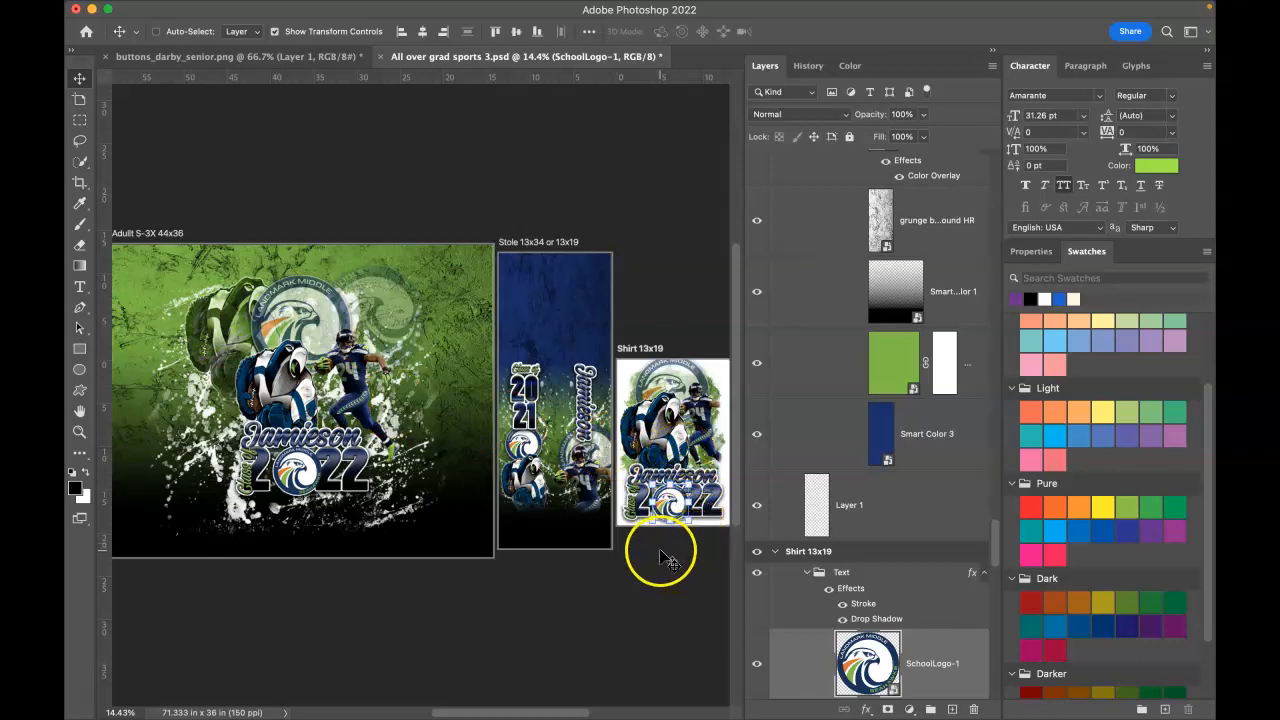
# Step: Select the Shirt 13x19 artboard, then open the SchoolLogo-1 smart object's contents for editing
pyautogui.rightClick(713, 392)
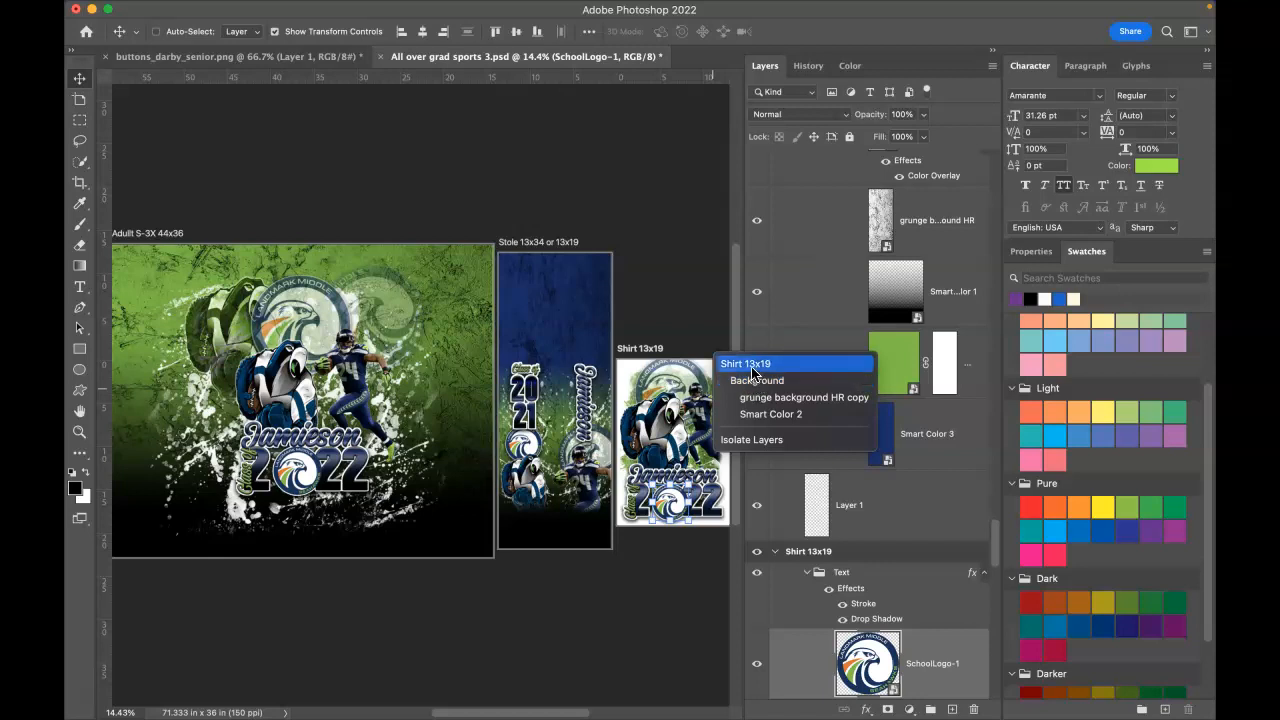
pyautogui.click(750, 366)
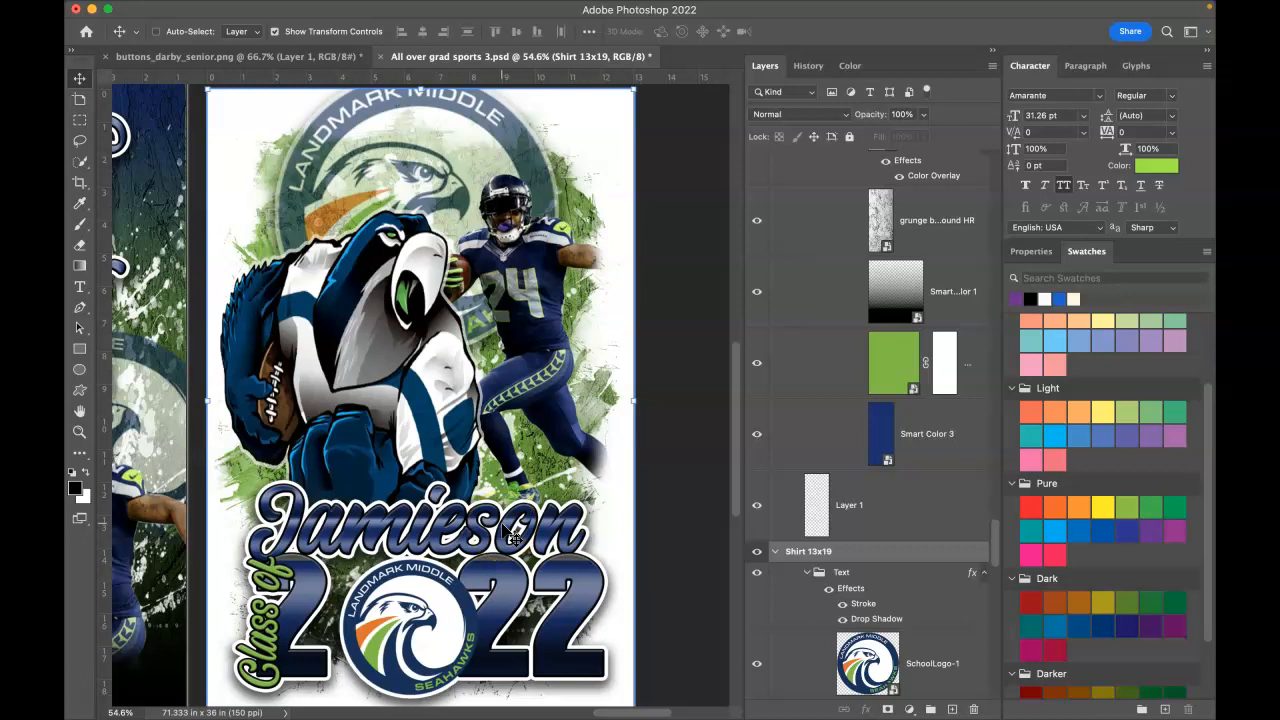
pyautogui.rightClick(437, 622)
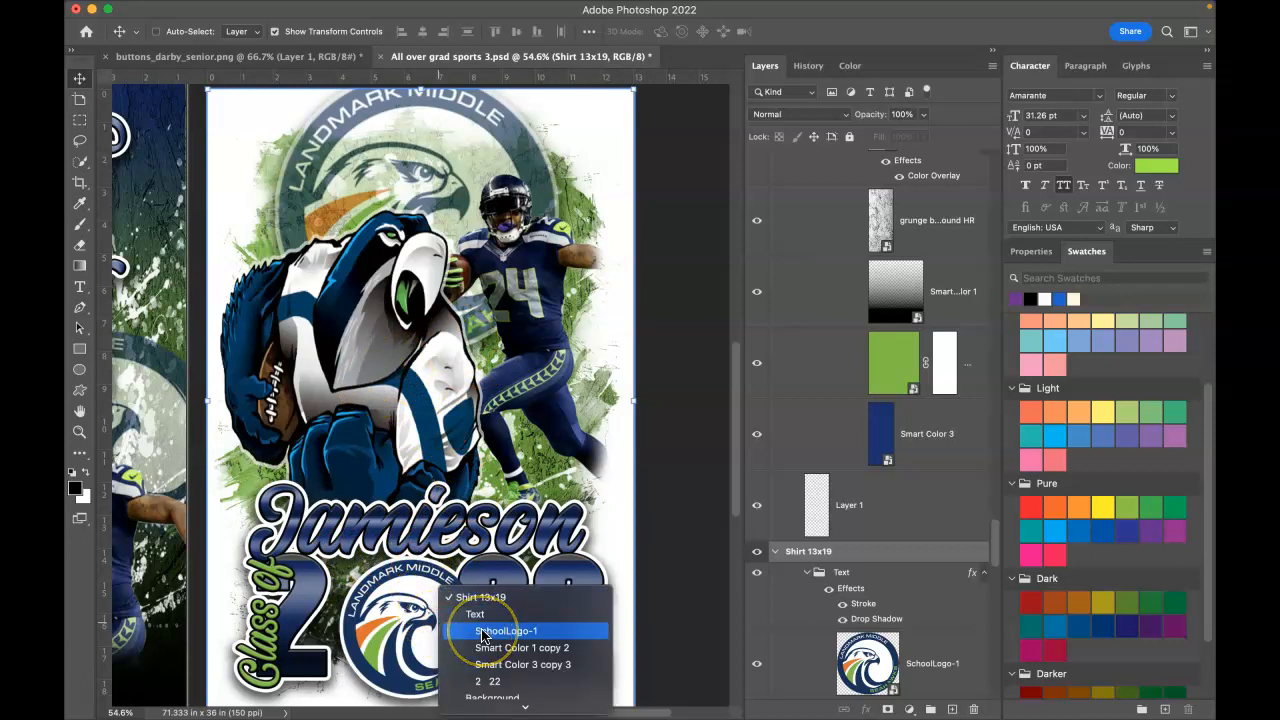
pyautogui.click(483, 632)
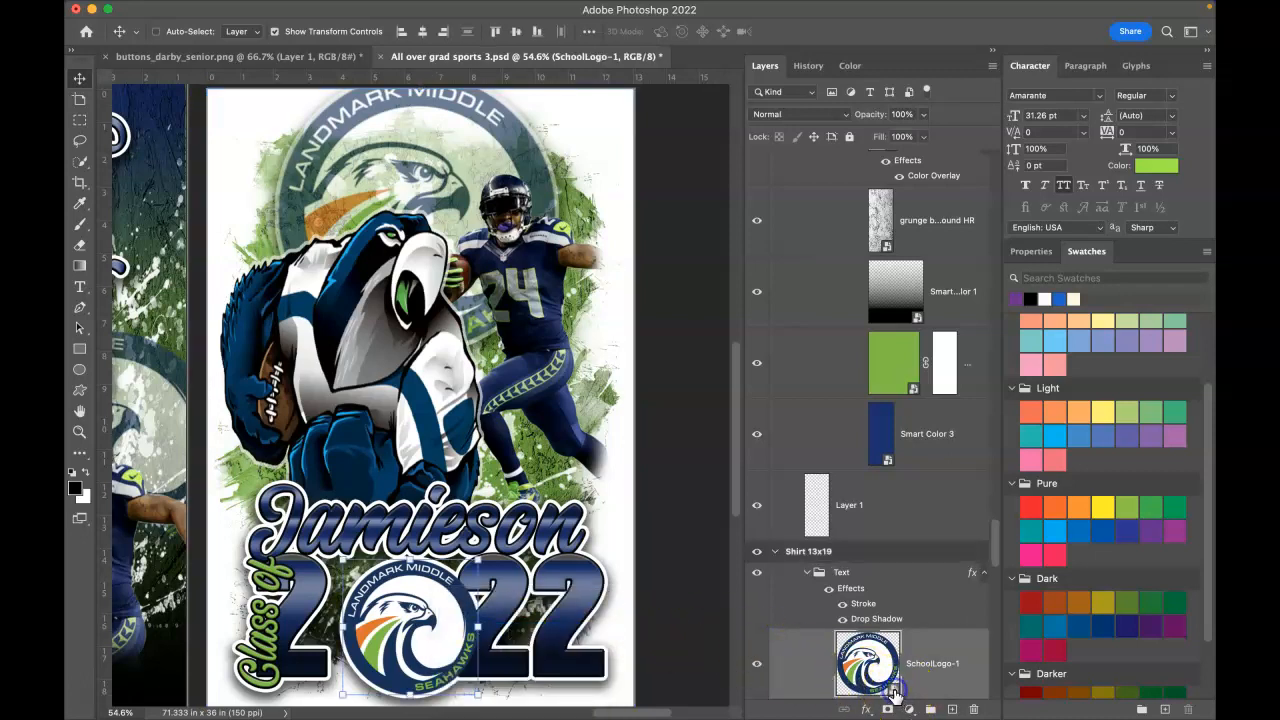
pyautogui.doubleClick(893, 690)
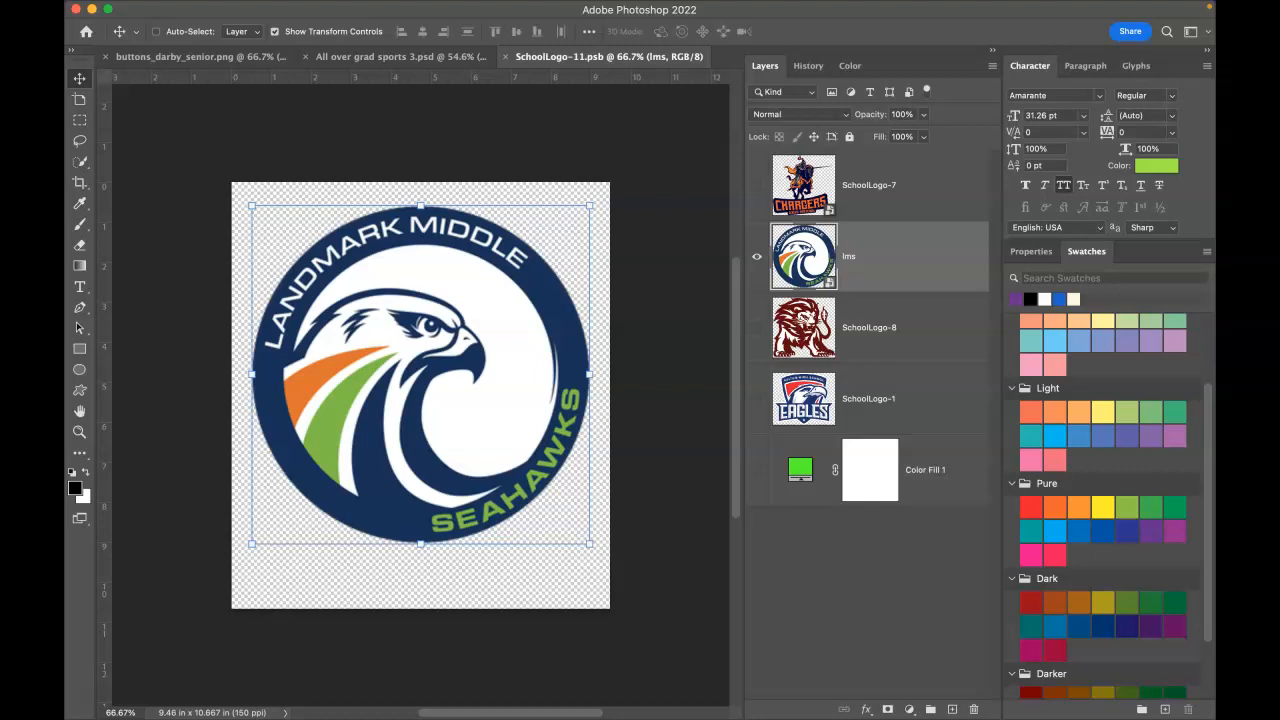
# Step: Bring the Safari window showing remove.bg over the Photoshop workspace
pyautogui.moveTo(1279, 480); pyautogui.dragTo(944, 70)
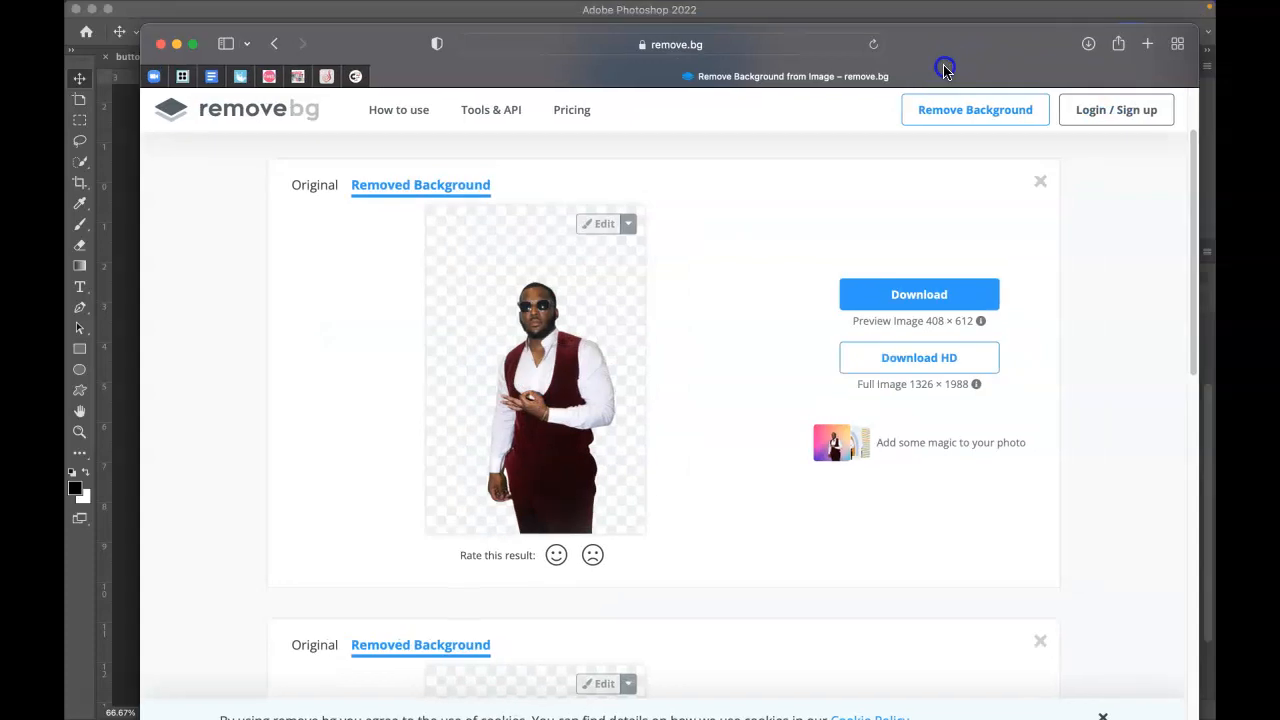
# Step: Upload the portrait to remove.bg and compare the original with the background-removed result
pyautogui.click(311, 186)
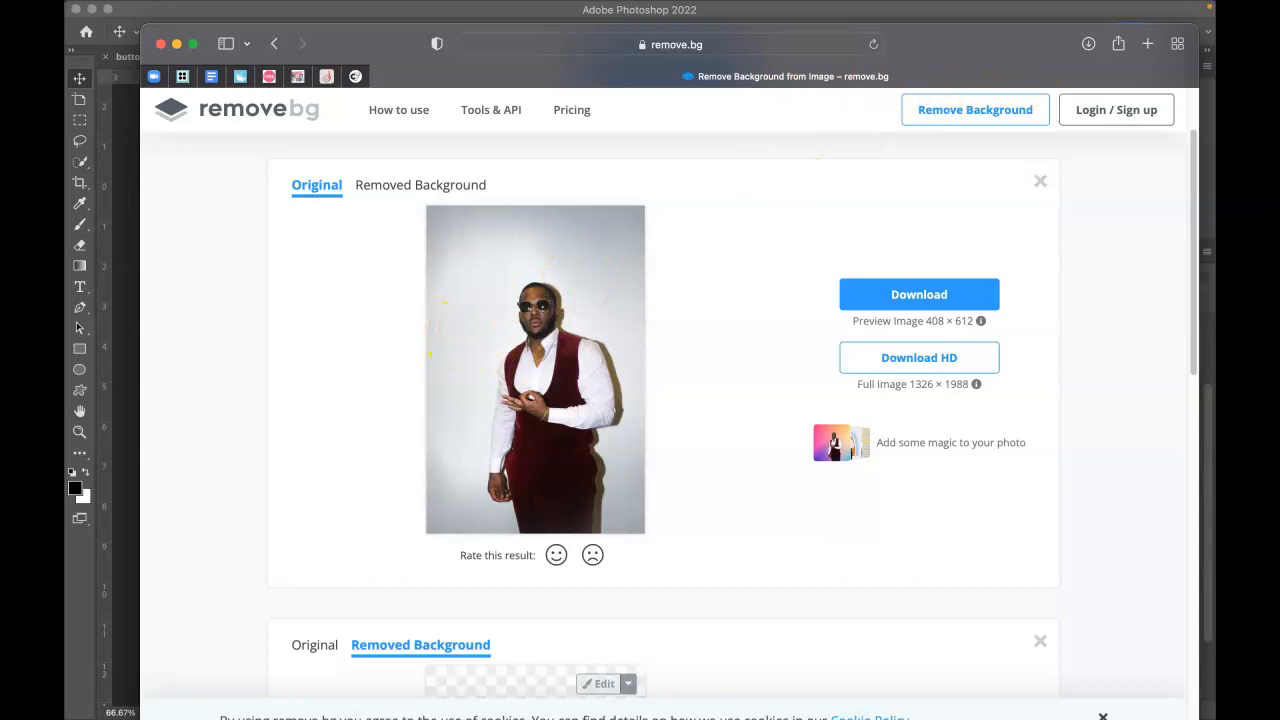
pyautogui.click(420, 184)
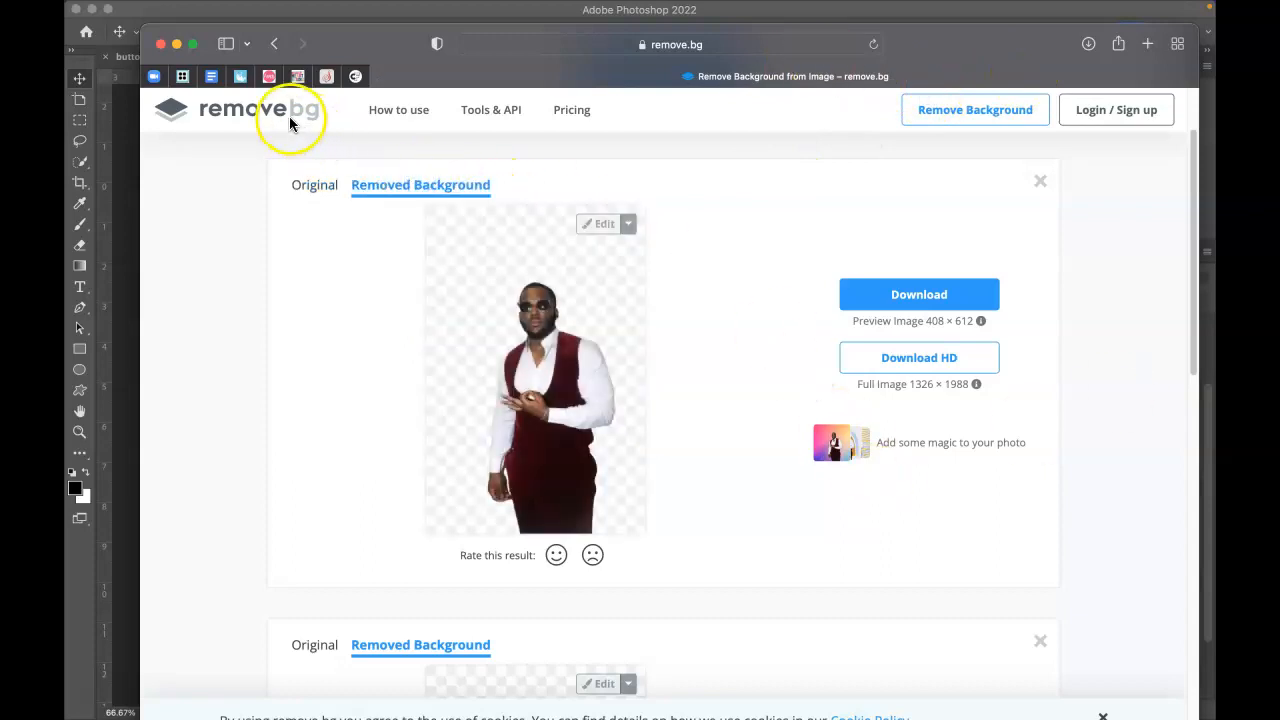
pyautogui.click(253, 113)
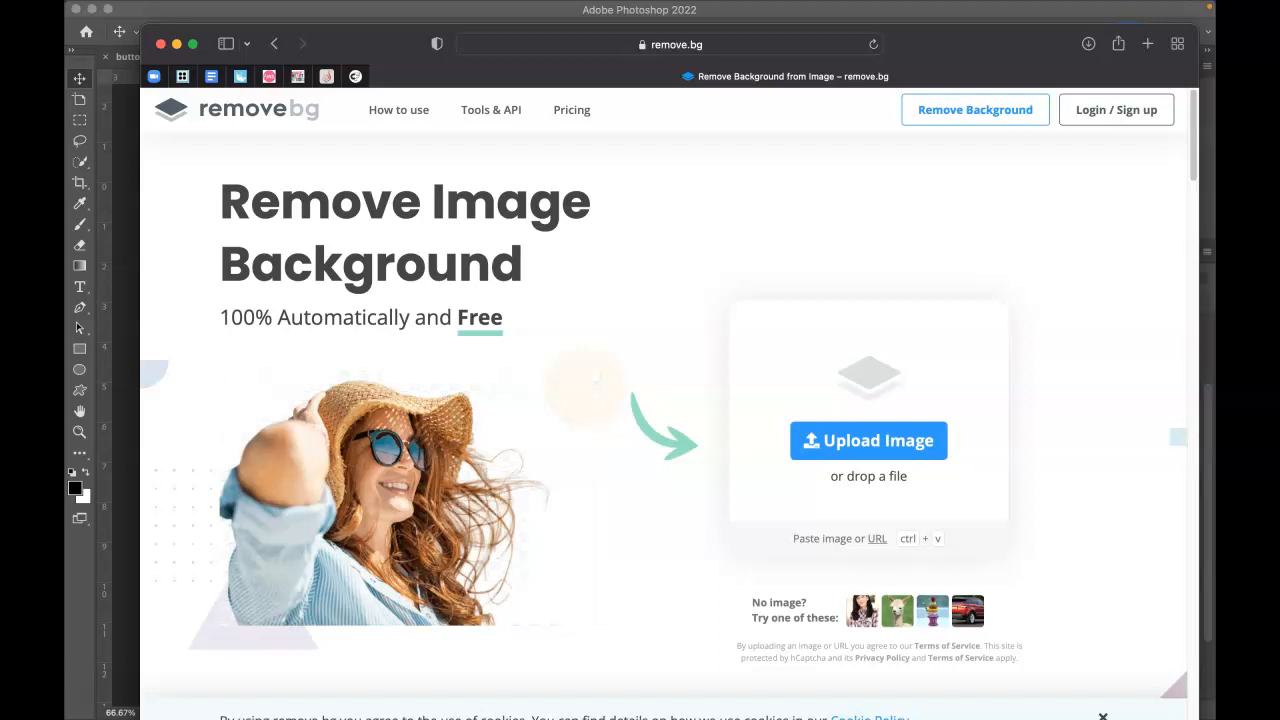
pyautogui.press('super+Tab')
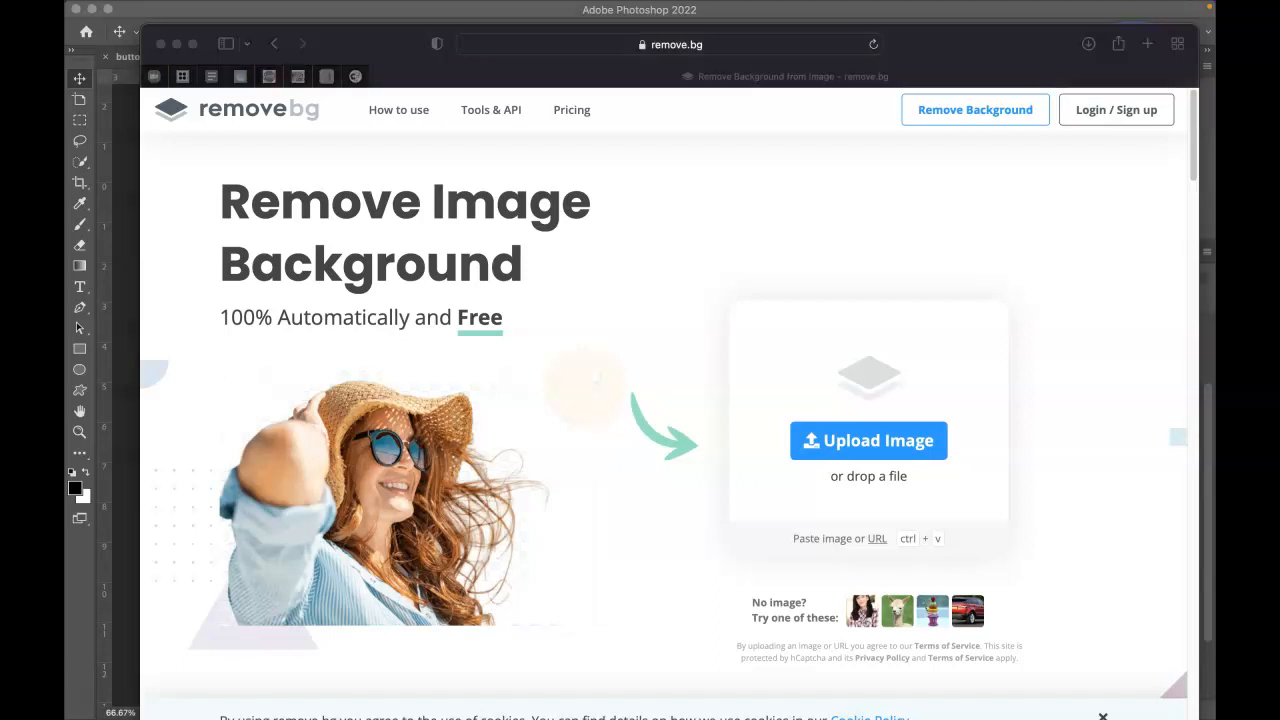
pyautogui.moveTo(686, 677); pyautogui.dragTo(586, 342)
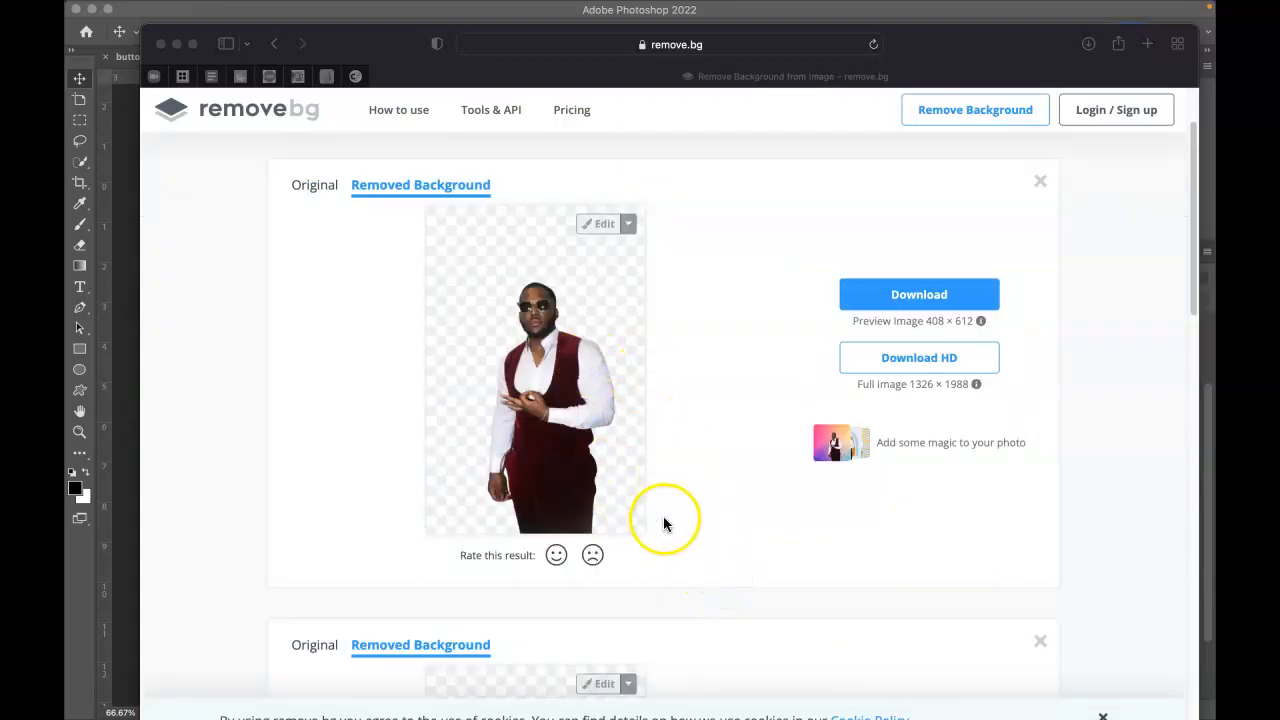
pyautogui.click(305, 185)
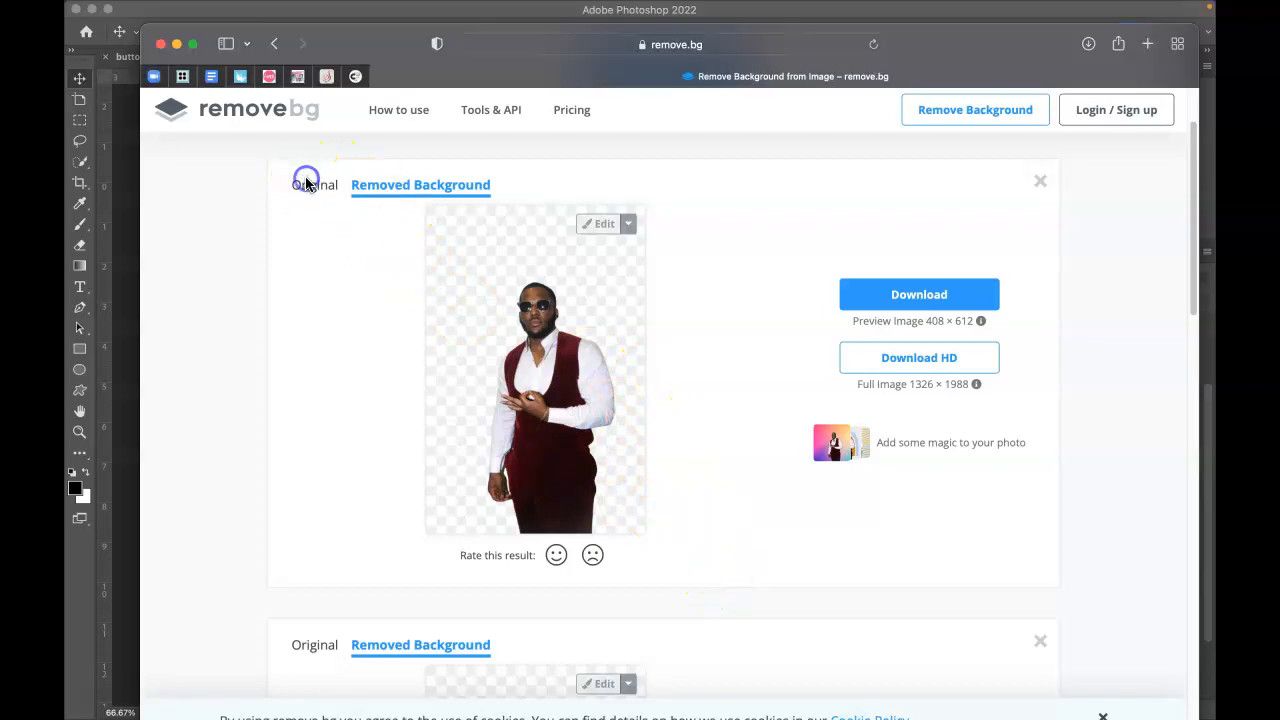
pyautogui.click(401, 183)
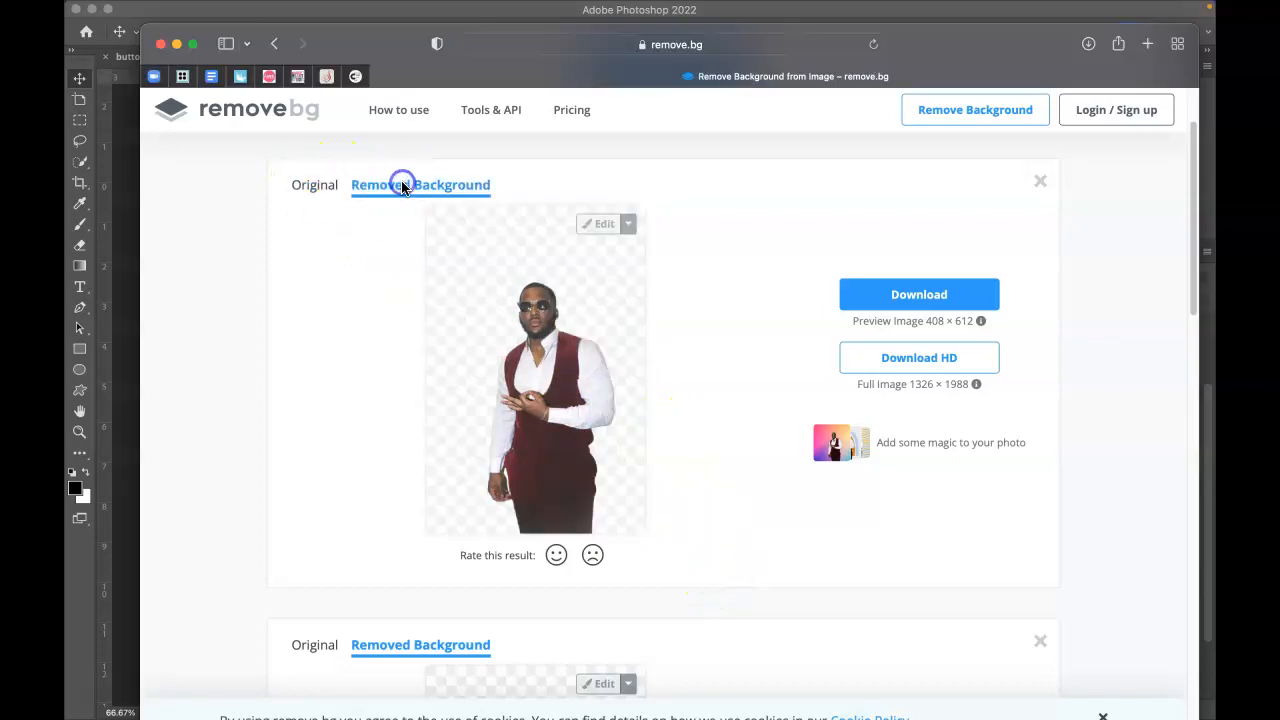
pyautogui.click(411, 192)
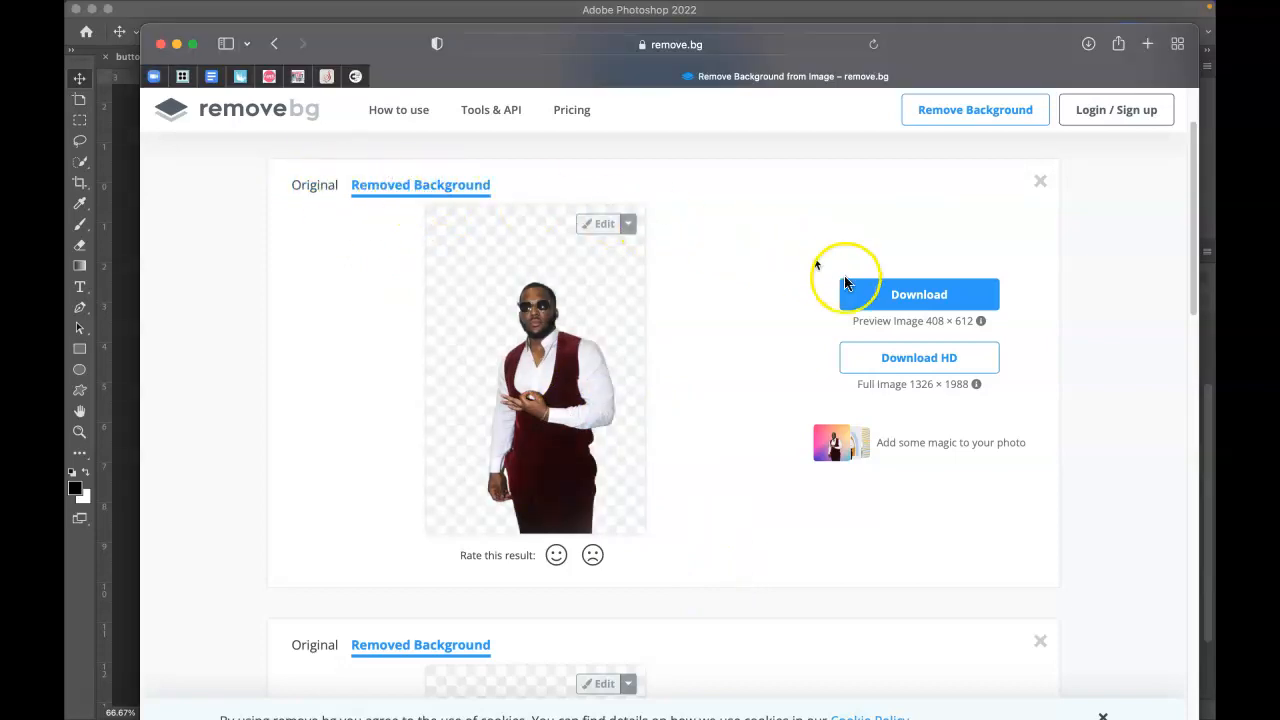
# Step: Download the background-free cut-out, close the preview and blank tab, and move Safari aside
pyautogui.click(912, 298)
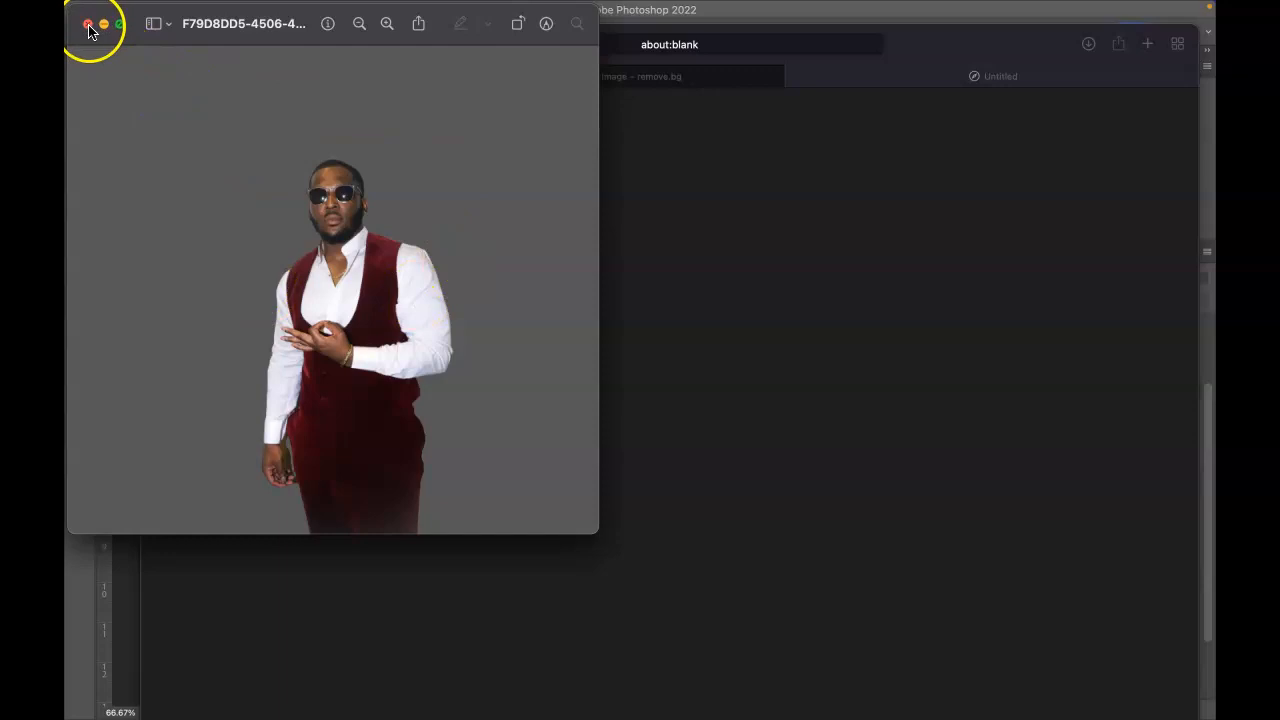
pyautogui.click(88, 24)
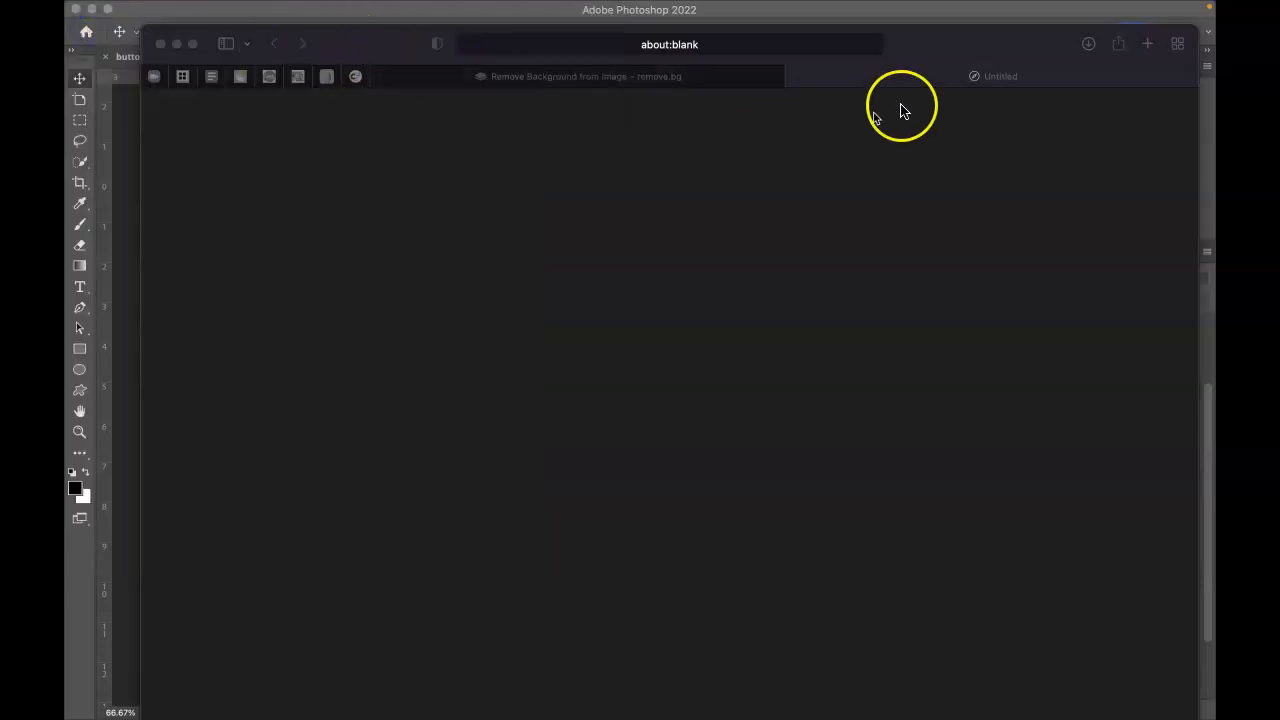
pyautogui.click(794, 77)
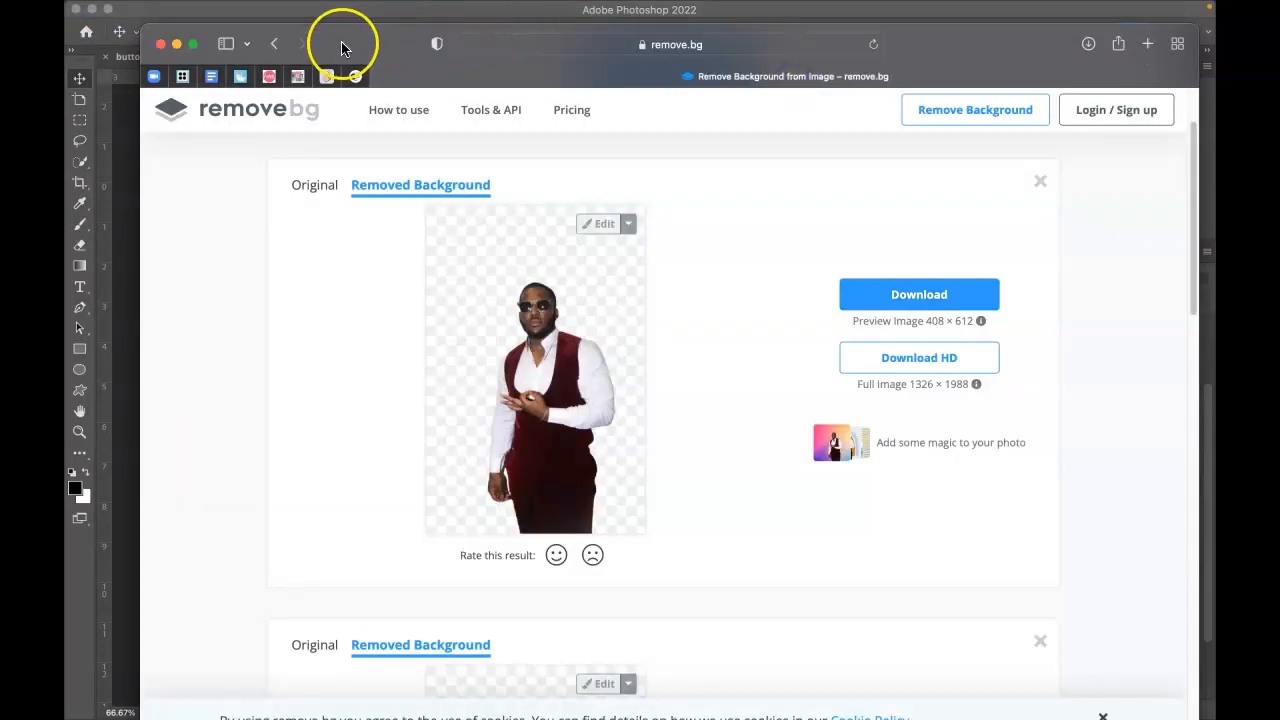
pyautogui.moveTo(340, 43); pyautogui.dragTo(779, 67)
pyautogui.moveTo(1168, 57); pyautogui.dragTo(1279, 57)
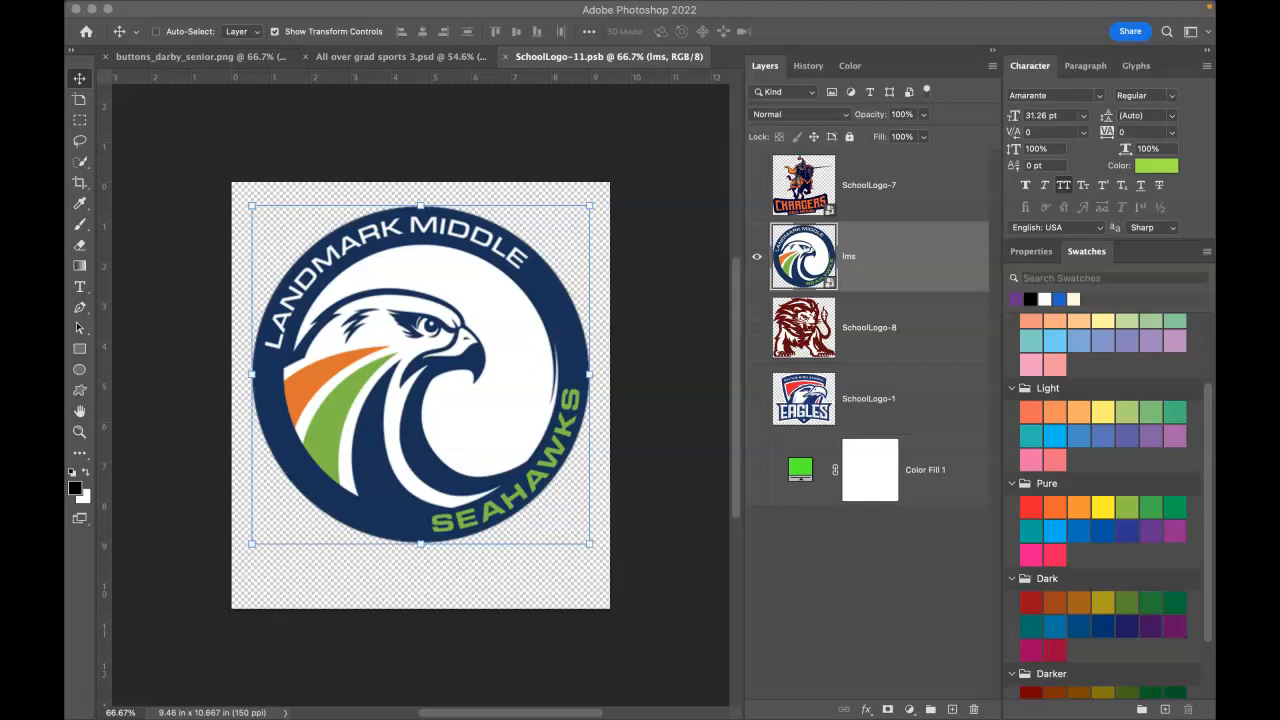
# Step: Enlarge and stretch the Mississippi State logo to nearly fill the canvas, then hide the lms layer
pyautogui.press('super+t')
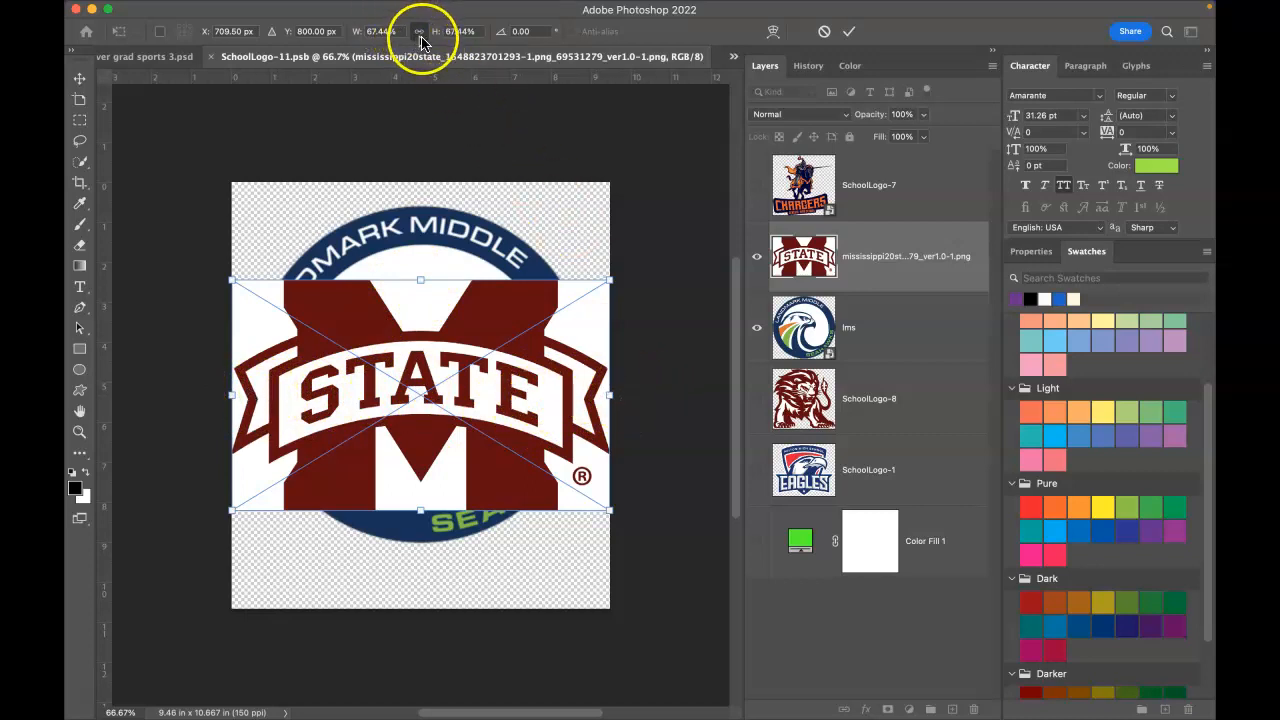
pyautogui.moveTo(612, 397)
pyautogui.mouseDown()
pyautogui.moveTo(697, 406)
pyautogui.moveTo(400, 349)
pyautogui.moveTo(703, 413)
pyautogui.moveTo(731, 406)
pyautogui.moveTo(589, 371)
pyautogui.moveTo(610, 396)
pyautogui.mouseUp()
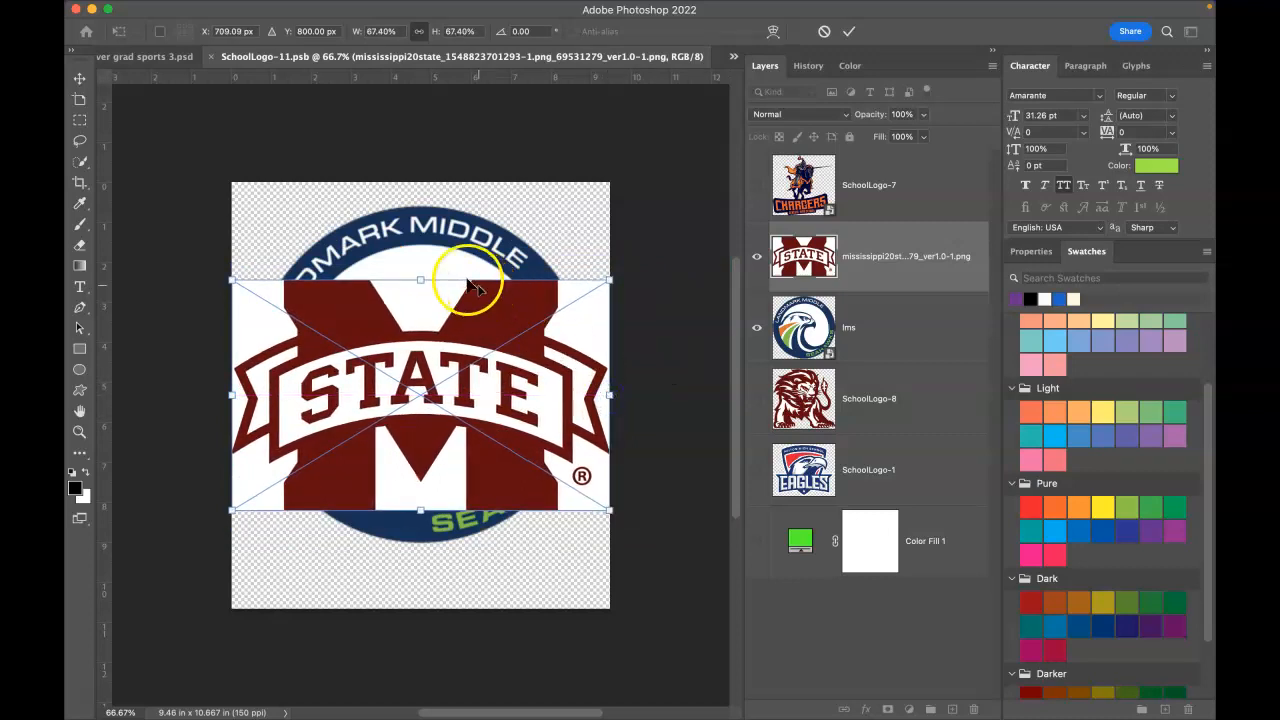
pyautogui.moveTo(420, 280); pyautogui.dragTo(432, 207)
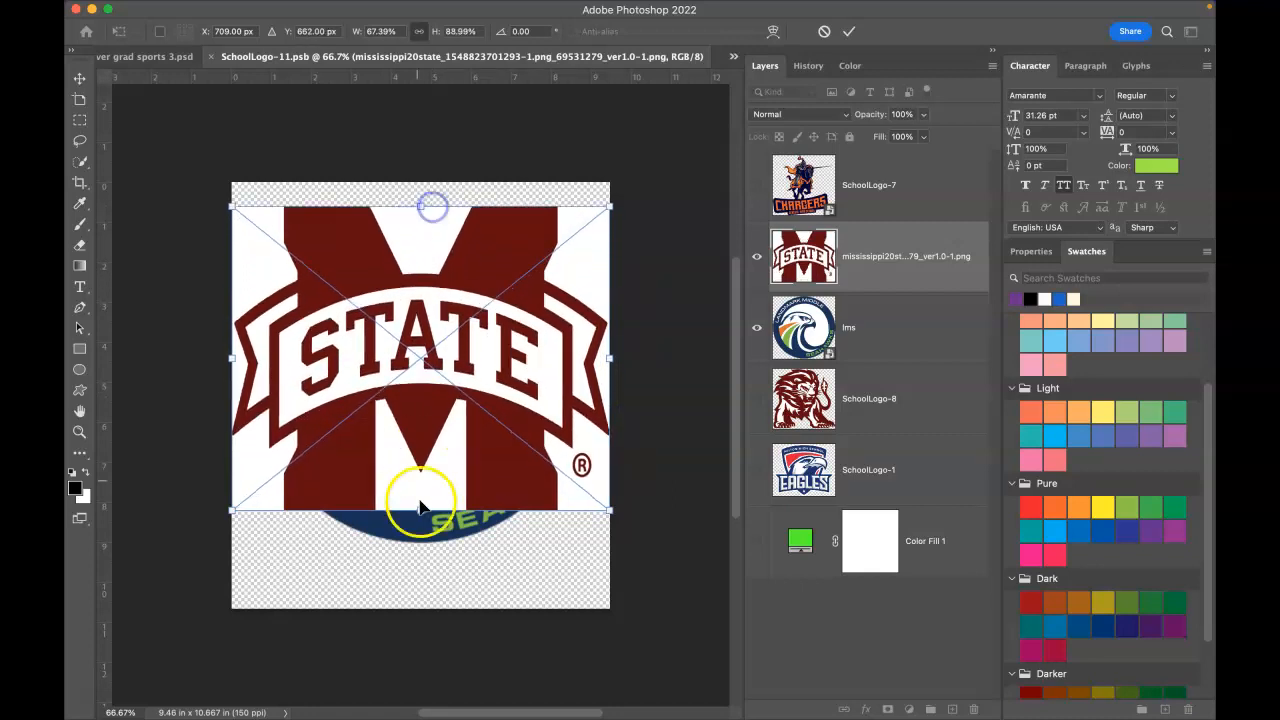
pyautogui.moveTo(420, 510); pyautogui.dragTo(418, 553)
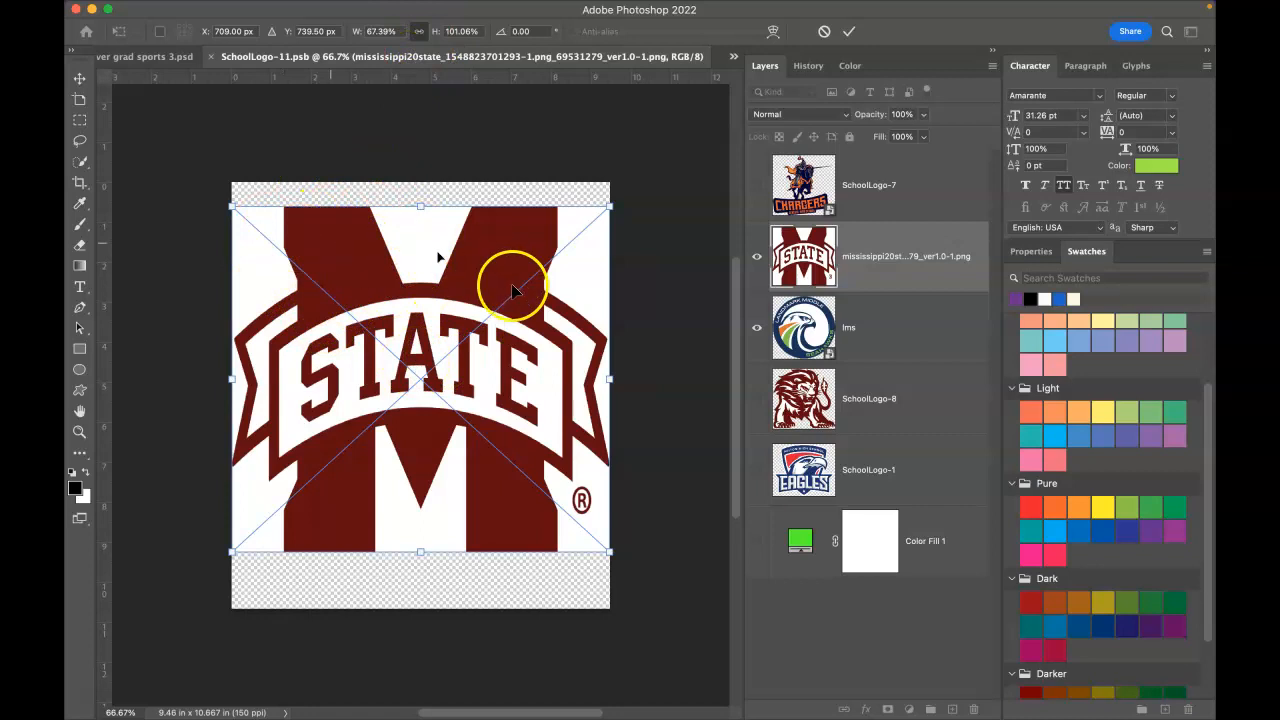
pyautogui.press('Return')
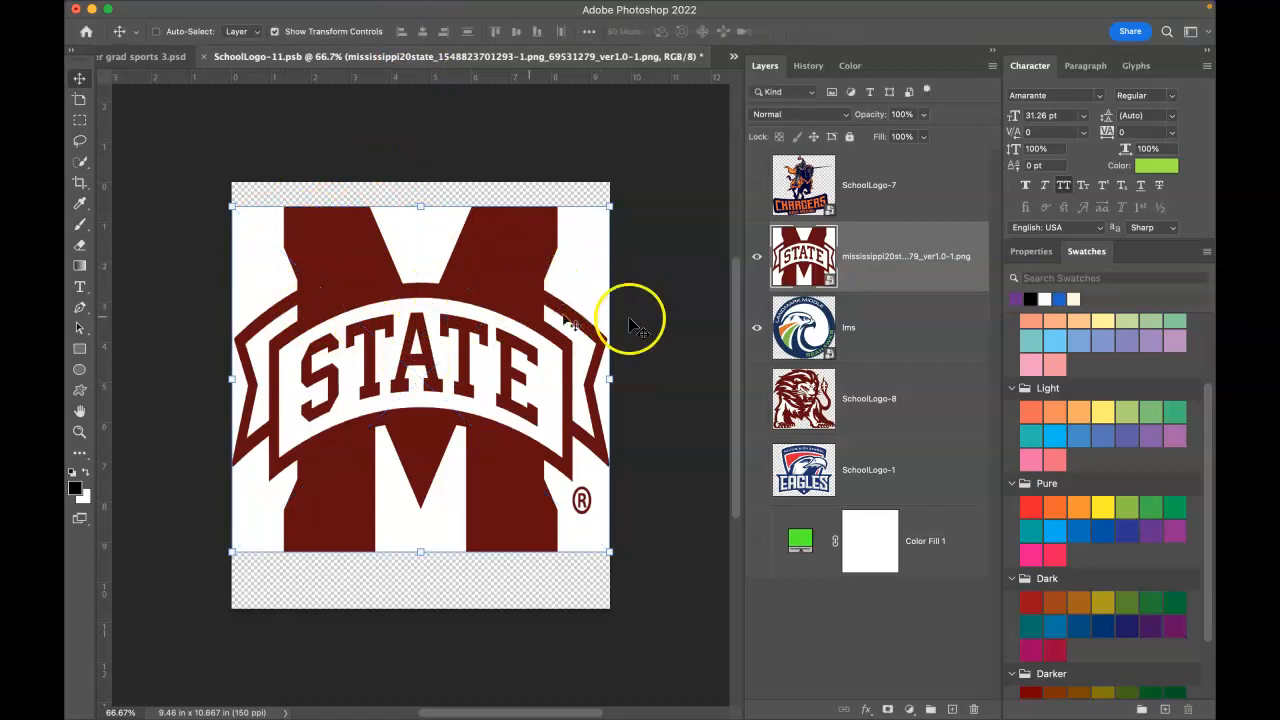
pyautogui.click(758, 327)
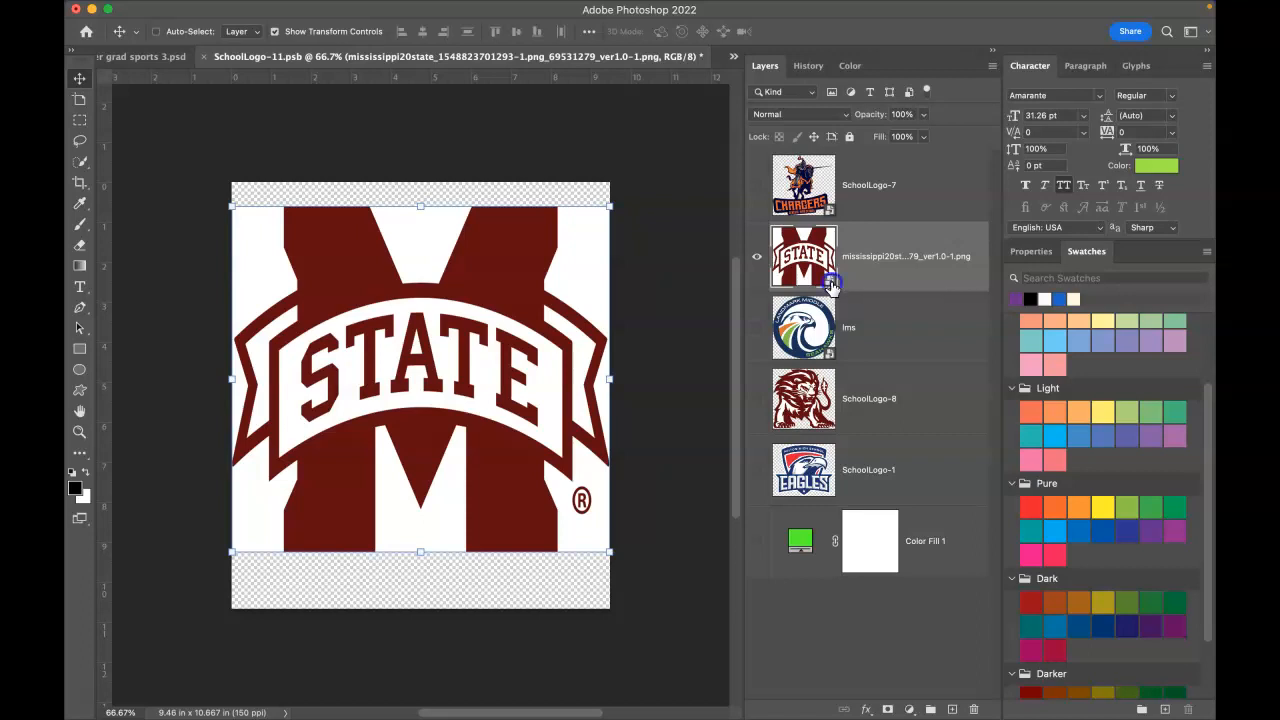
# Step: Open the Mississippi State smart object's source image and unlock its Background as Layer 0
pyautogui.doubleClick(829, 287)
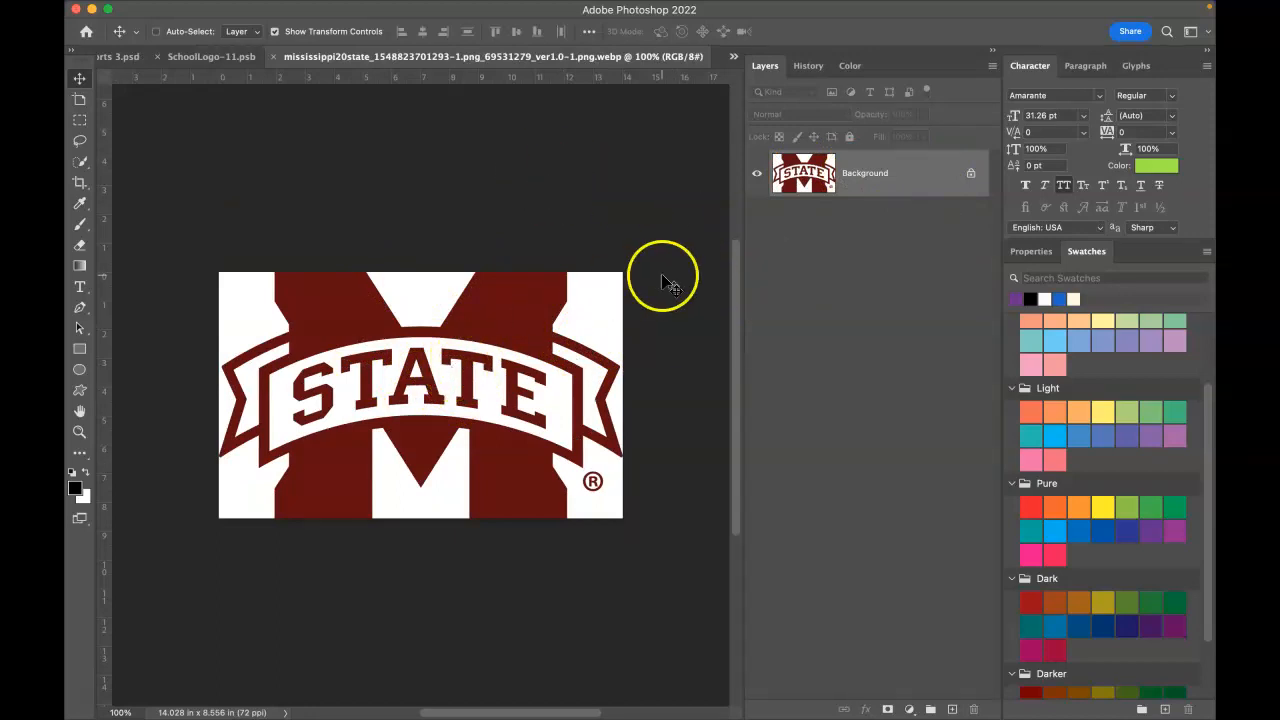
pyautogui.click(970, 177)
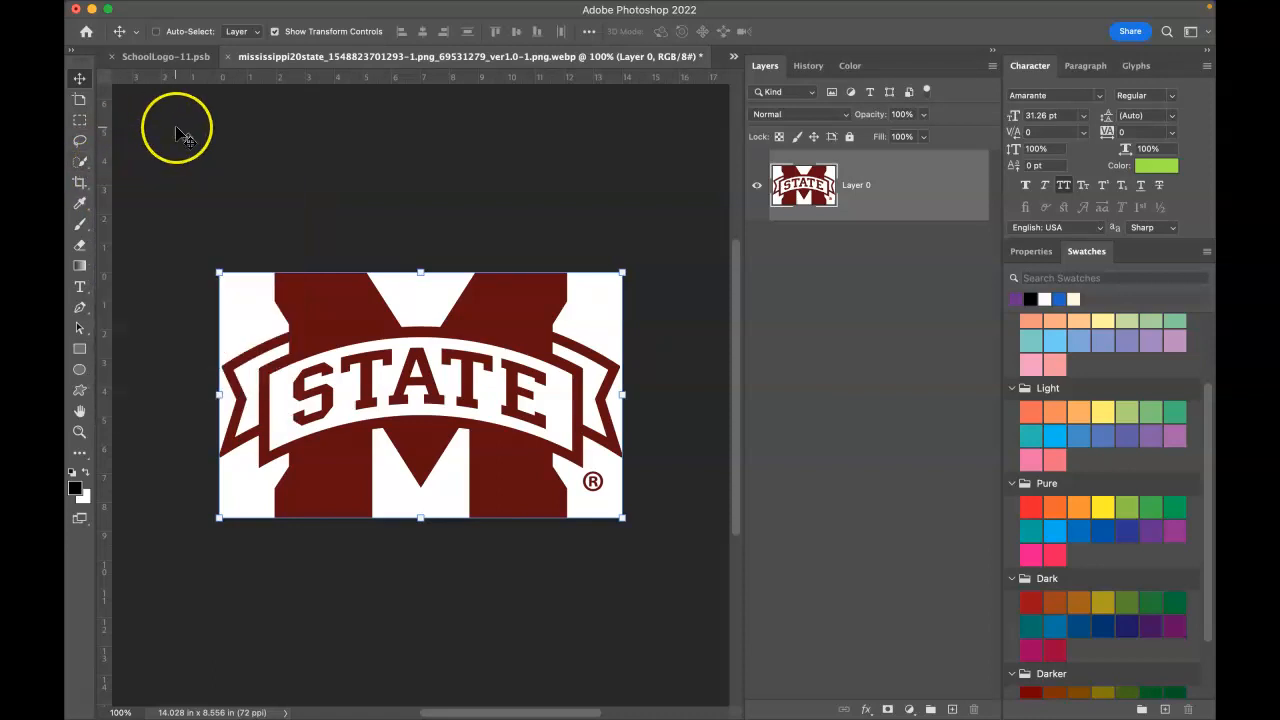
# Step: Pick the Quick Selection tool in Add to selection mode, starting at the top-left white area
pyautogui.press('w')
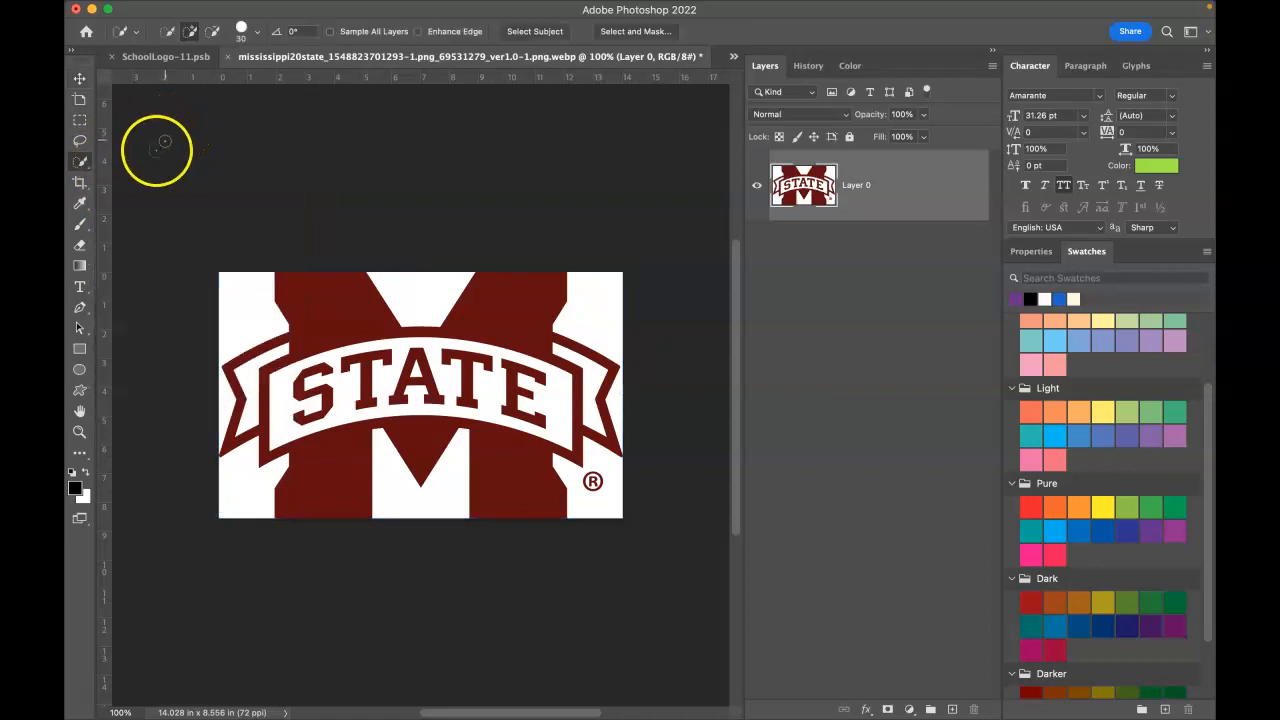
pyautogui.click(89, 175)
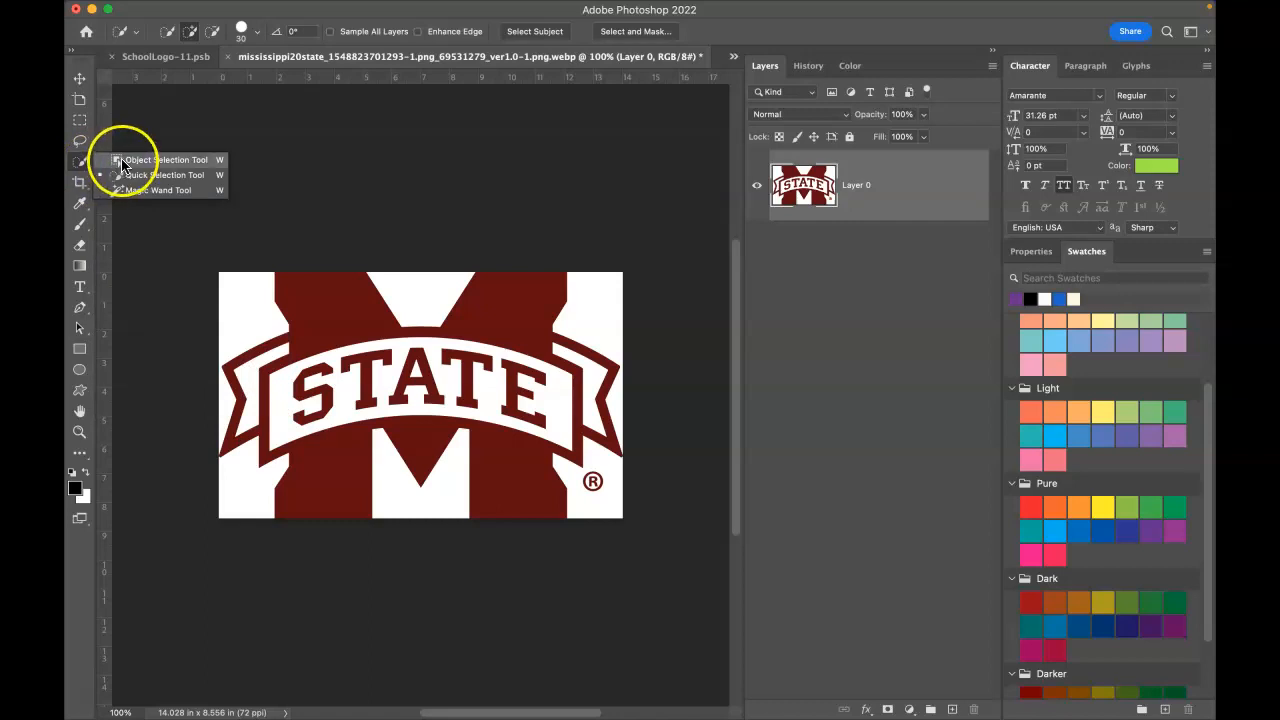
pyautogui.click(175, 178)
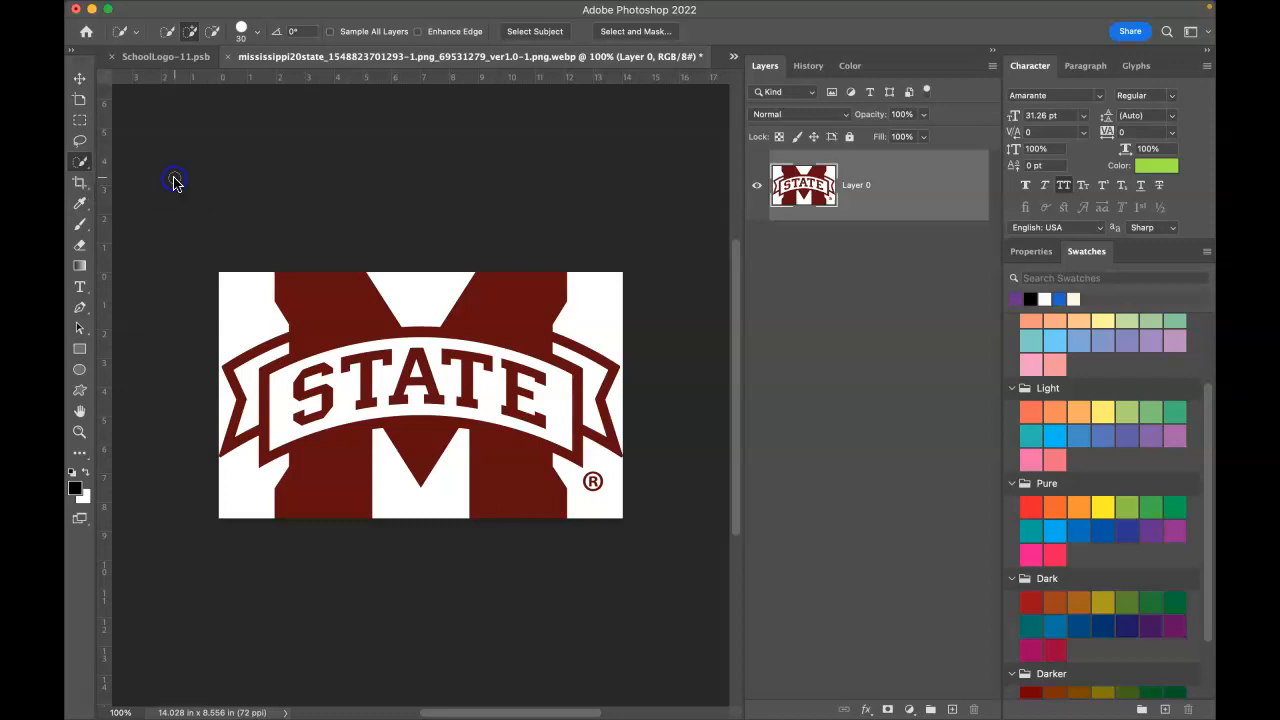
pyautogui.click(235, 297)
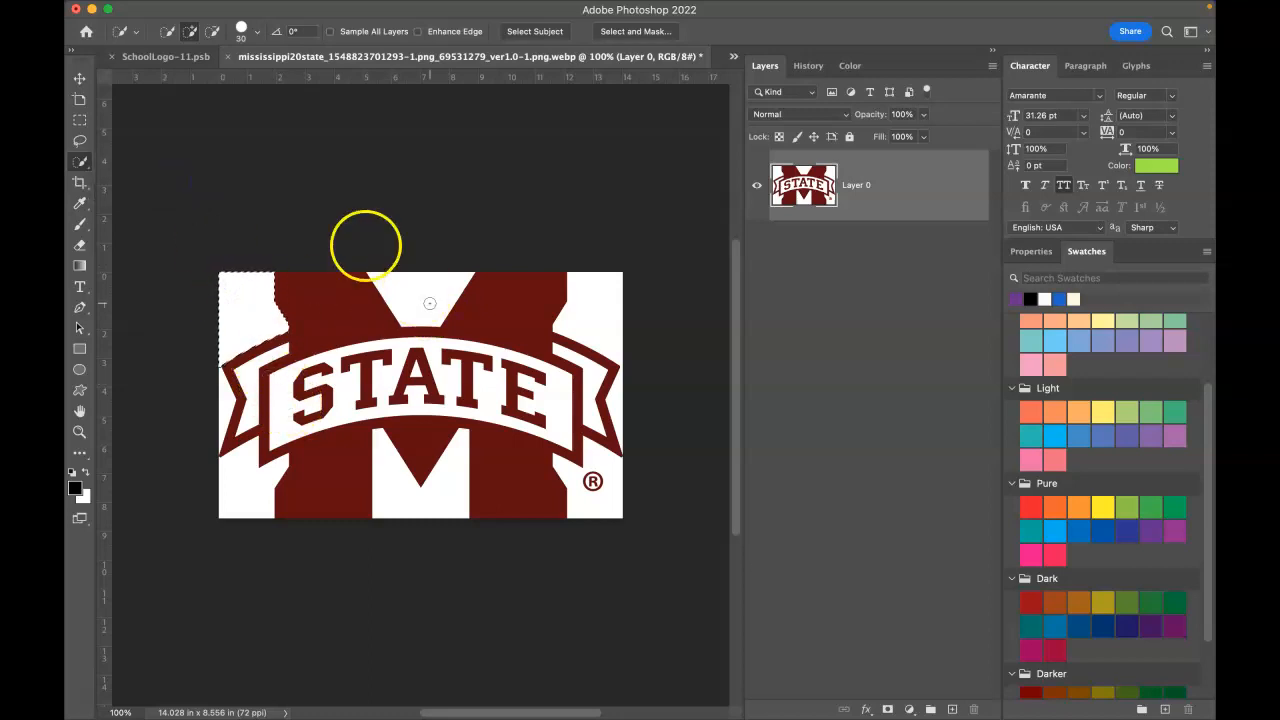
pyautogui.click(168, 40)
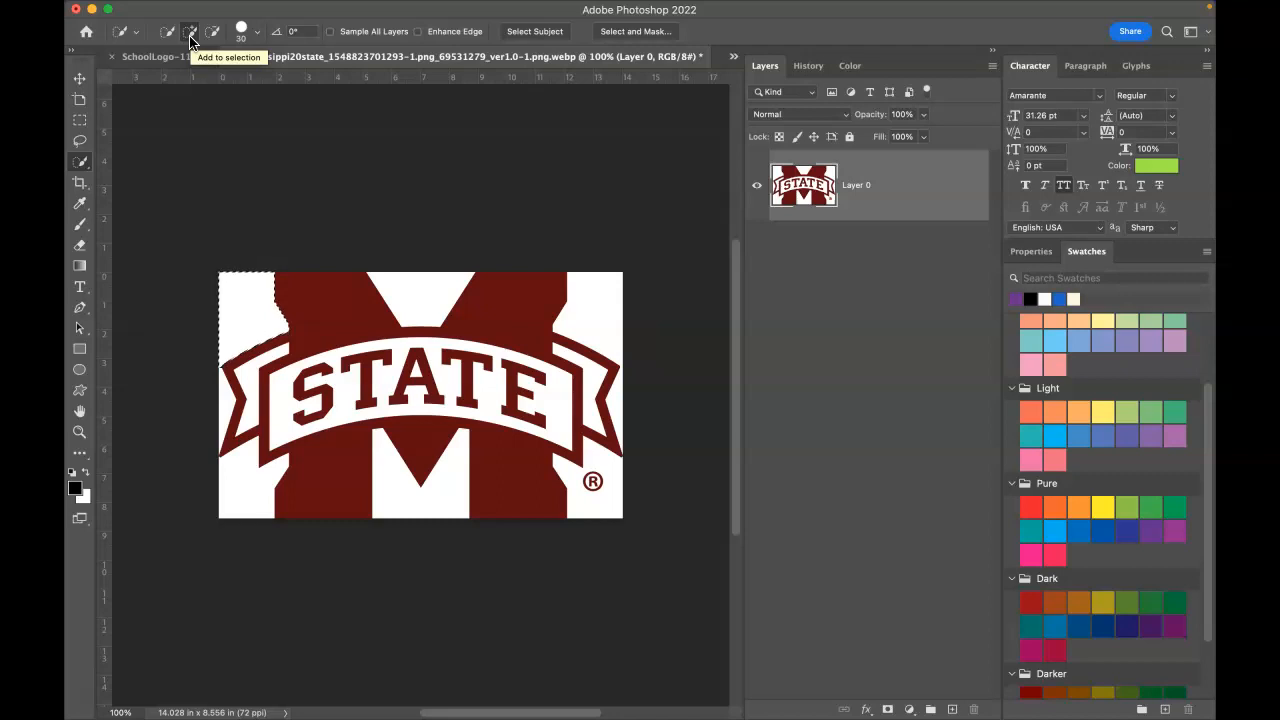
pyautogui.click(190, 38)
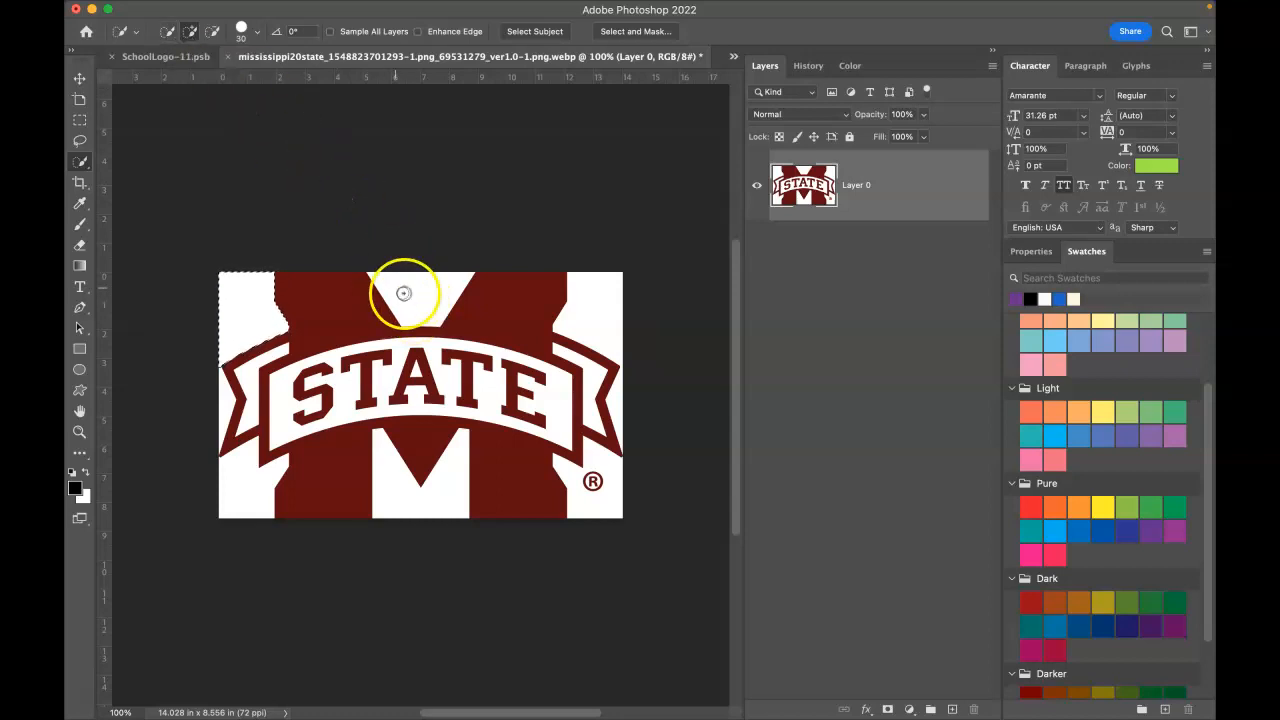
# Step: Add the top, ®-side, lower-middle, bottom-left white areas and STATE banner to the selection
pyautogui.moveTo(588, 305); pyautogui.dragTo(598, 309)
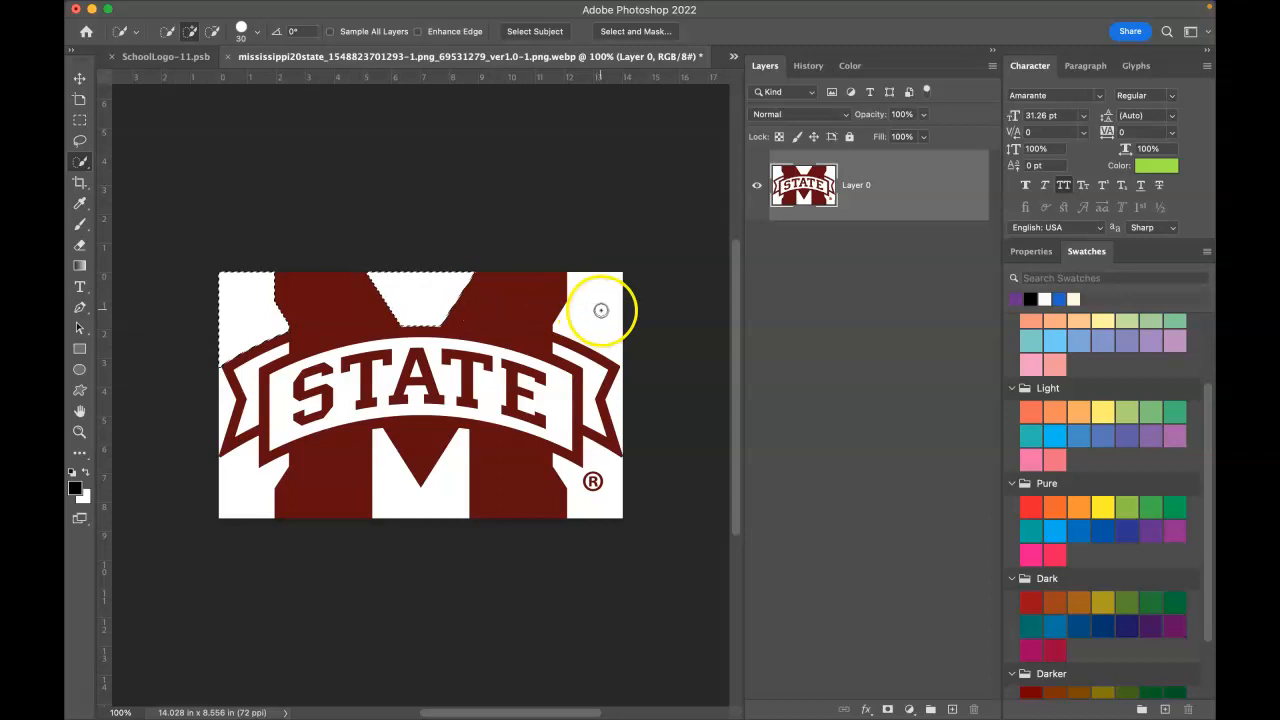
pyautogui.click(609, 506)
pyautogui.click(414, 494)
pyautogui.click(227, 492)
pyautogui.moveTo(220, 410)
pyautogui.mouseDown()
pyautogui.moveTo(217, 400)
pyautogui.moveTo(357, 388)
pyautogui.moveTo(613, 400)
pyautogui.mouseUp()
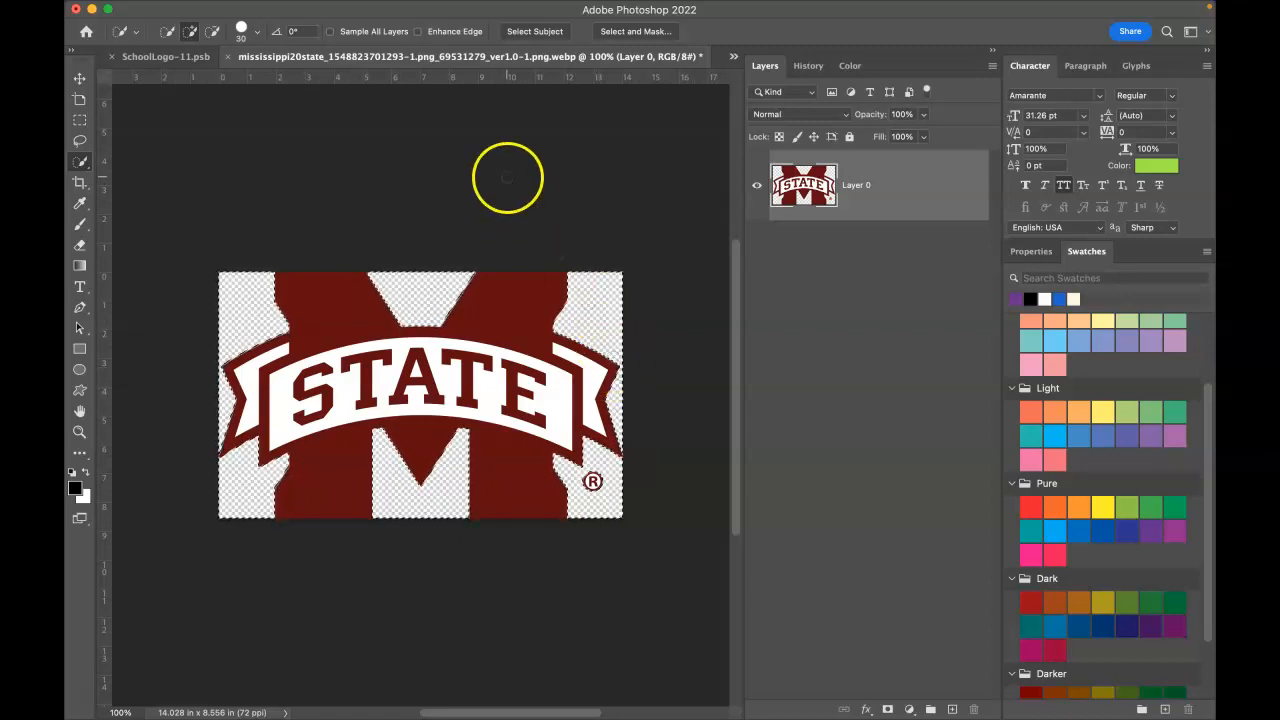
pyautogui.moveTo(418, 5)
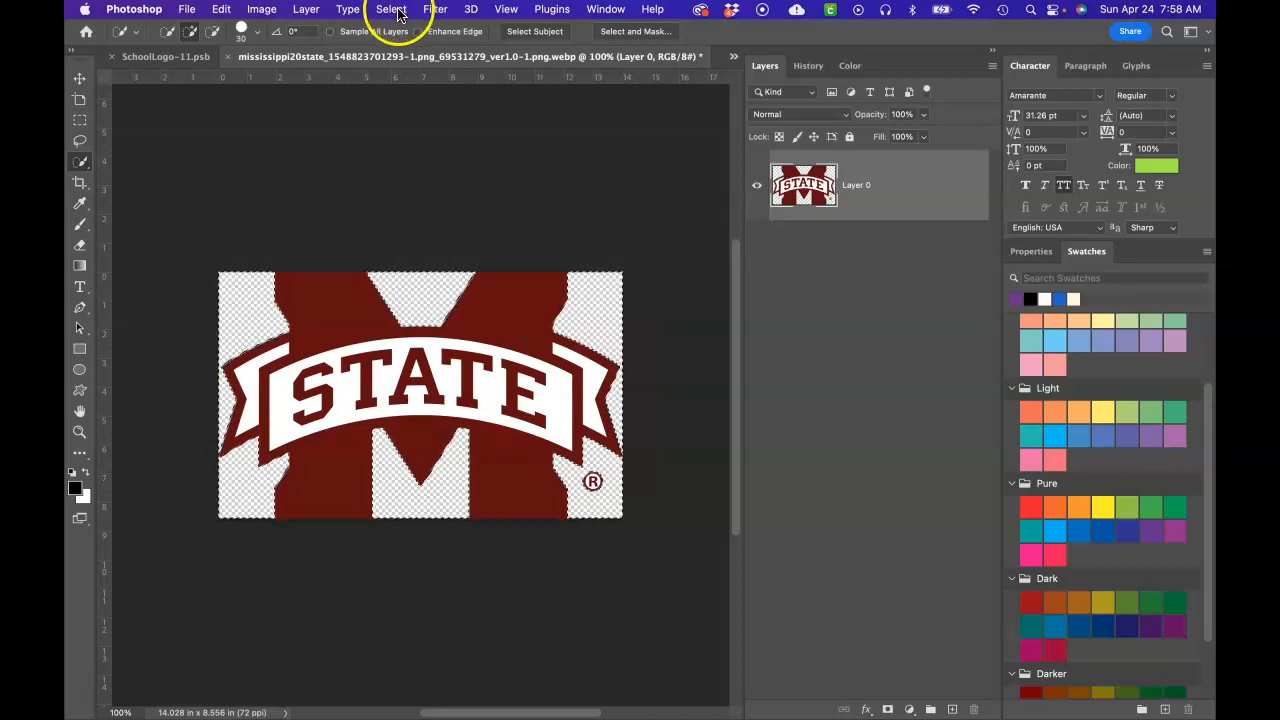
# Step: Deselect, then erase the ® mark with the Eraser set to about 65 px
pyautogui.click(393, 10)
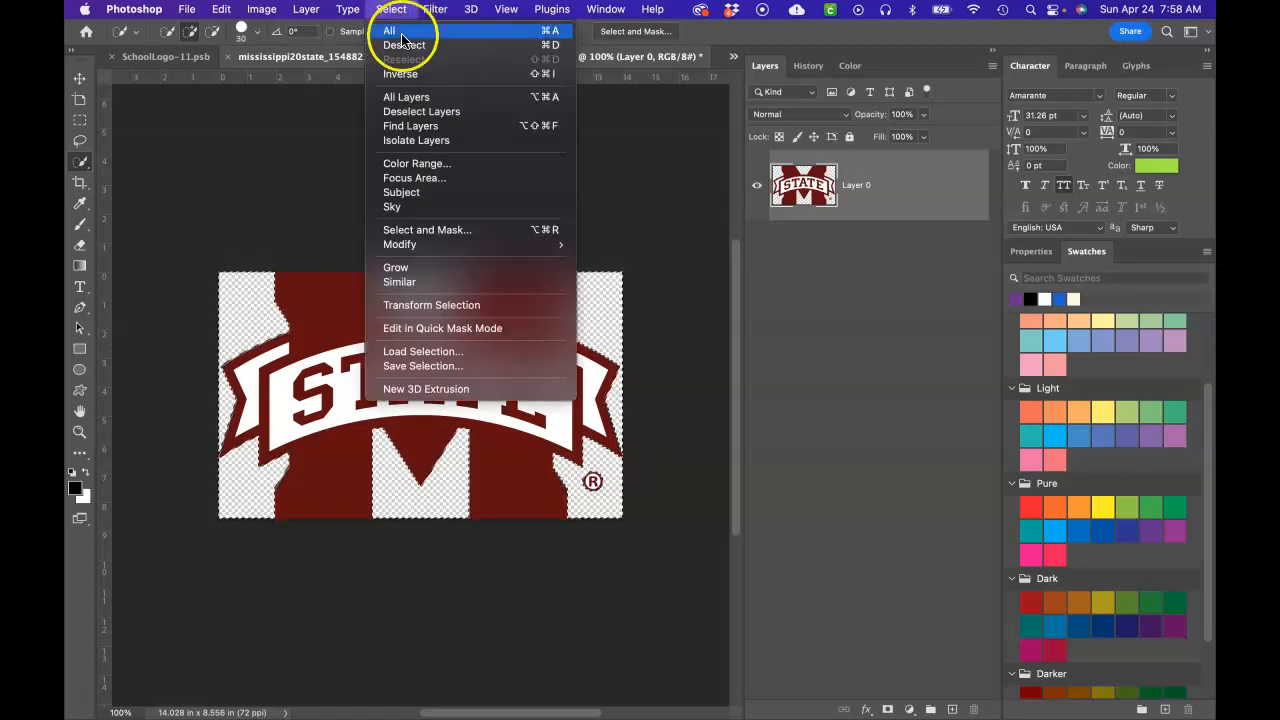
pyautogui.click(405, 46)
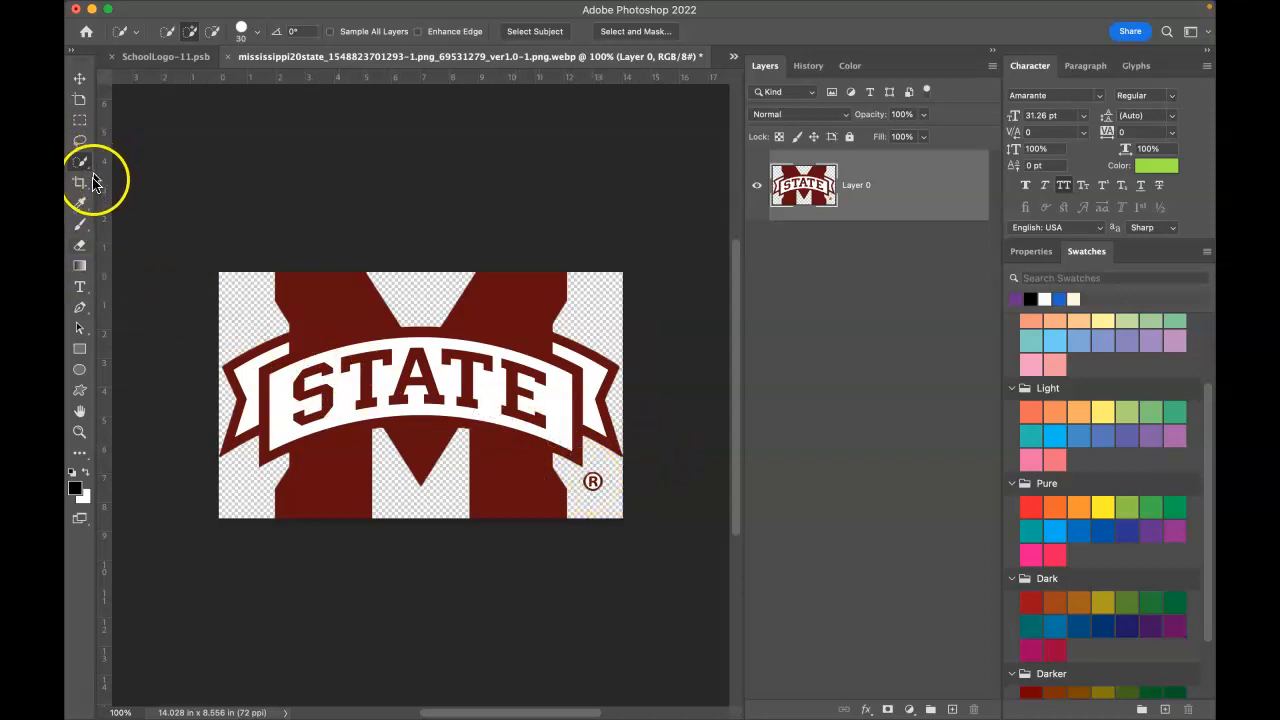
pyautogui.click(81, 248)
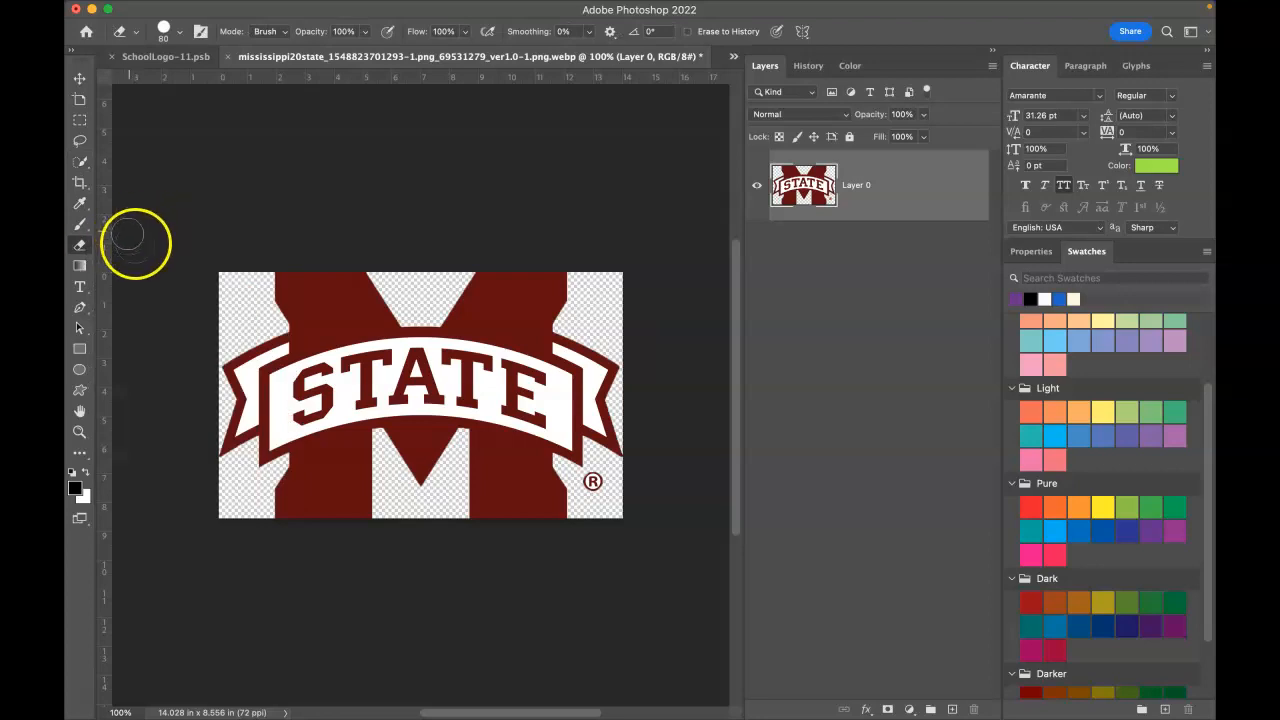
pyautogui.click(199, 216)
pyautogui.click(180, 38)
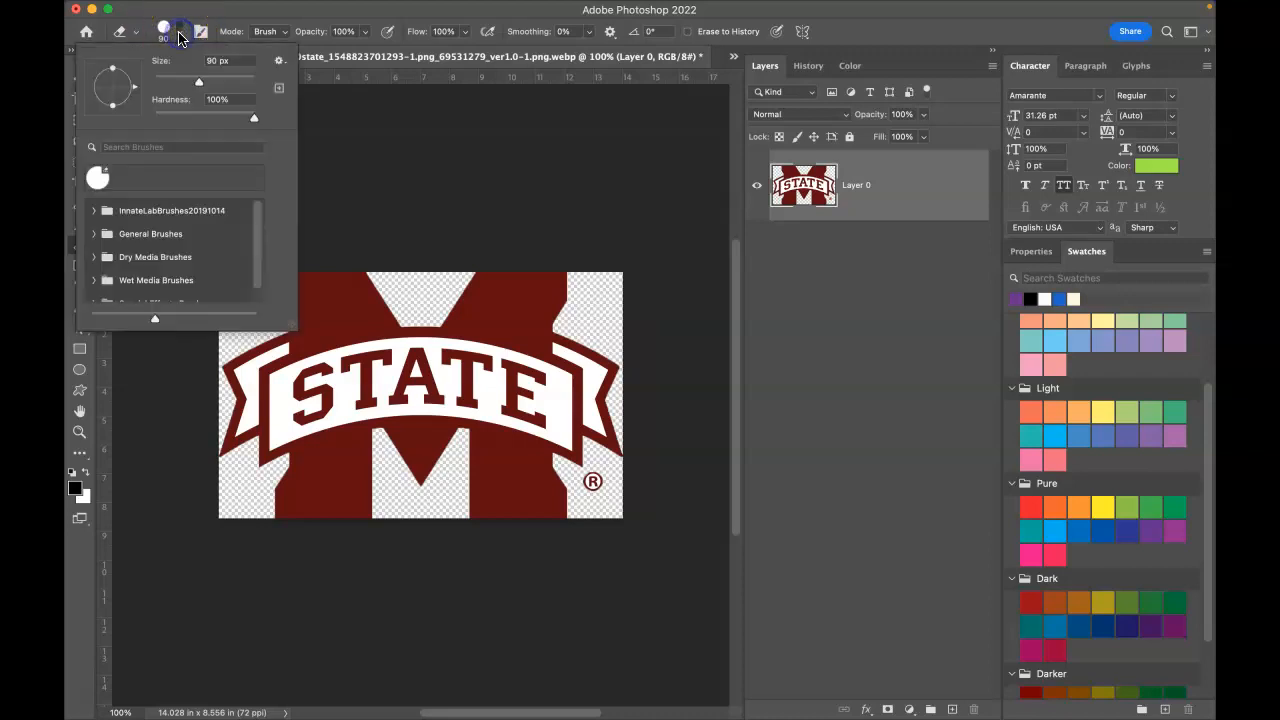
pyautogui.moveTo(198, 82)
pyautogui.mouseDown()
pyautogui.moveTo(158, 80)
pyautogui.moveTo(203, 88)
pyautogui.moveTo(172, 82)
pyautogui.mouseUp()
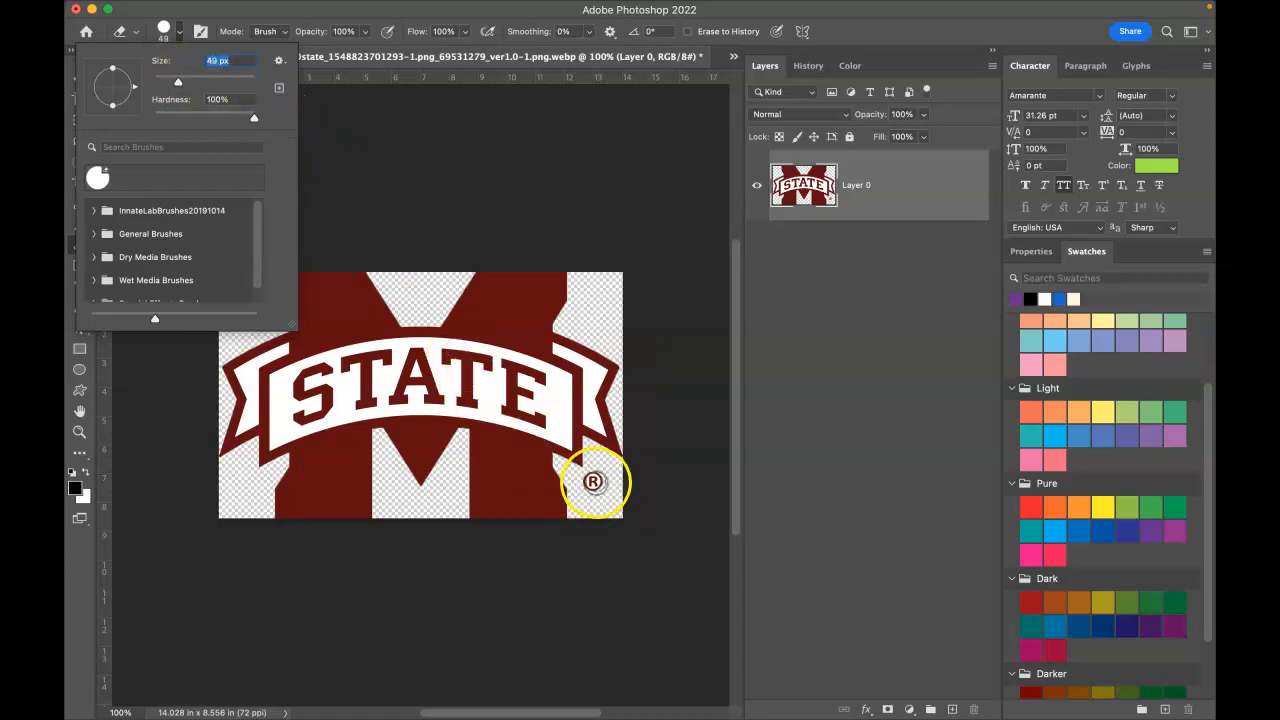
pyautogui.click(179, 87)
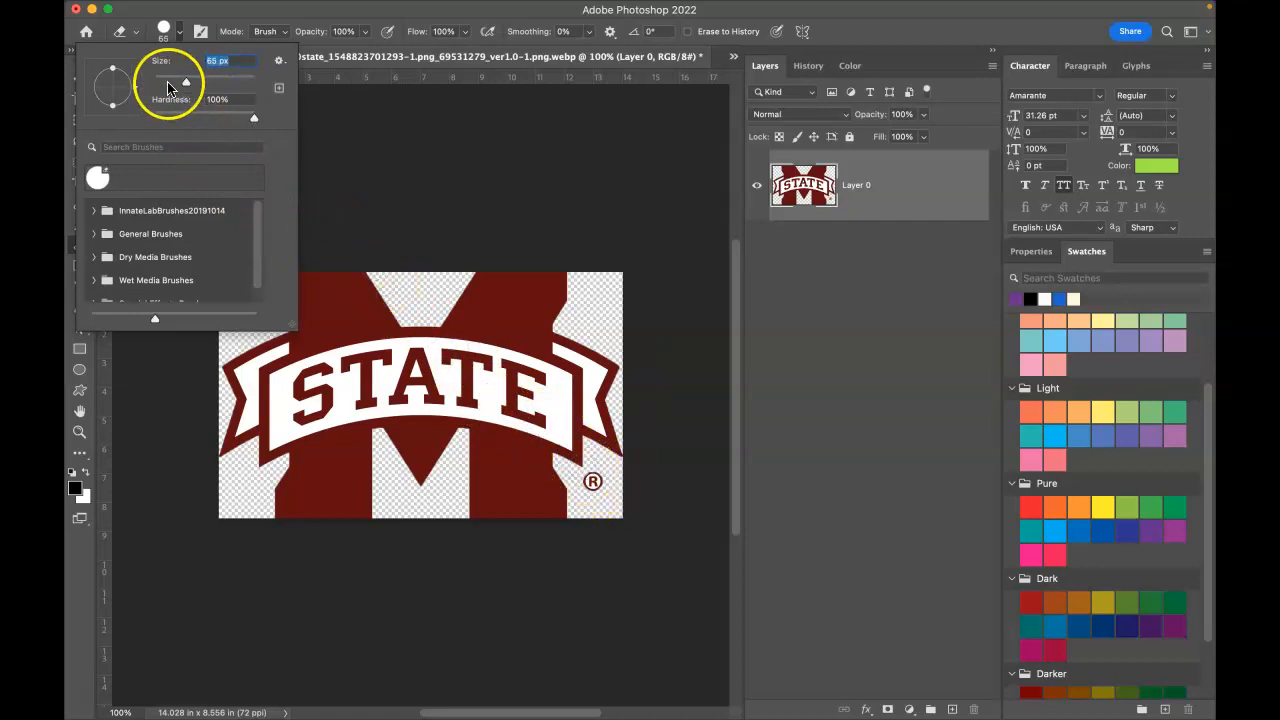
pyautogui.click(357, 138)
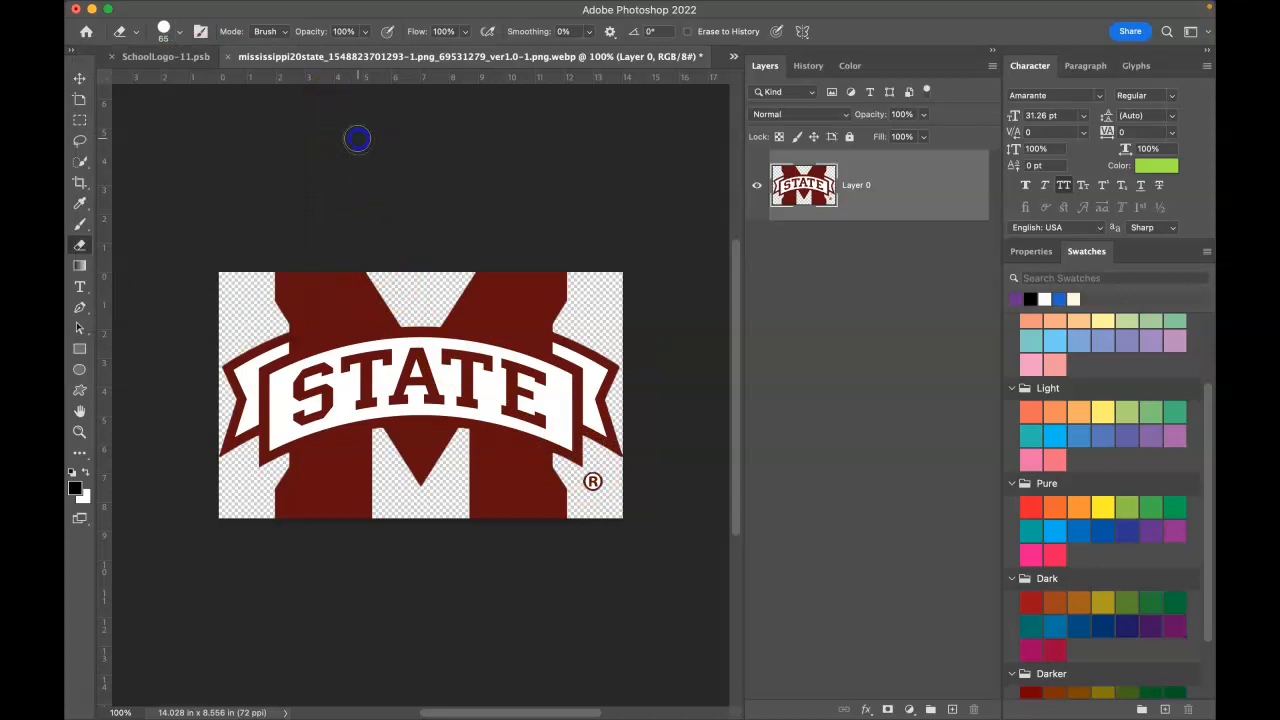
pyautogui.click(593, 482)
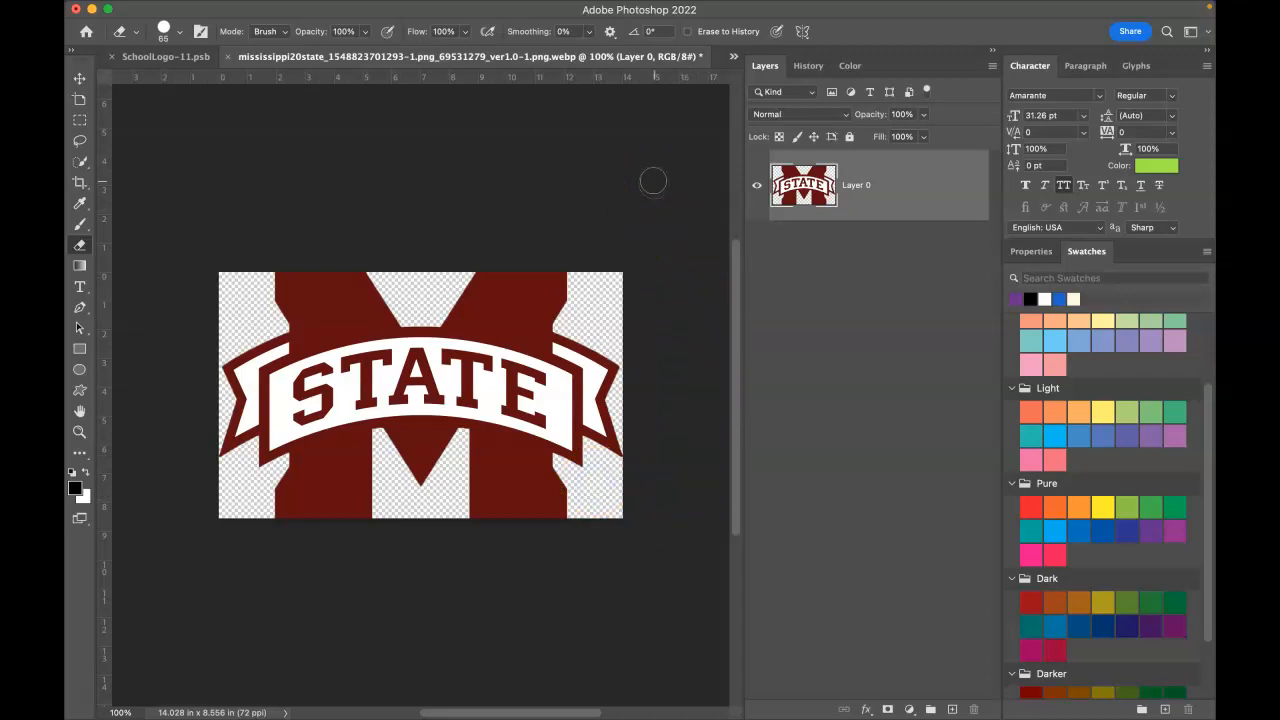
# Step: Save the cleaned logo, close the .webp file, and close SchoolLogo-11.psb keeping its changes
pyautogui.click(185, 10)
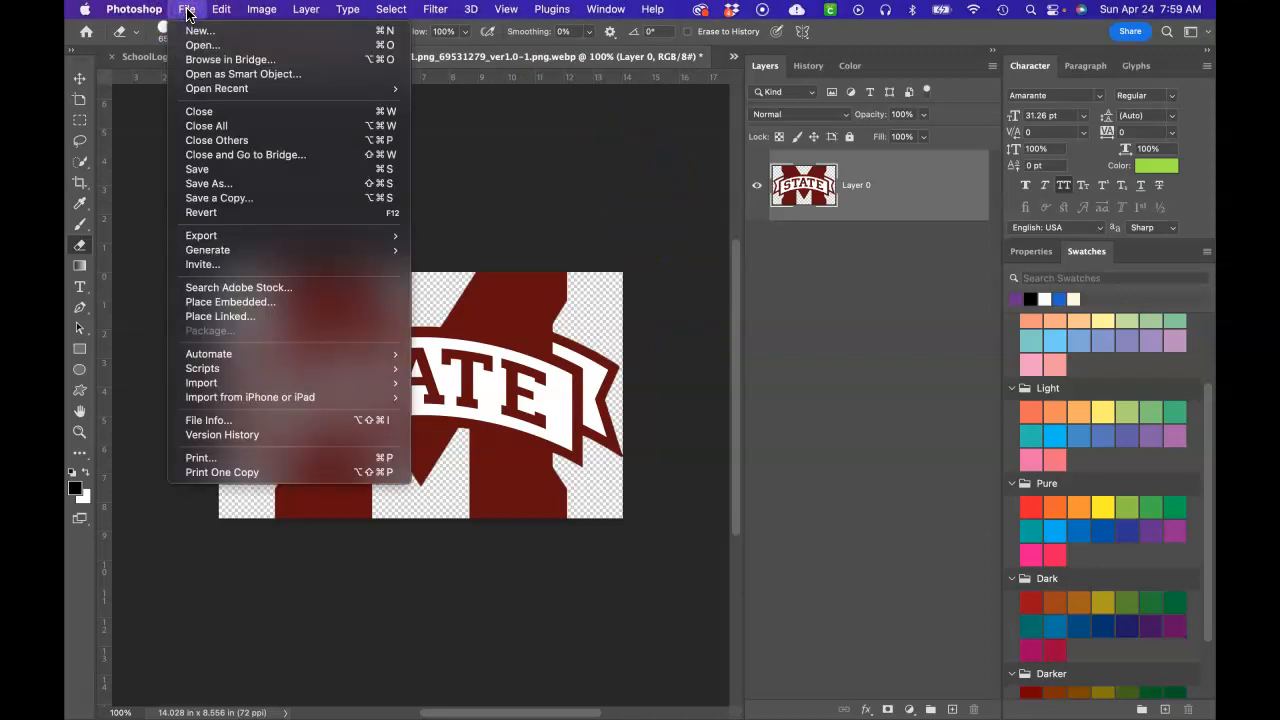
pyautogui.click(224, 170)
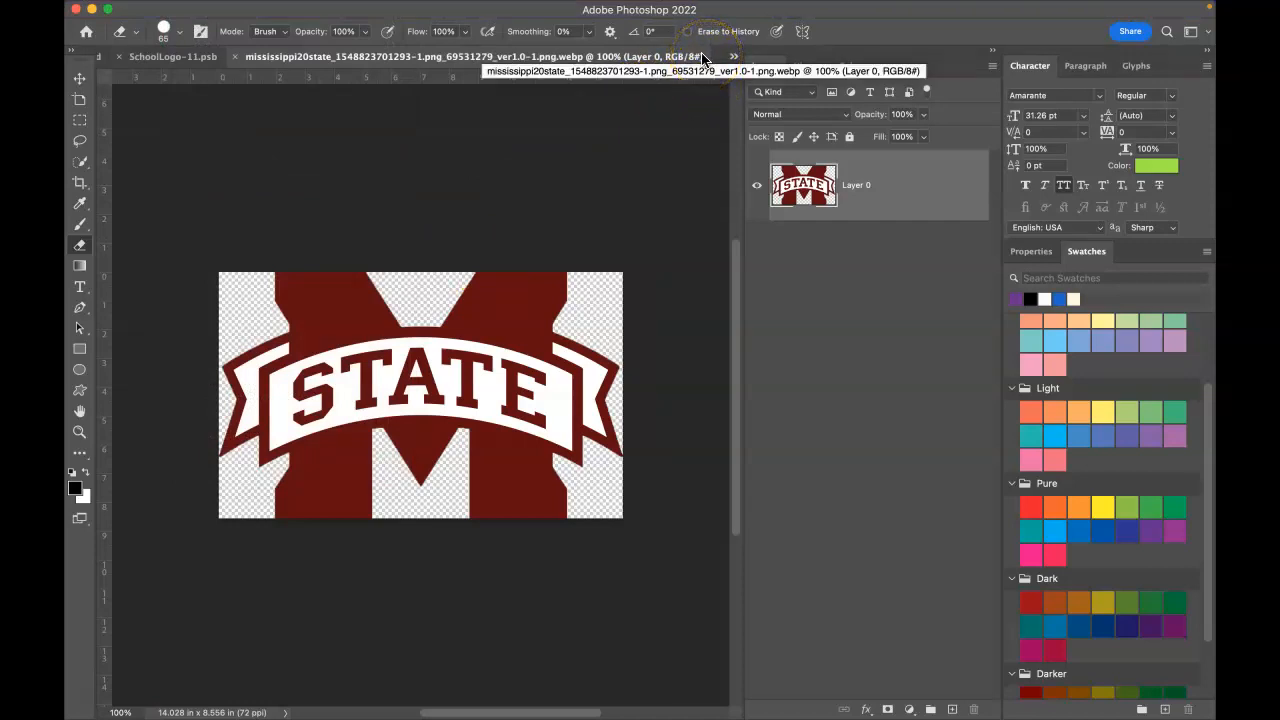
pyautogui.click(236, 58)
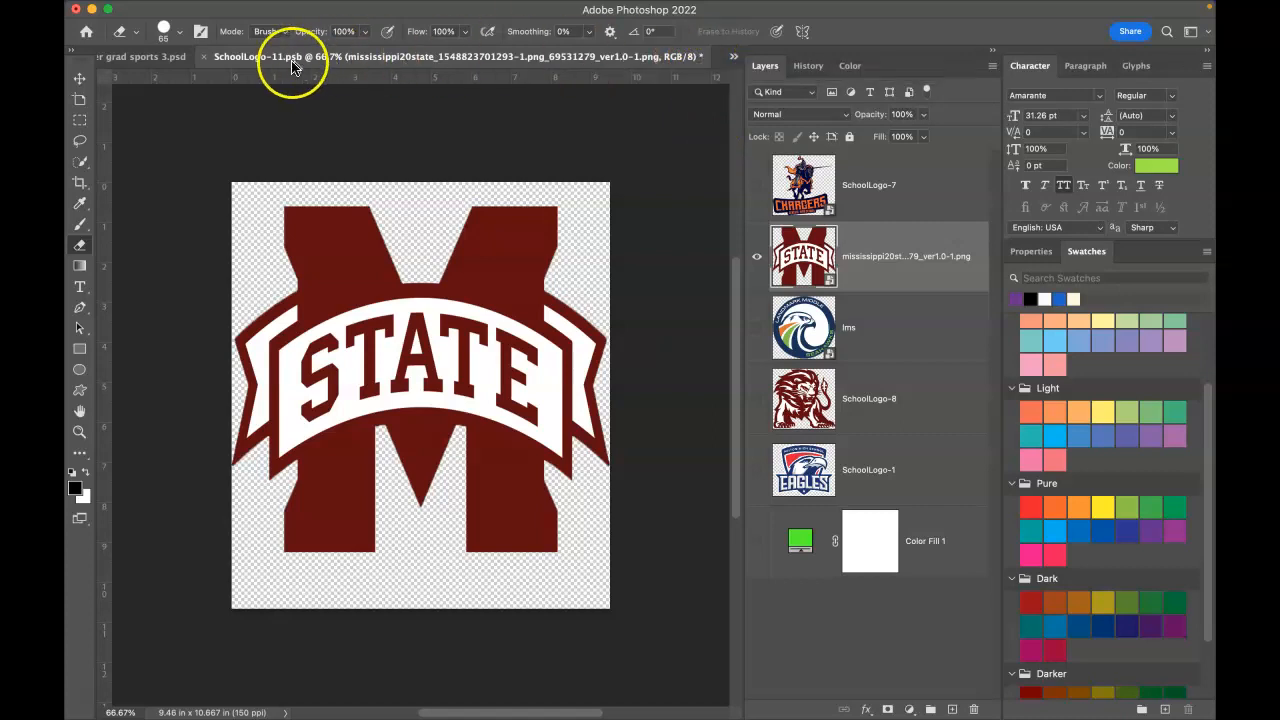
pyautogui.click(205, 57)
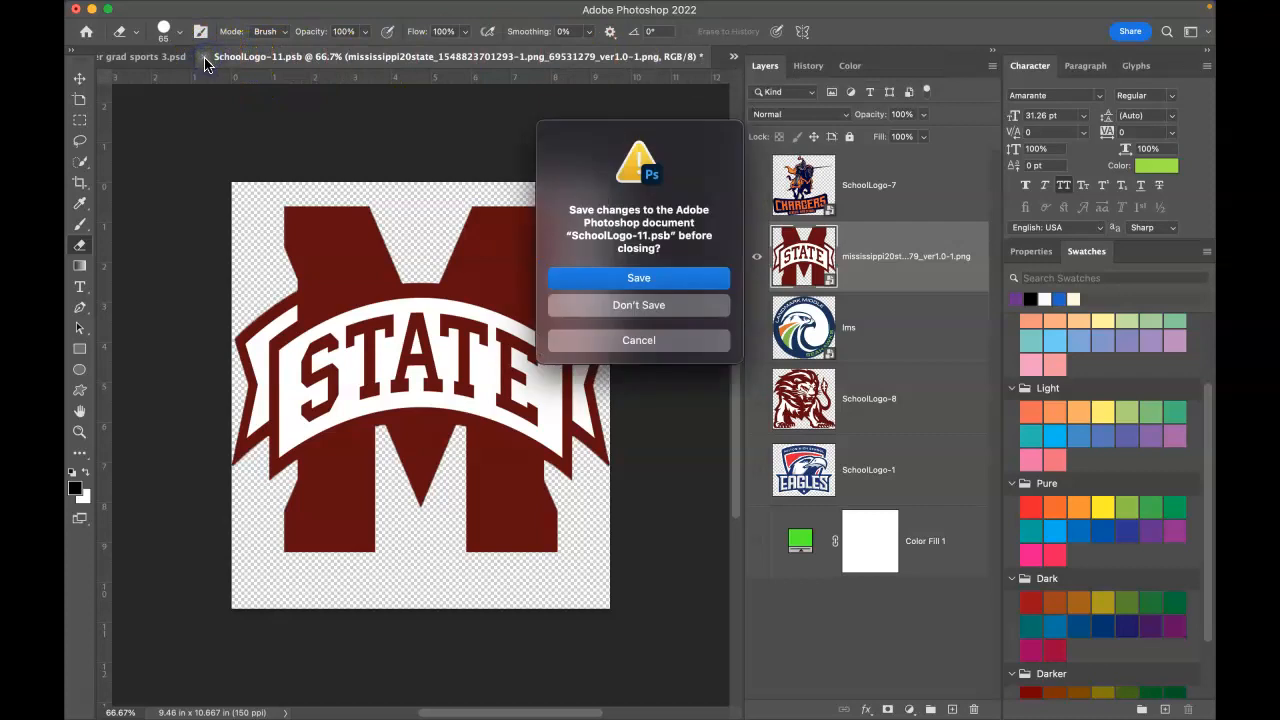
pyautogui.click(618, 280)
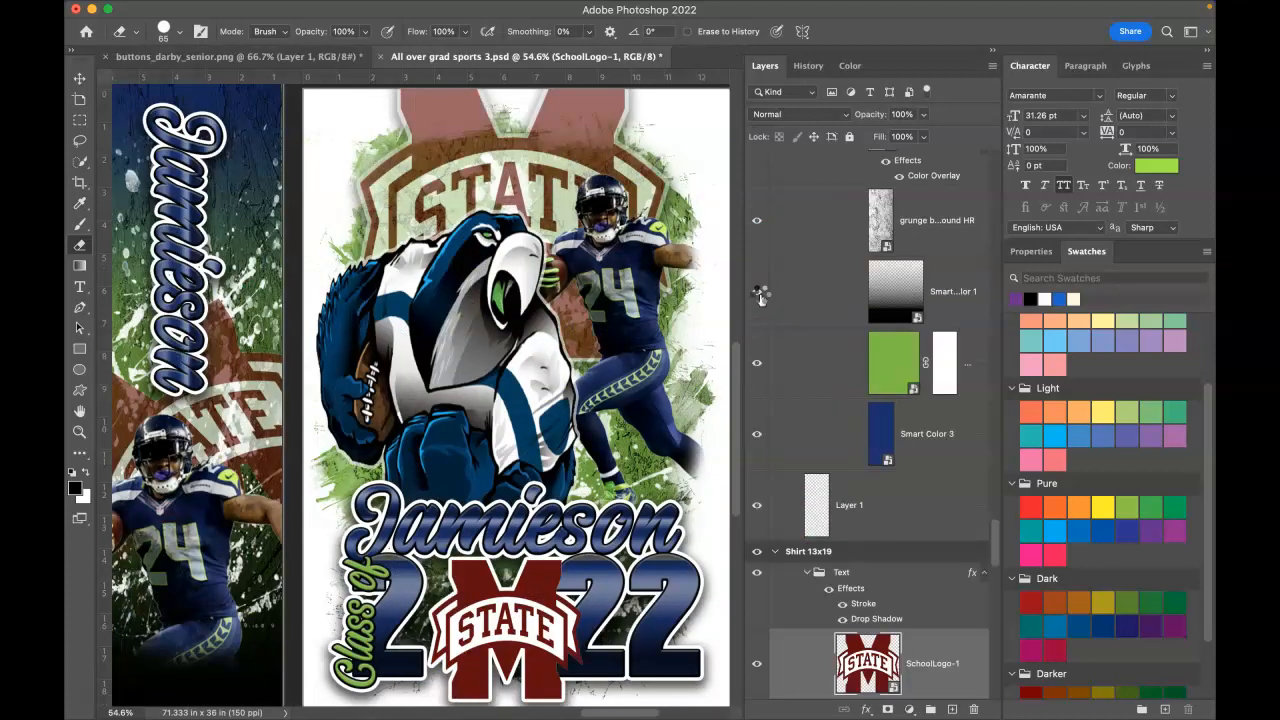
# Step: With the Move tool, select the Photo 2 layer holding the running football player
pyautogui.click(484, 672)
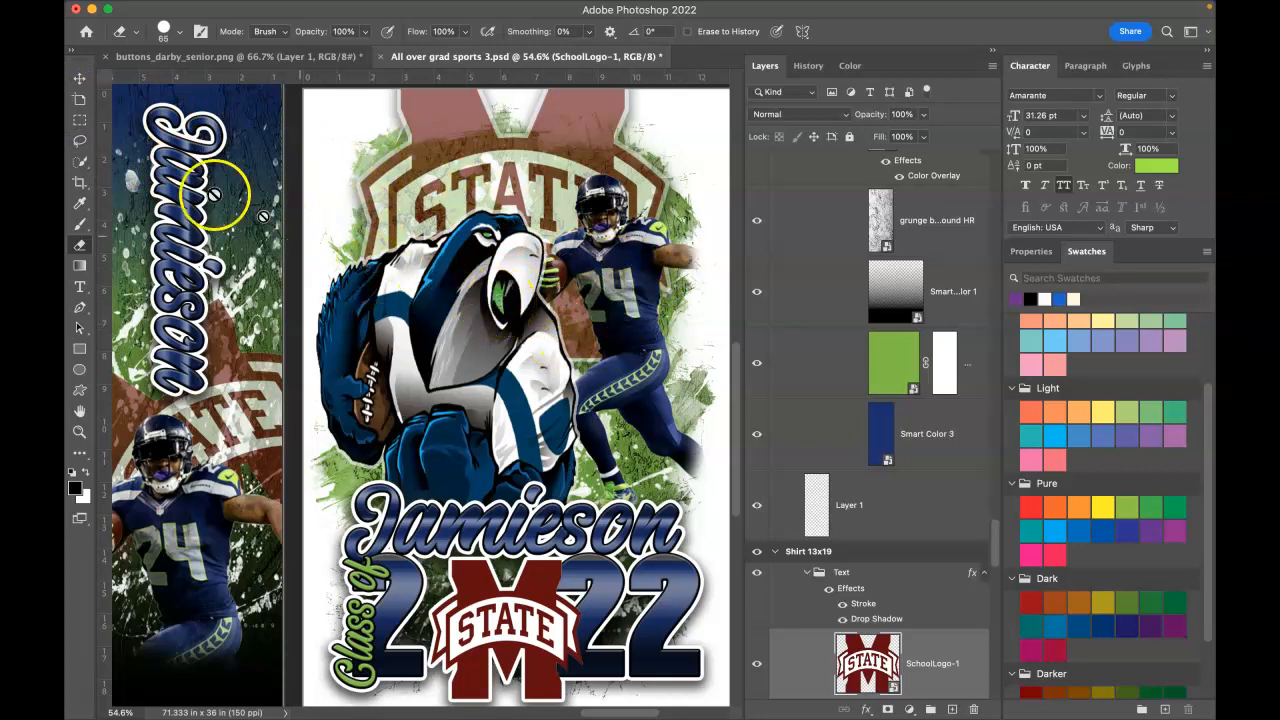
pyautogui.click(80, 84)
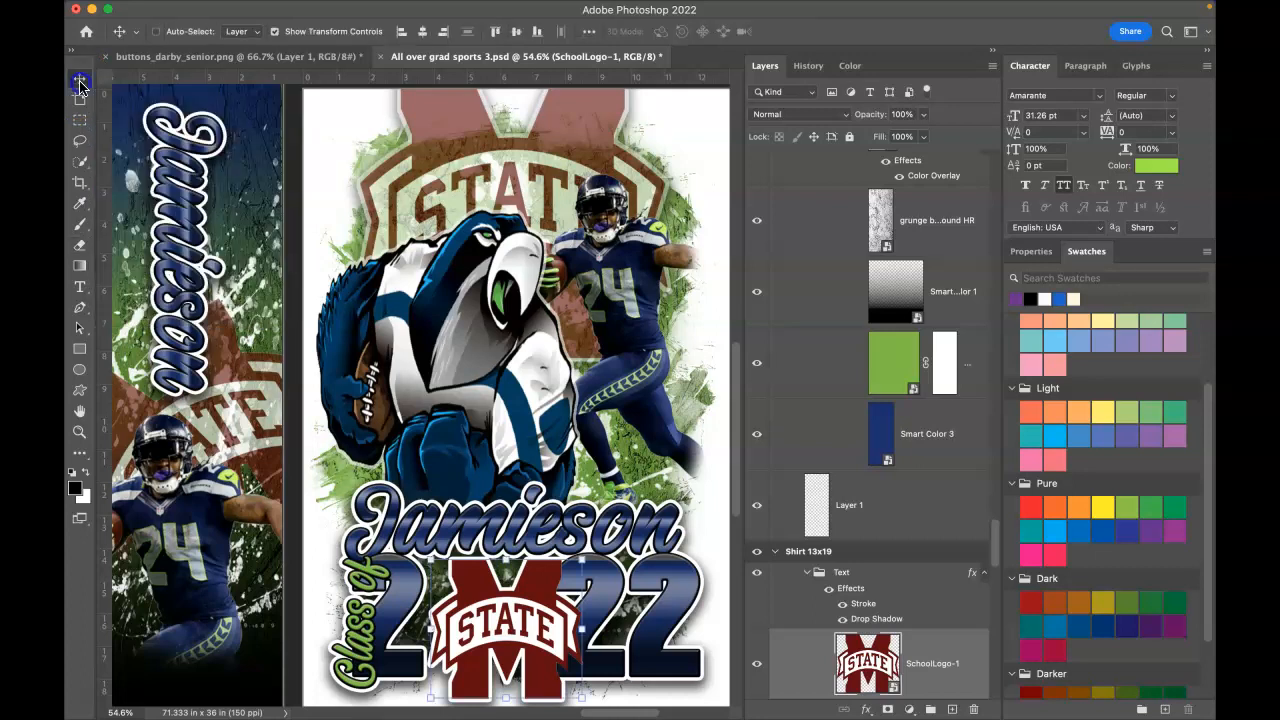
pyautogui.rightClick(626, 310)
pyautogui.click(640, 333)
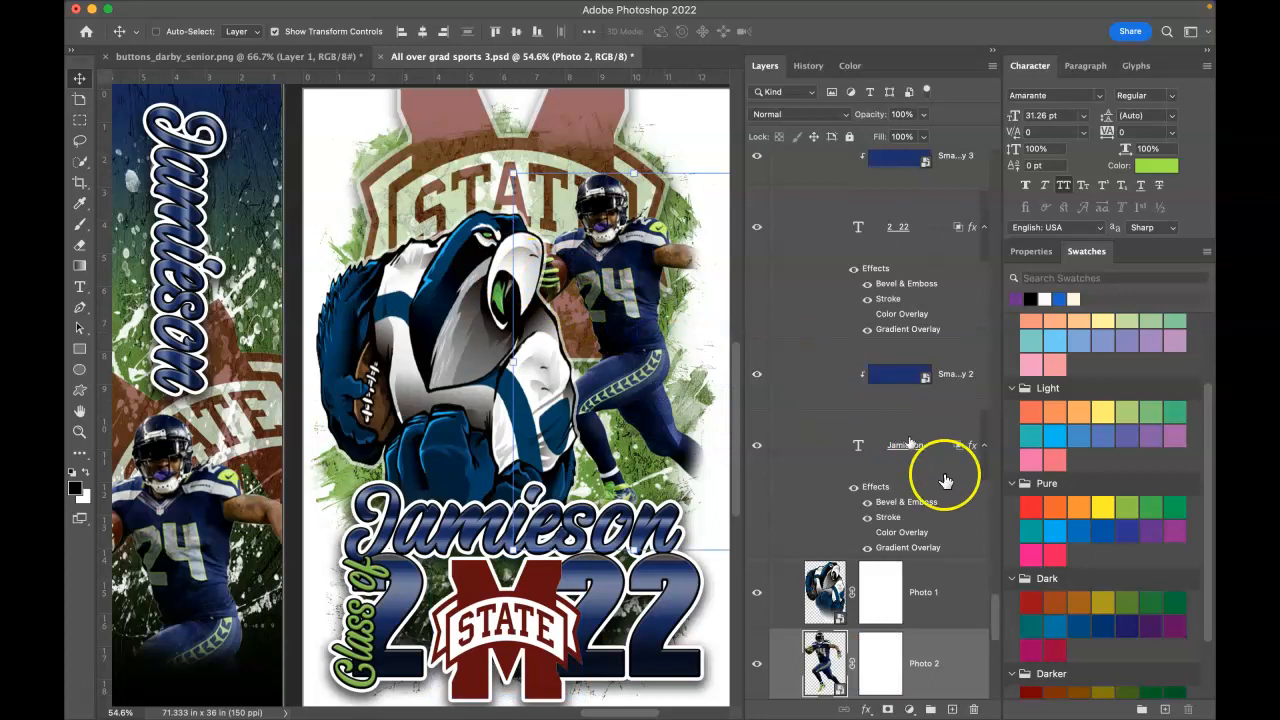
# Step: Open the Photo 2 smart object, drag in the new person PNG and scale it at 0° rotation
pyautogui.doubleClick(843, 688)
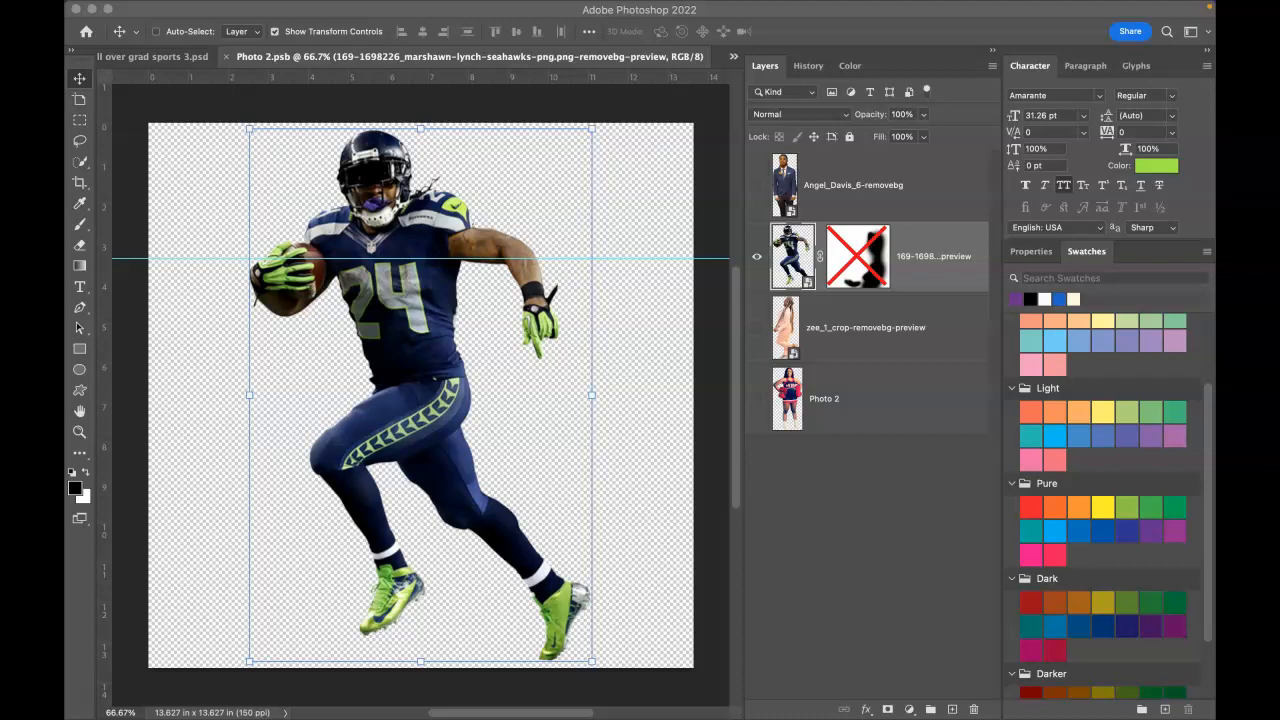
pyautogui.moveTo(1214, 606); pyautogui.dragTo(430, 342)
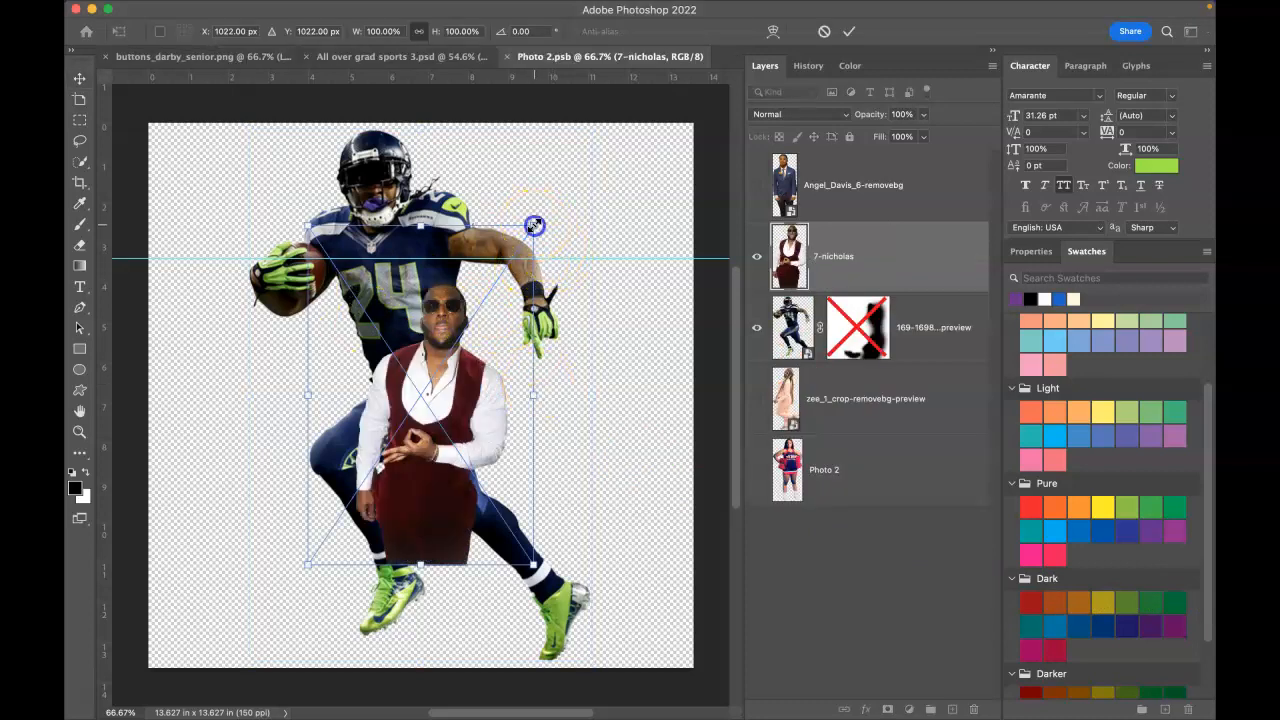
pyautogui.moveTo(537, 222); pyautogui.dragTo(642, 95)
pyautogui.moveTo(466, 565); pyautogui.dragTo(443, 662)
pyautogui.moveTo(474, 553); pyautogui.dragTo(393, 494)
pyautogui.moveTo(622, 568); pyautogui.dragTo(570, 617)
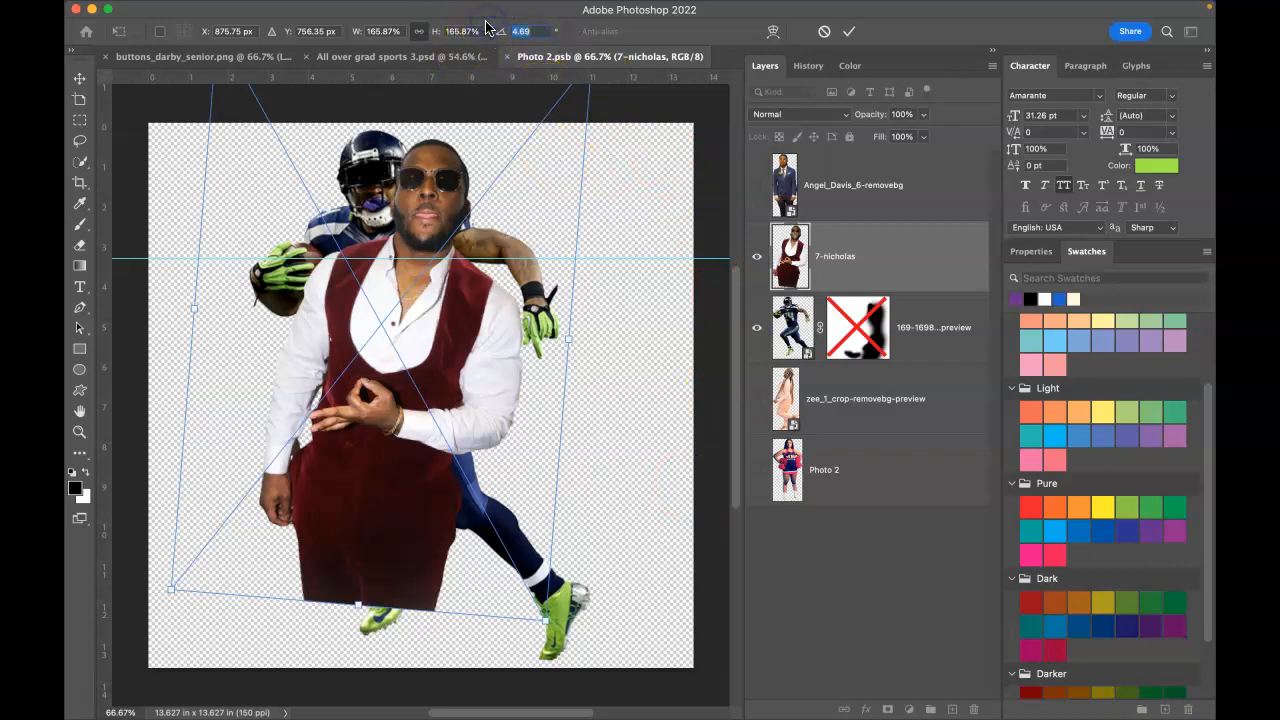
pyautogui.write('0')
pyautogui.press('Return')
# Step: Enlarge the person photo to about 180% and position it, hide the football player, then close Photo 2
pyautogui.moveTo(400, 514); pyautogui.dragTo(525, 567)
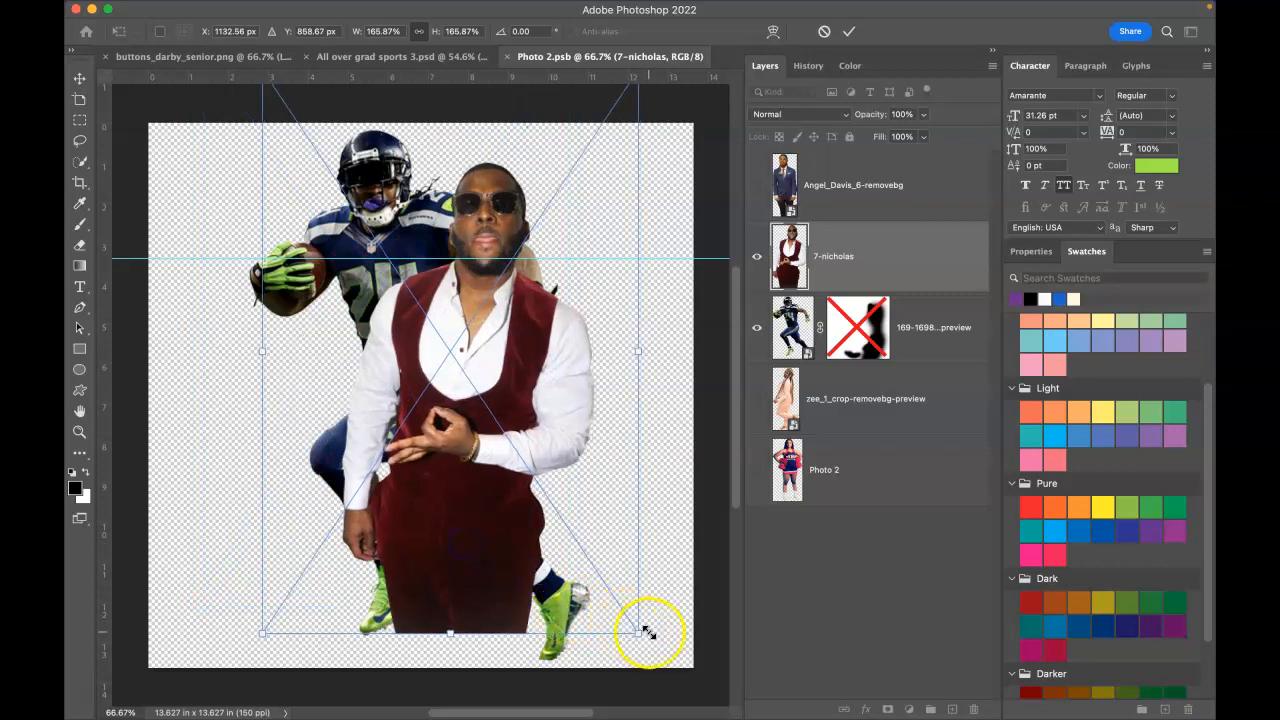
pyautogui.moveTo(640, 633); pyautogui.dragTo(696, 671)
pyautogui.moveTo(478, 515); pyautogui.dragTo(426, 478)
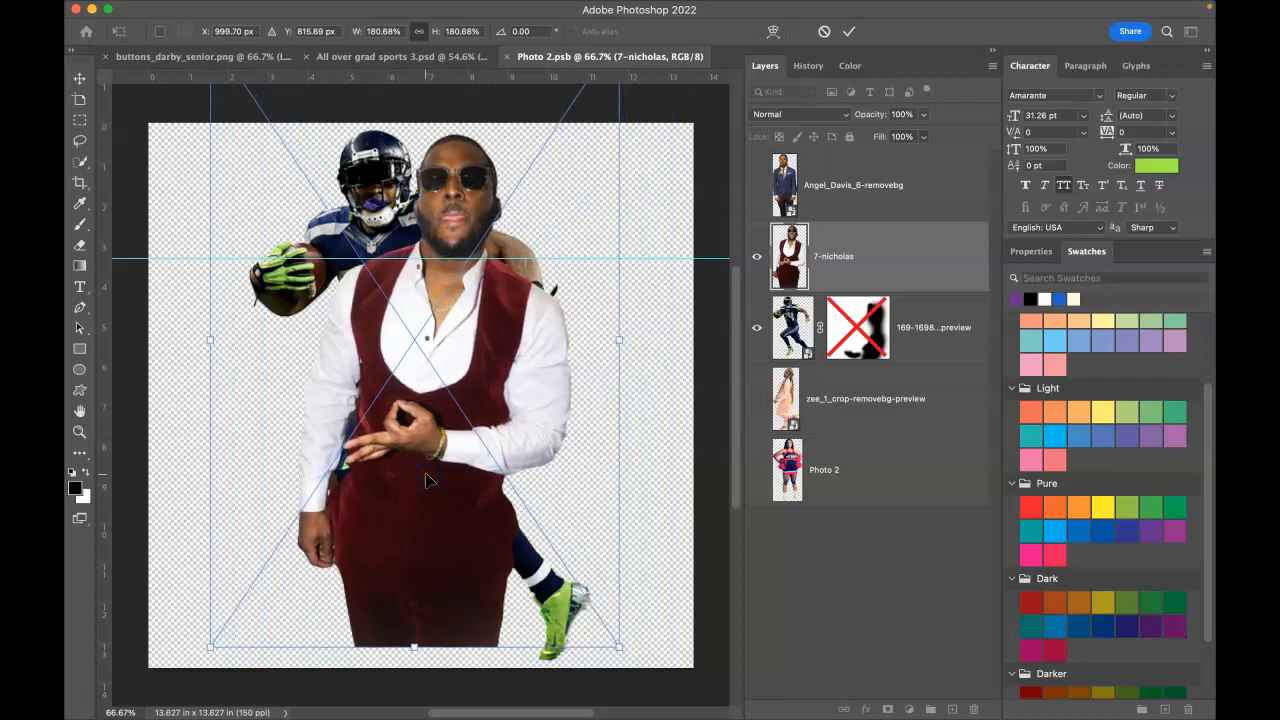
pyautogui.press('Return')
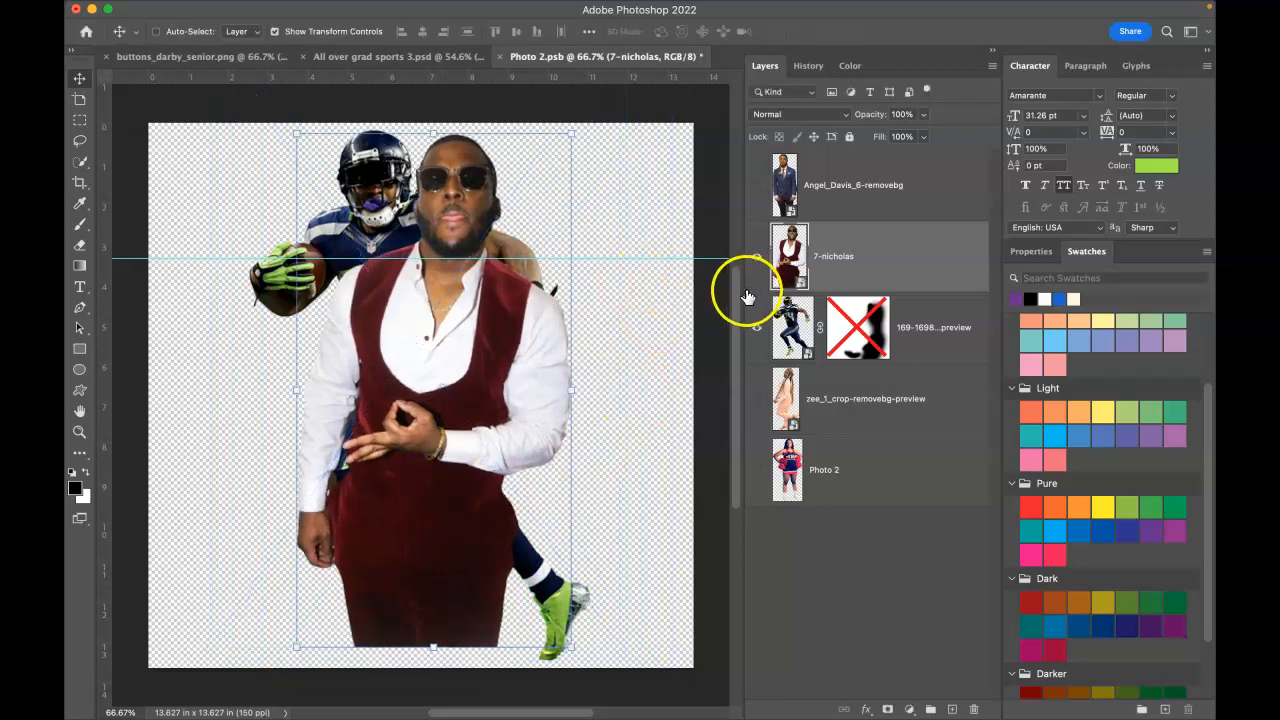
pyautogui.click(757, 328)
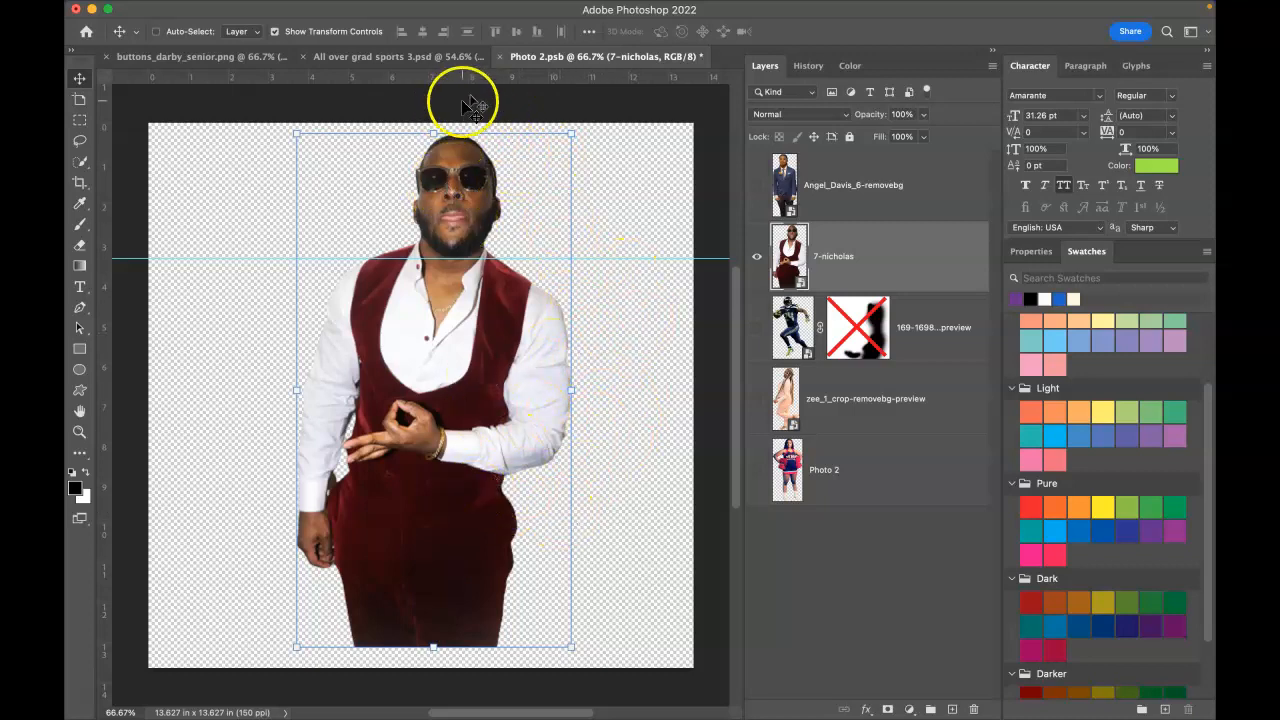
pyautogui.click(499, 56)
# Step: Keep the Photo 2 smart object changes and shift the new photo into place on the shirt
pyautogui.click(625, 276)
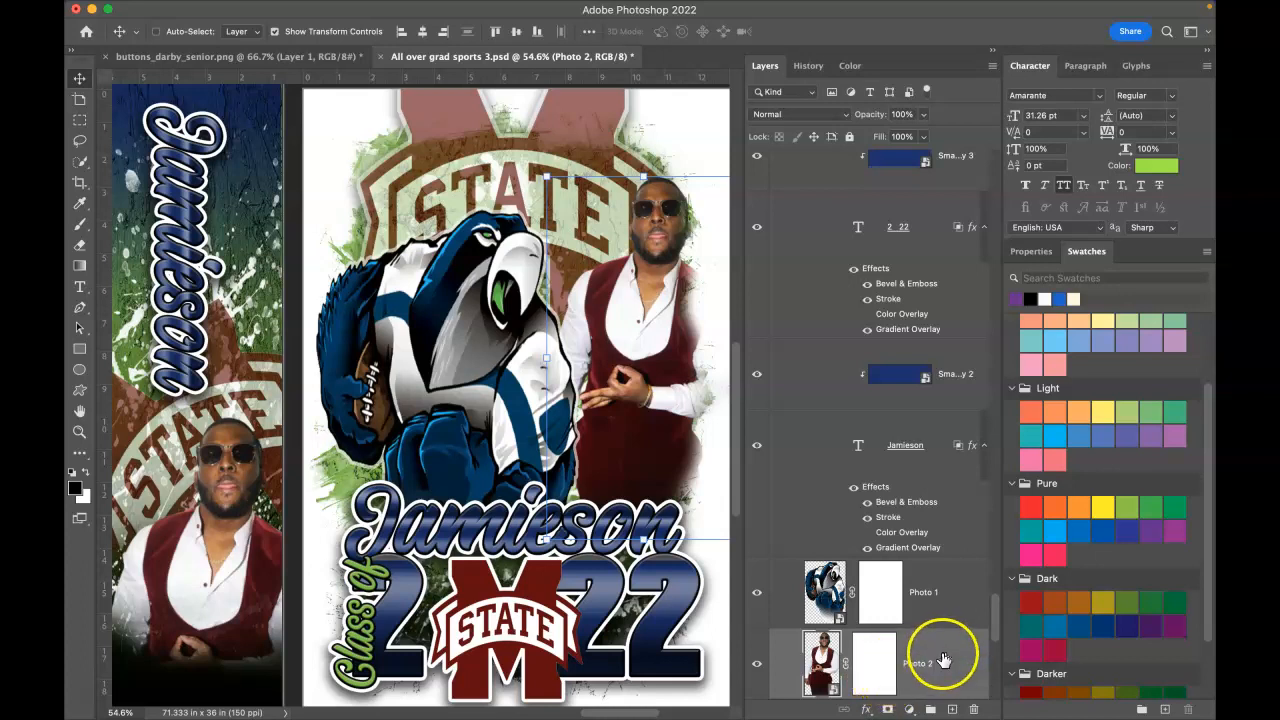
pyautogui.scroll(1, 893, 615)
pyautogui.scroll(3, 893, 620)
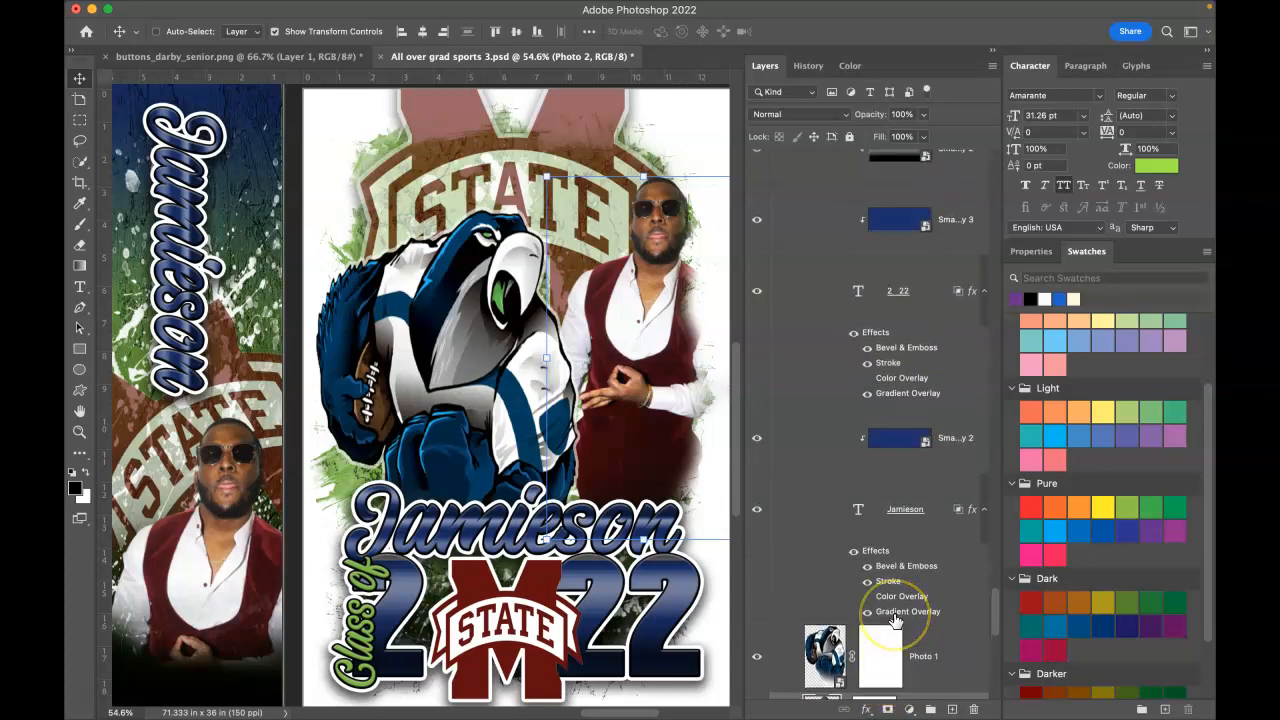
pyautogui.moveTo(640, 345); pyautogui.dragTo(694, 363)
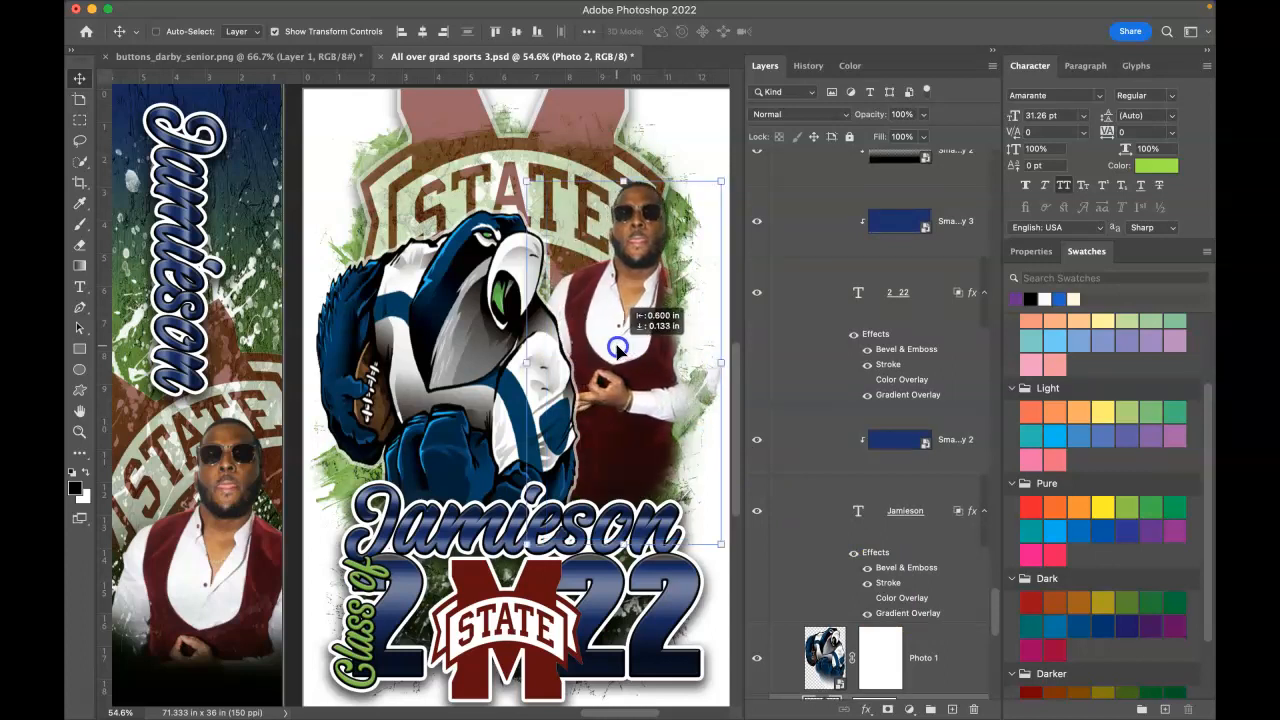
# Step: Disable Photo 2's layer mask and delete it
pyautogui.scroll(-3, 830, 425)
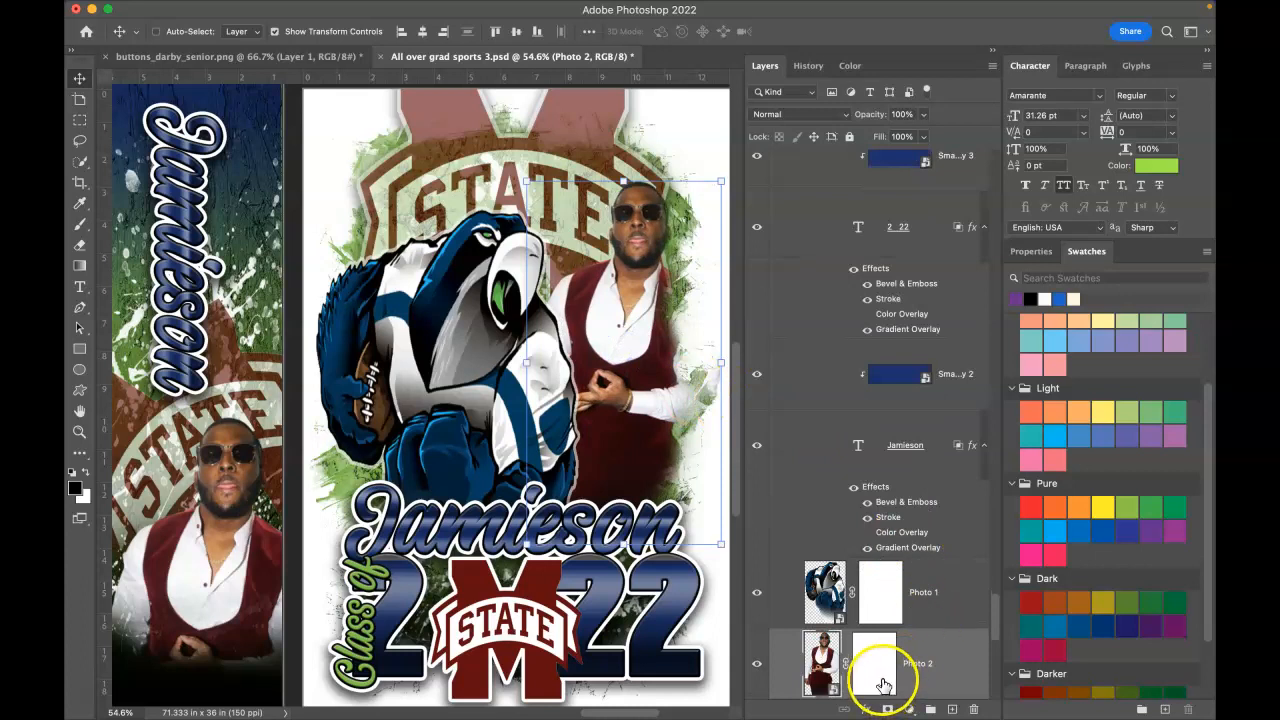
pyautogui.rightClick(883, 685)
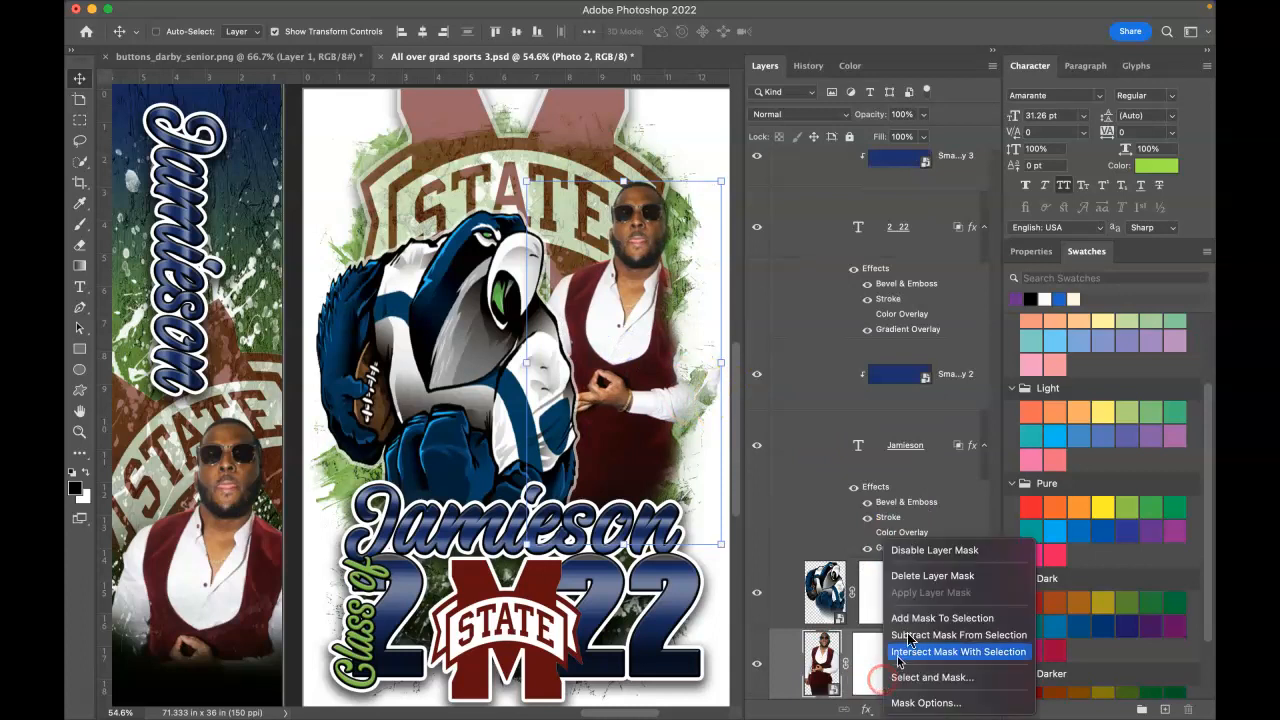
pyautogui.click(919, 558)
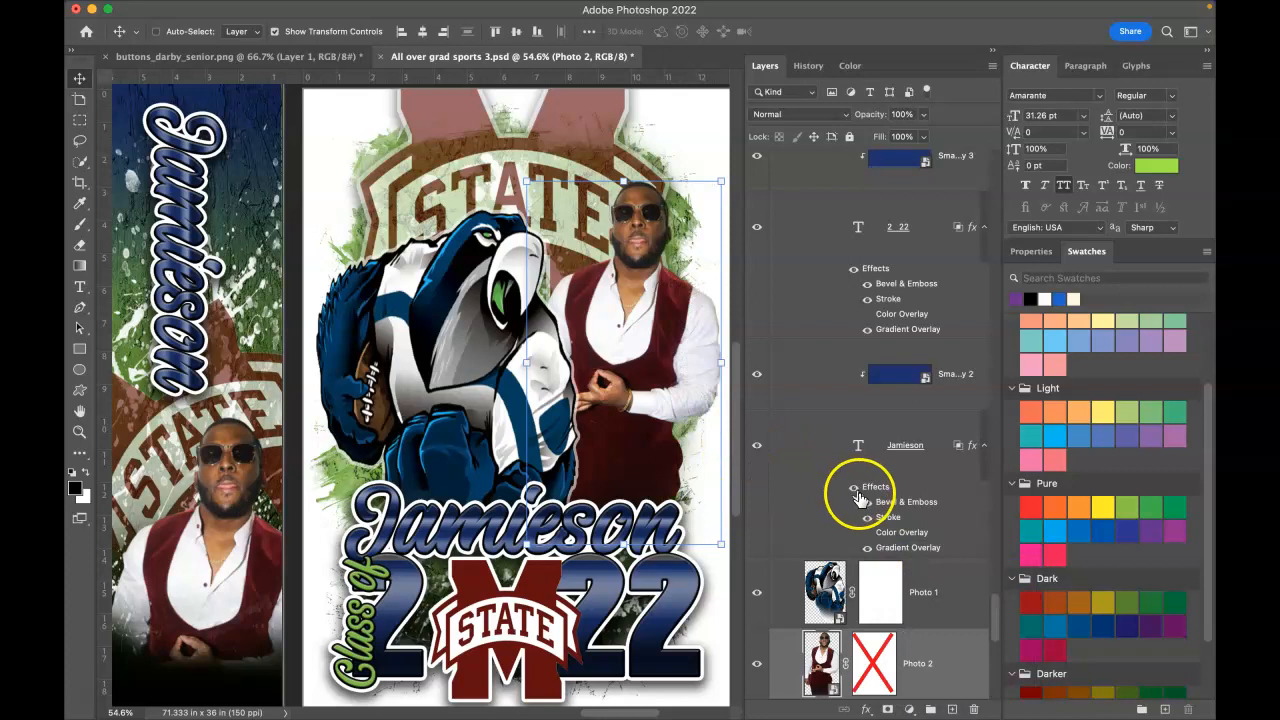
pyautogui.scroll(-2, 860, 508)
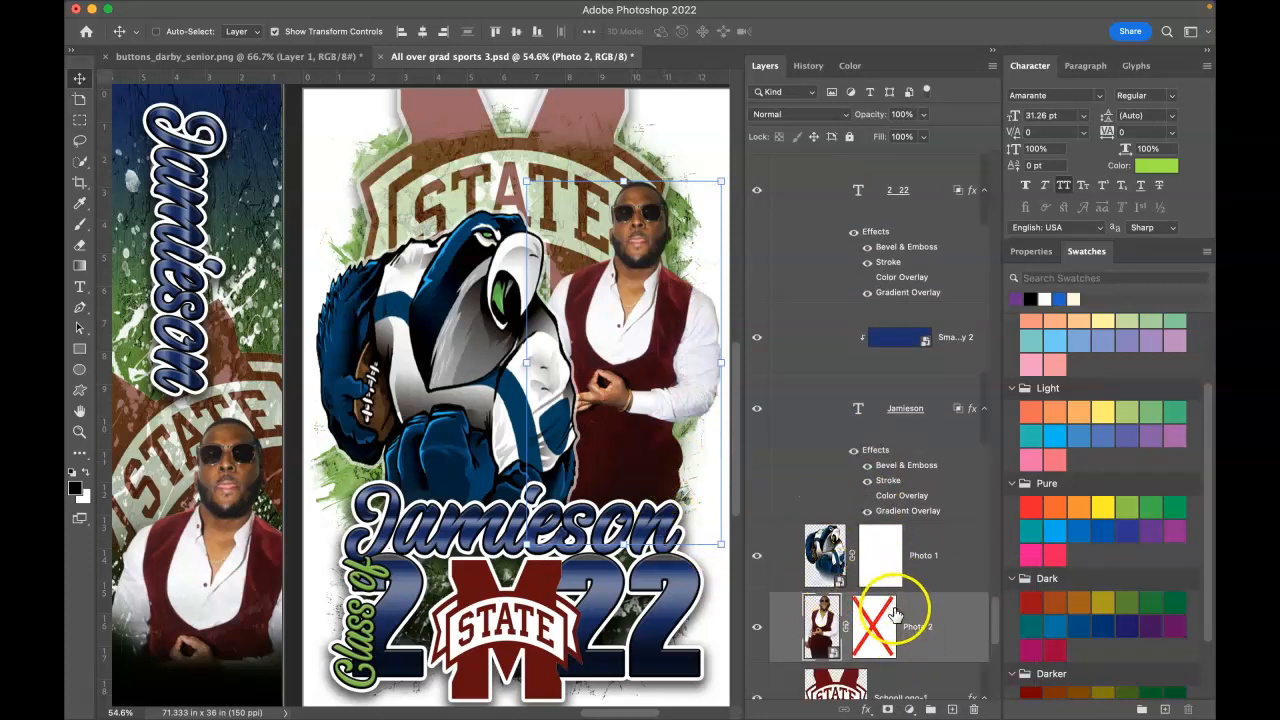
pyautogui.scroll(-2, 895, 613)
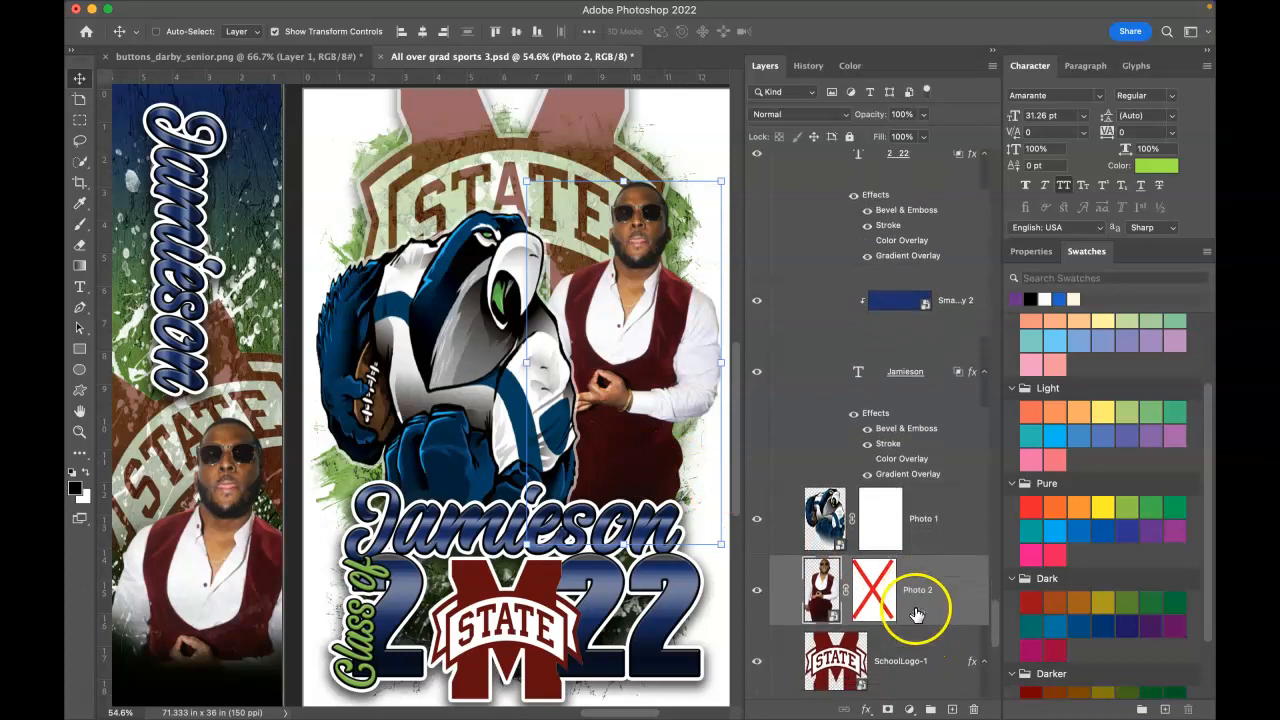
pyautogui.scroll(-4, 886, 606)
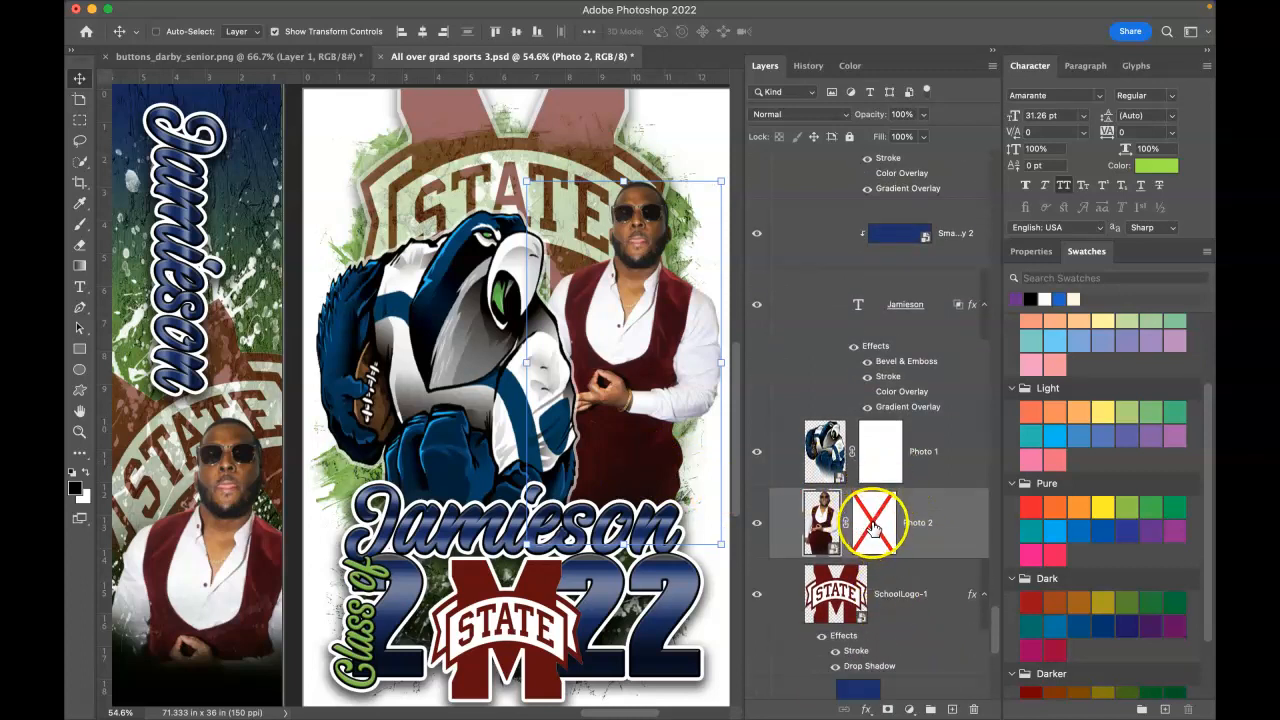
pyautogui.moveTo(875, 522); pyautogui.dragTo(972, 711)
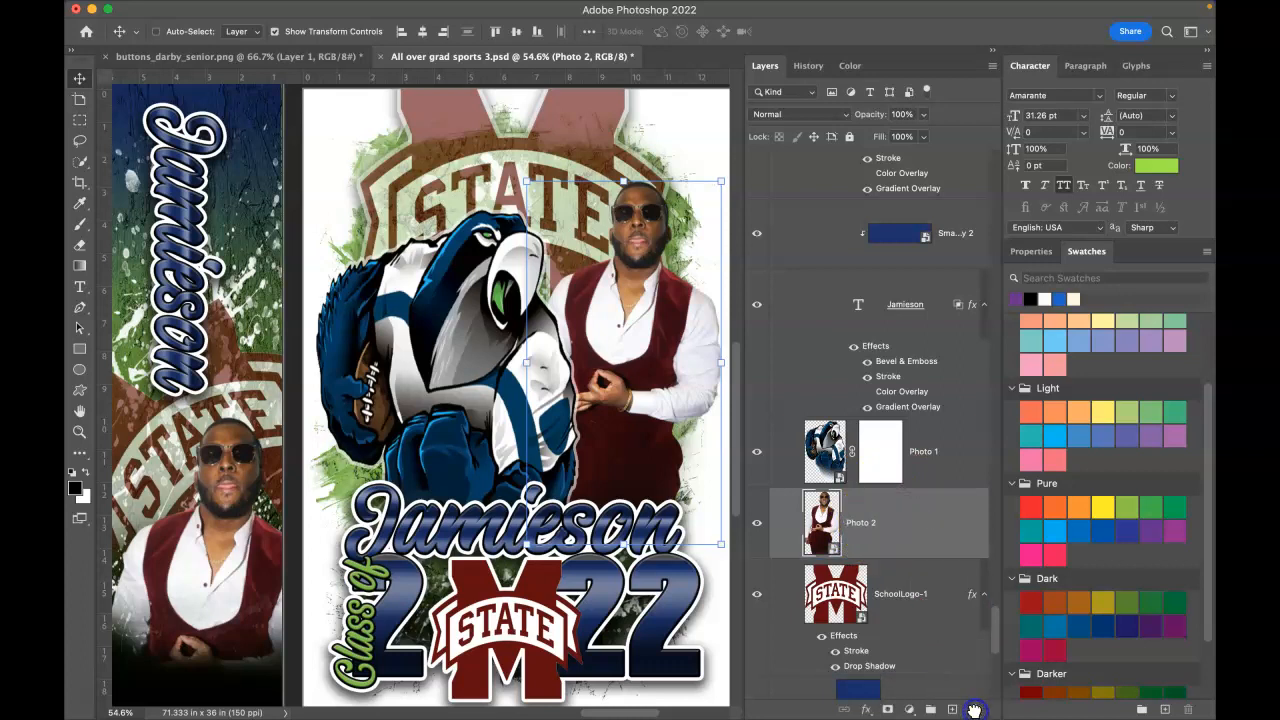
# Step: Nudge the Photo 2 man into position, then select the Photo 1 layer
pyautogui.moveTo(650, 344); pyautogui.dragTo(637, 360)
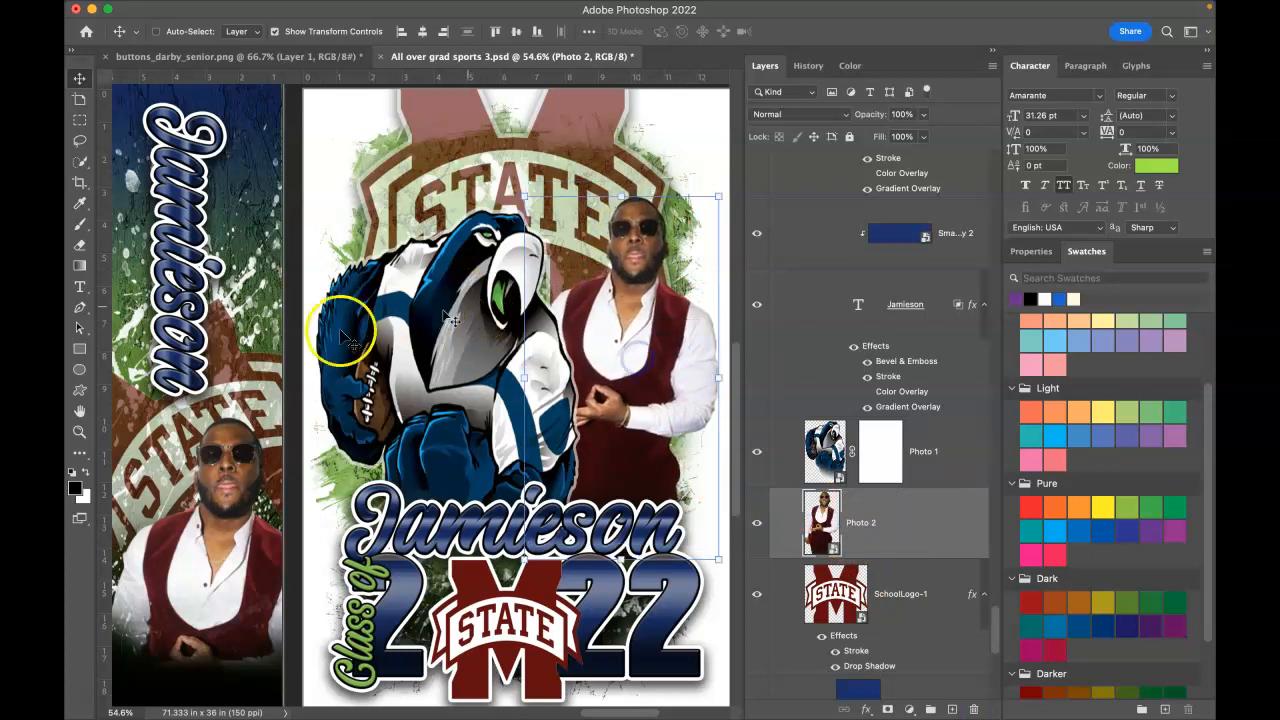
pyautogui.rightClick(432, 334)
pyautogui.click(483, 346)
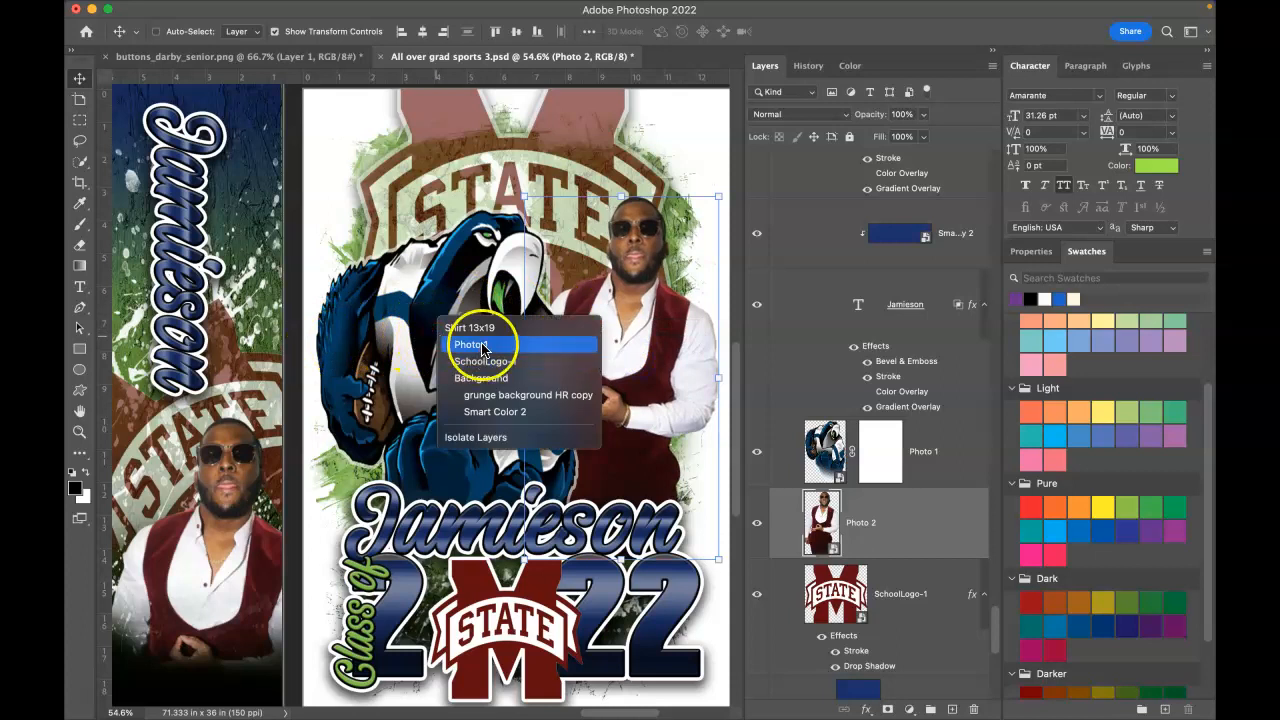
# Step: Place the man's photo inside the Photo 1 smart object, enlarged to about 186% and raised slightly
pyautogui.doubleClick(843, 479)
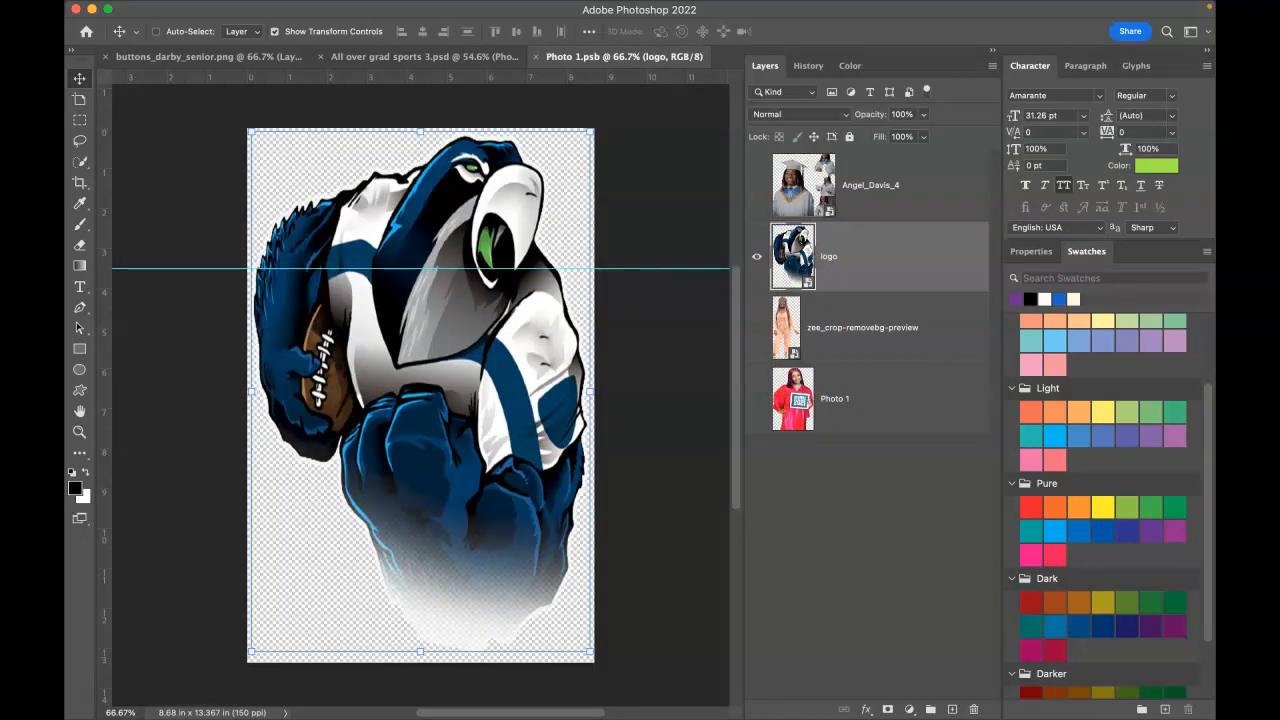
pyautogui.moveTo(1214, 610); pyautogui.dragTo(434, 350)
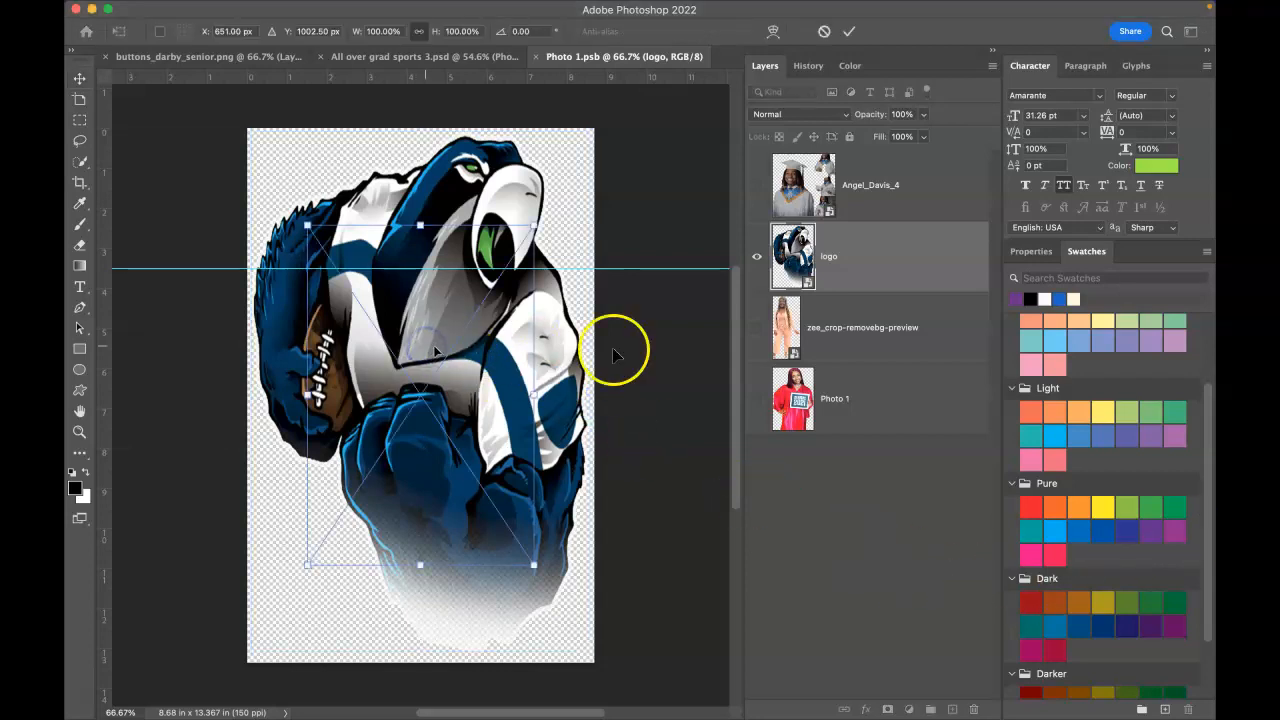
pyautogui.moveTo(421, 222); pyautogui.dragTo(480, 78)
pyautogui.scroll(-1, 566, 566)
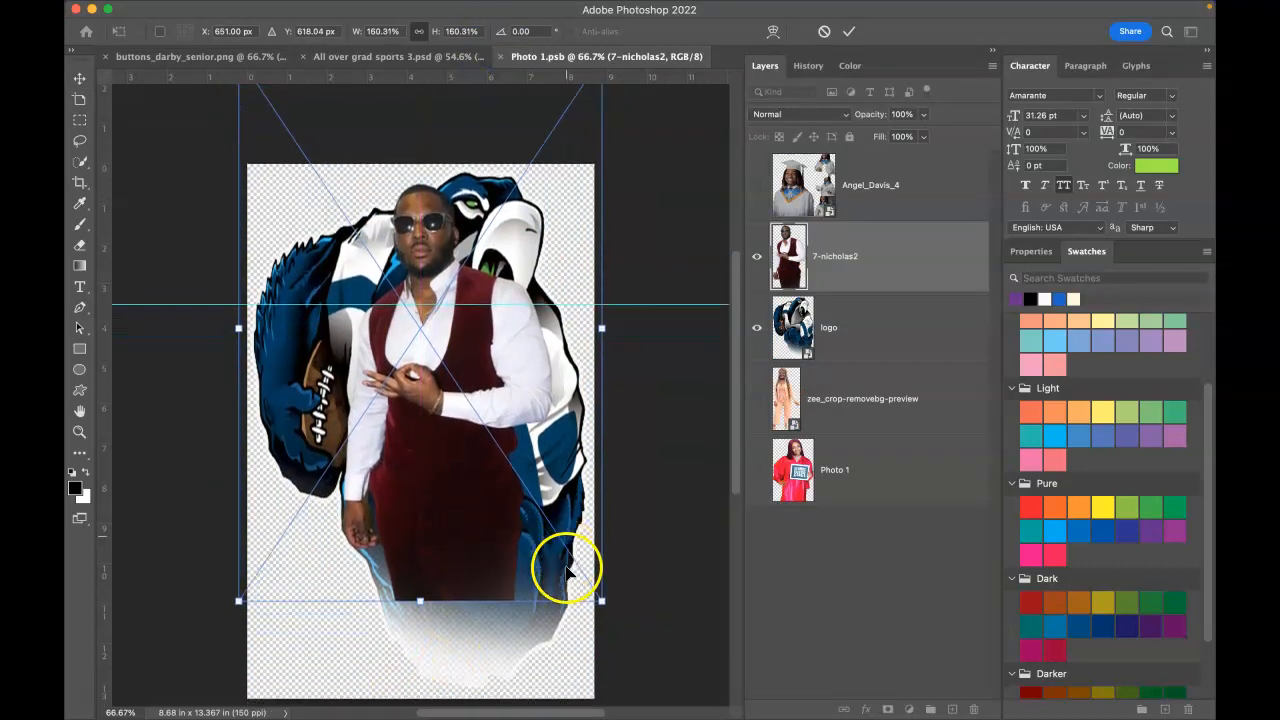
pyautogui.scroll(-1, 551, 571)
pyautogui.moveTo(421, 596); pyautogui.dragTo(409, 686)
pyautogui.moveTo(438, 540); pyautogui.dragTo(441, 515)
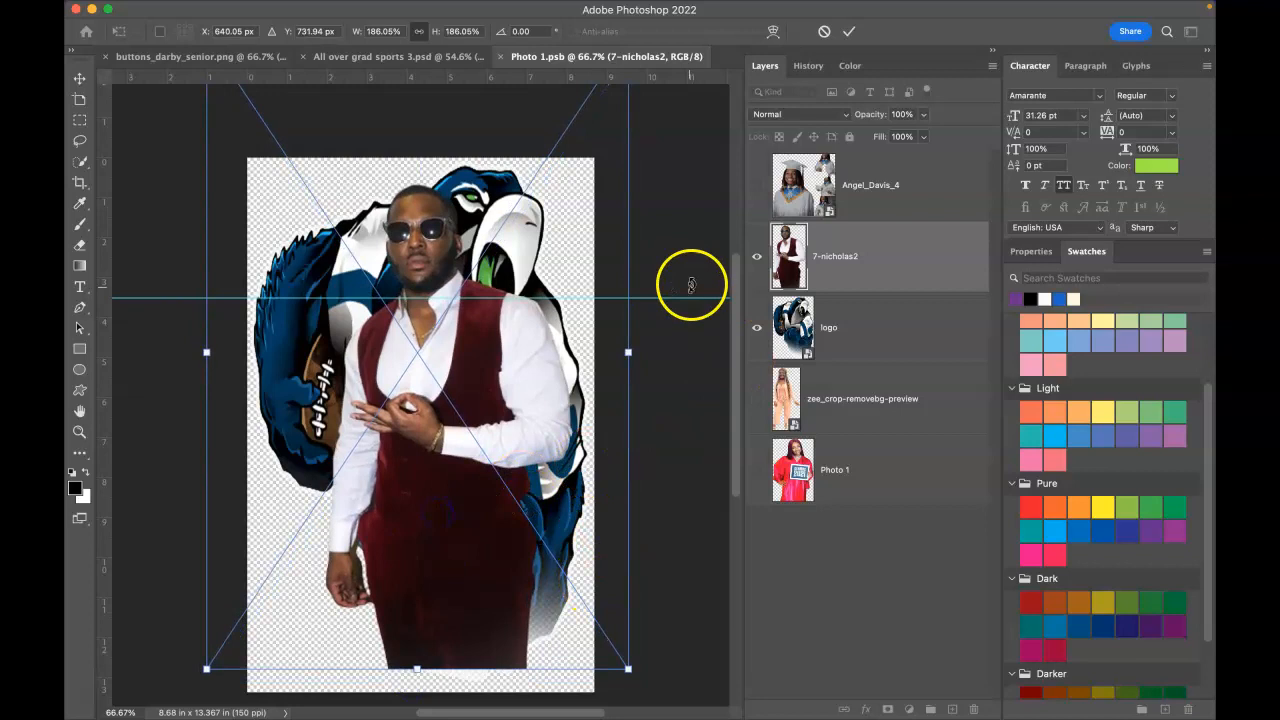
pyautogui.click(850, 37)
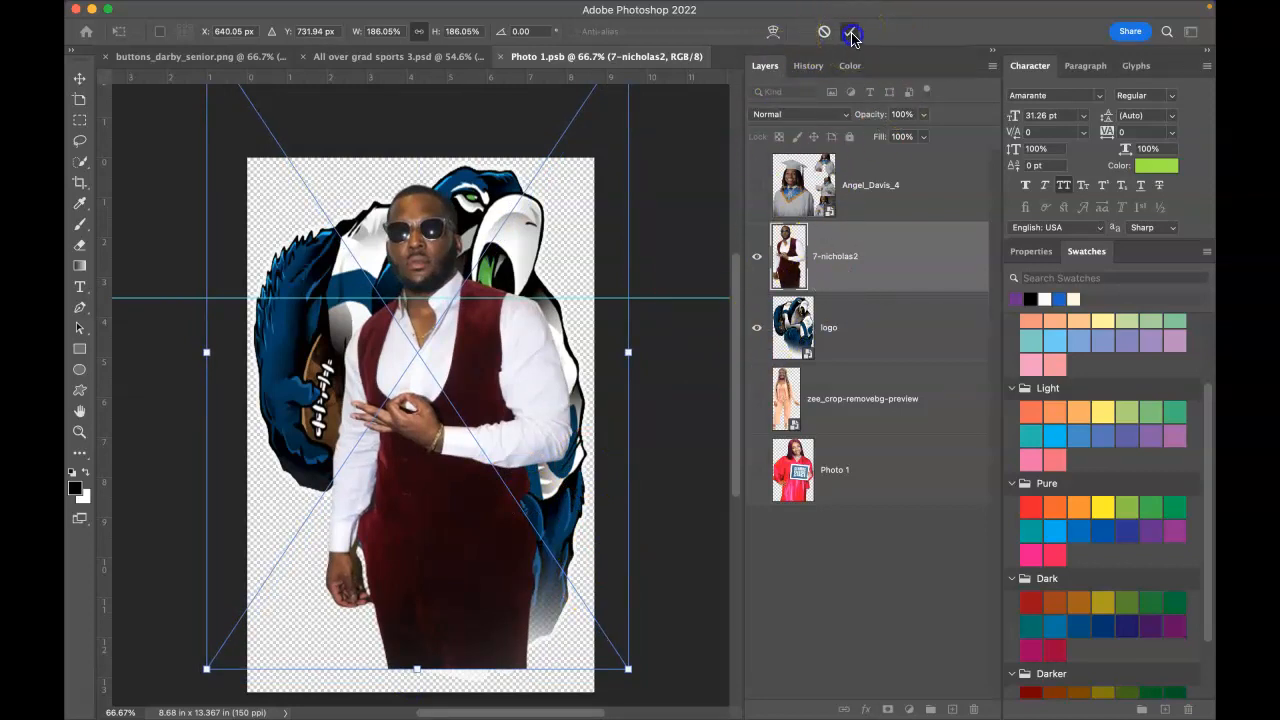
# Step: Hide the mascot logo layer, then close and save the Photo 1 smart object
pyautogui.click(757, 334)
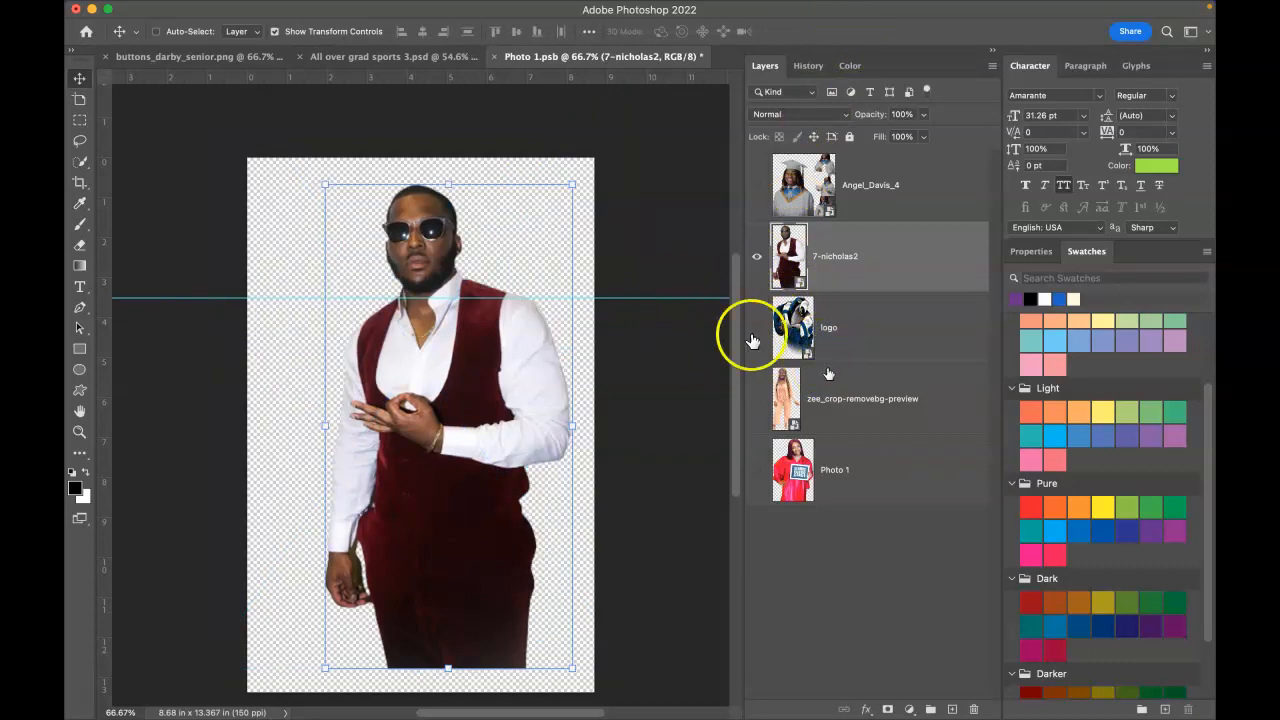
pyautogui.click(493, 57)
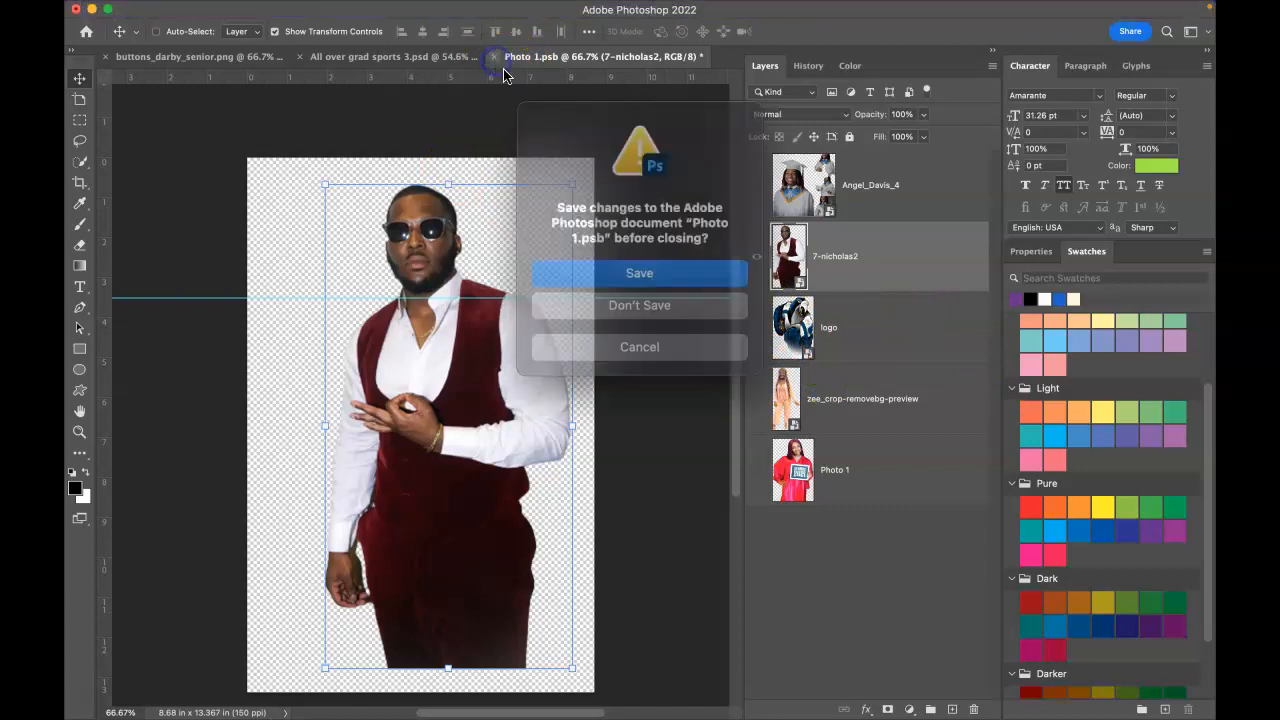
pyautogui.click(617, 265)
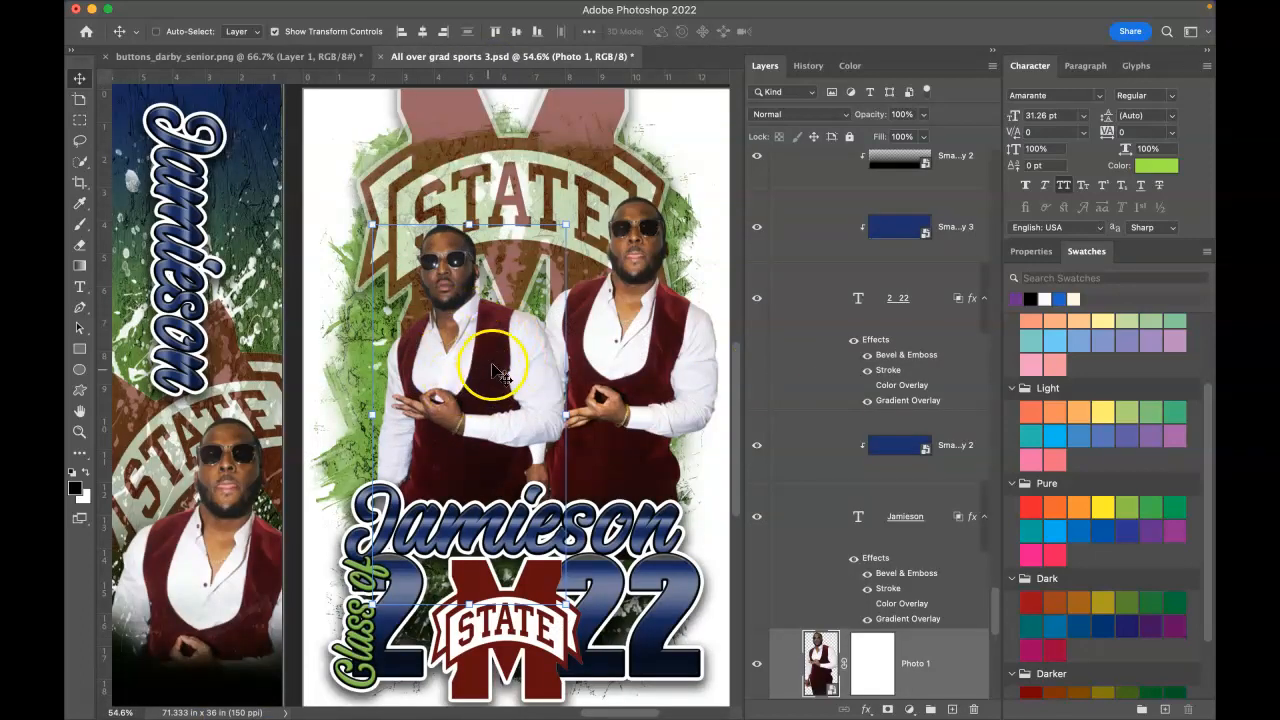
# Step: Enlarge Photo 1 to 115.52% and shift it up and to the right
pyautogui.moveTo(500, 375); pyautogui.dragTo(478, 343)
pyautogui.moveTo(574, 199); pyautogui.dragTo(632, 152)
pyautogui.moveTo(505, 295); pyautogui.dragTo(533, 313)
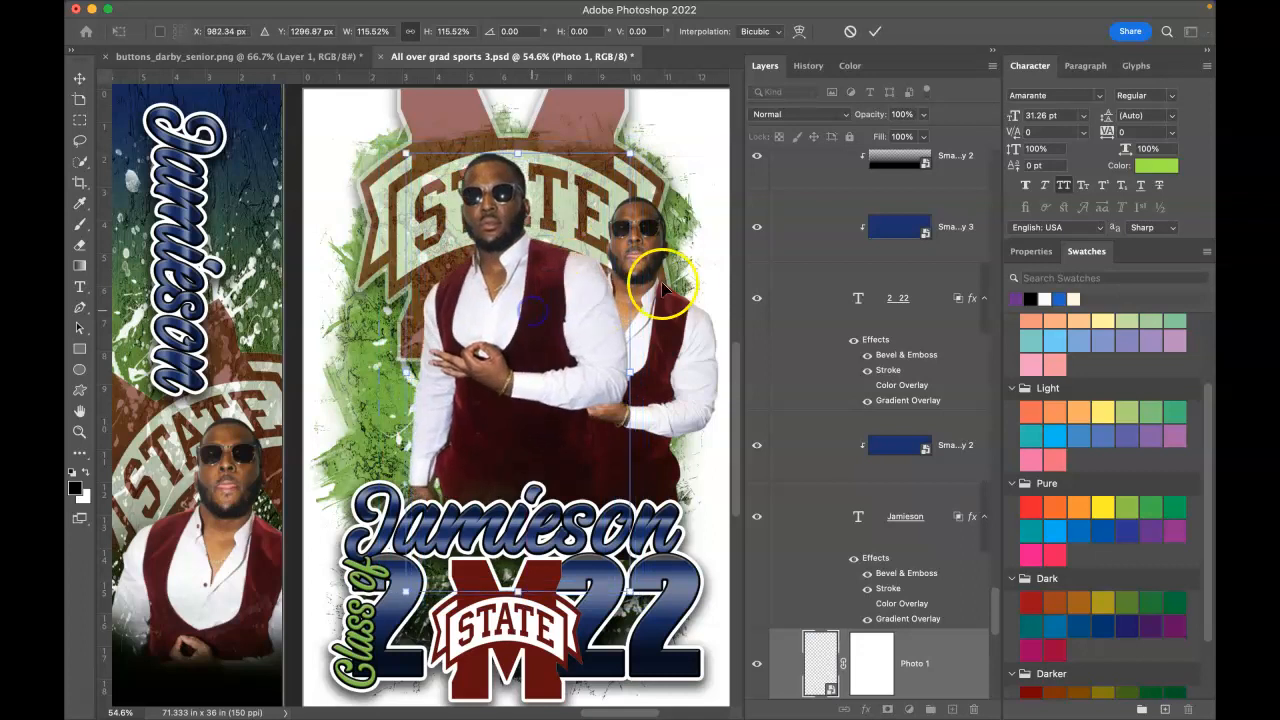
pyautogui.click(874, 31)
# Step: Shrink the Photo 2 layer to about 79%
pyautogui.rightClick(710, 324)
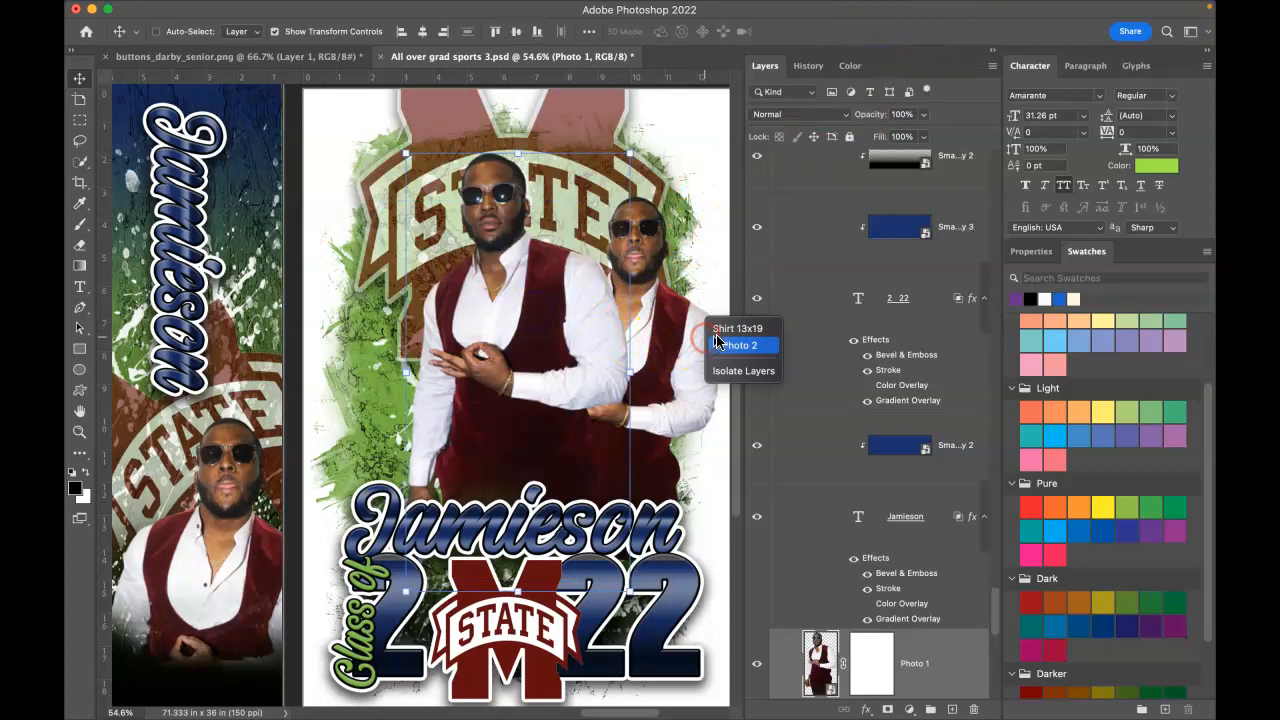
pyautogui.click(736, 345)
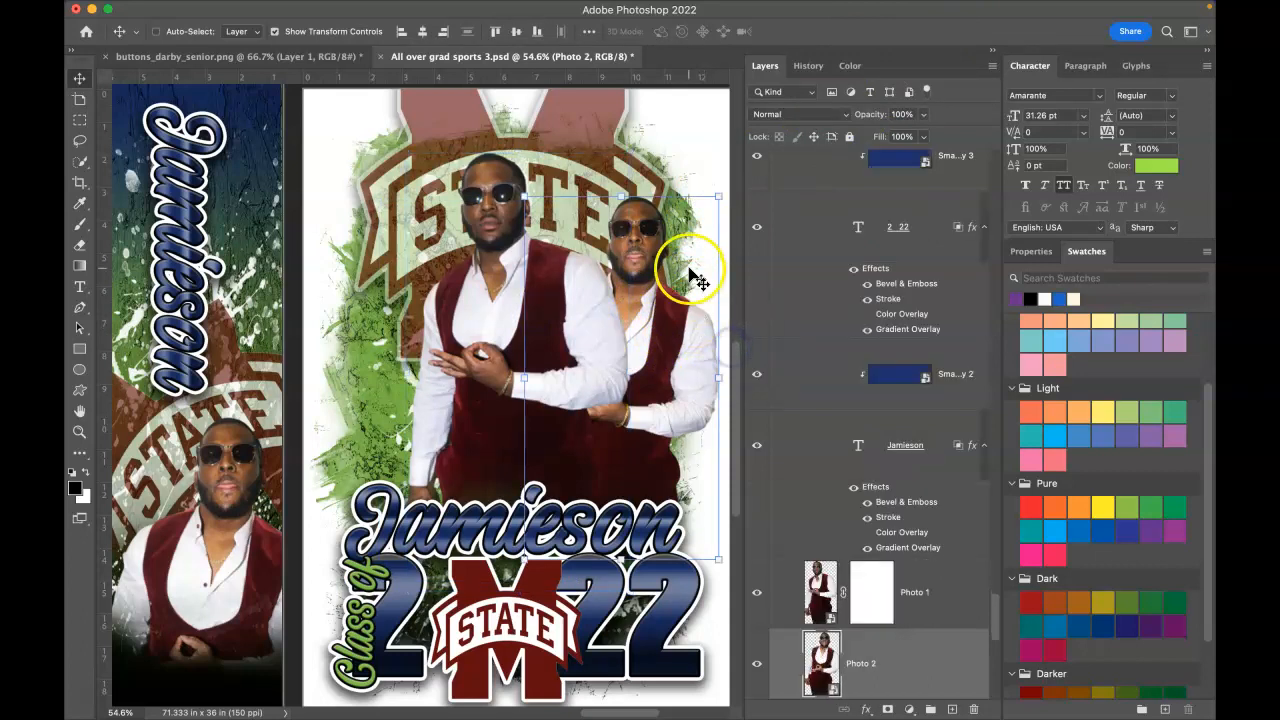
pyautogui.moveTo(717, 197); pyautogui.dragTo(703, 200)
pyautogui.moveTo(410, 190); pyautogui.dragTo(466, 227)
pyautogui.click(848, 34)
pyautogui.click(499, 275)
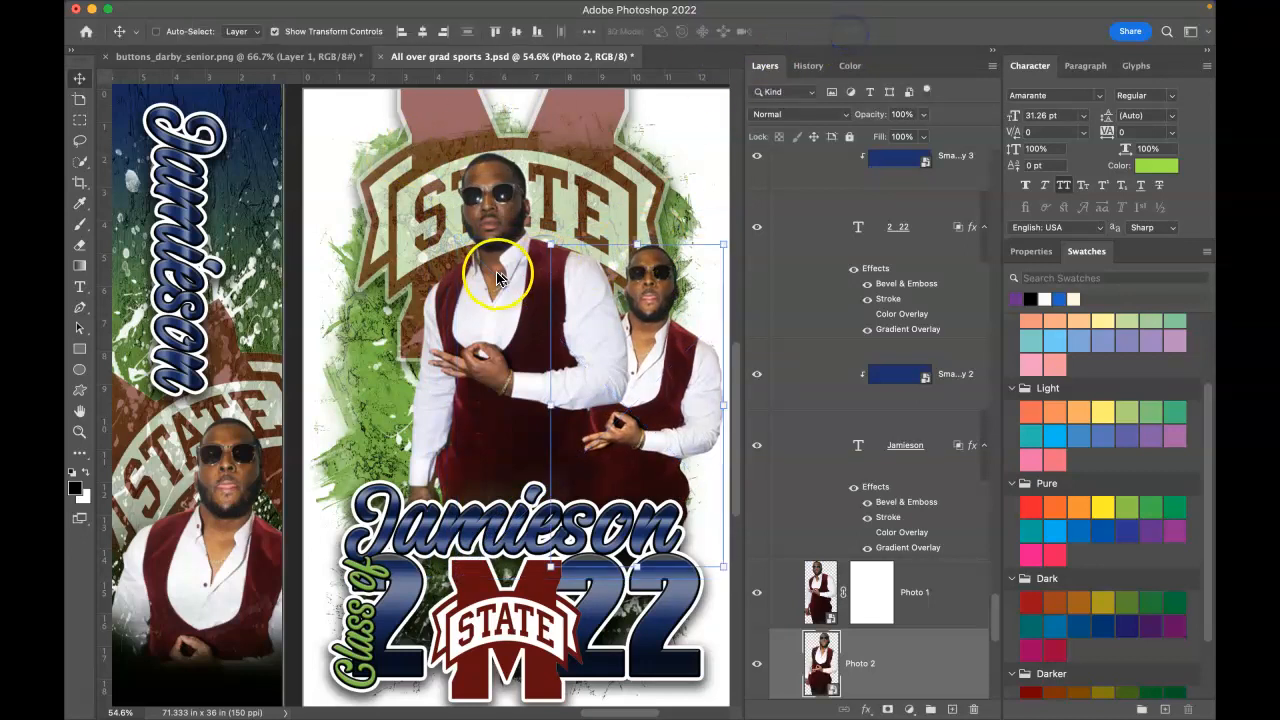
# Step: Reposition the larger man and move the smaller man to the left side
pyautogui.rightClick(511, 255)
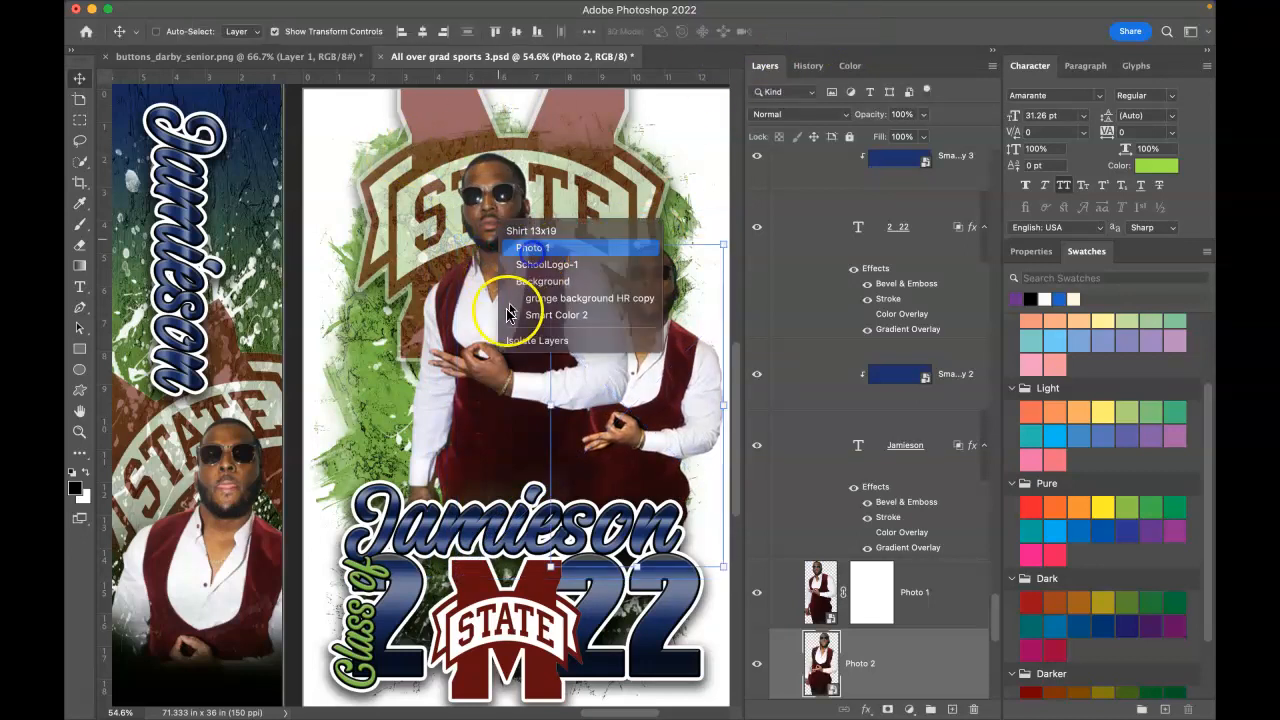
pyautogui.click(530, 248)
pyautogui.moveTo(466, 314); pyautogui.dragTo(487, 338)
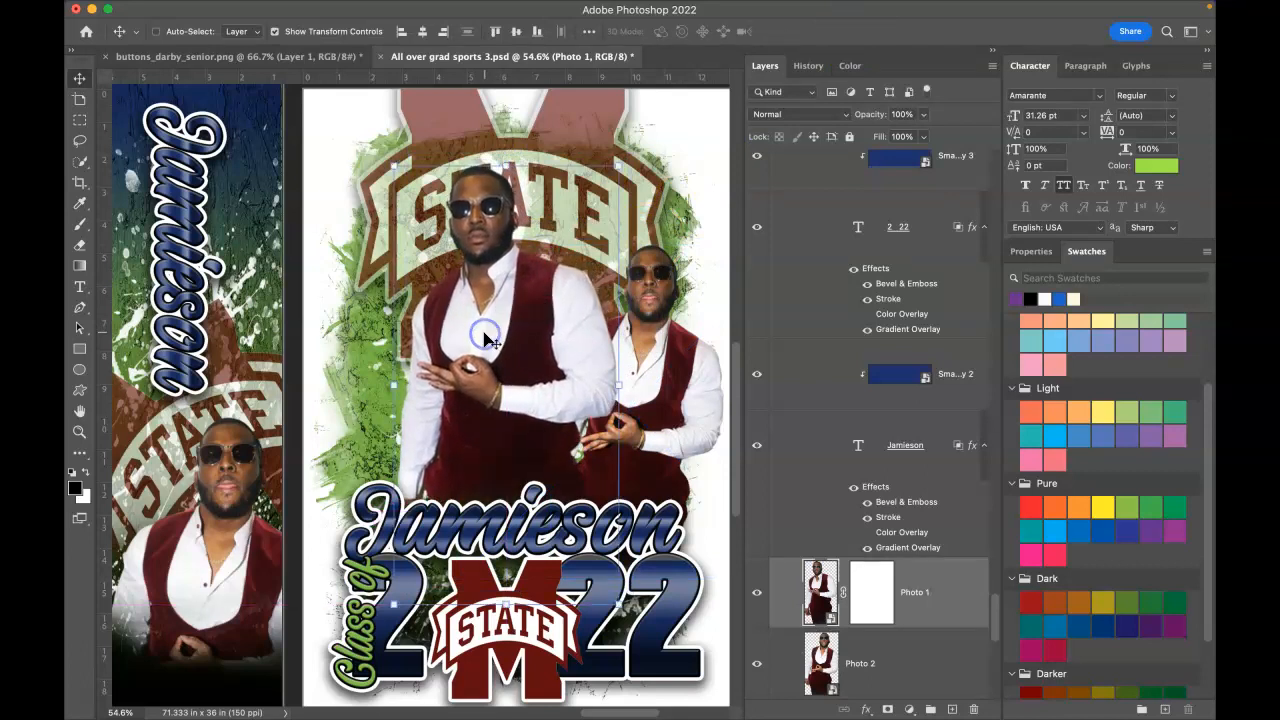
pyautogui.rightClick(692, 364)
pyautogui.click(735, 367)
pyautogui.moveTo(698, 372); pyautogui.dragTo(399, 365)
# Step: Fine-tune both portraits, larger man centre-right and smaller man on the left
pyautogui.rightClick(556, 333)
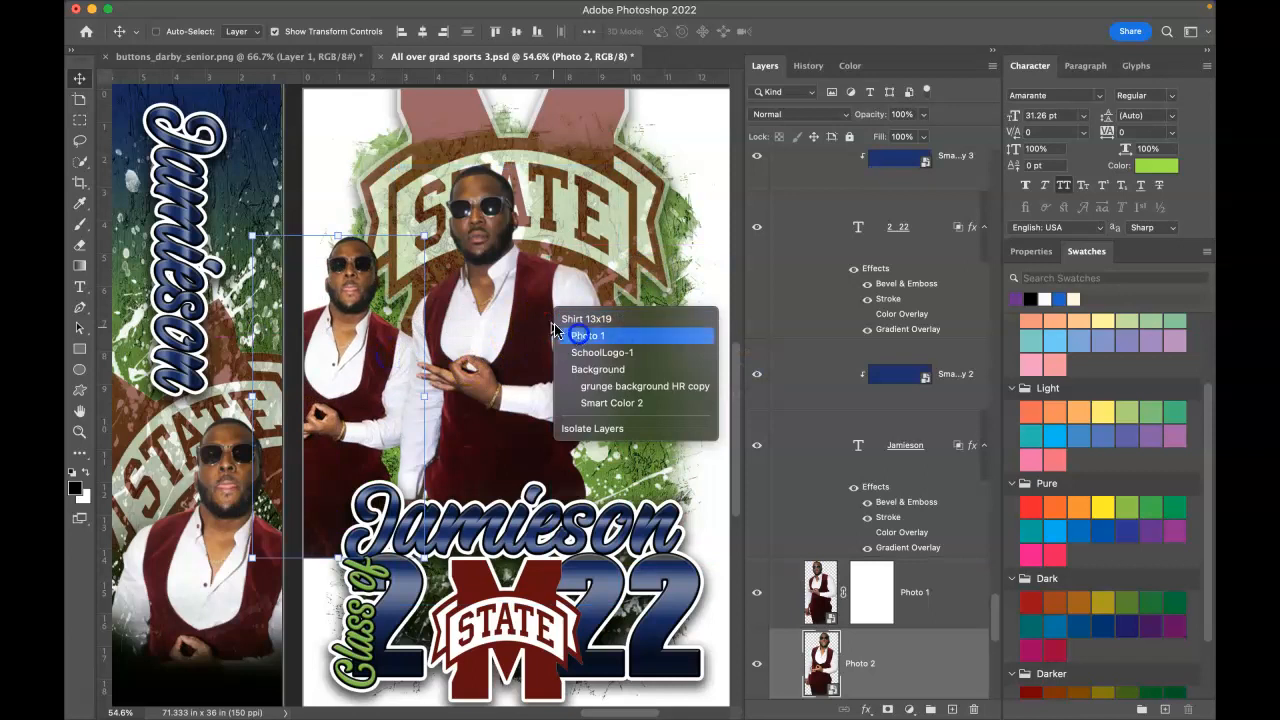
pyautogui.click(585, 335)
pyautogui.moveTo(536, 322); pyautogui.dragTo(630, 325)
pyautogui.rightClick(350, 344)
pyautogui.click(370, 368)
pyautogui.moveTo(437, 365); pyautogui.dragTo(463, 376)
pyautogui.rightClick(645, 340)
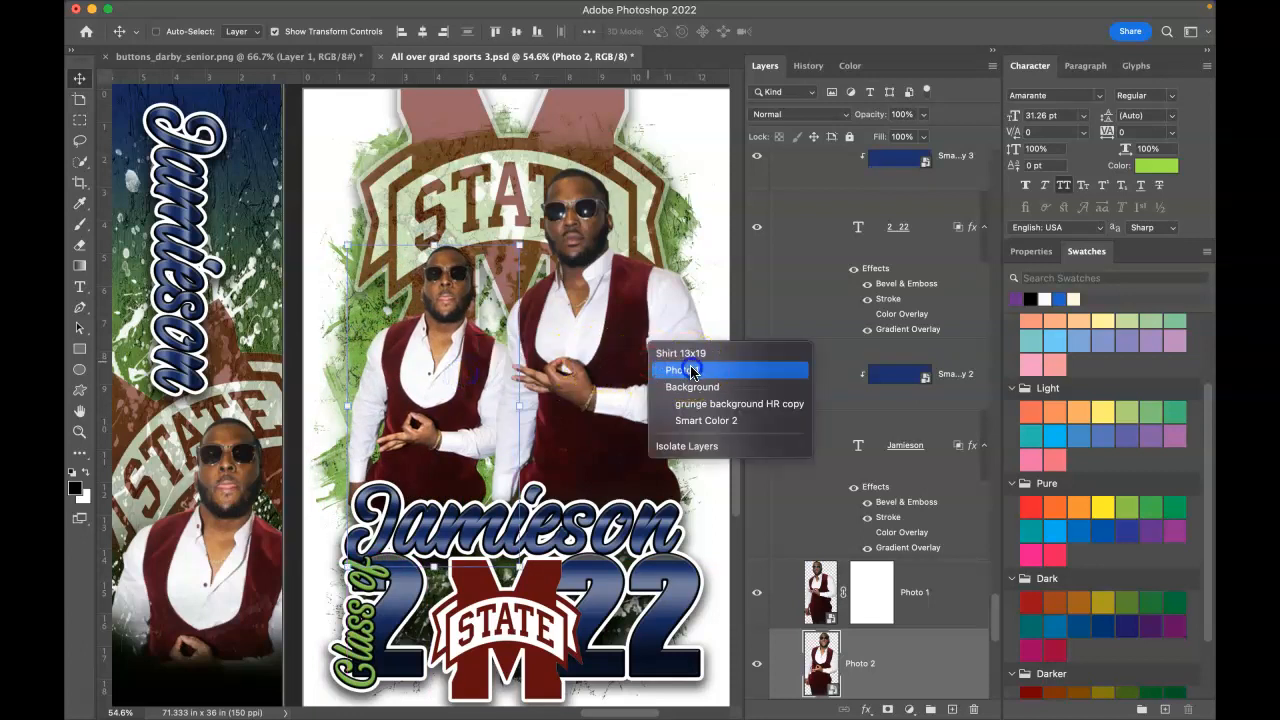
pyautogui.click(680, 368)
pyautogui.moveTo(680, 368); pyautogui.dragTo(677, 363)
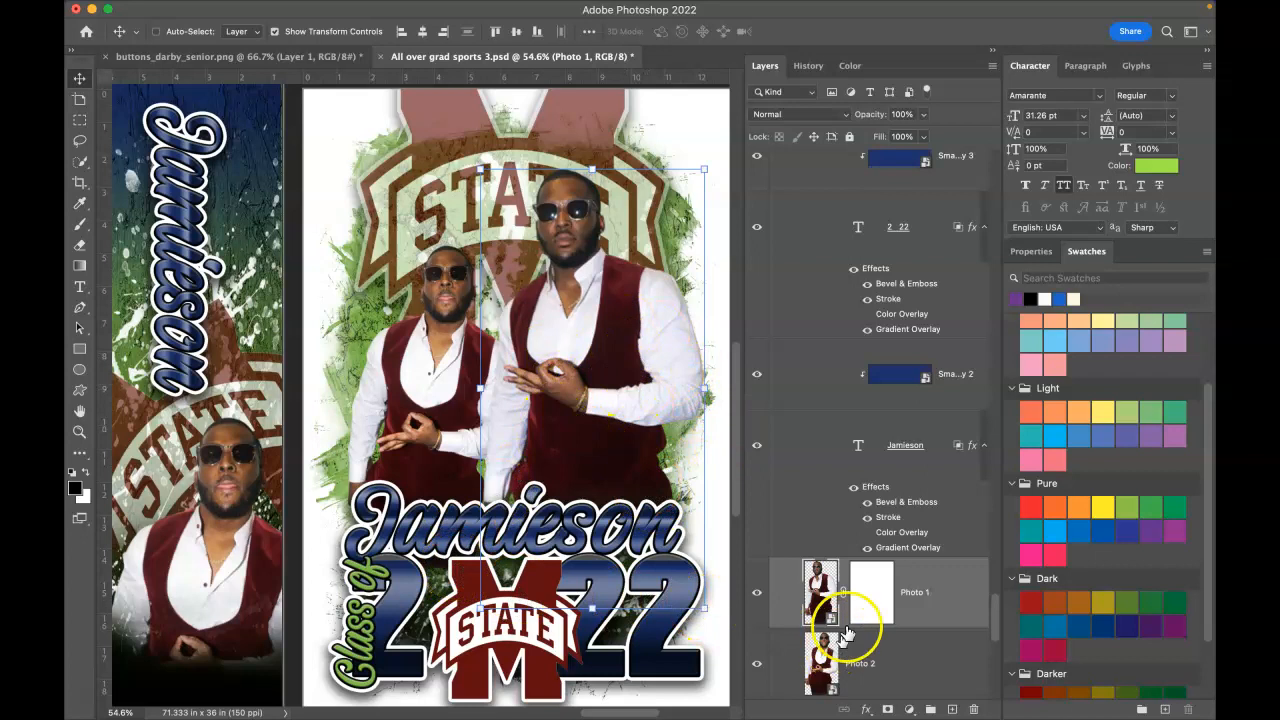
# Step: Disable and delete Photo 1's layer mask, then select the name text layer
pyautogui.rightClick(880, 598)
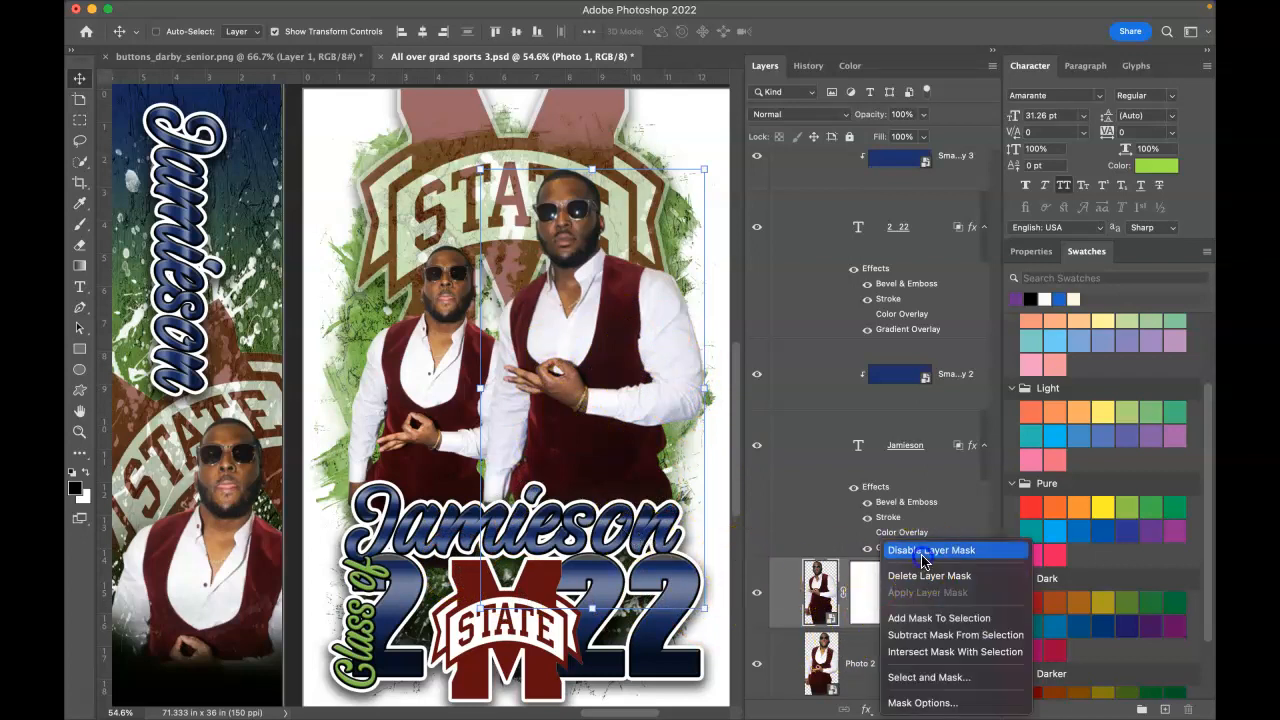
pyautogui.click(922, 556)
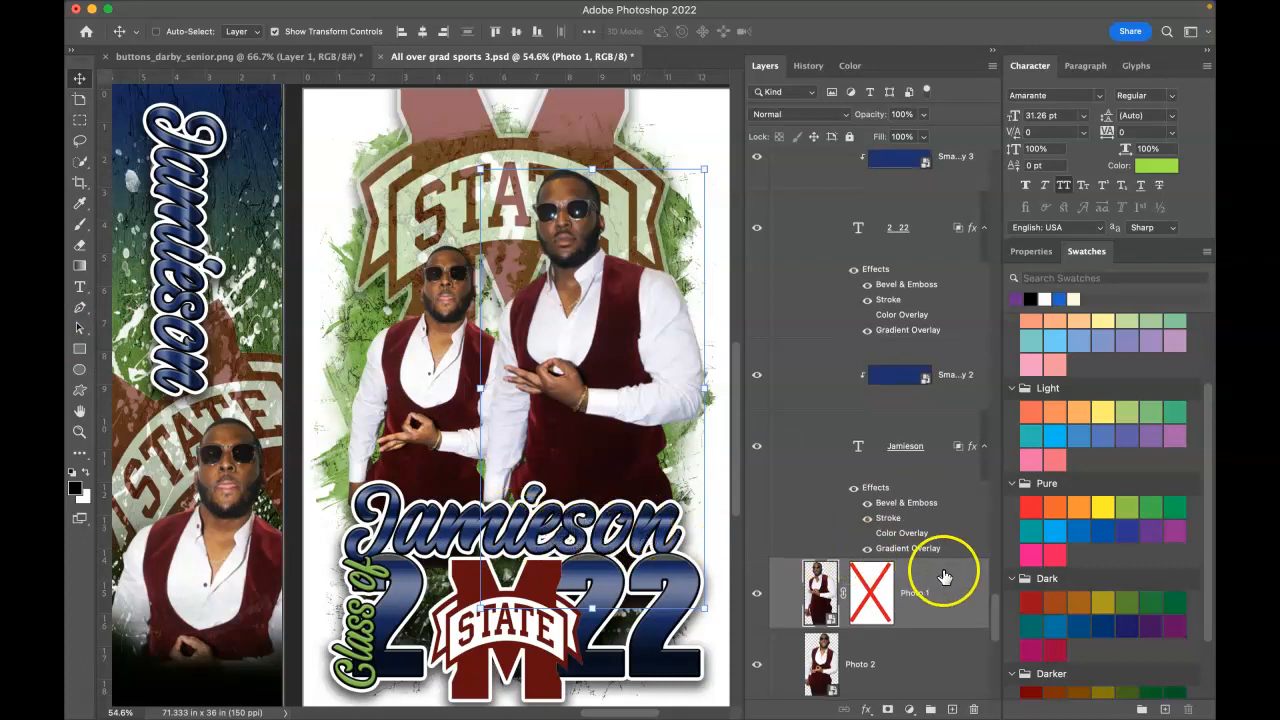
pyautogui.scroll(-1, 943, 578)
pyautogui.moveTo(876, 580); pyautogui.dragTo(977, 707)
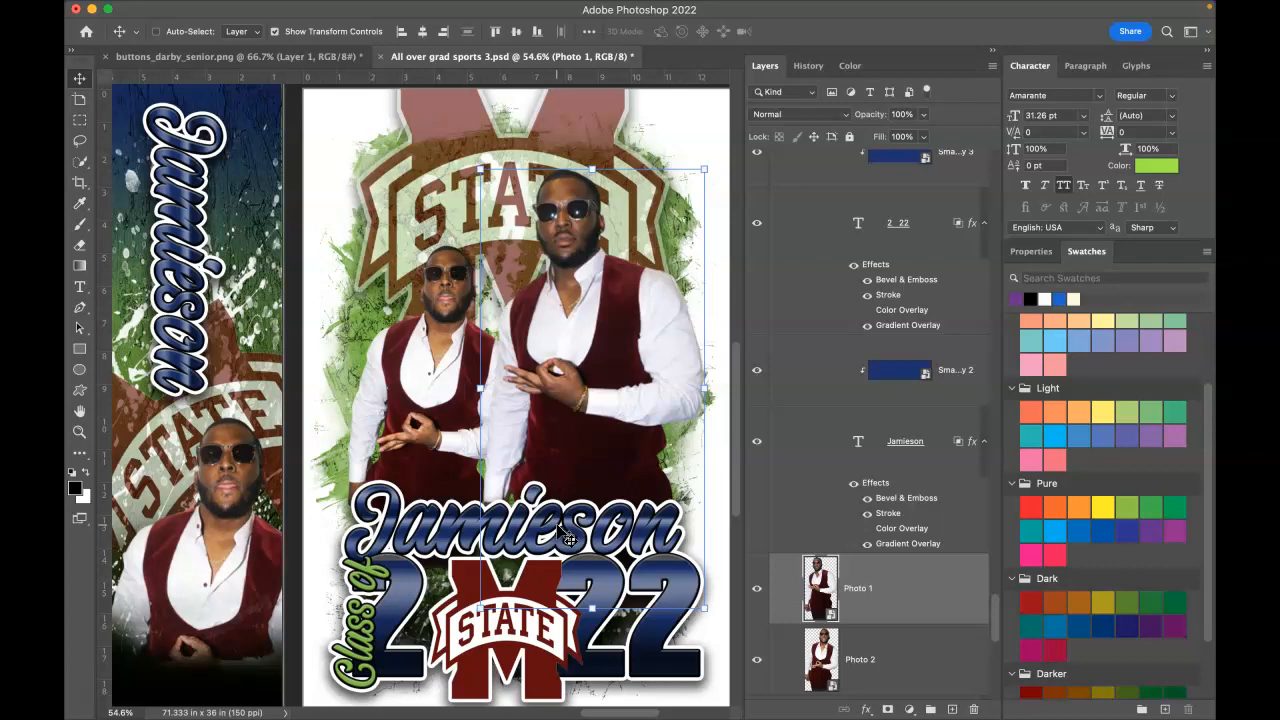
pyautogui.rightClick(434, 532)
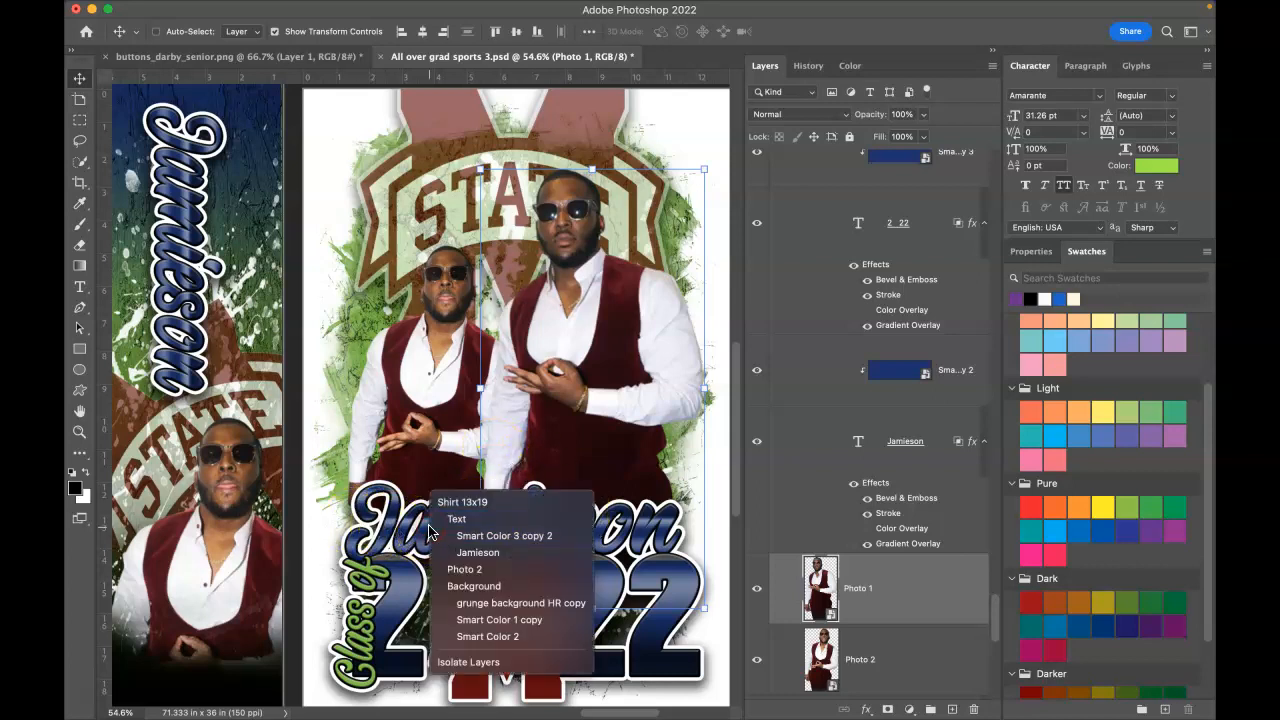
pyautogui.click(476, 553)
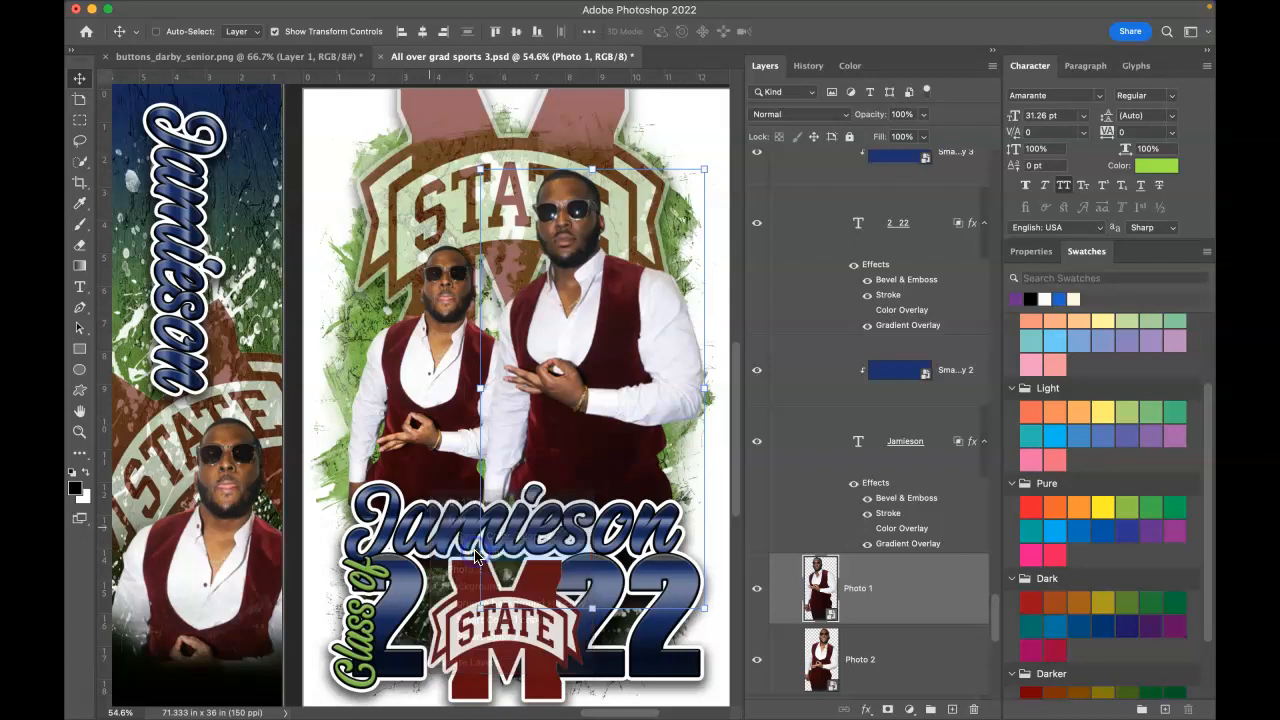
# Step: Replace the name above Class of 2022 with the graduate's full name and commit it
pyautogui.doubleClick(859, 451)
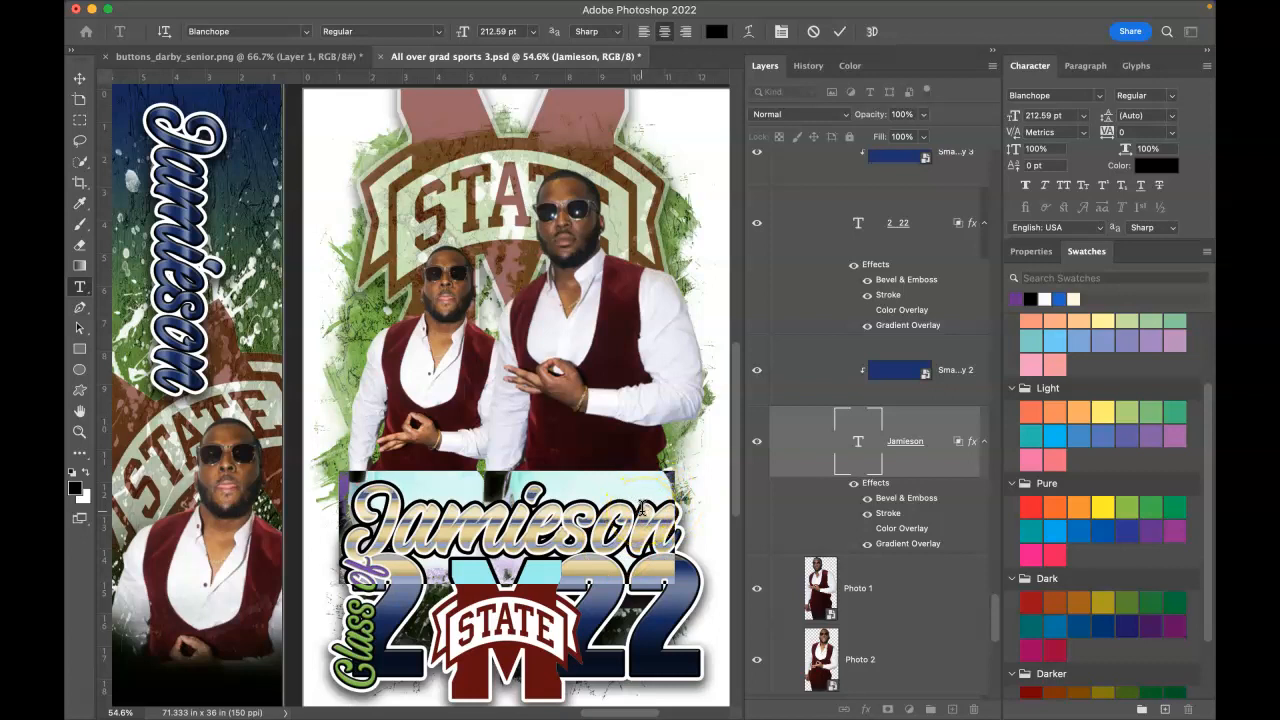
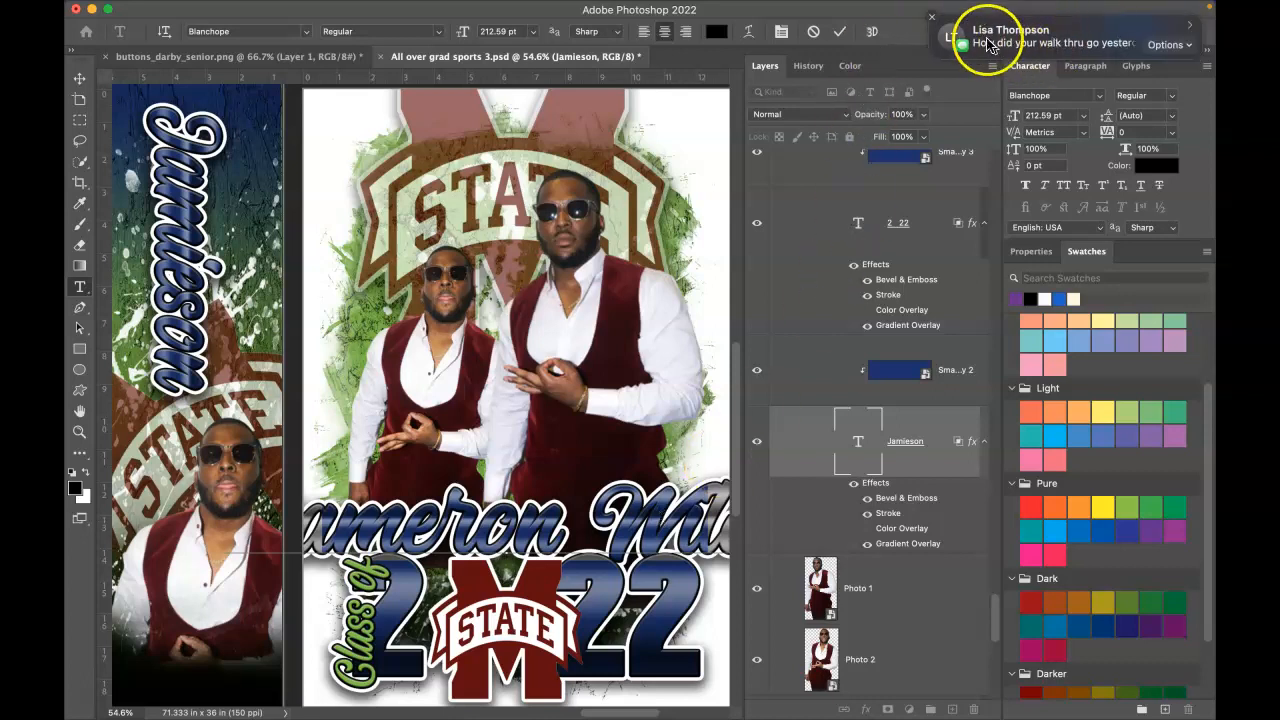
pyautogui.click(929, 21)
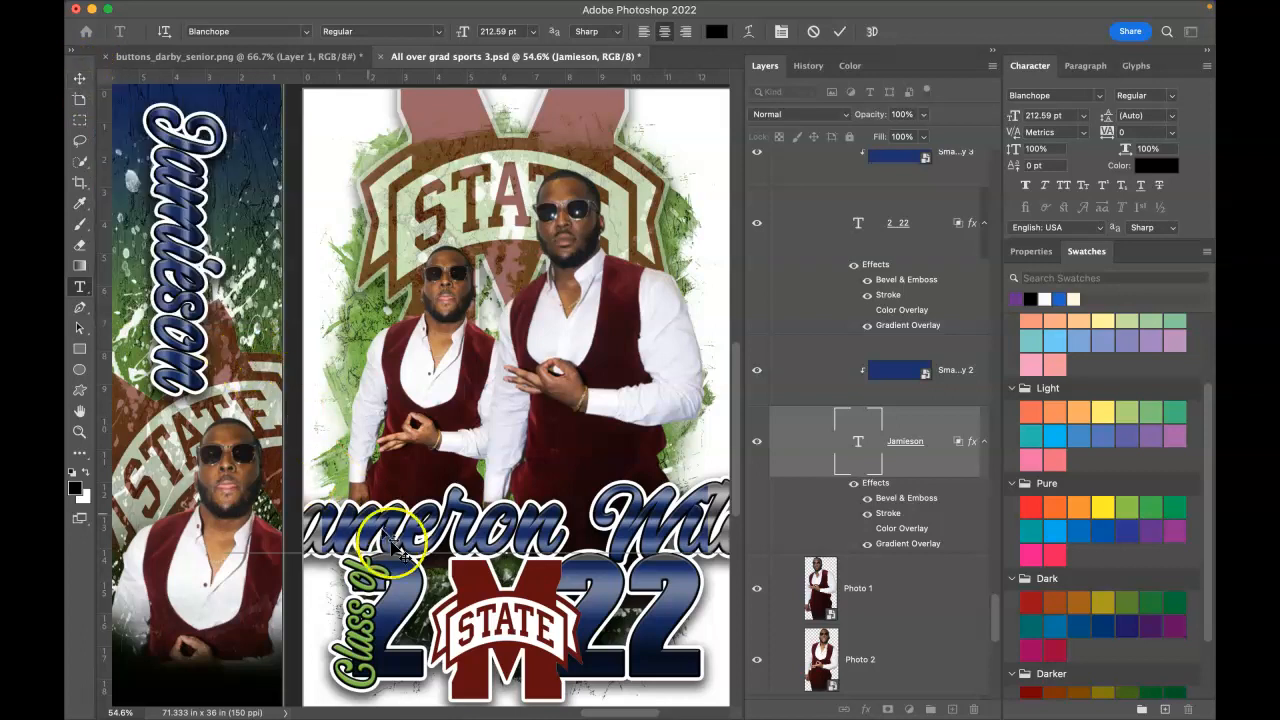
pyautogui.click(842, 36)
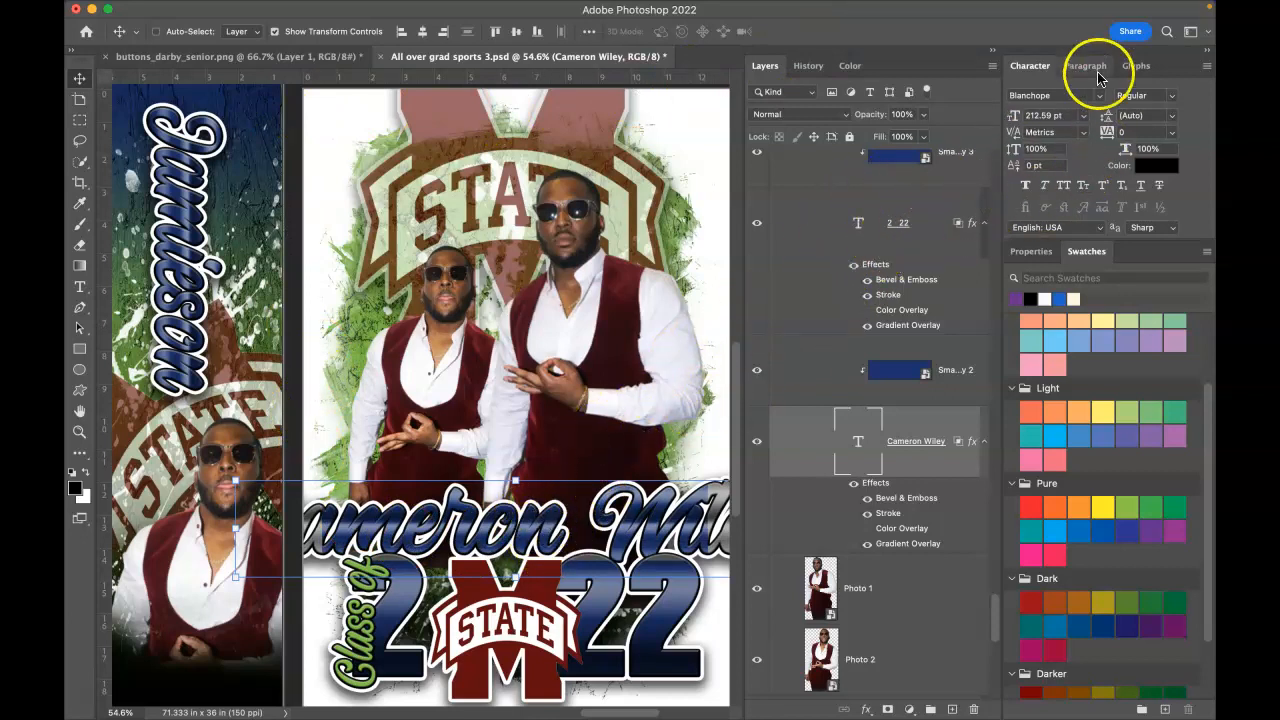
# Step: Reduce the name lettering's font size to 145 pt in the Character panel
pyautogui.click(1083, 115)
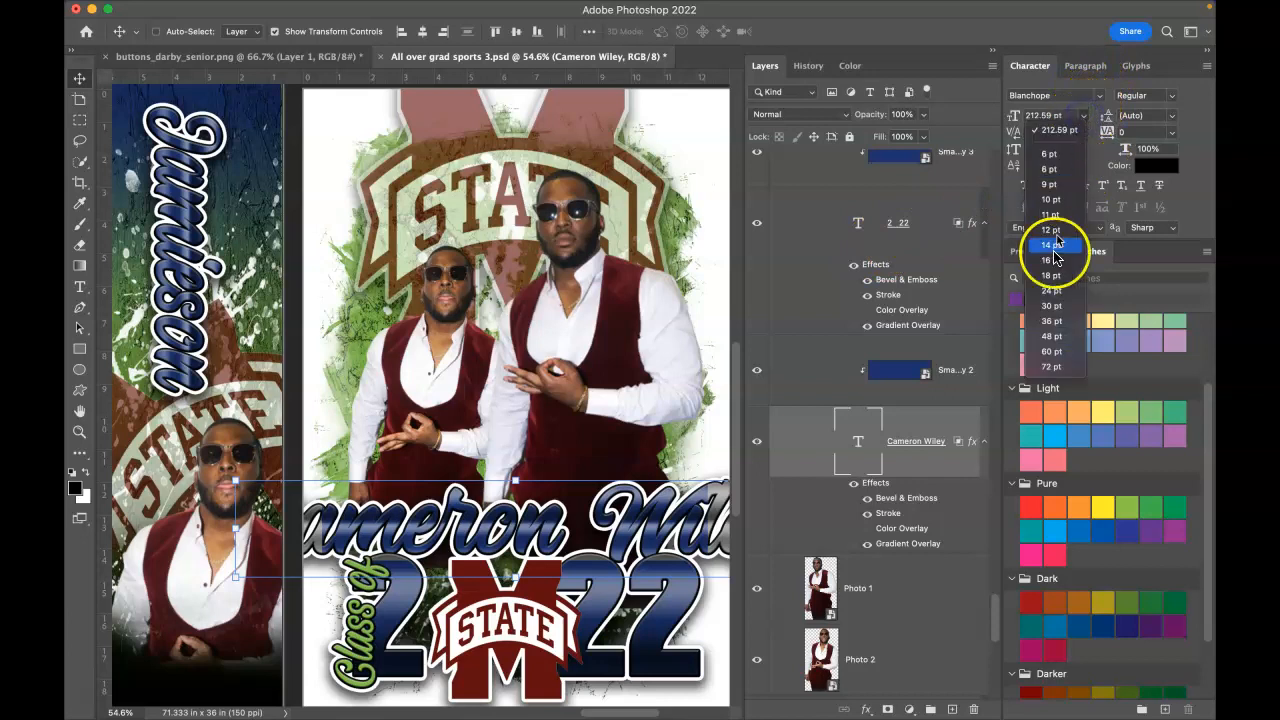
pyautogui.click(1048, 84)
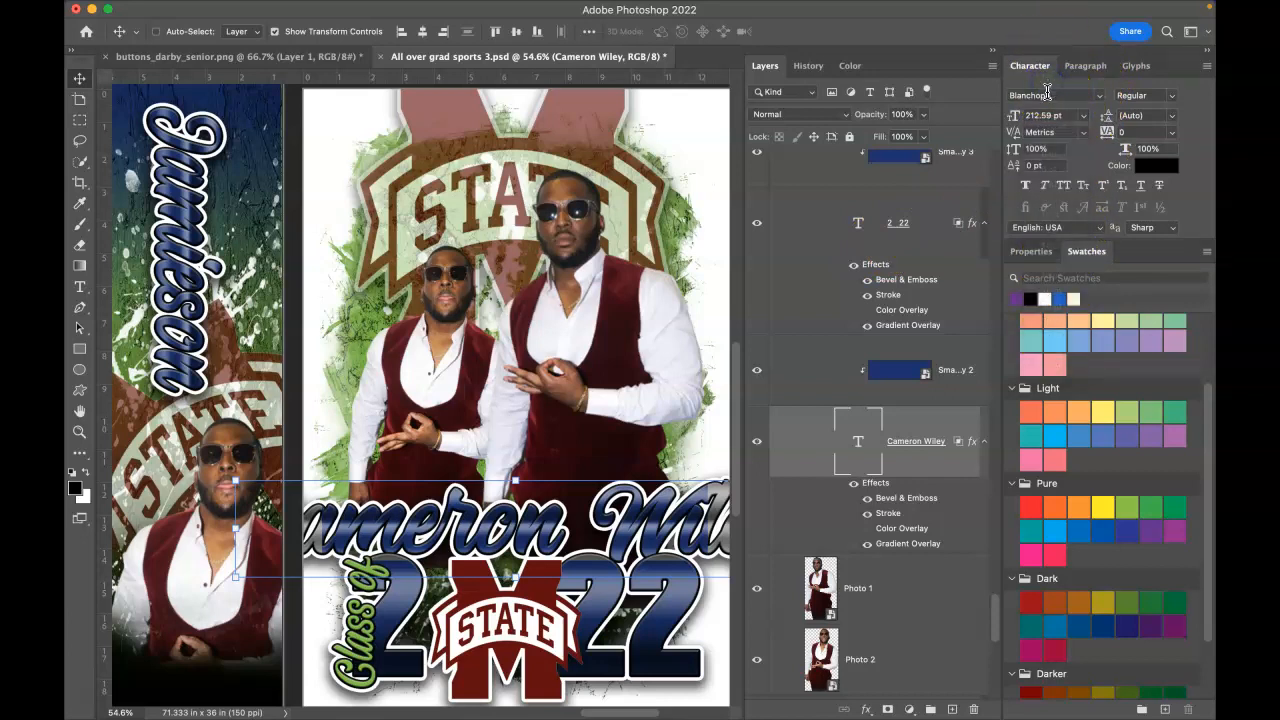
pyautogui.click(1026, 121)
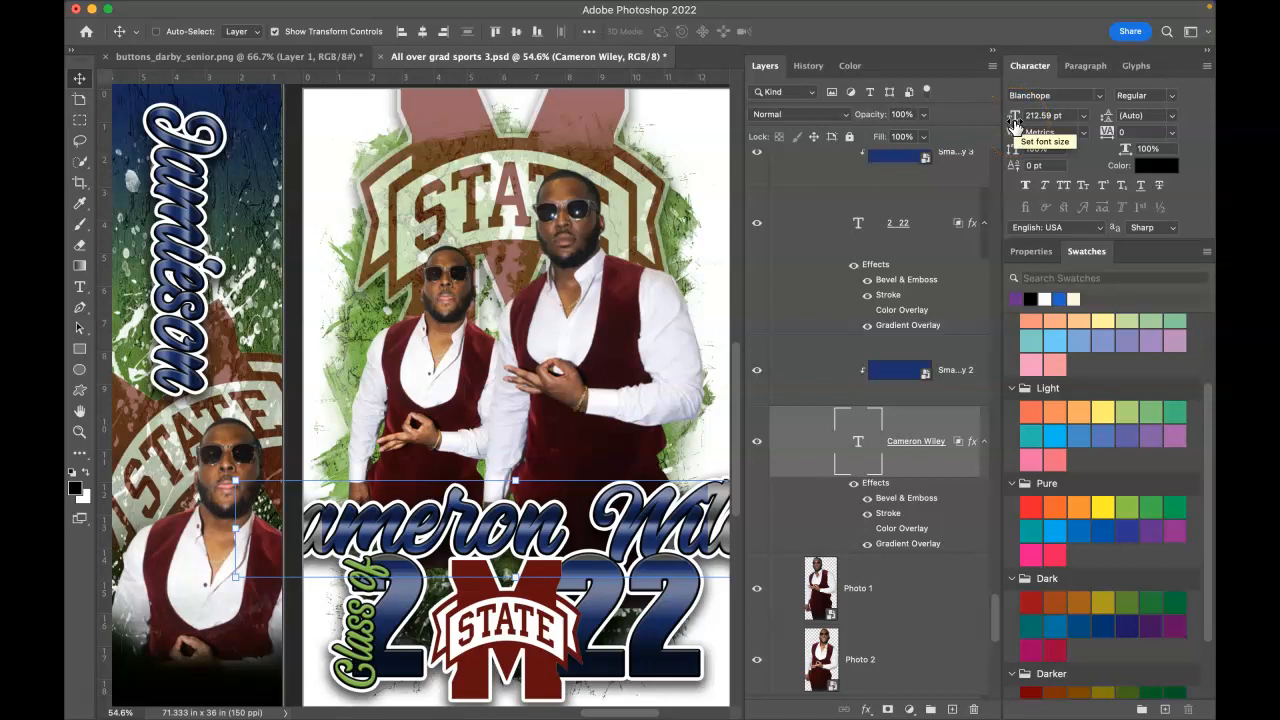
pyautogui.moveTo(1018, 122); pyautogui.dragTo(963, 115)
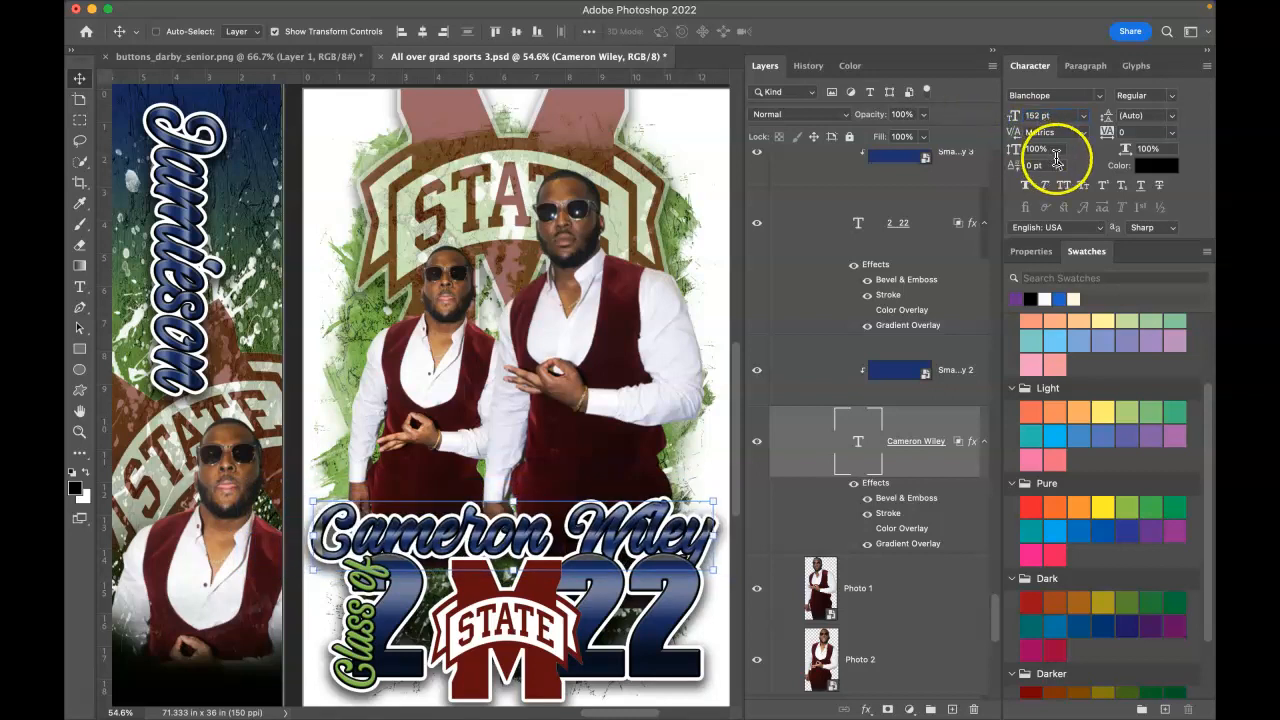
pyautogui.moveTo(1018, 118); pyautogui.dragTo(1014, 121)
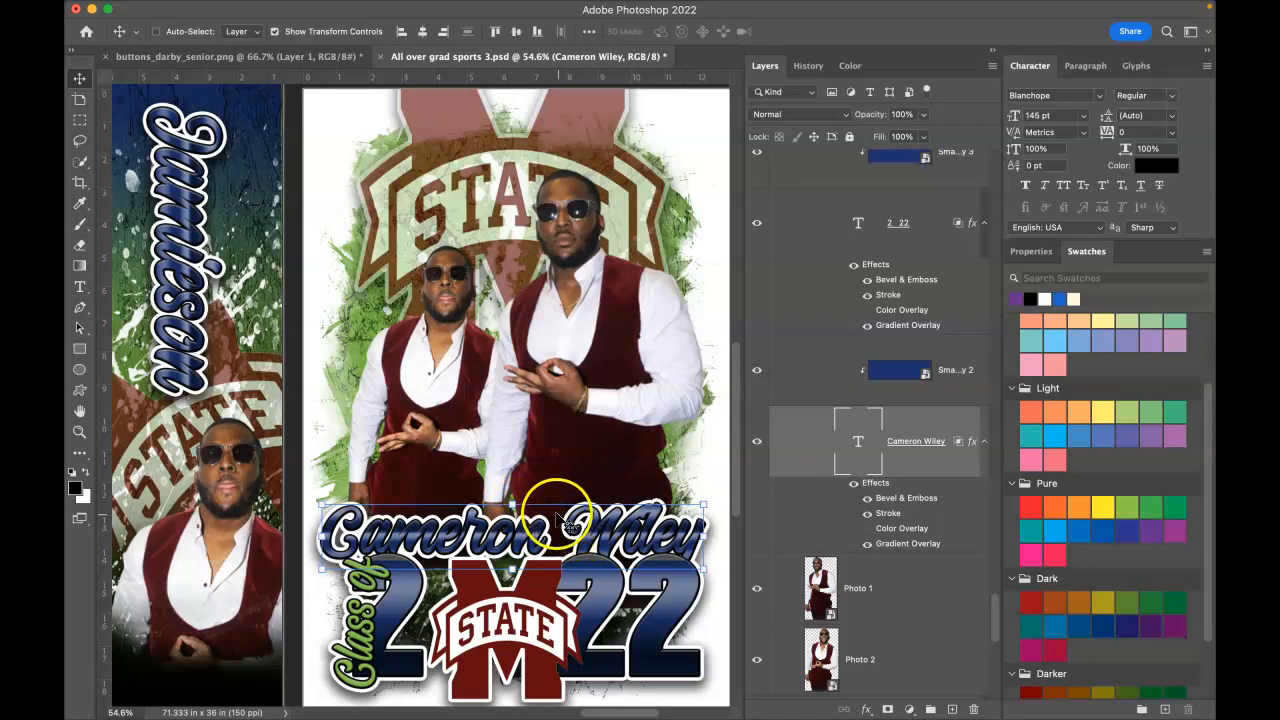
# Step: Stretch the name lettering taller with Free Transform and nudge it slightly right
pyautogui.click(512, 502)
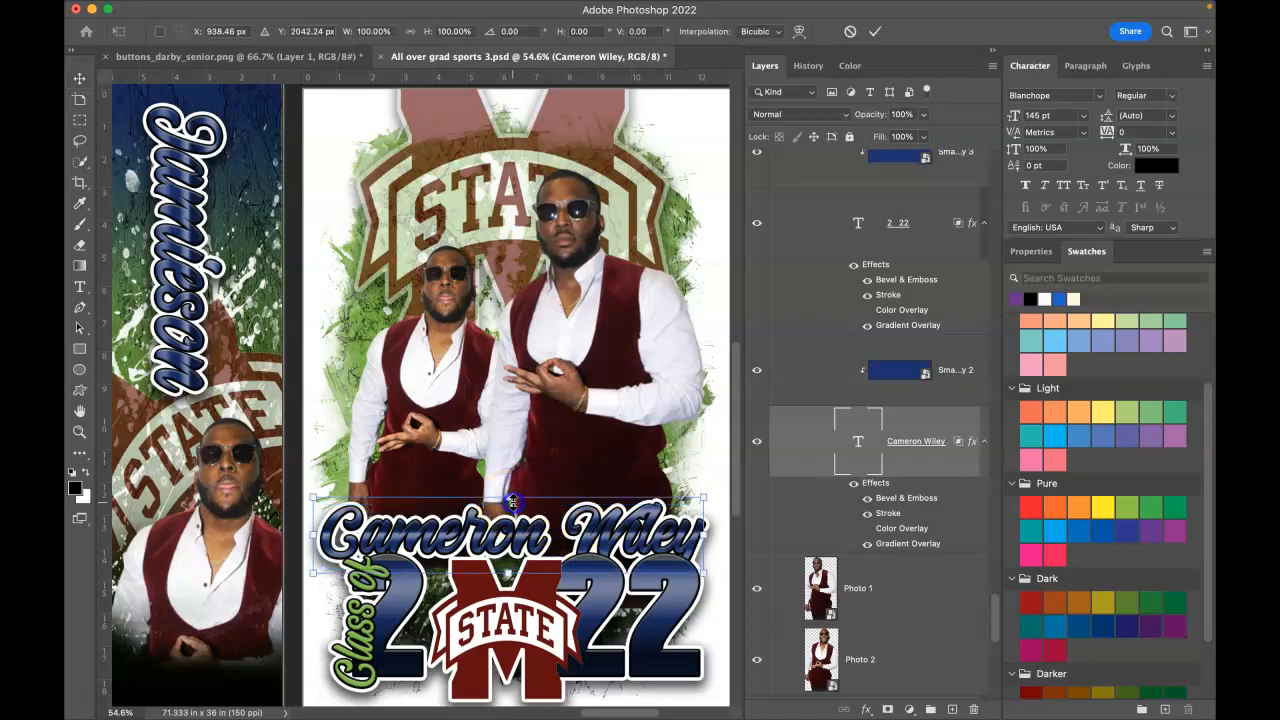
pyautogui.moveTo(513, 500); pyautogui.dragTo(514, 462)
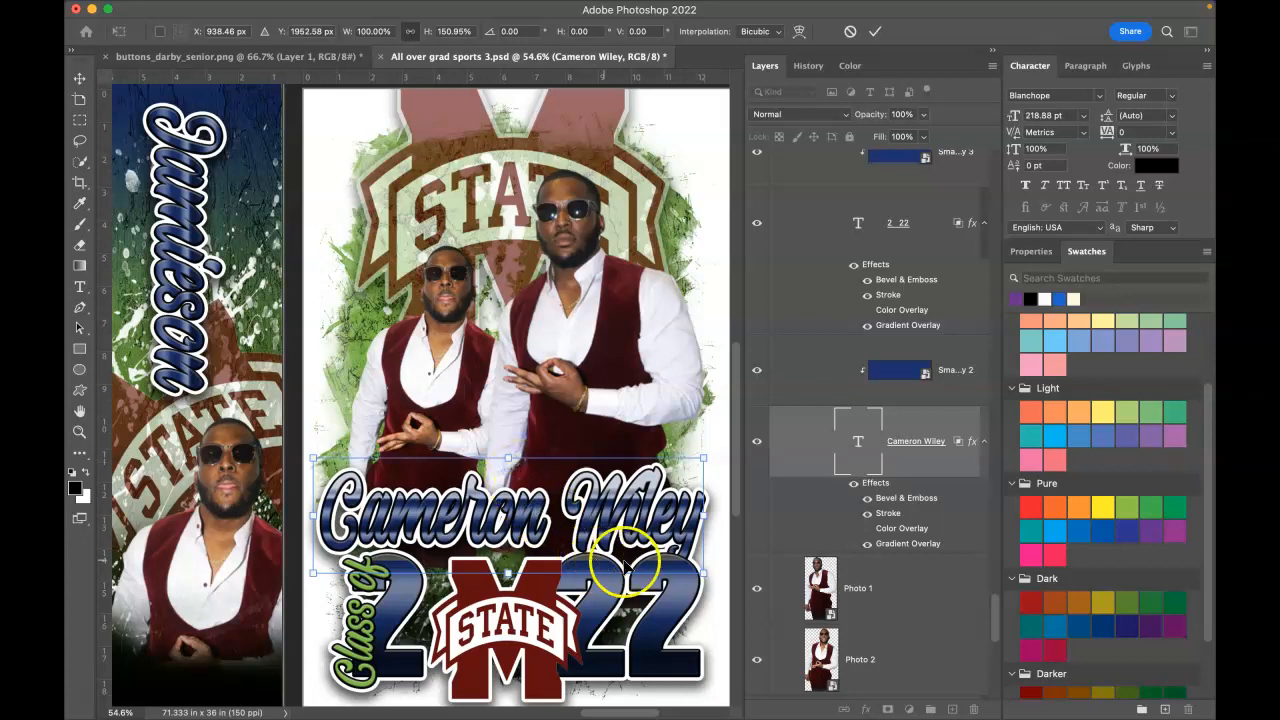
pyautogui.click(875, 31)
pyautogui.moveTo(537, 530); pyautogui.dragTo(541, 526)
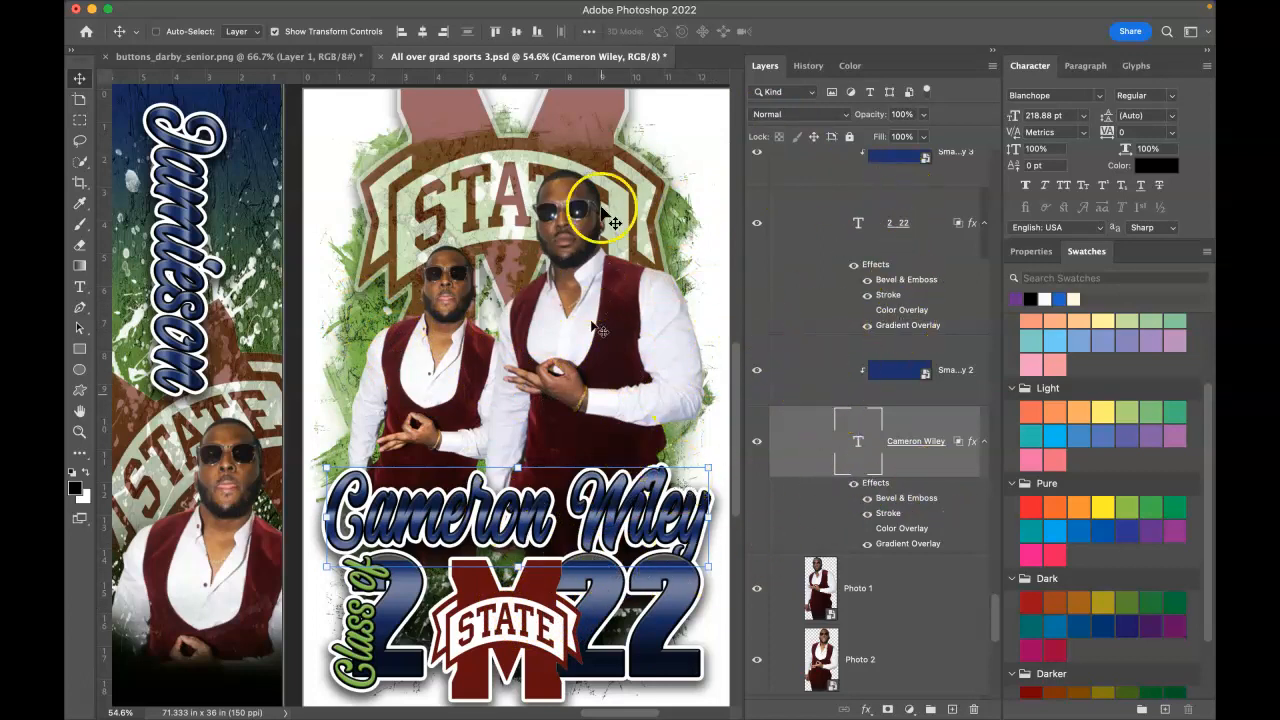
# Step: Pick the Smart Color 3 copy 2 layer behind the name lettering from the canvas layer list
pyautogui.rightClick(674, 231)
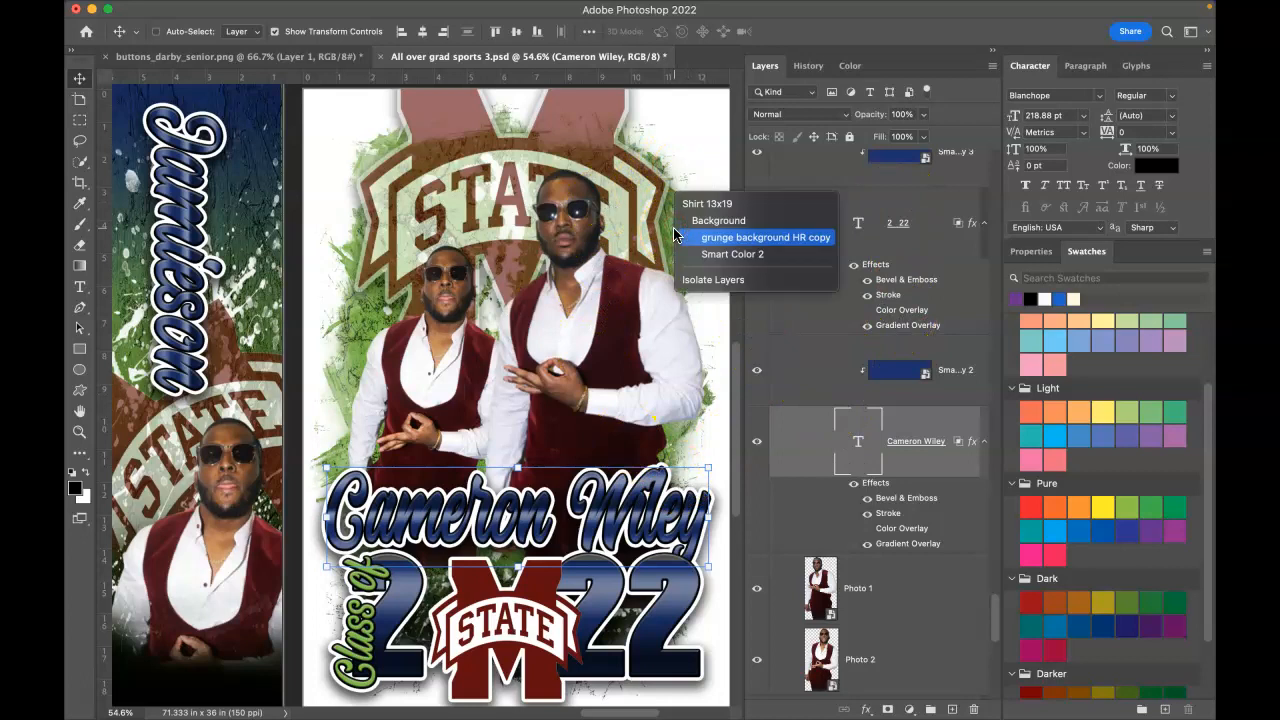
pyautogui.click(745, 255)
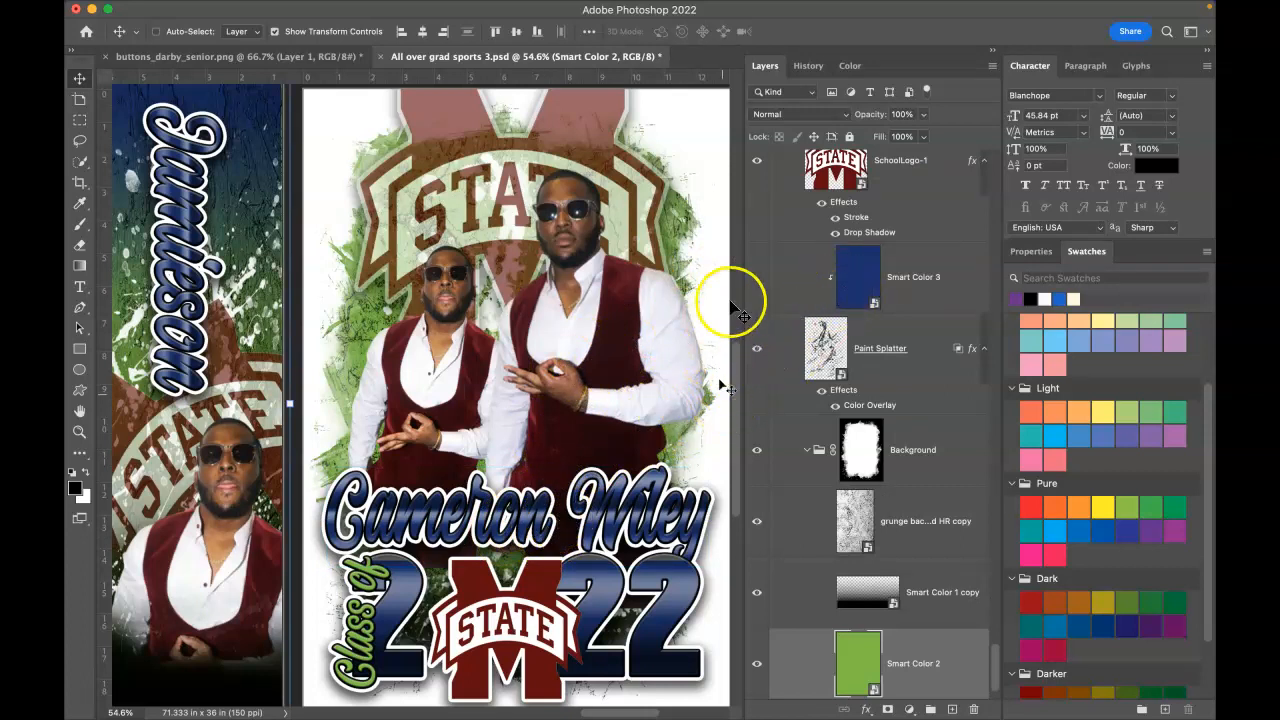
pyautogui.scroll(1, 864, 280)
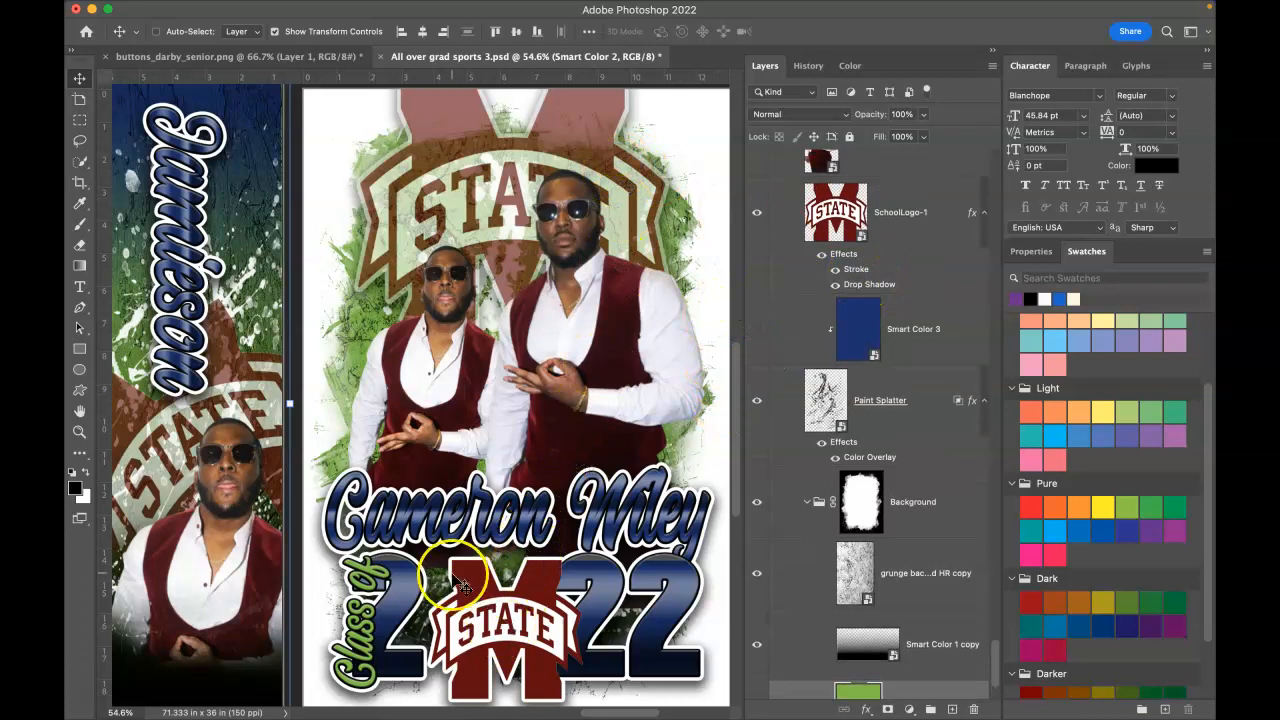
pyautogui.rightClick(355, 628)
pyautogui.click(388, 634)
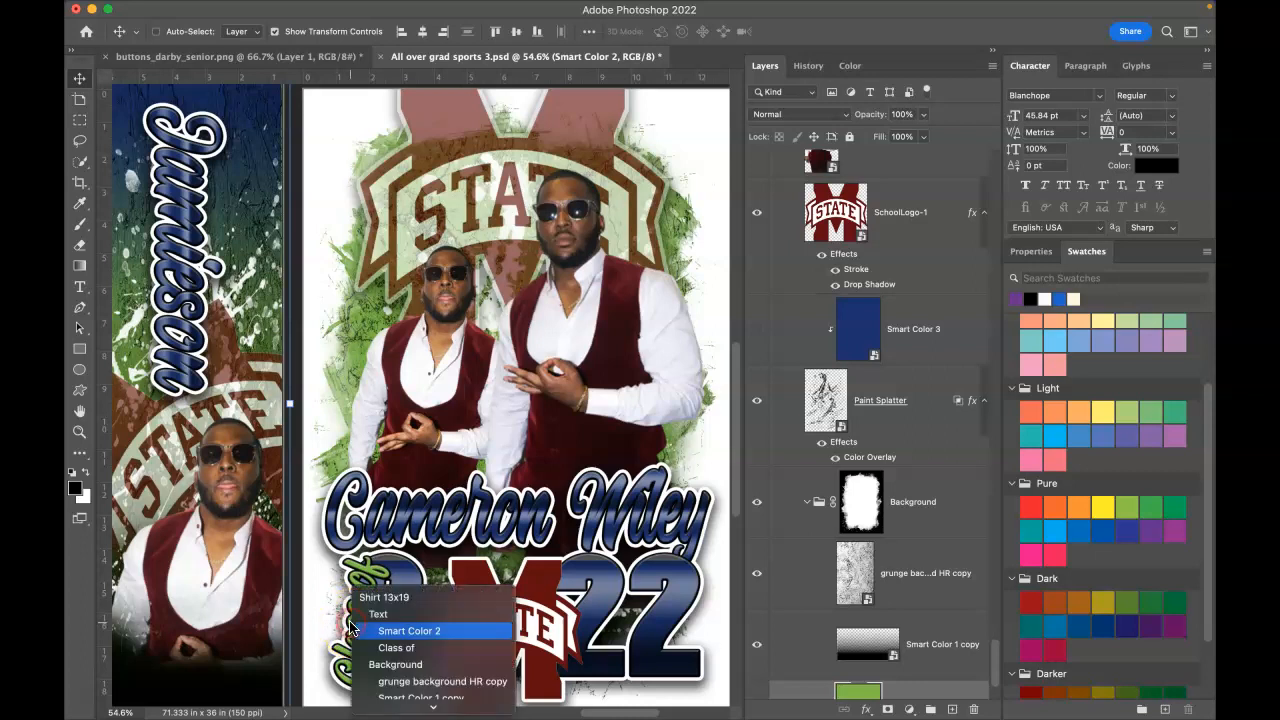
pyautogui.click(373, 637)
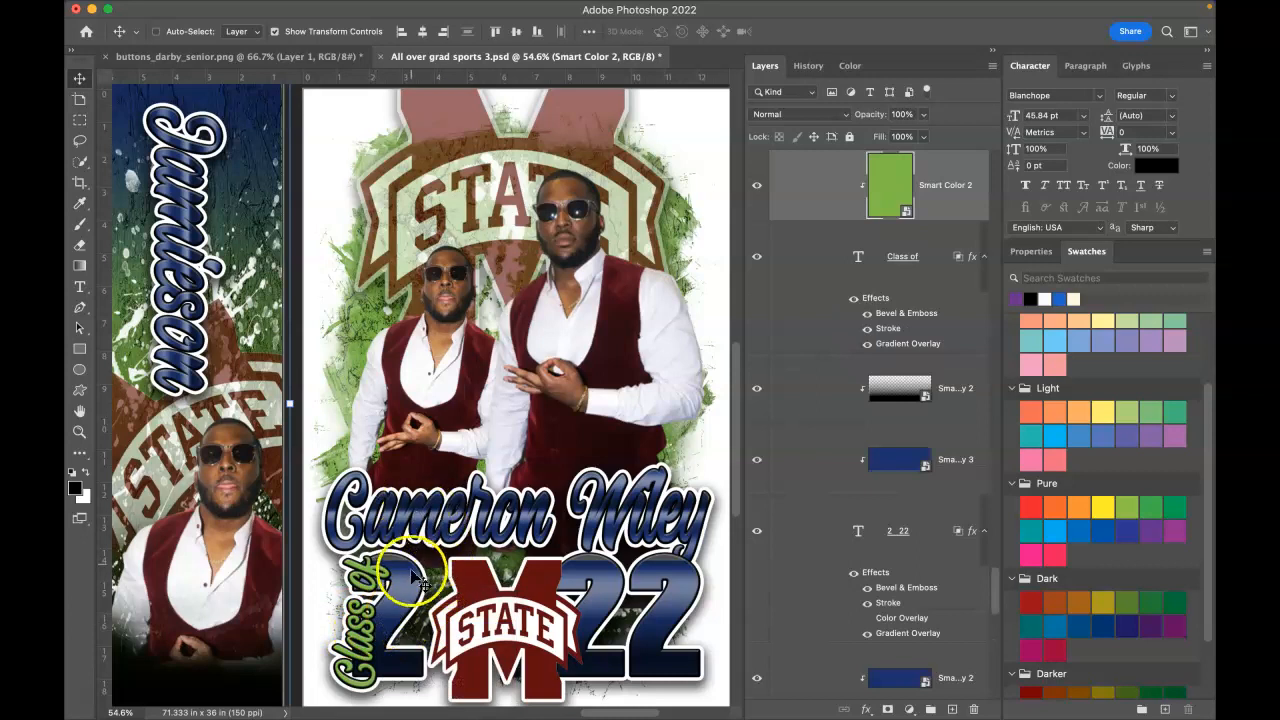
pyautogui.rightClick(417, 526)
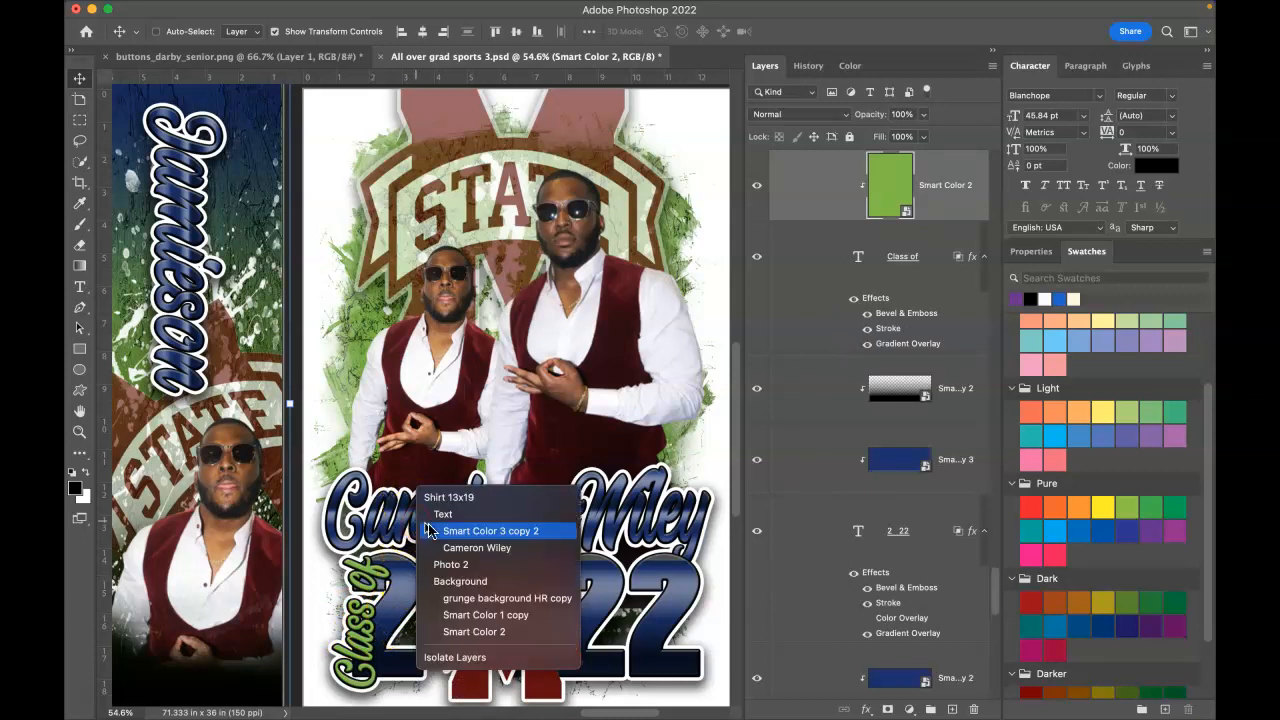
pyautogui.click(438, 531)
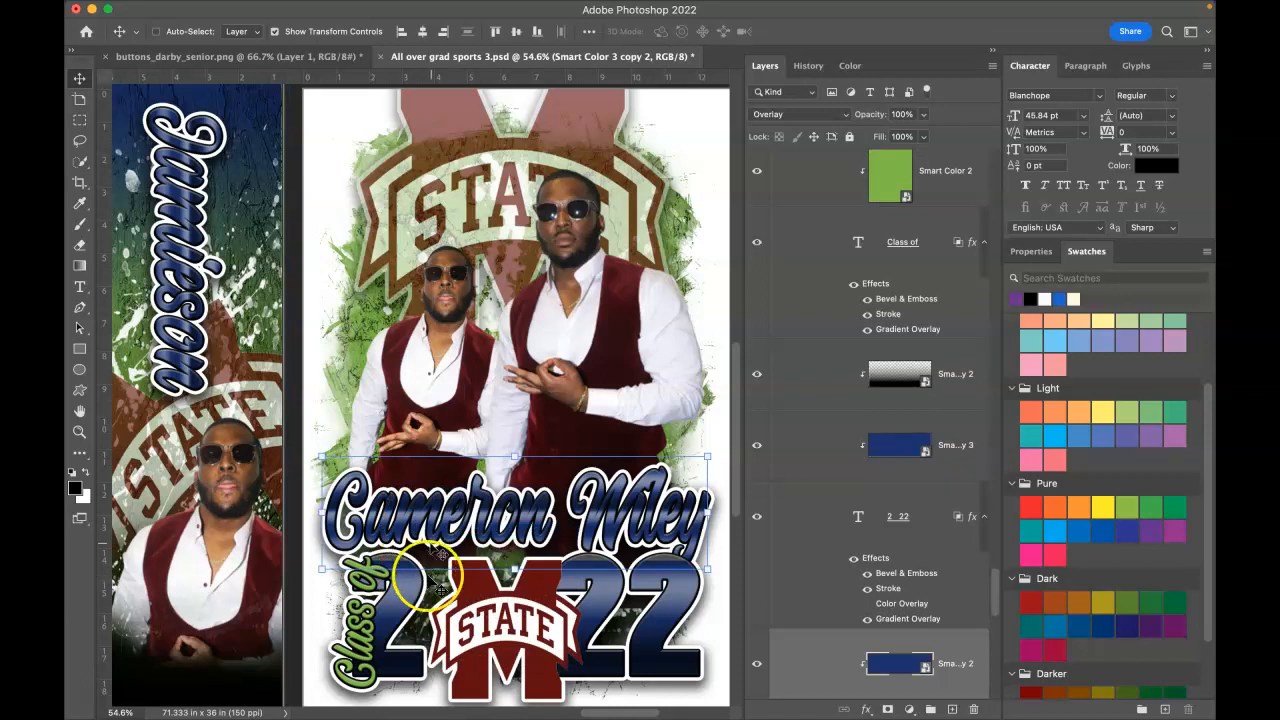
pyautogui.rightClick(447, 531)
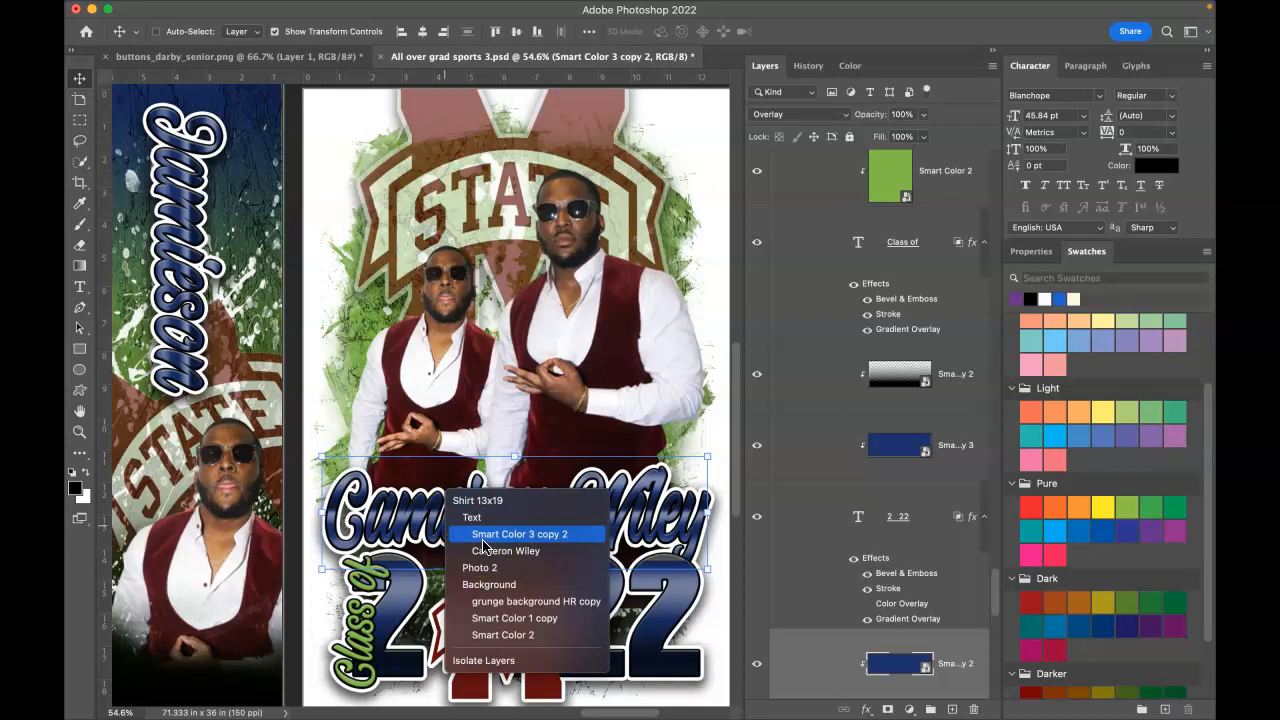
pyautogui.click(483, 543)
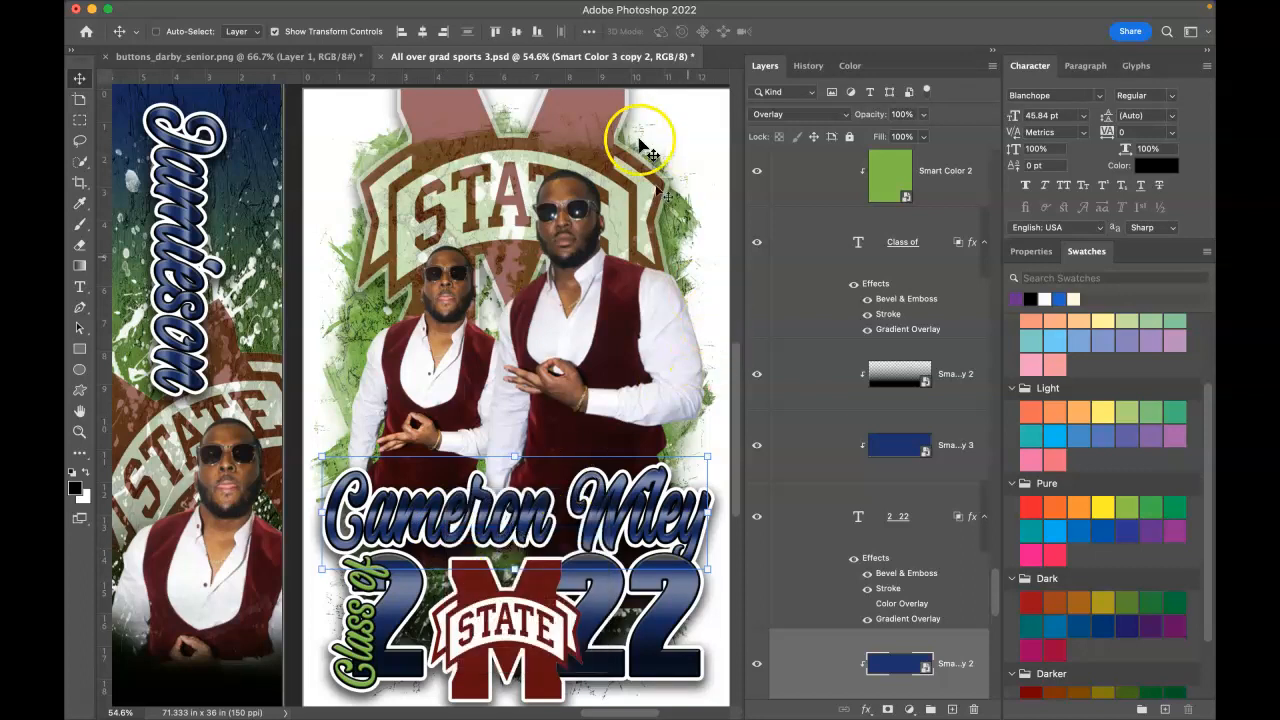
# Step: Open the smart colour file and preview other reds for the dark red fill, keeping the original
pyautogui.doubleClick(926, 672)
pyautogui.click(847, 543)
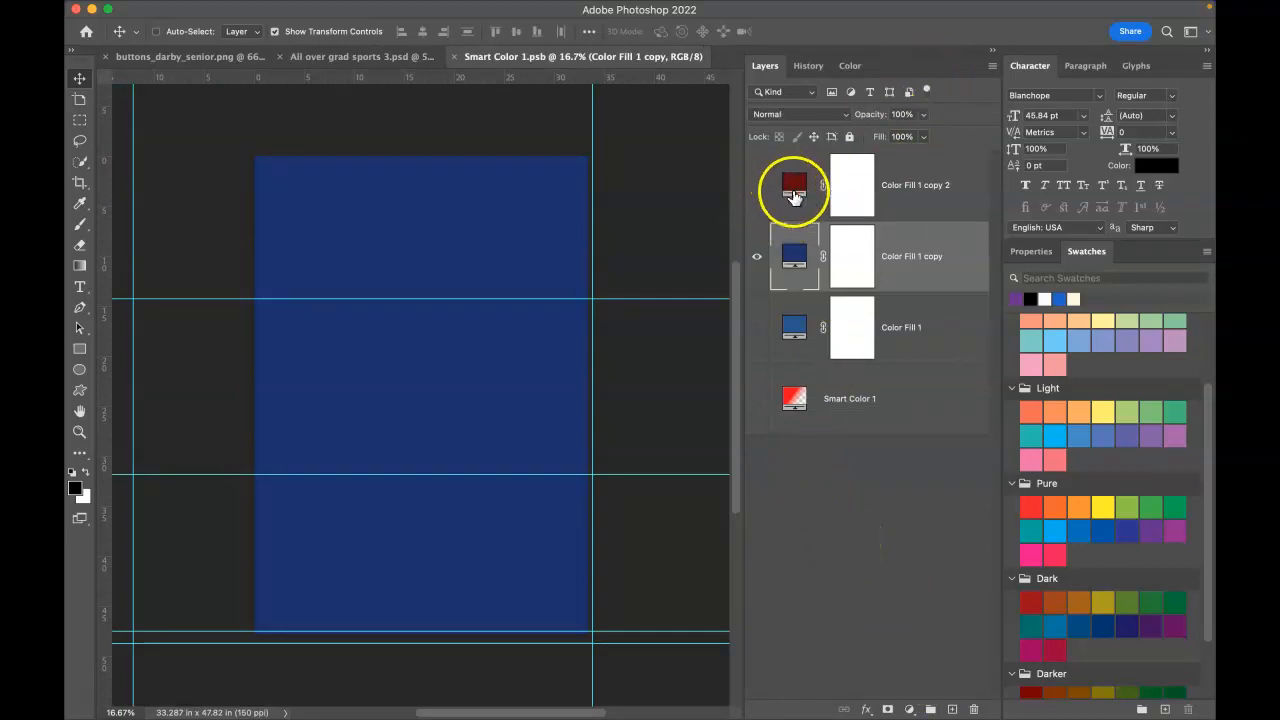
pyautogui.click(798, 191)
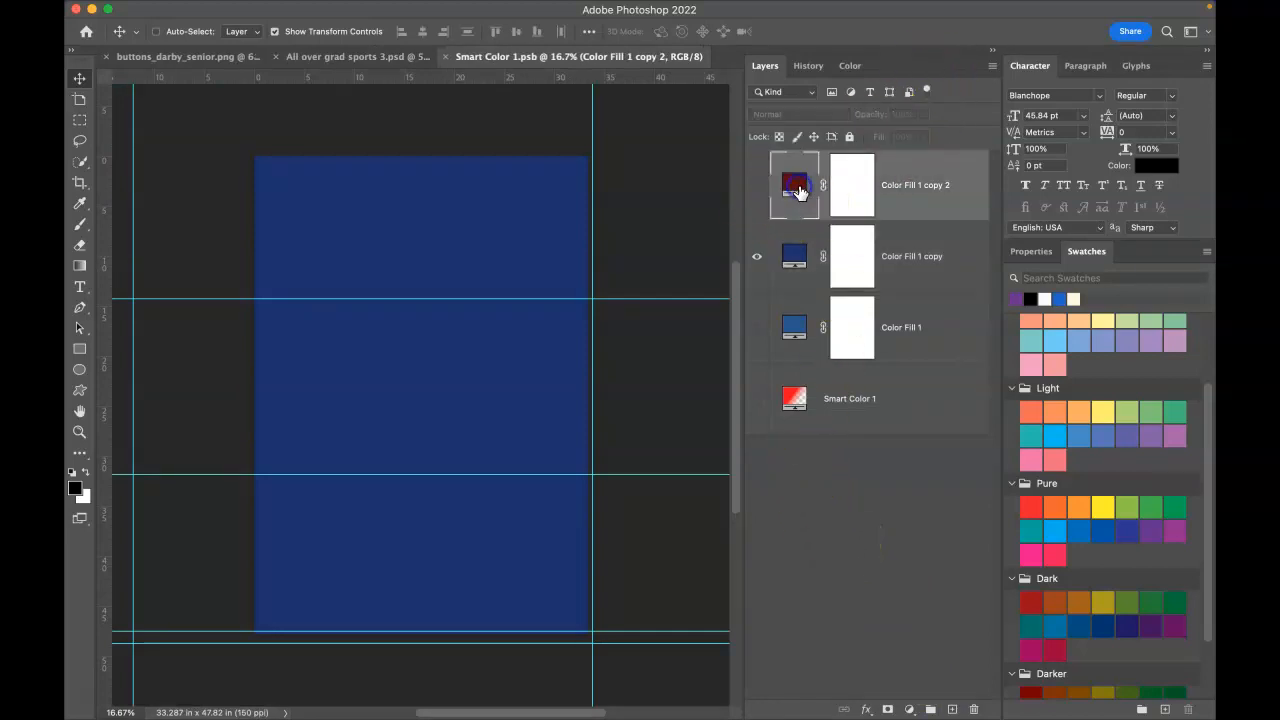
pyautogui.doubleClick(798, 191)
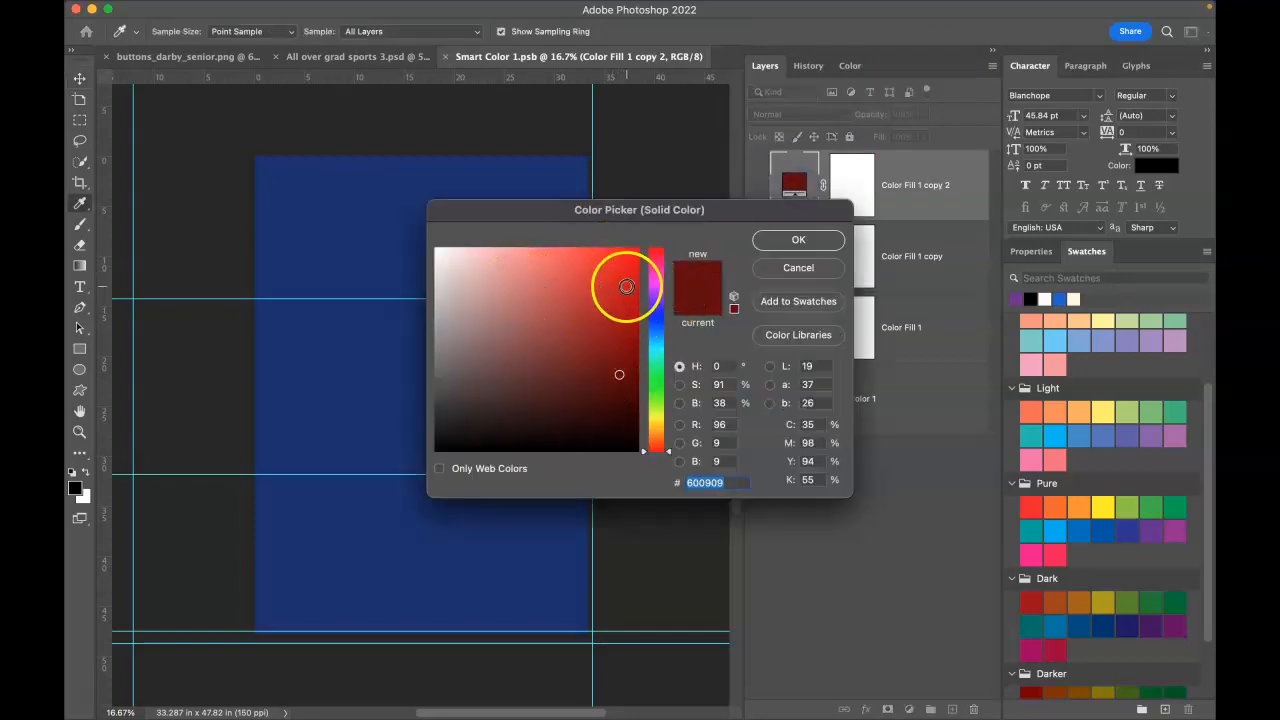
pyautogui.click(594, 279)
pyautogui.moveTo(575, 343)
pyautogui.mouseDown()
pyautogui.moveTo(629, 394)
pyautogui.moveTo(580, 366)
pyautogui.moveTo(564, 327)
pyautogui.mouseUp()
pyautogui.click(800, 267)
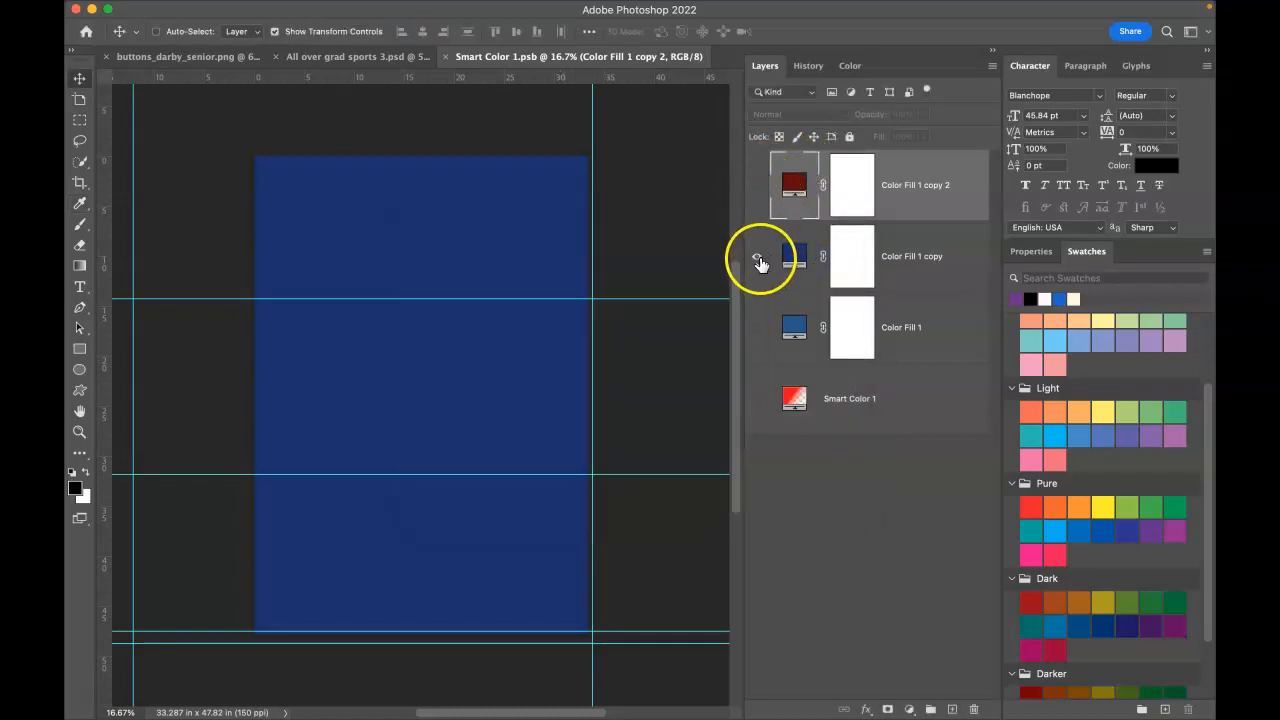
# Step: Swap the blue fill for Color Fill 1 copy 2's dark red, save Smart Color 1.psb, and return to the shirt
pyautogui.click(756, 258)
pyautogui.click(756, 190)
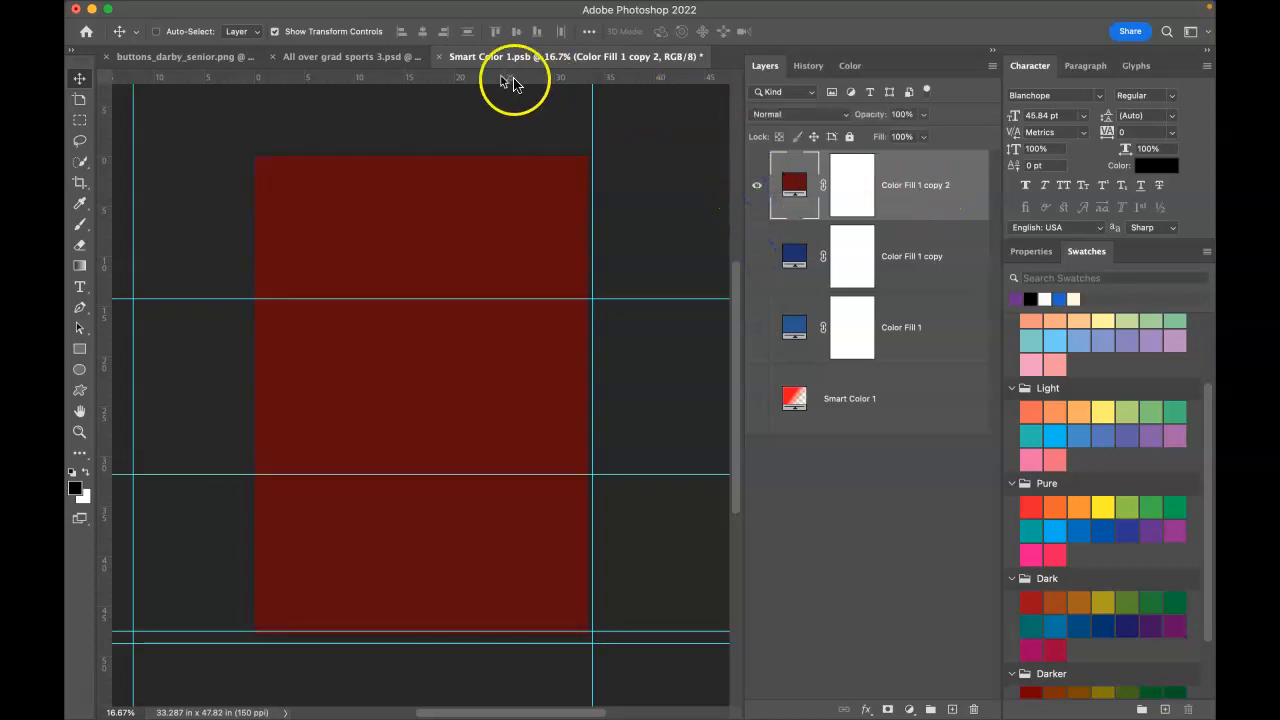
pyautogui.click(440, 60)
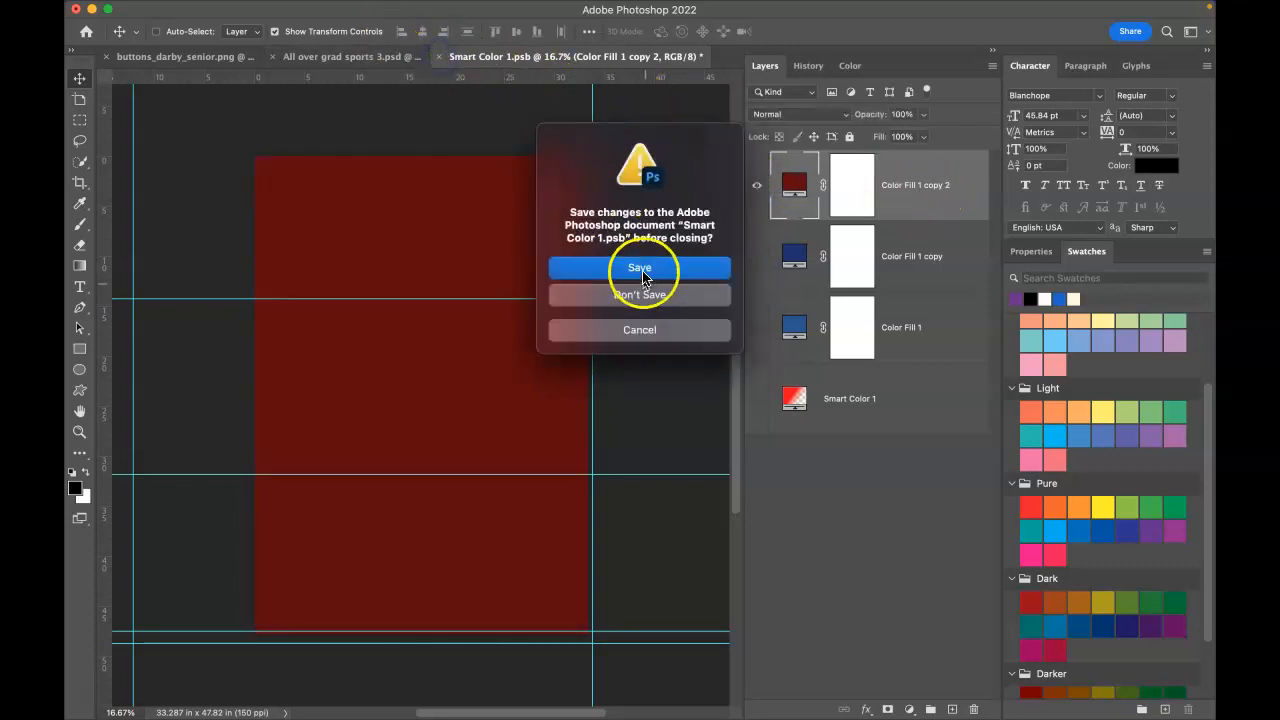
pyautogui.click(641, 266)
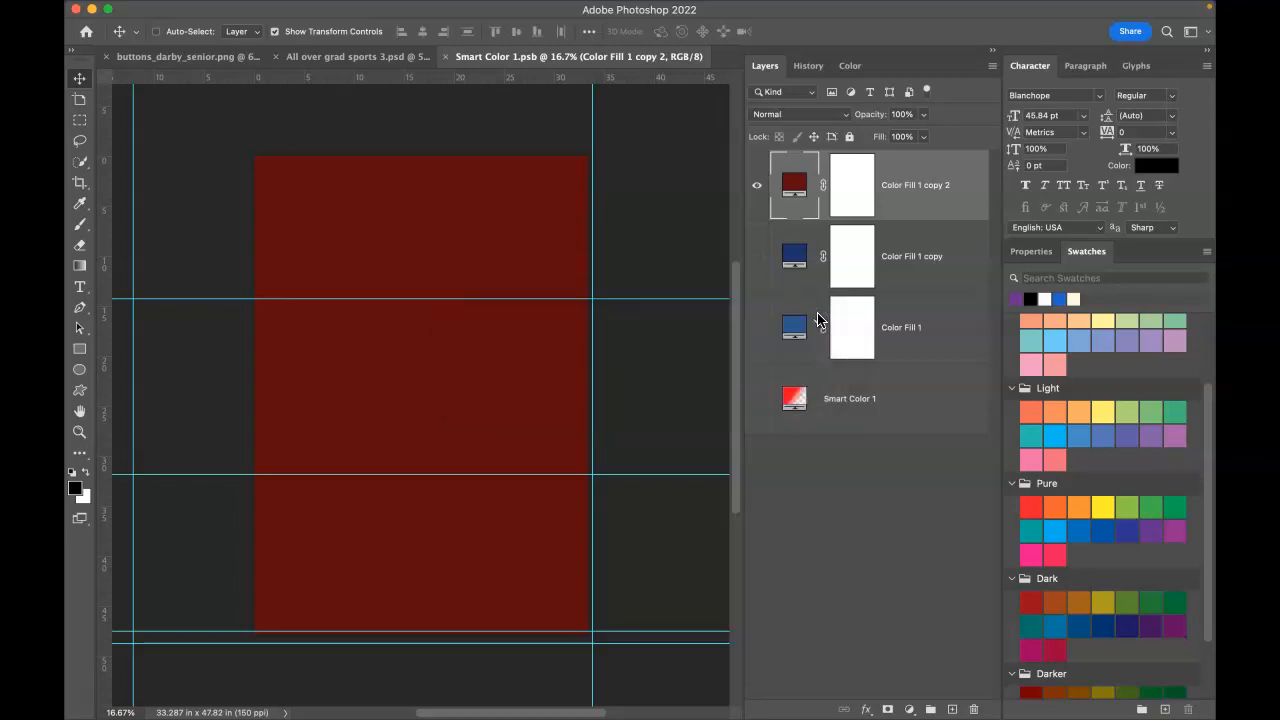
pyautogui.press('super+w')
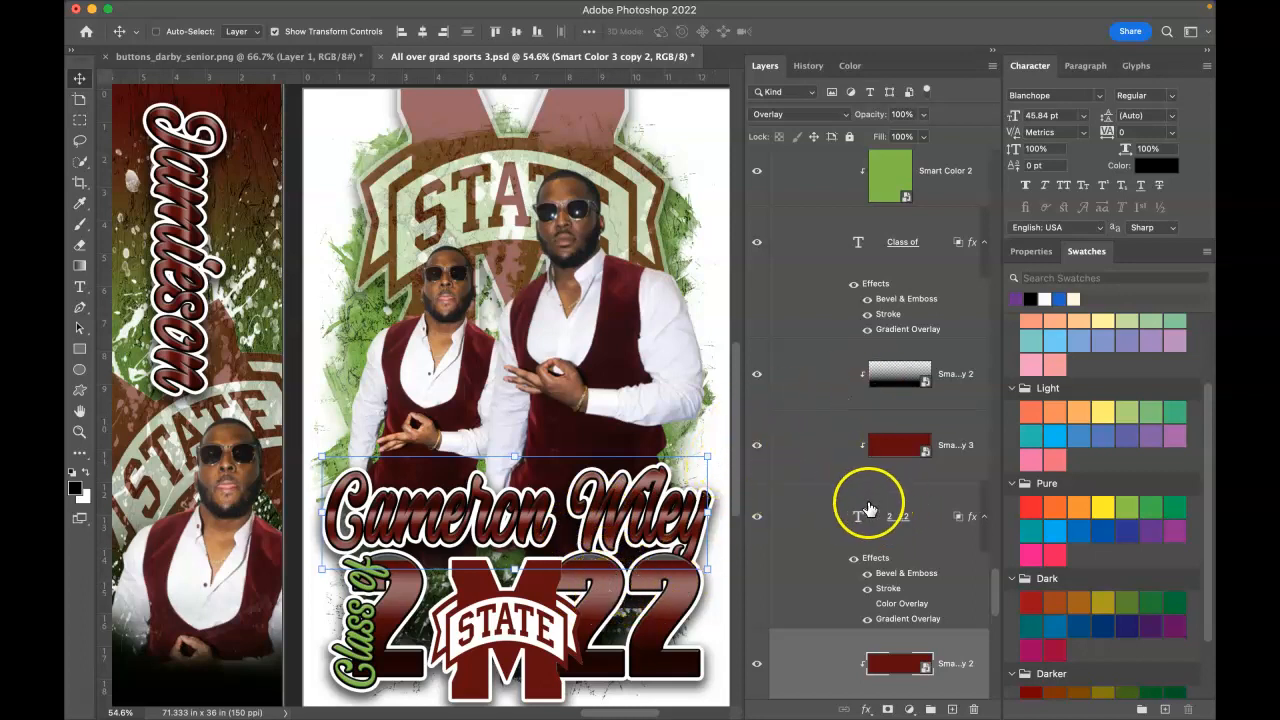
pyautogui.scroll(-1, 869, 510)
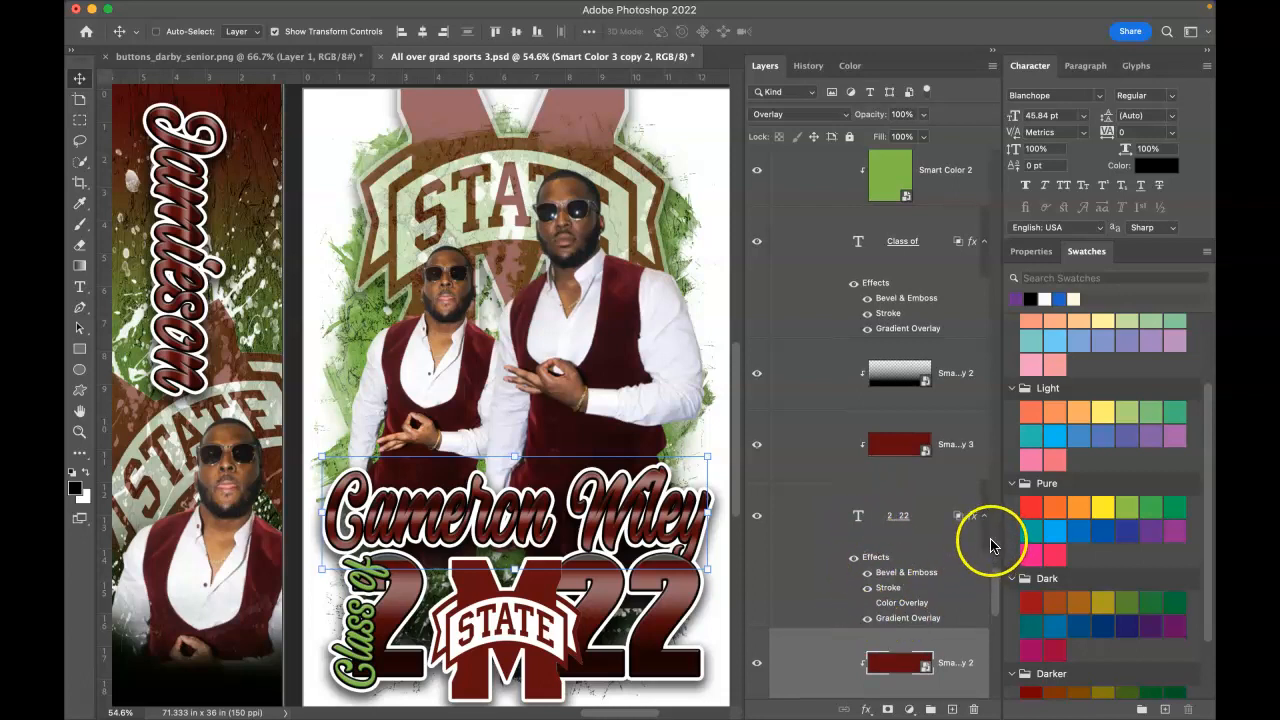
pyautogui.moveTo(994, 586); pyautogui.dragTo(996, 611)
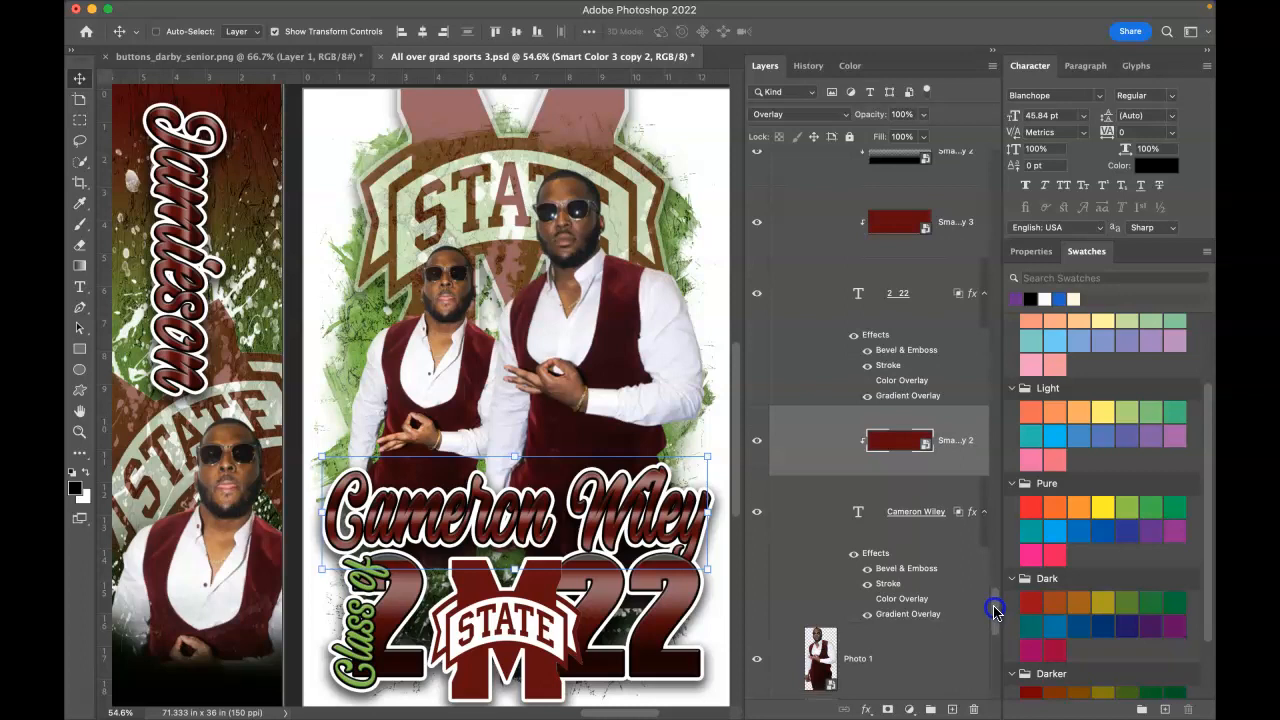
pyautogui.moveTo(996, 612)
pyautogui.mouseDown()
pyautogui.moveTo(998, 562)
pyautogui.moveTo(1003, 637)
pyautogui.mouseUp()
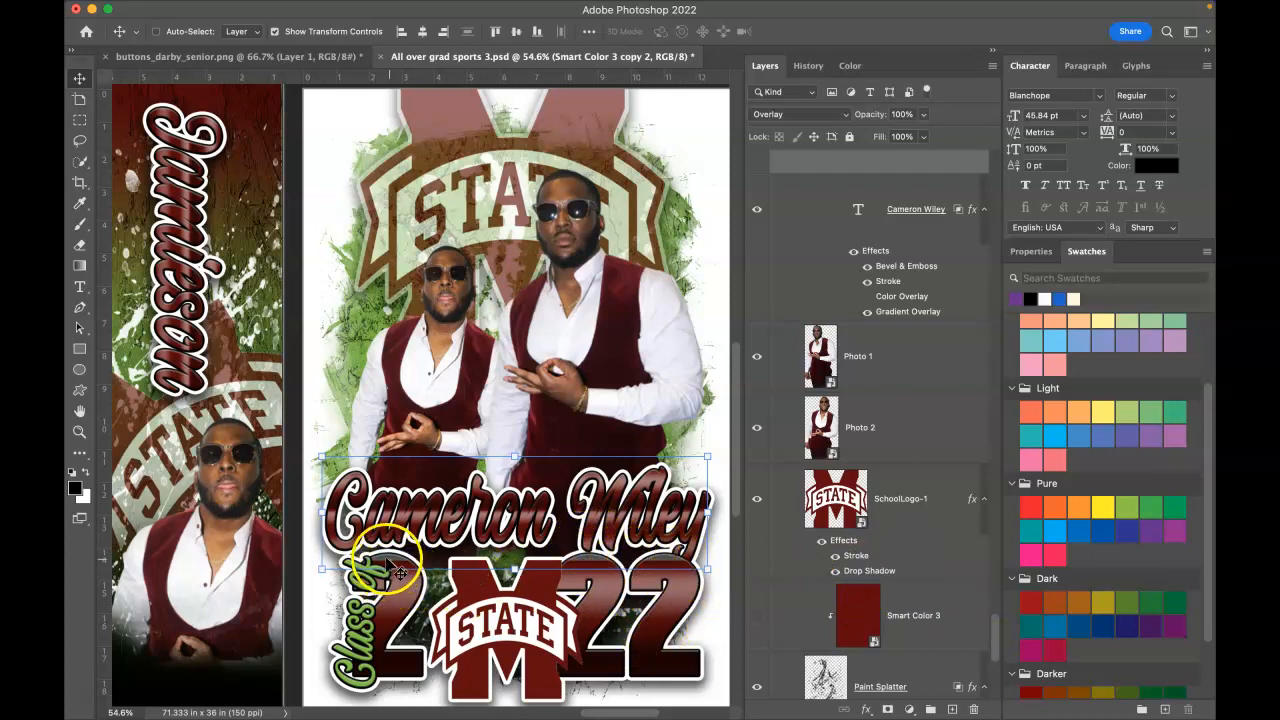
# Step: Select the maroon Smart Color 3 copy 3 overlay and squash it to fit the 2022 numerals
pyautogui.rightClick(658, 622)
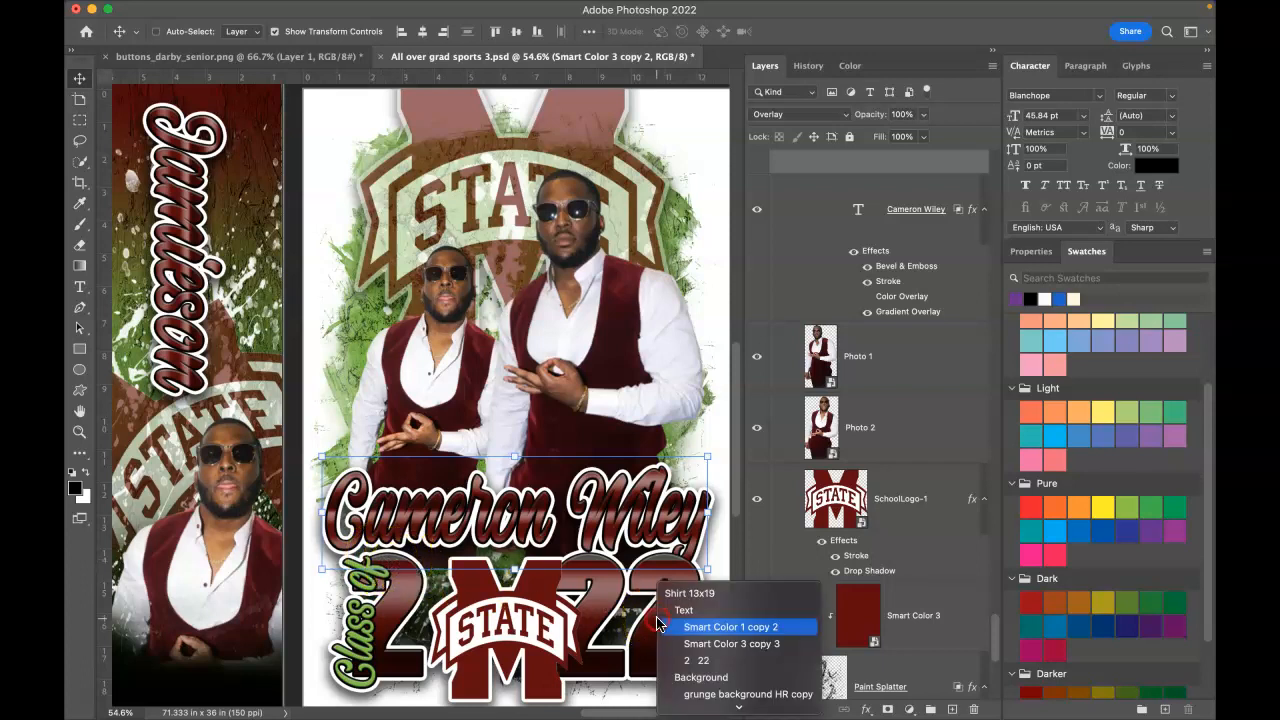
pyautogui.click(696, 660)
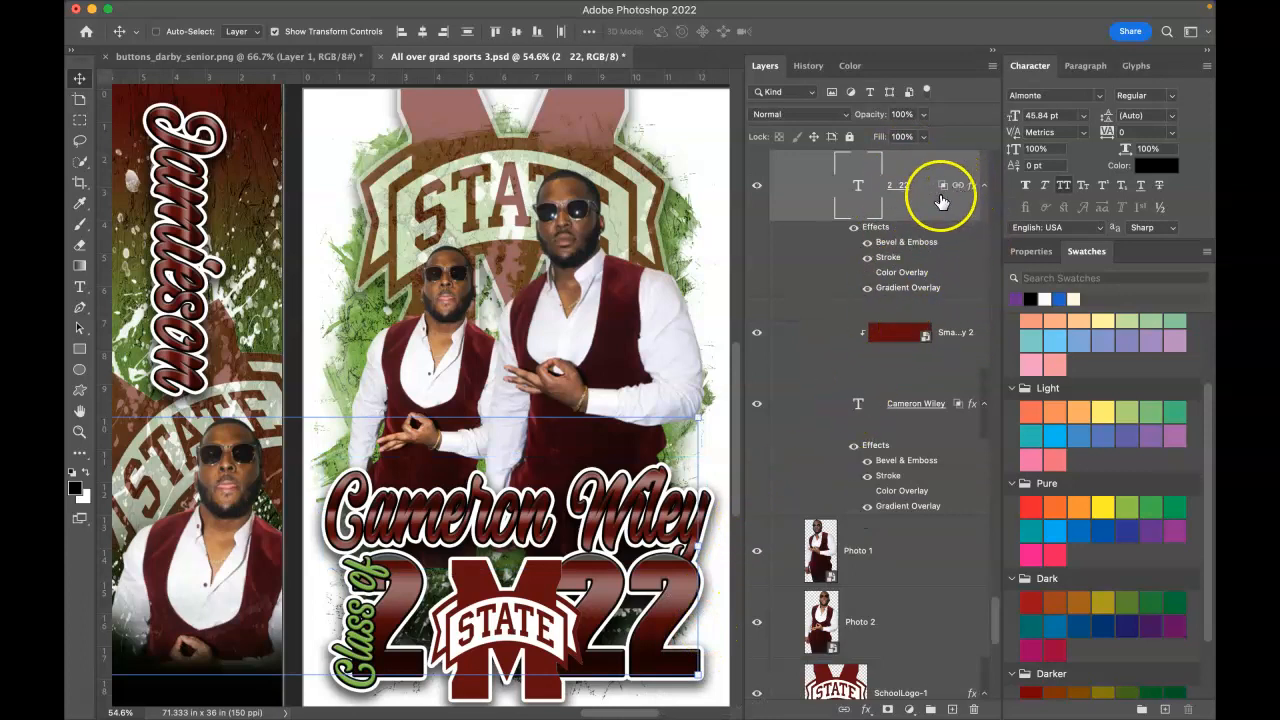
pyautogui.scroll(1, 925, 206)
pyautogui.scroll(2, 926, 207)
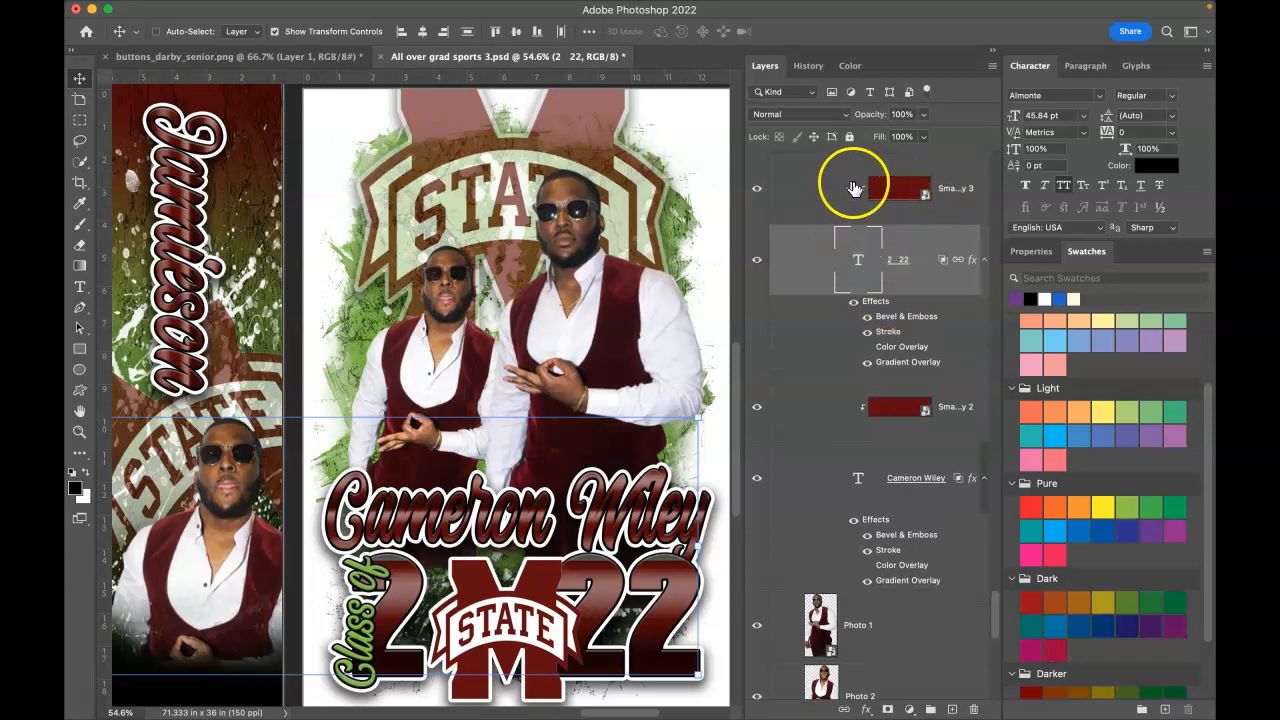
pyautogui.click(903, 192)
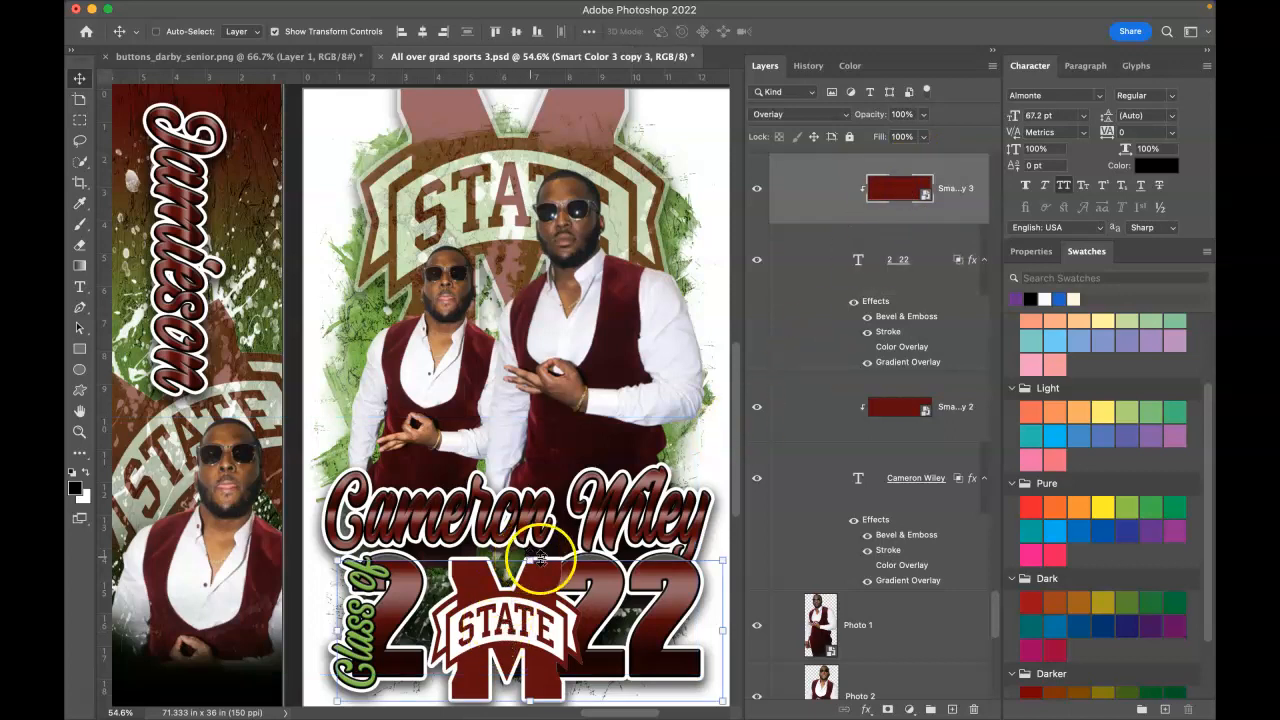
pyautogui.moveTo(528, 560); pyautogui.dragTo(528, 546)
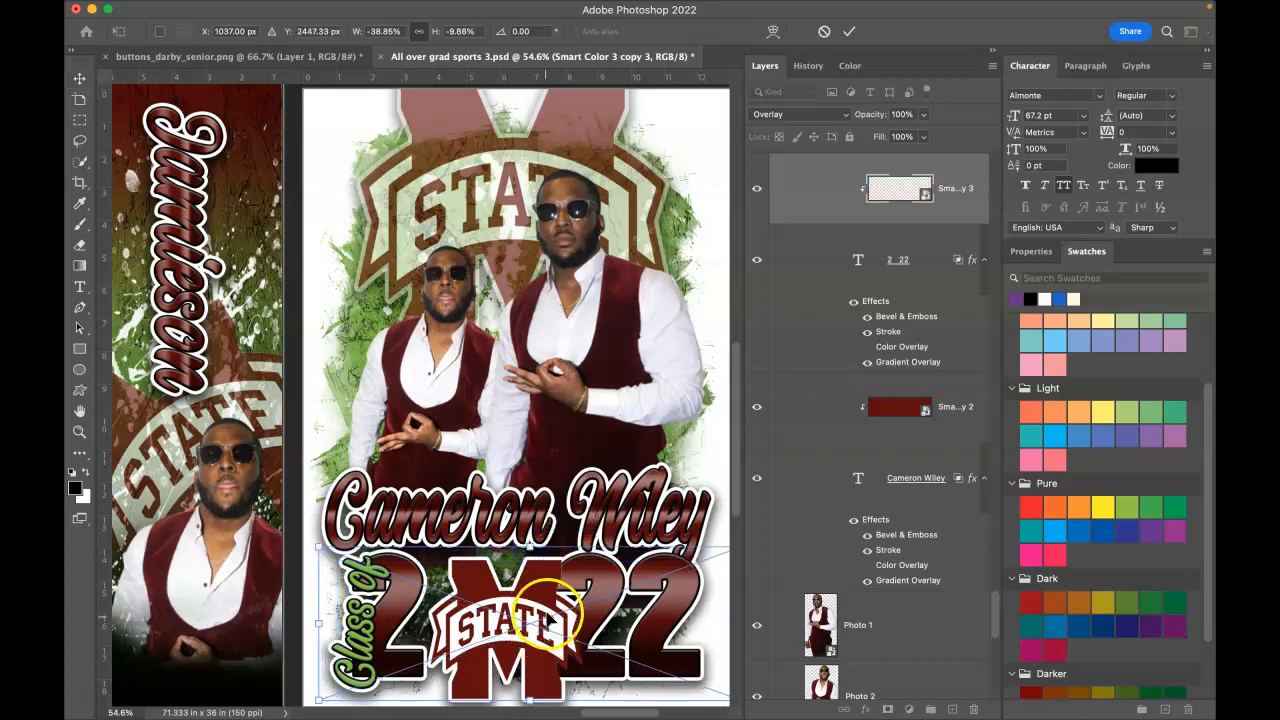
pyautogui.click(847, 38)
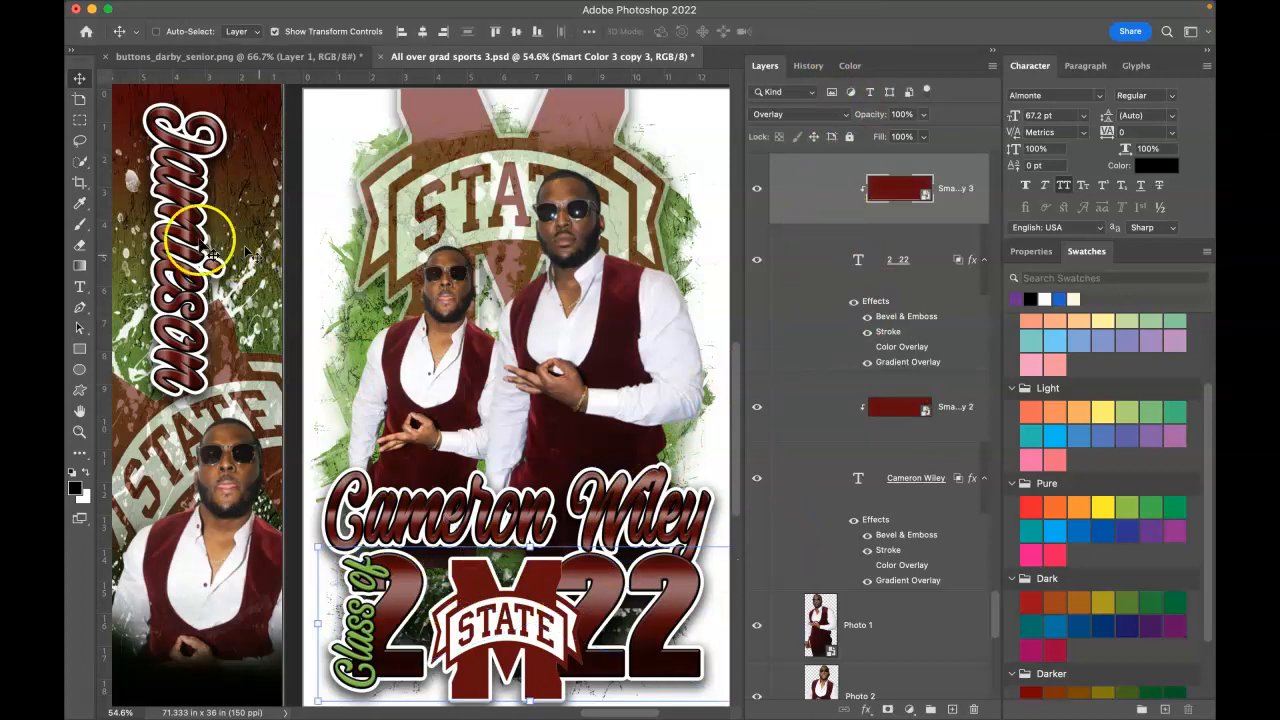
# Step: Move the SchoolLogo-1 STATE logo slightly up and to the left
pyautogui.rightClick(511, 598)
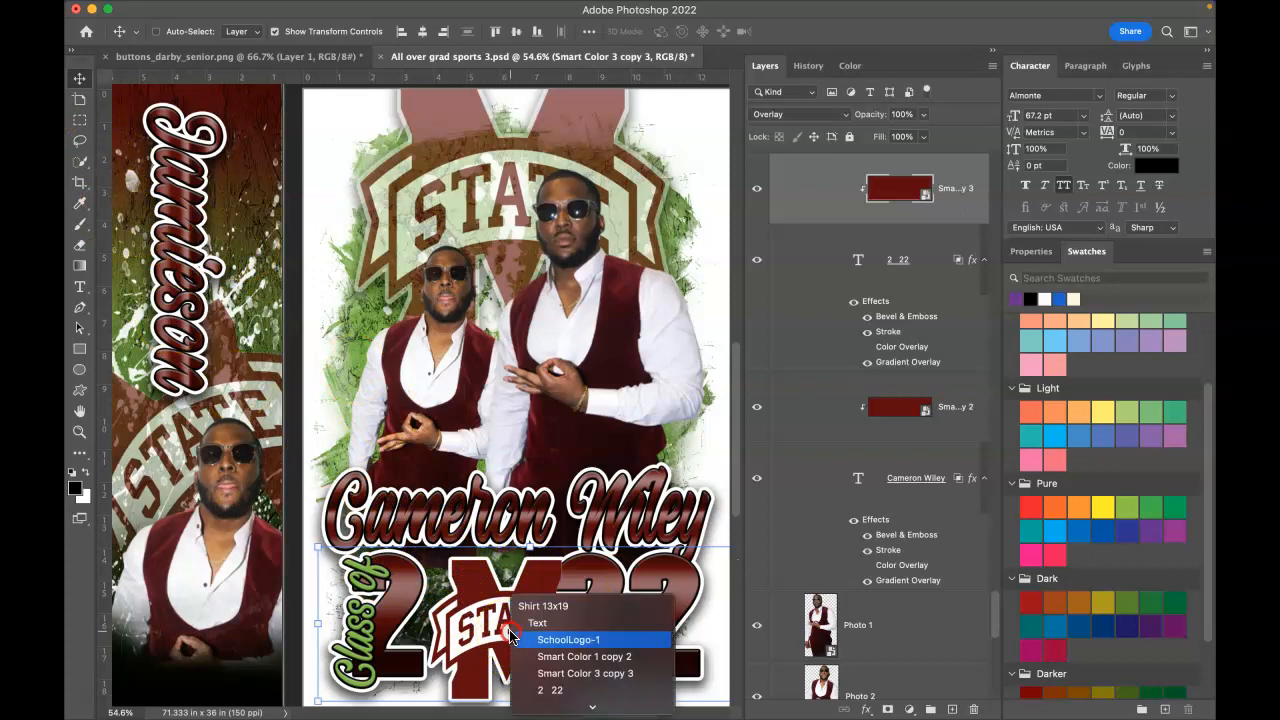
pyautogui.click(540, 639)
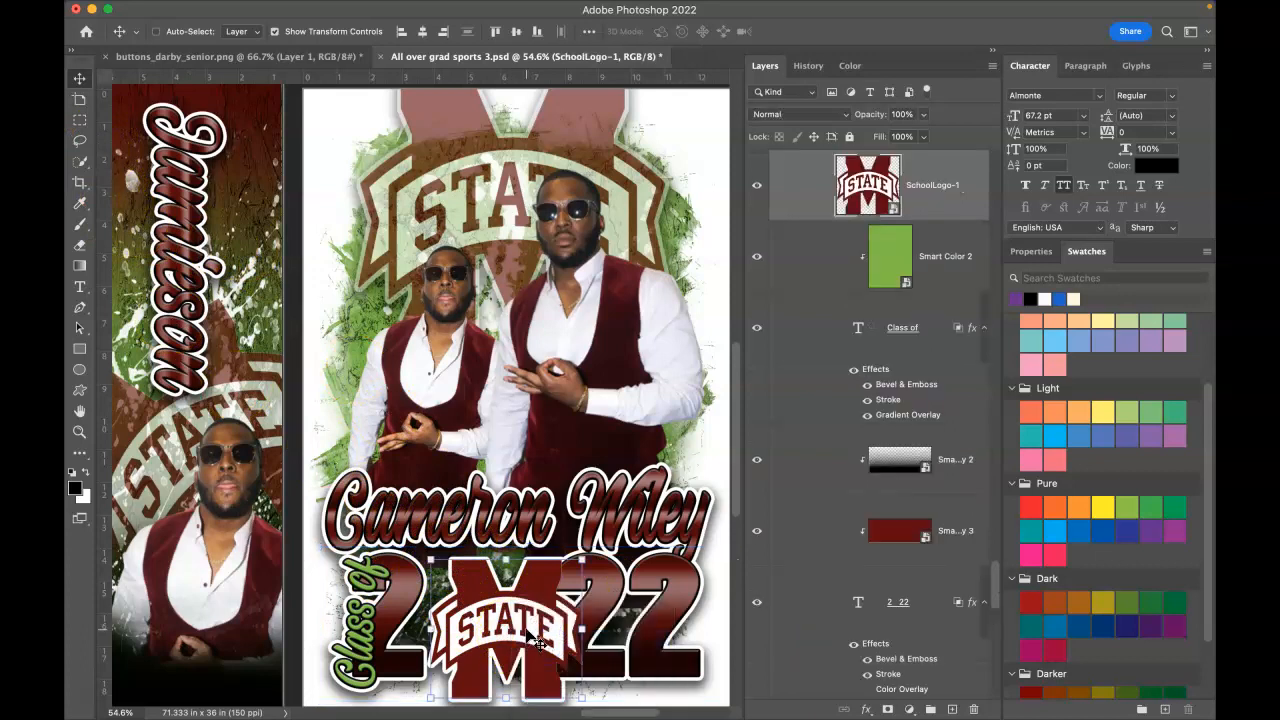
pyautogui.moveTo(535, 637); pyautogui.dragTo(514, 616)
# Step: Shift the 2 22 numerals text layer slightly
pyautogui.rightClick(662, 633)
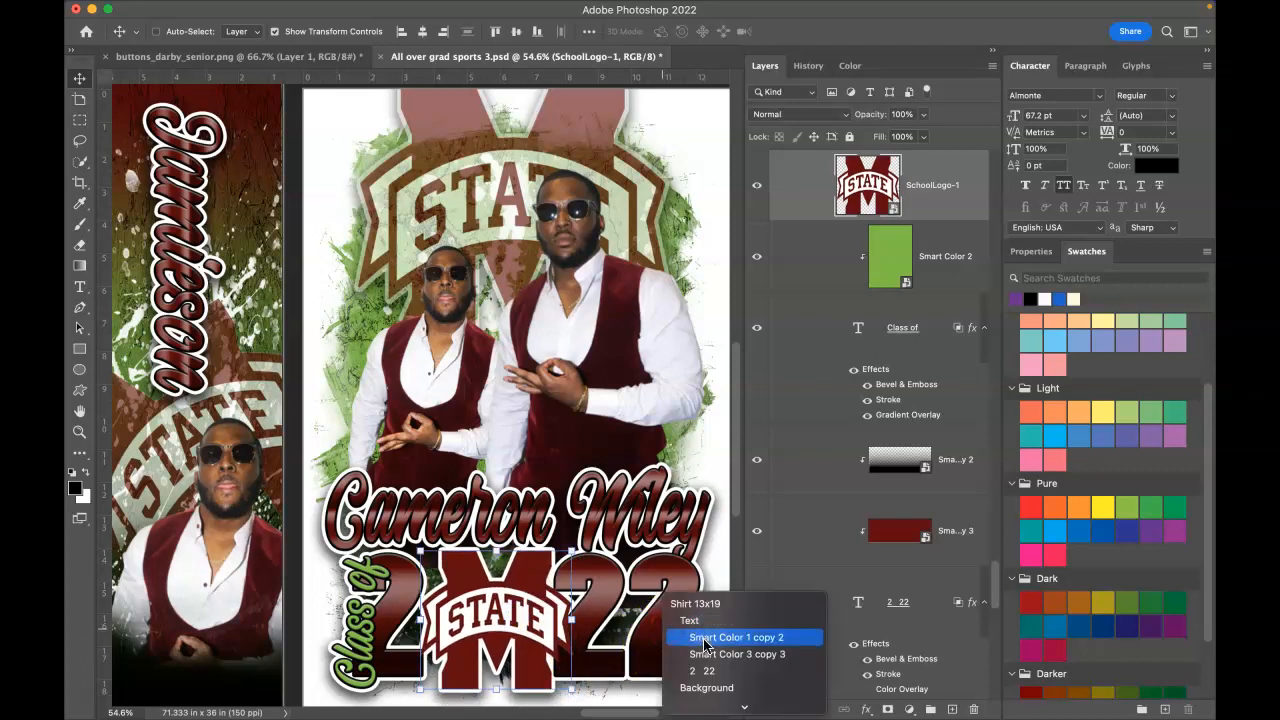
pyautogui.click(703, 671)
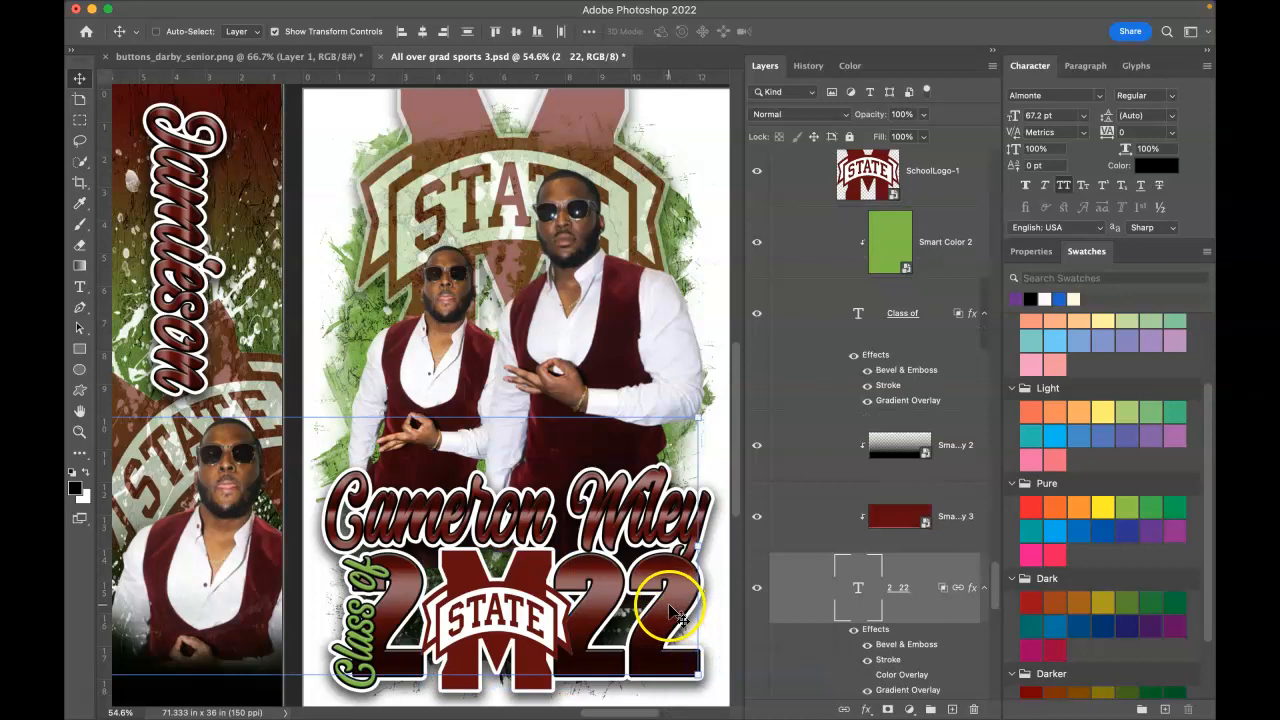
pyautogui.click(672, 614)
pyautogui.moveTo(675, 610); pyautogui.dragTo(679, 614)
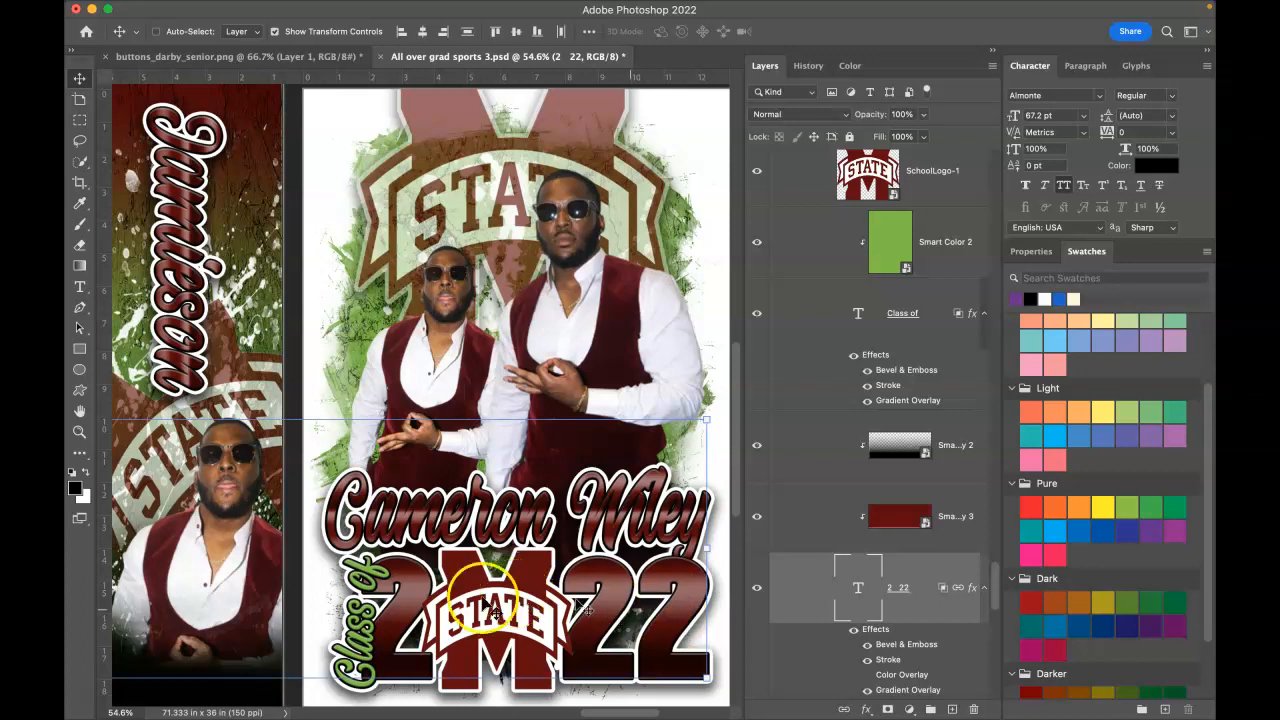
# Step: Nudge the Class of lettering slightly up and left into position
pyautogui.rightClick(367, 622)
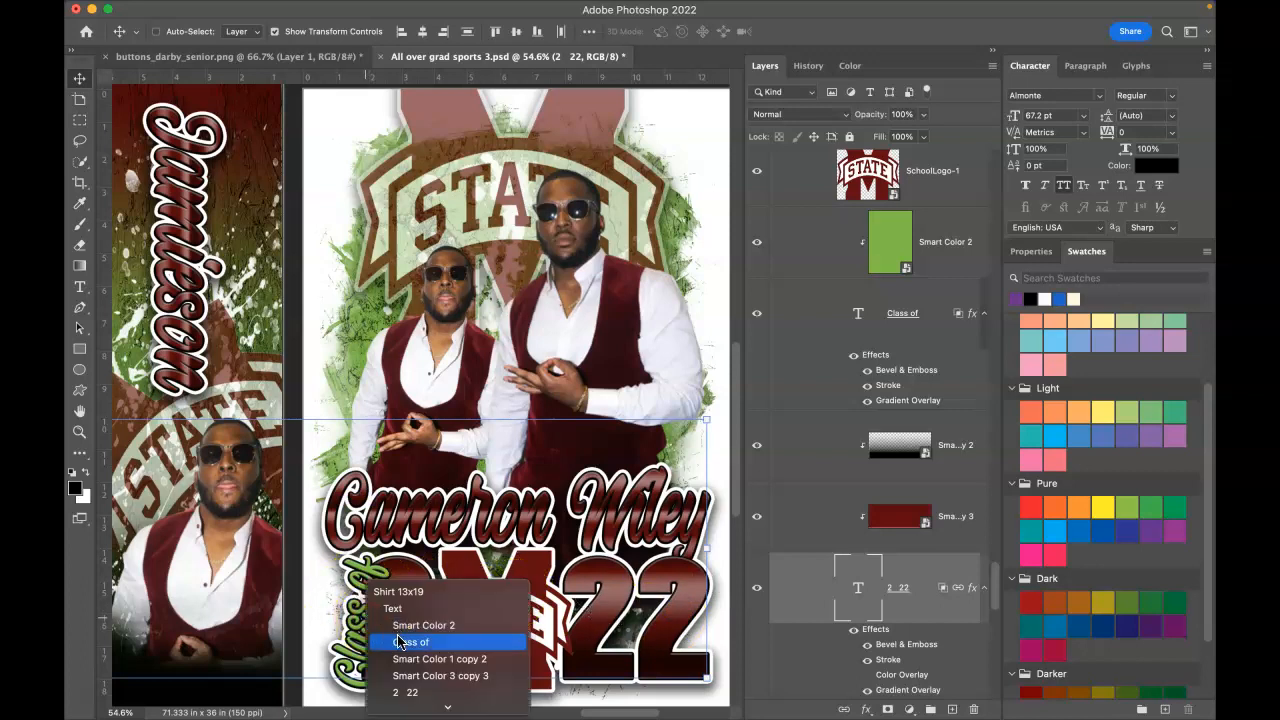
pyautogui.click(400, 645)
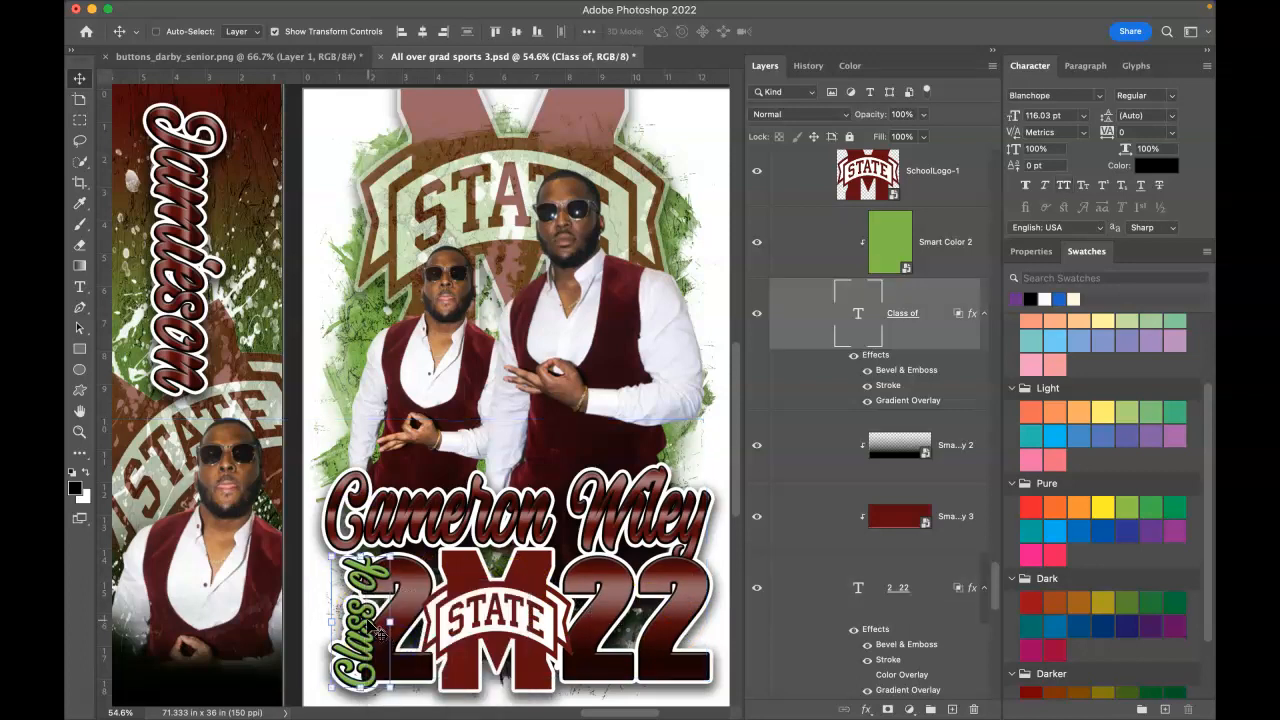
pyautogui.moveTo(367, 622); pyautogui.dragTo(361, 617)
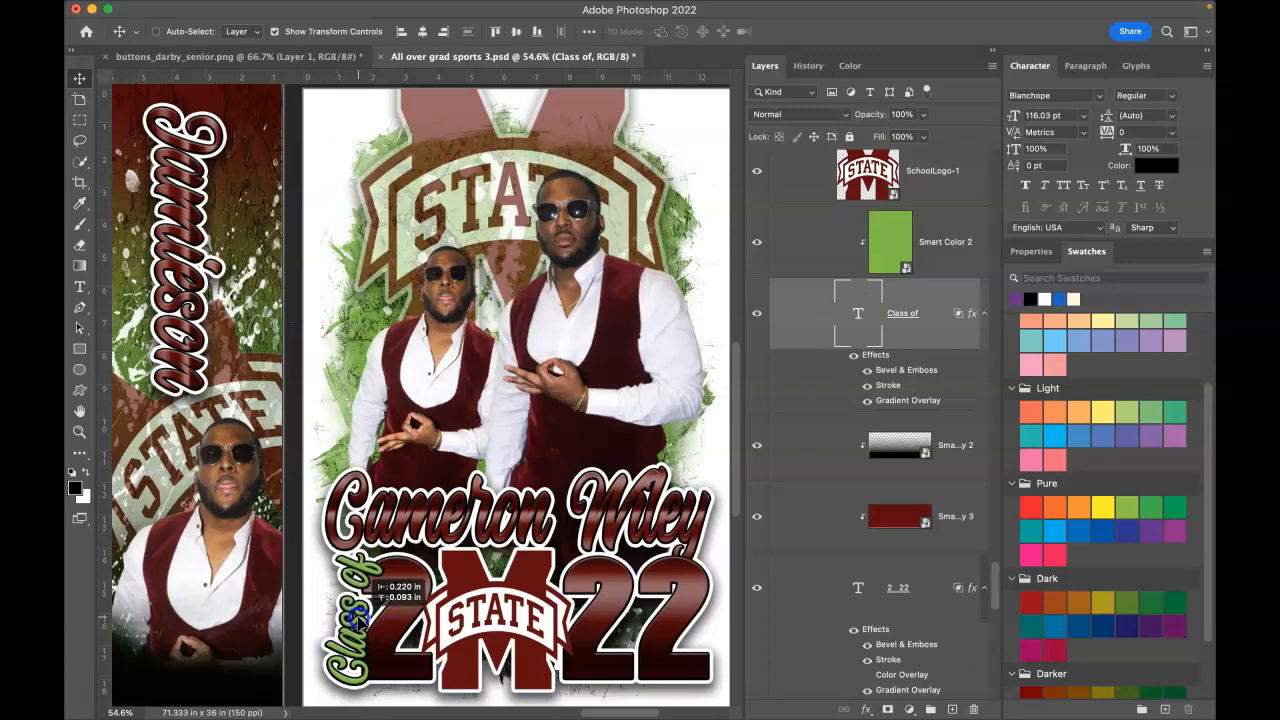
# Step: Fine-tune the position of the 2 22 numerals within the Class of 2022 graphic
pyautogui.rightClick(410, 630)
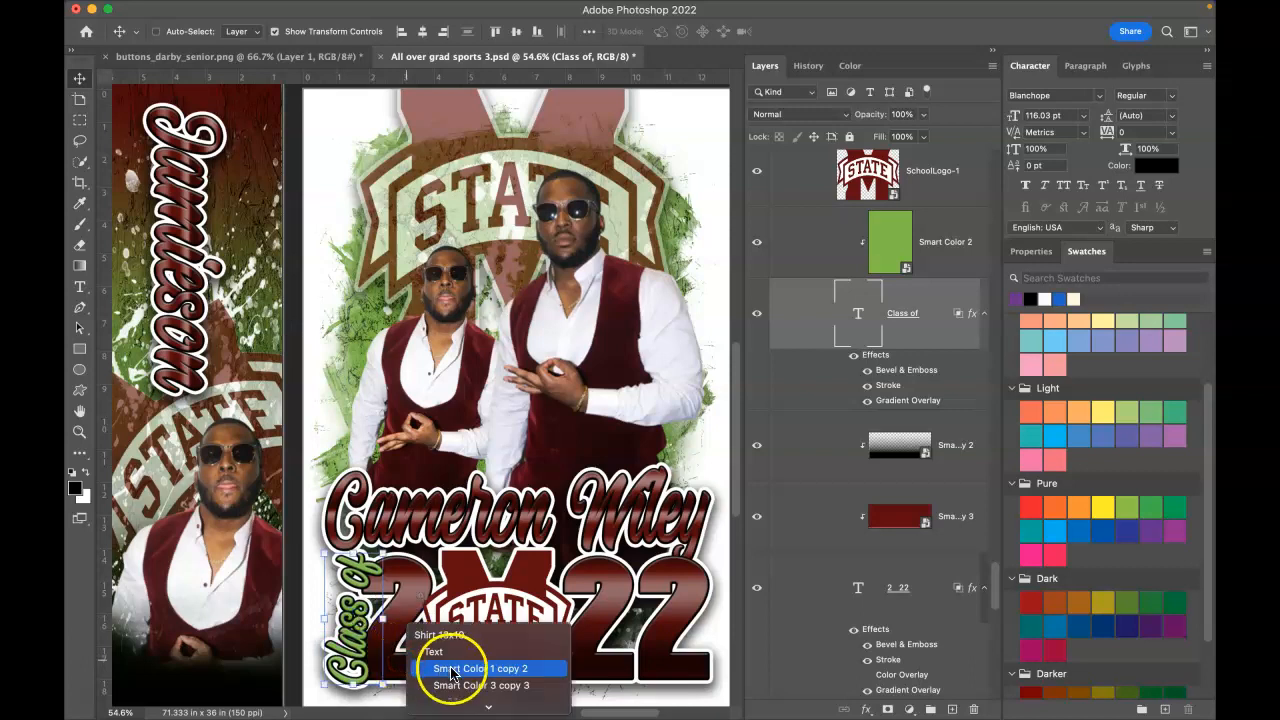
pyautogui.click(480, 685)
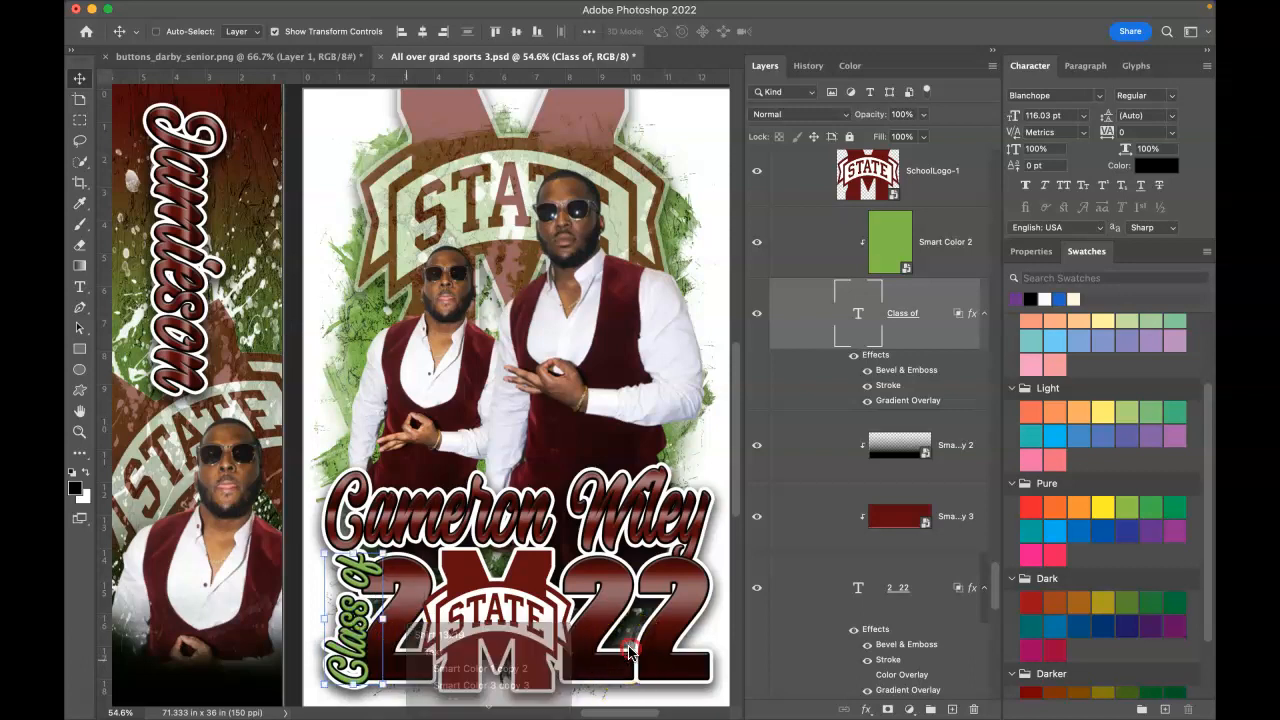
pyautogui.rightClick(620, 662)
pyautogui.moveTo(678, 672); pyautogui.dragTo(682, 582)
pyautogui.rightClick(687, 543)
pyautogui.click(706, 621)
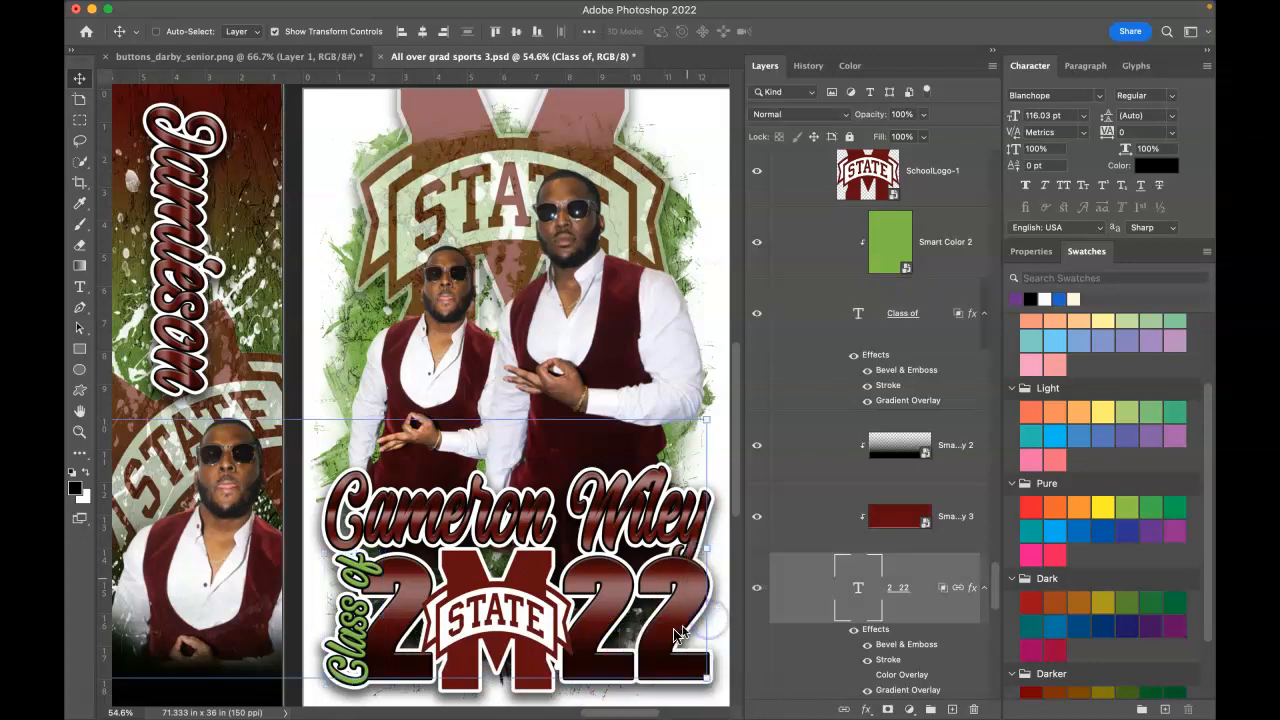
pyautogui.moveTo(678, 630); pyautogui.dragTo(676, 628)
pyautogui.moveTo(385, 637); pyautogui.dragTo(388, 643)
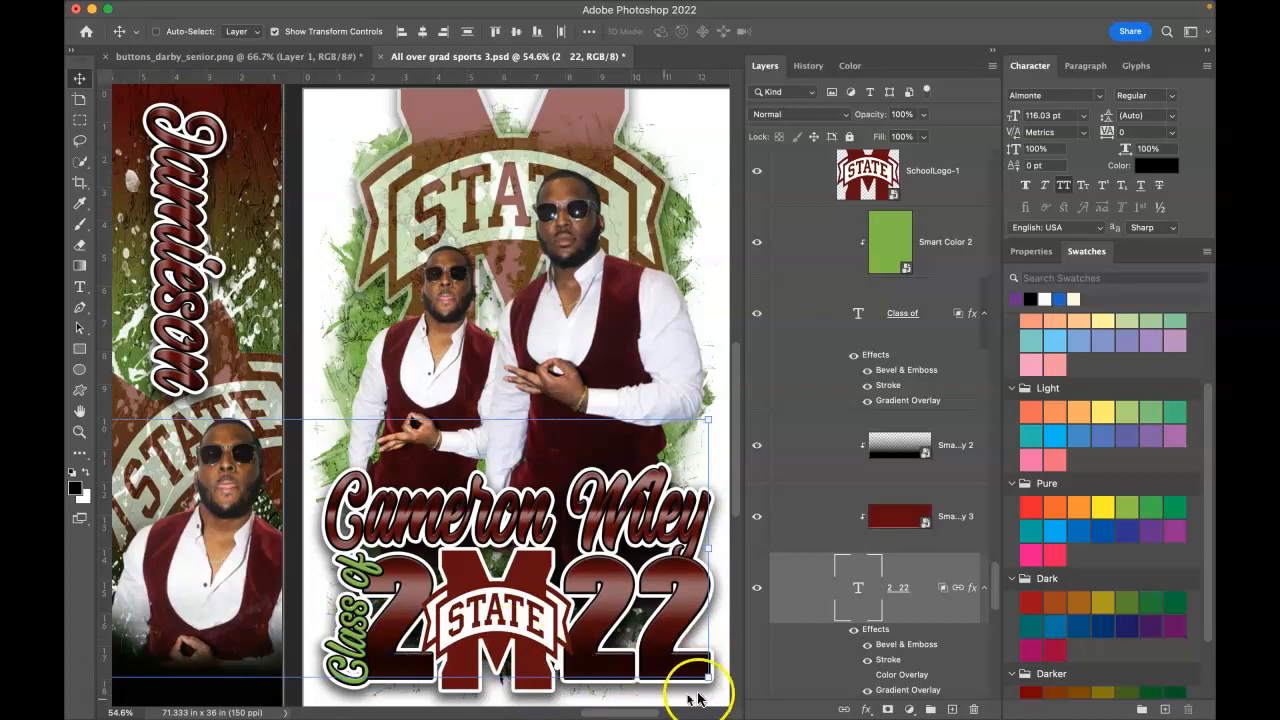
# Step: Scale the SchoolLogo-1 STATE logo down to about 46% and shift it slightly up and right
pyautogui.rightClick(527, 588)
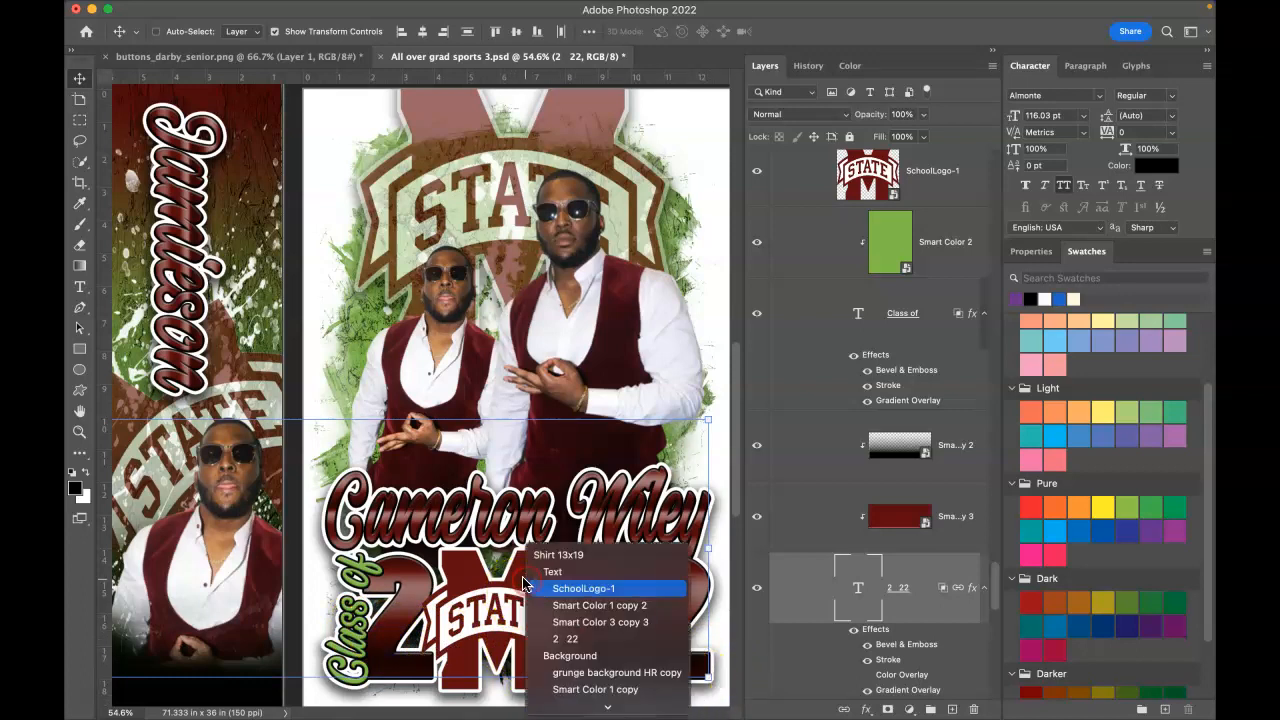
pyautogui.click(570, 590)
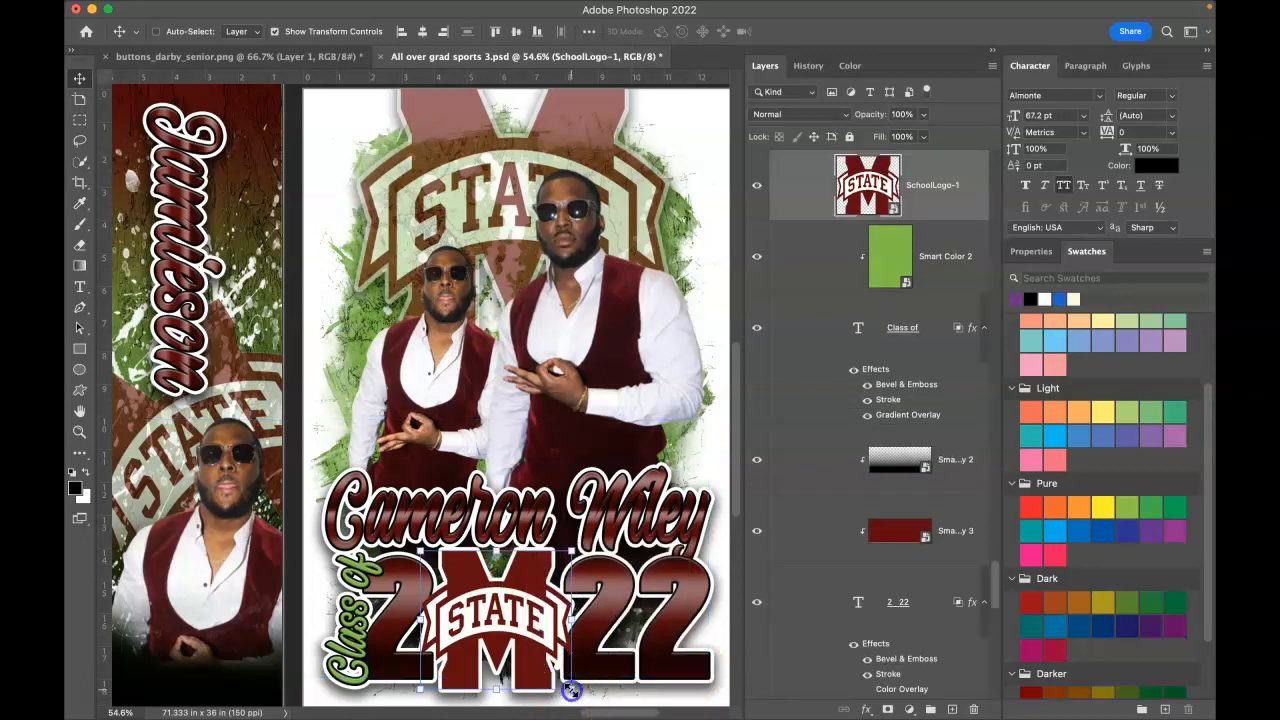
pyautogui.moveTo(571, 690); pyautogui.dragTo(570, 688)
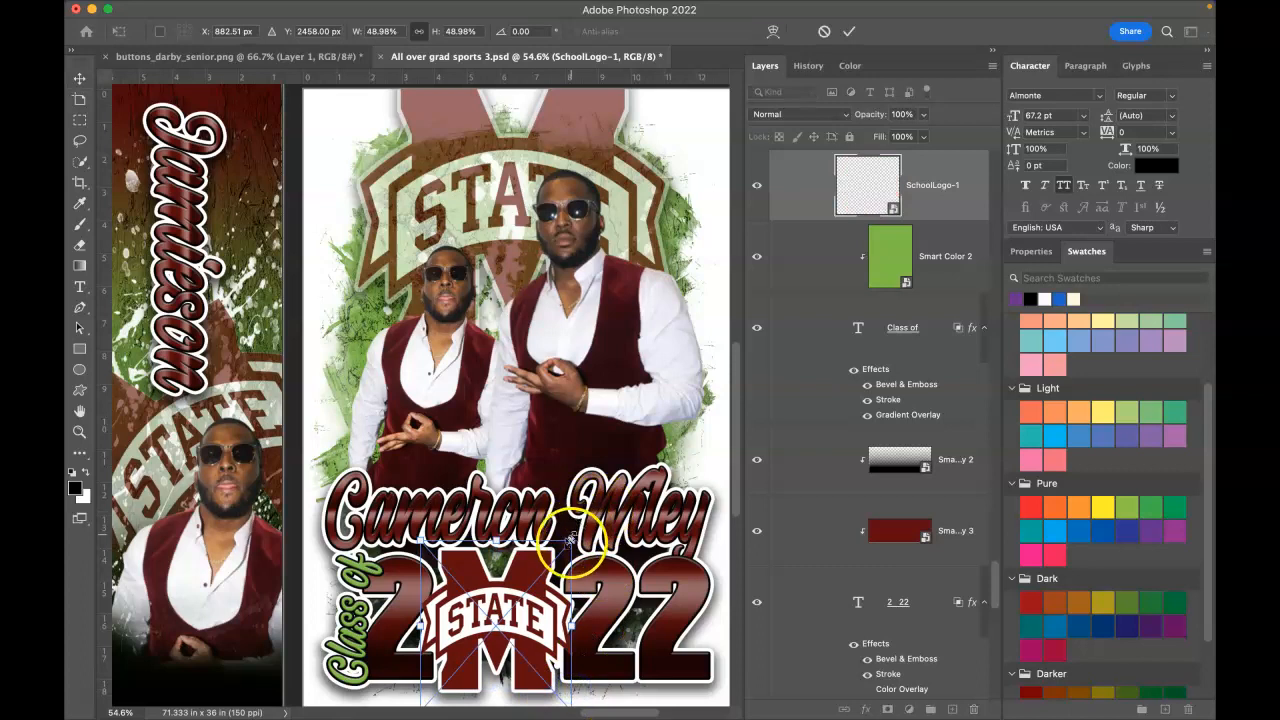
pyautogui.moveTo(572, 542); pyautogui.dragTo(564, 551)
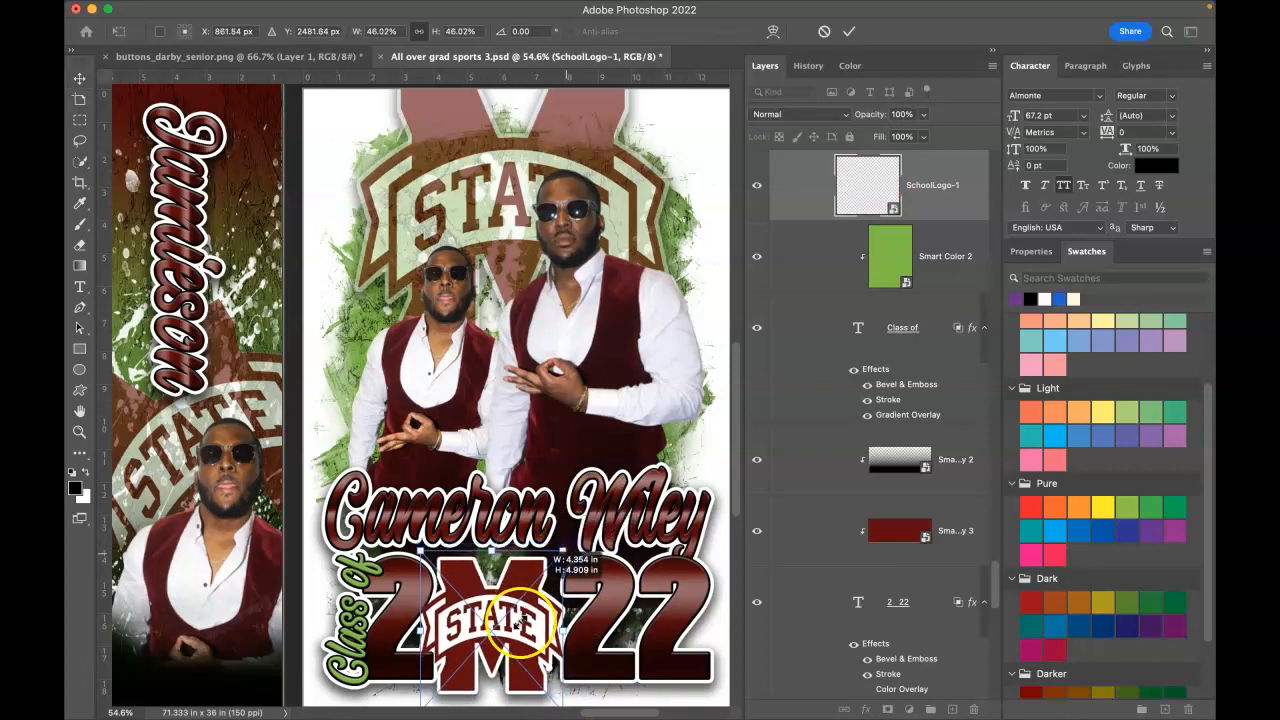
pyautogui.moveTo(522, 622); pyautogui.dragTo(531, 613)
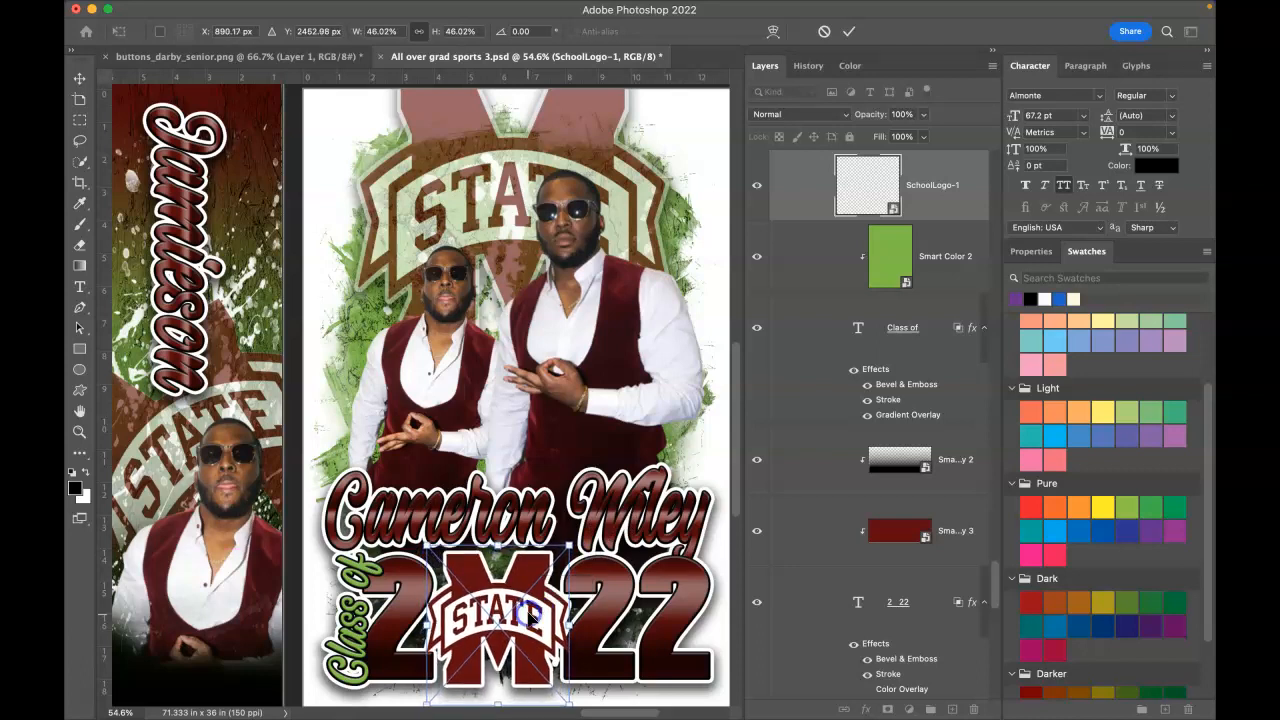
pyautogui.press('Return')
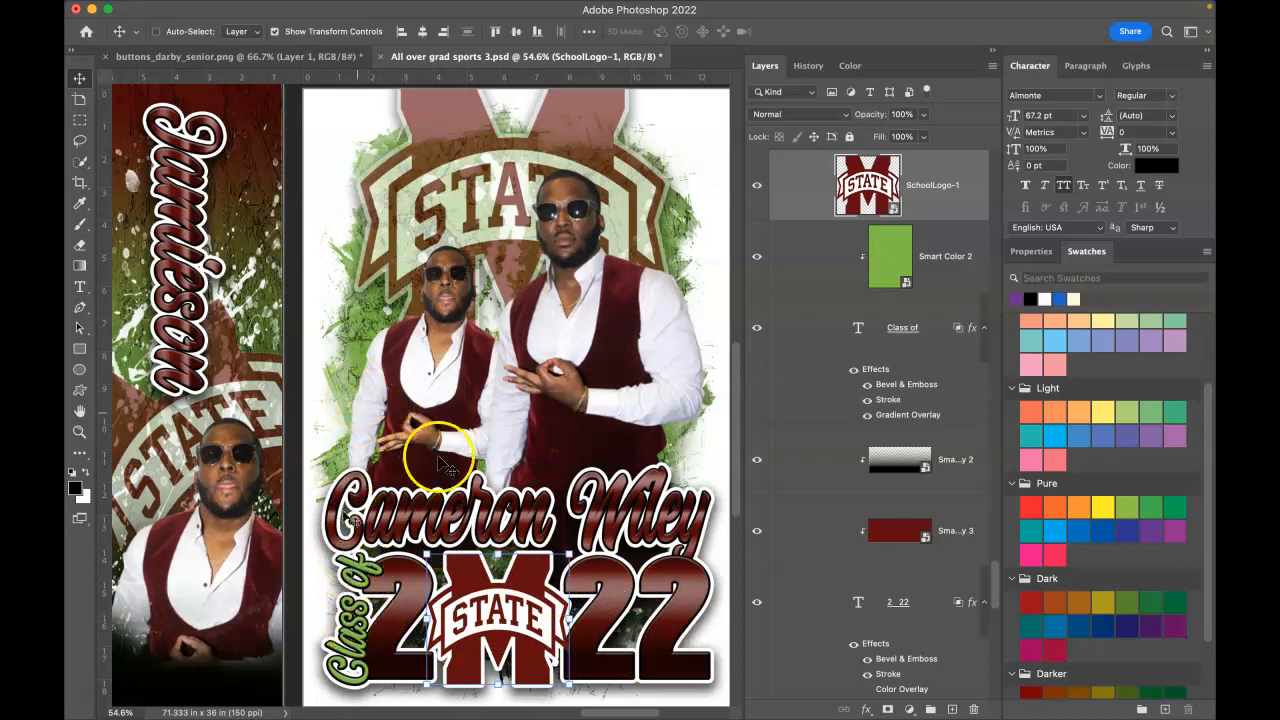
pyautogui.rightClick(370, 635)
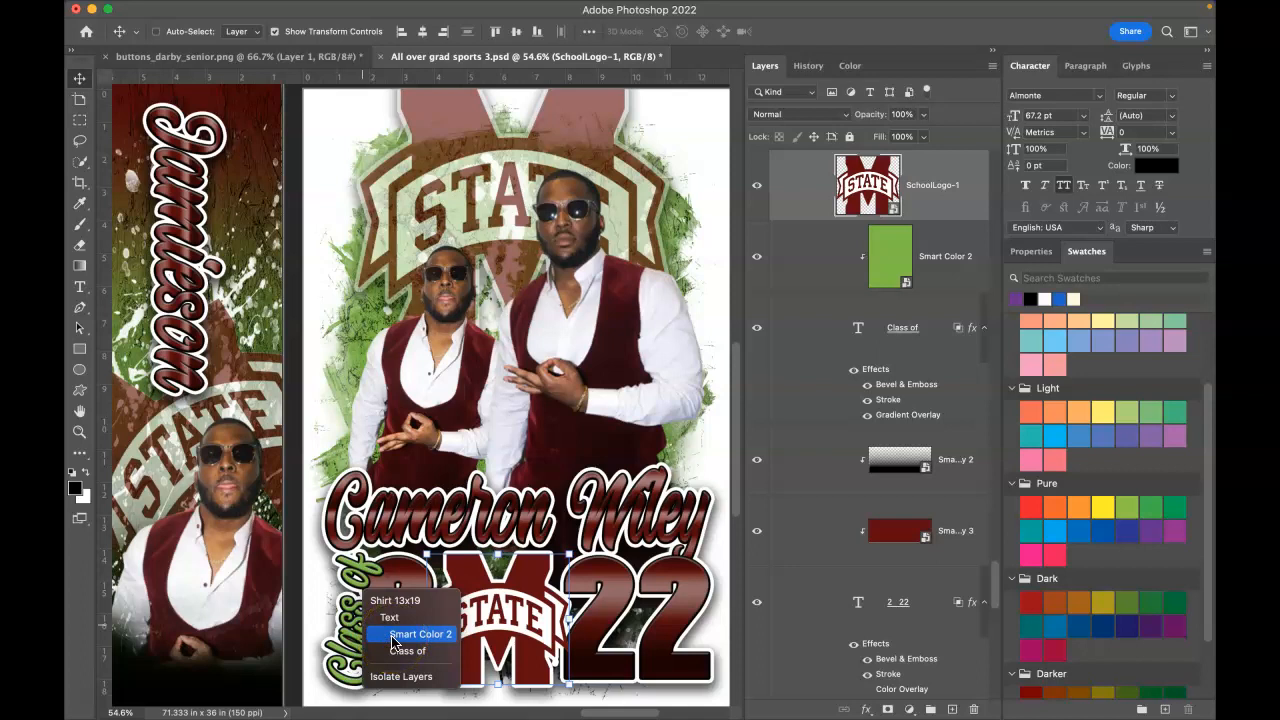
# Step: In the Smart Color contents, change the Color Fill 1 copy fill to light grey cac0c1
pyautogui.click(410, 634)
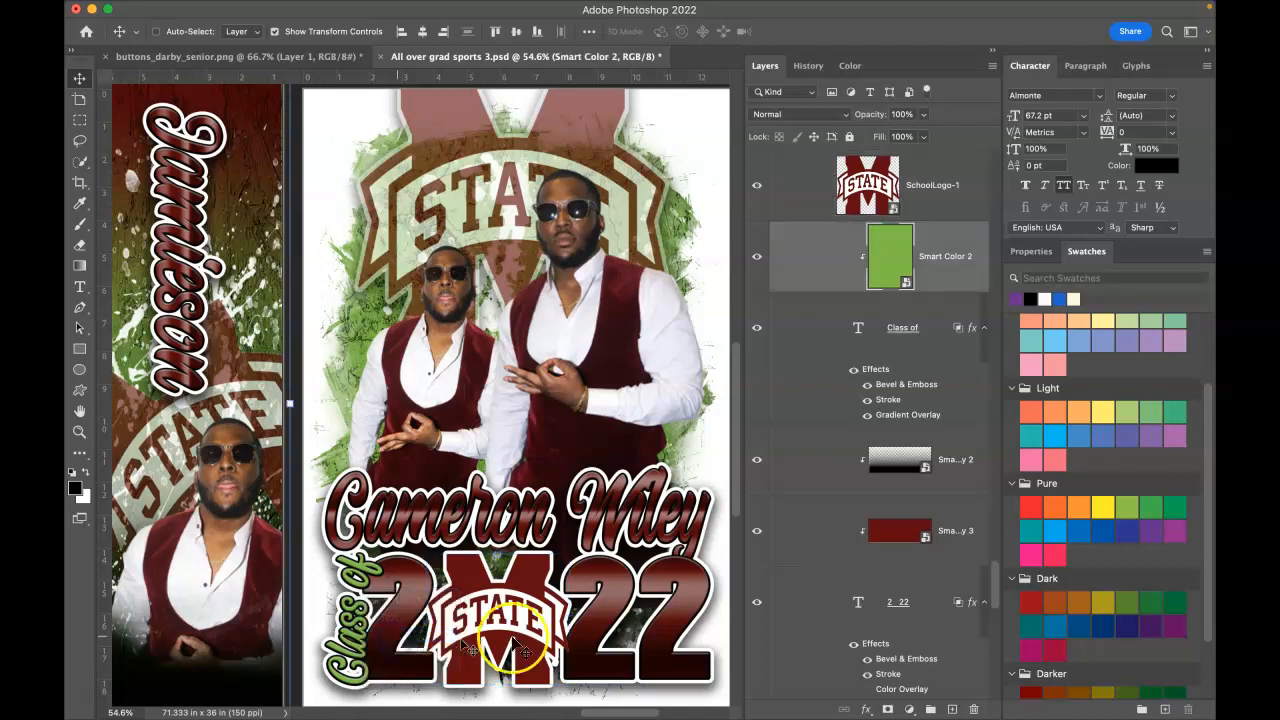
pyautogui.doubleClick(906, 286)
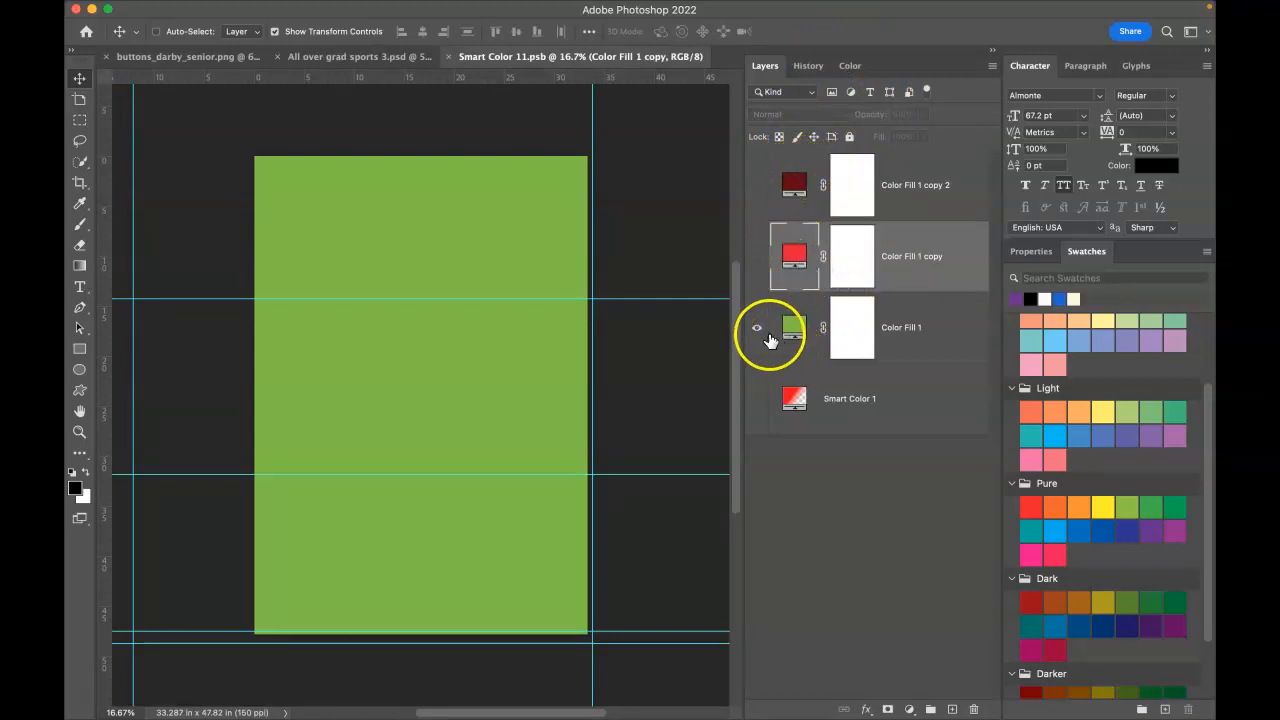
pyautogui.doubleClick(792, 256)
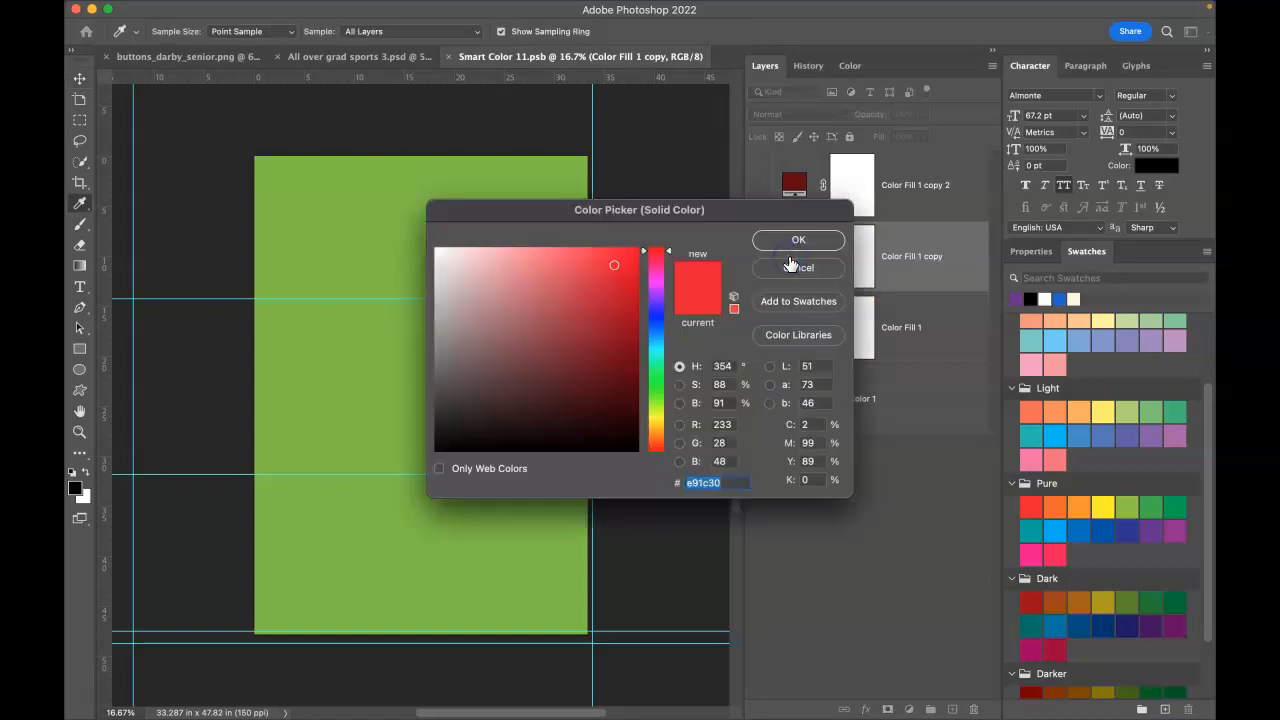
pyautogui.moveTo(611, 268)
pyautogui.mouseDown()
pyautogui.moveTo(474, 305)
pyautogui.moveTo(443, 287)
pyautogui.moveTo(439, 253)
pyautogui.moveTo(440, 277)
pyautogui.mouseUp()
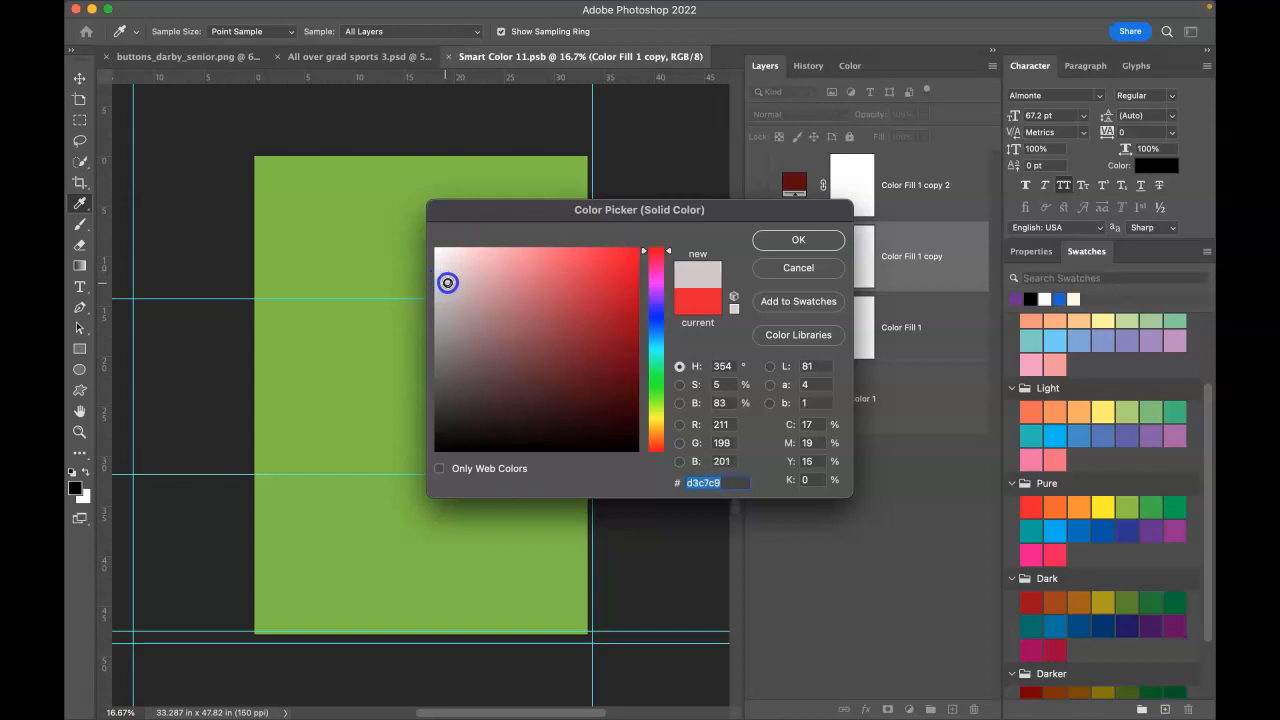
pyautogui.moveTo(447, 283)
pyautogui.mouseDown()
pyautogui.moveTo(483, 297)
pyautogui.moveTo(455, 291)
pyautogui.moveTo(486, 284)
pyautogui.moveTo(449, 291)
pyautogui.mouseUp()
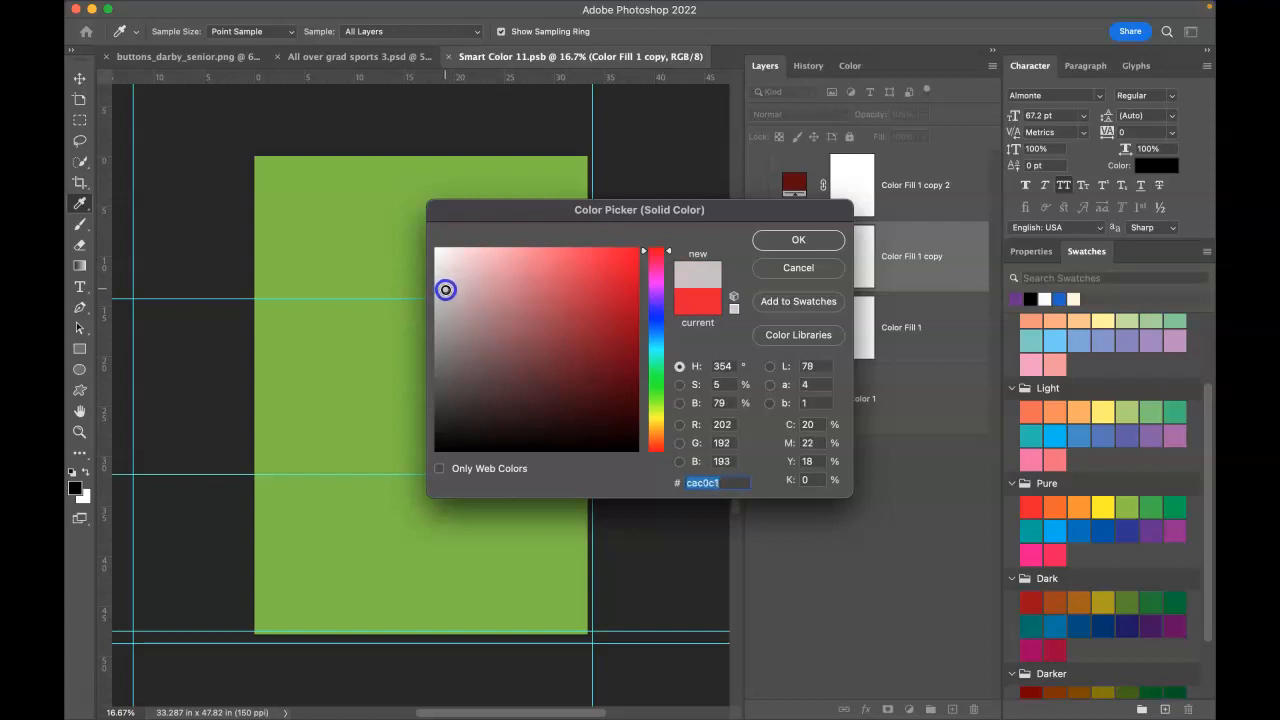
pyautogui.click(810, 244)
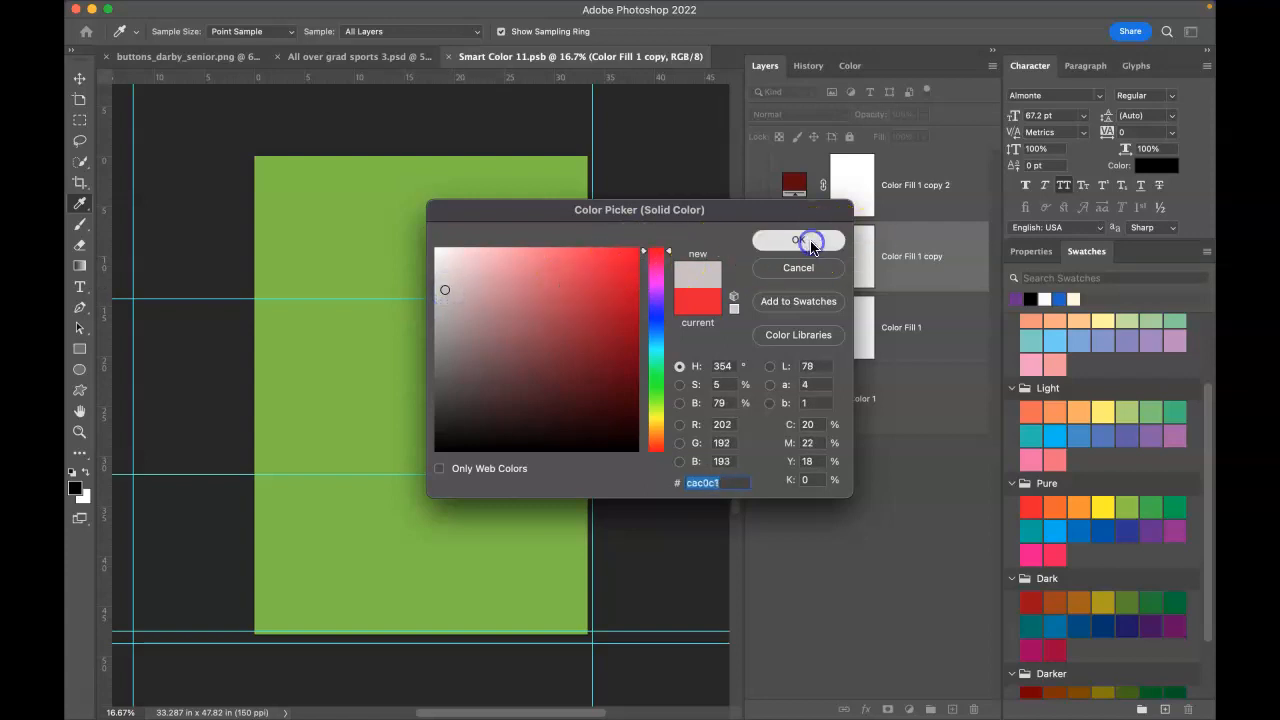
# Step: Hide the green Color Fill 1, show Color Fill 1 copy, and save the .psb
pyautogui.click(762, 326)
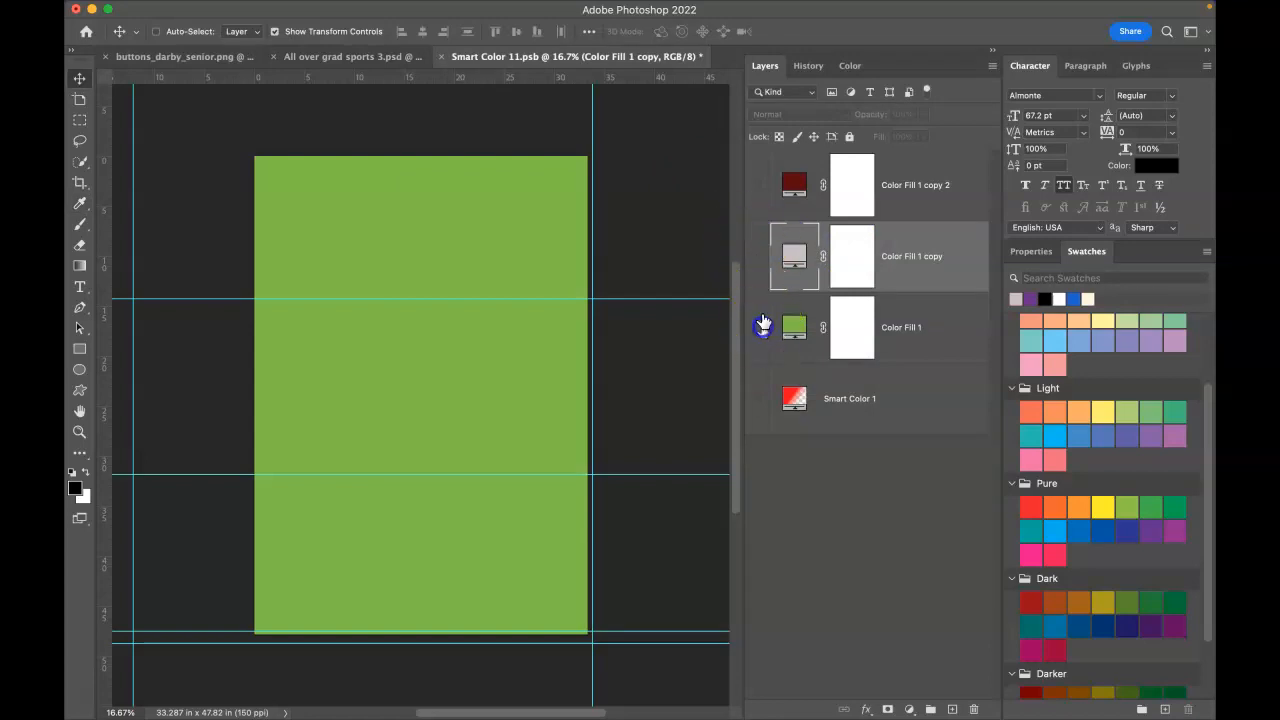
pyautogui.click(757, 257)
pyautogui.click(438, 57)
pyautogui.click(706, 291)
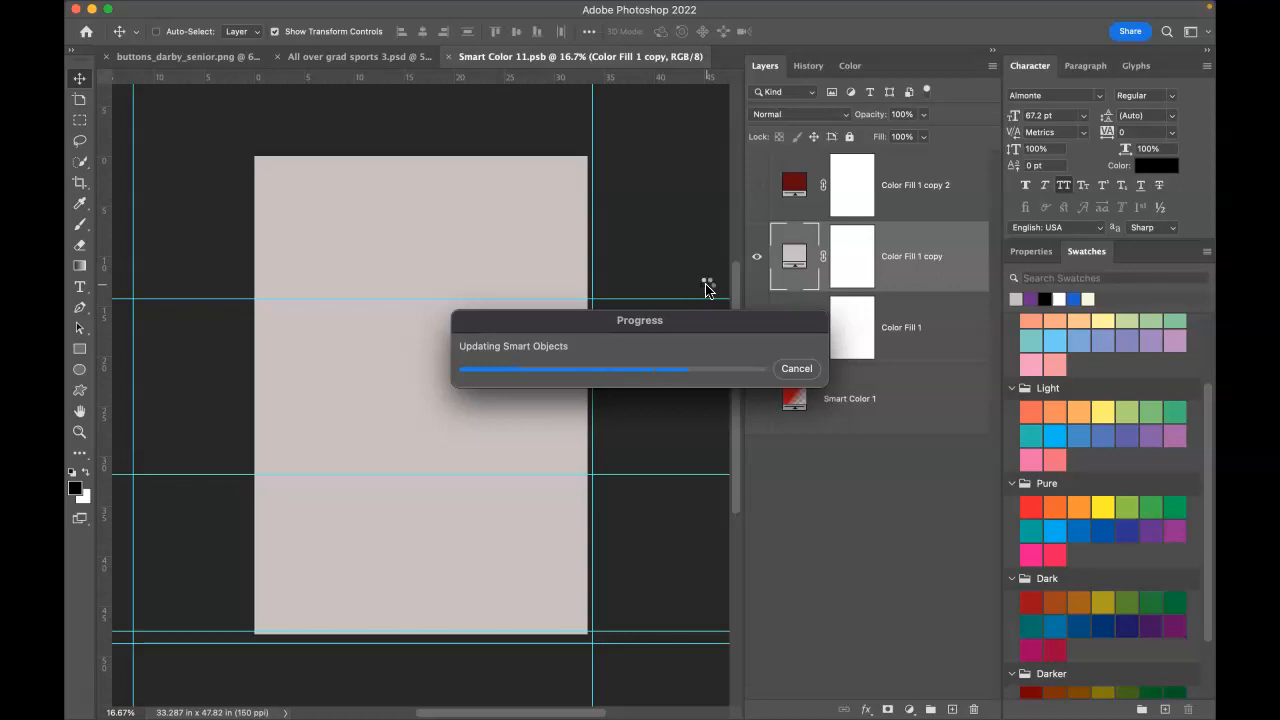
# Step: Return to the grad sports design and fit the Stole 13x34 or 13x19 artboard in view
pyautogui.press('super+w')
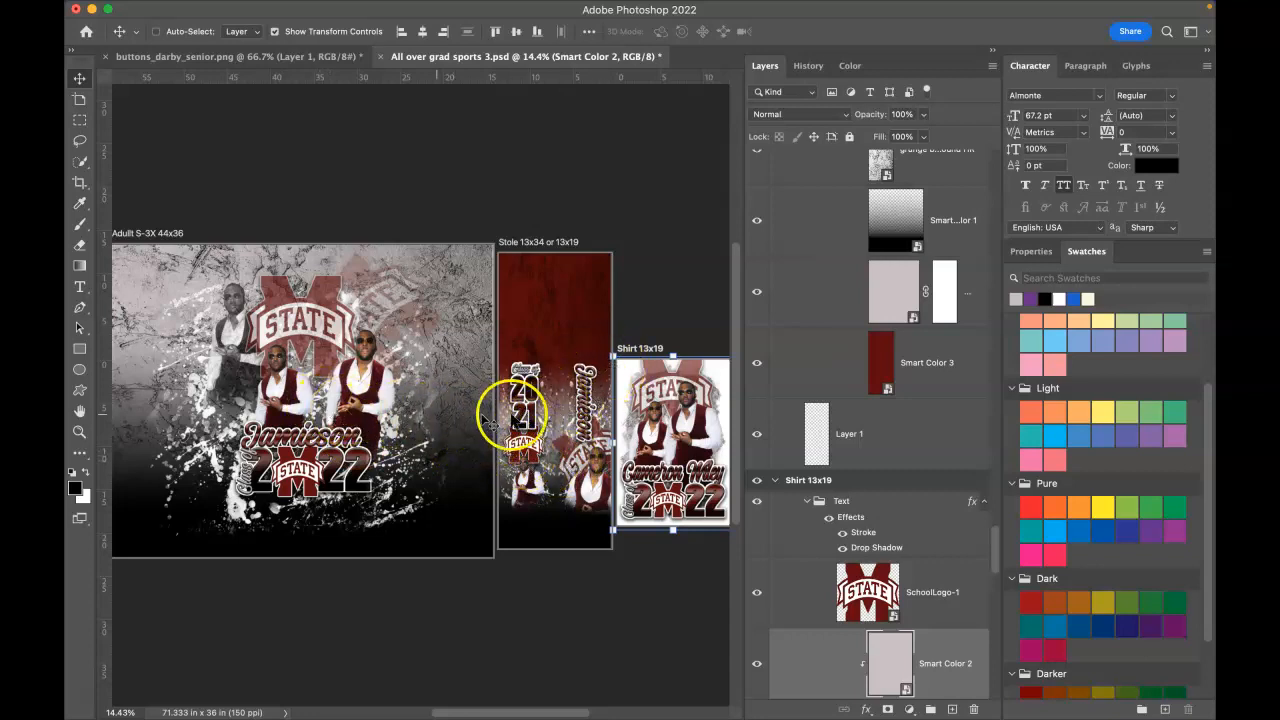
pyautogui.rightClick(584, 328)
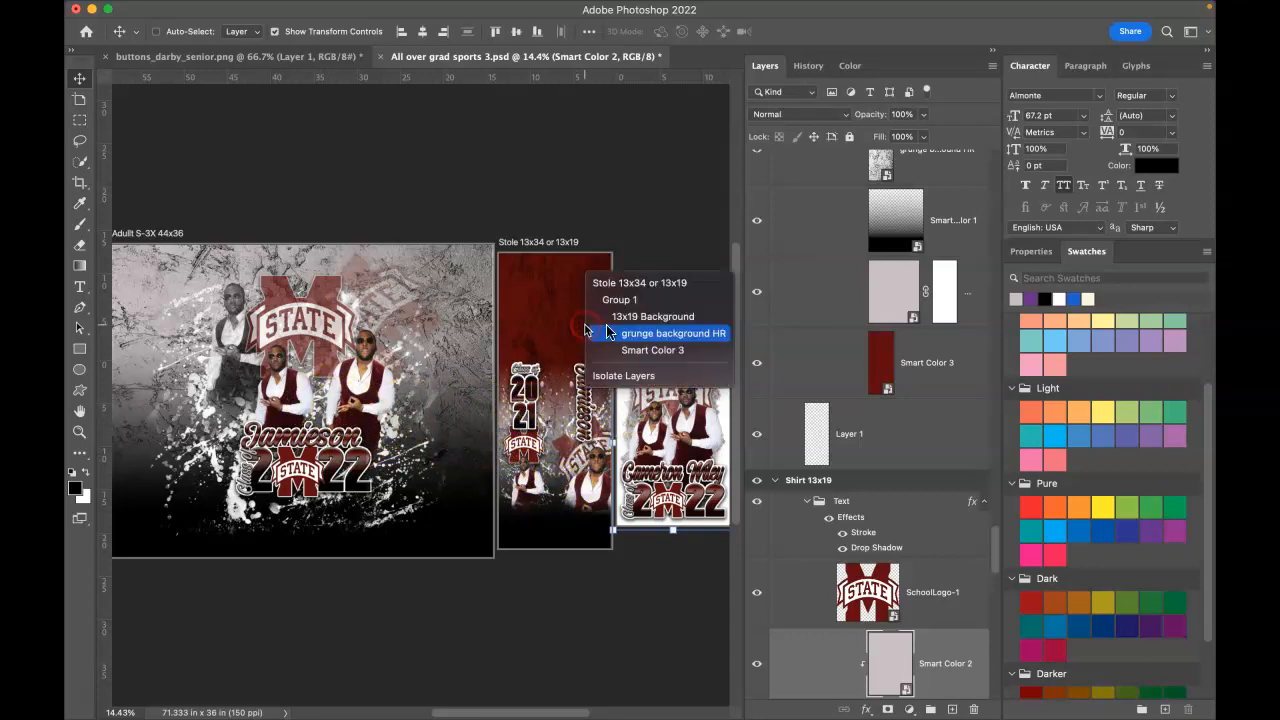
pyautogui.click(646, 285)
pyautogui.press('super+0')
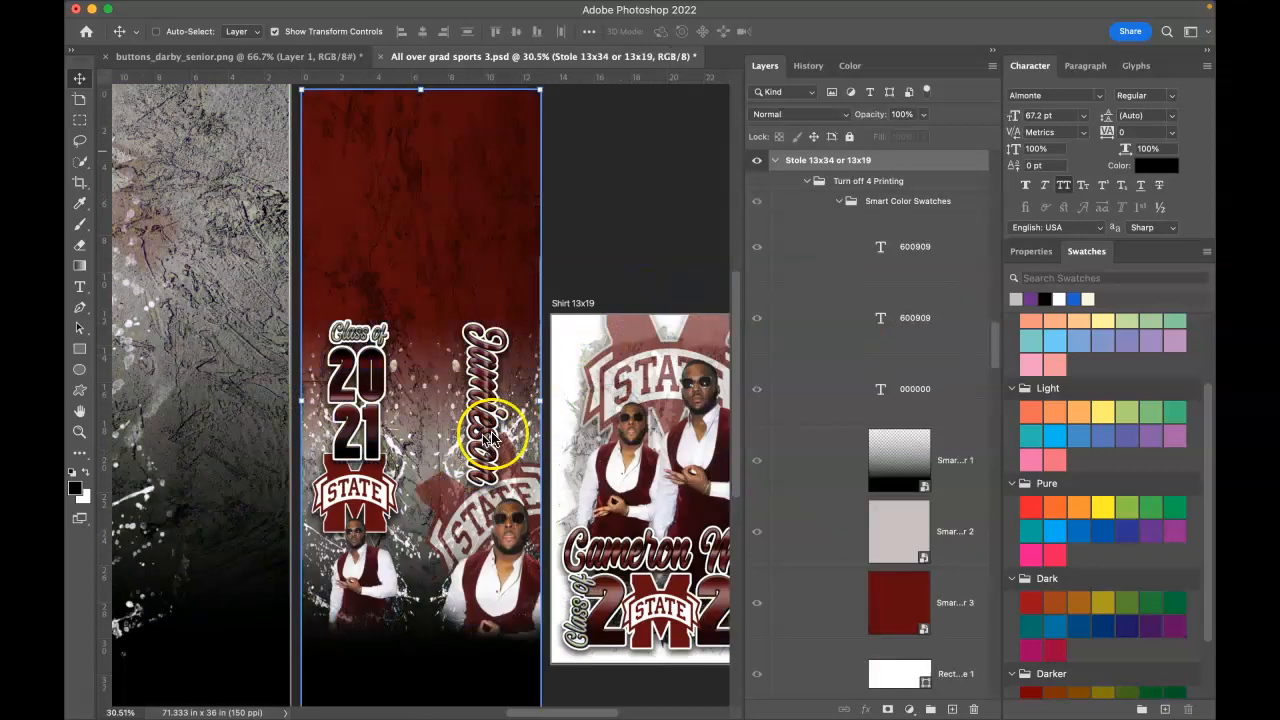
# Step: Save the design and replace the stole's vertical name text with the graduate's full name
pyautogui.rightClick(492, 432)
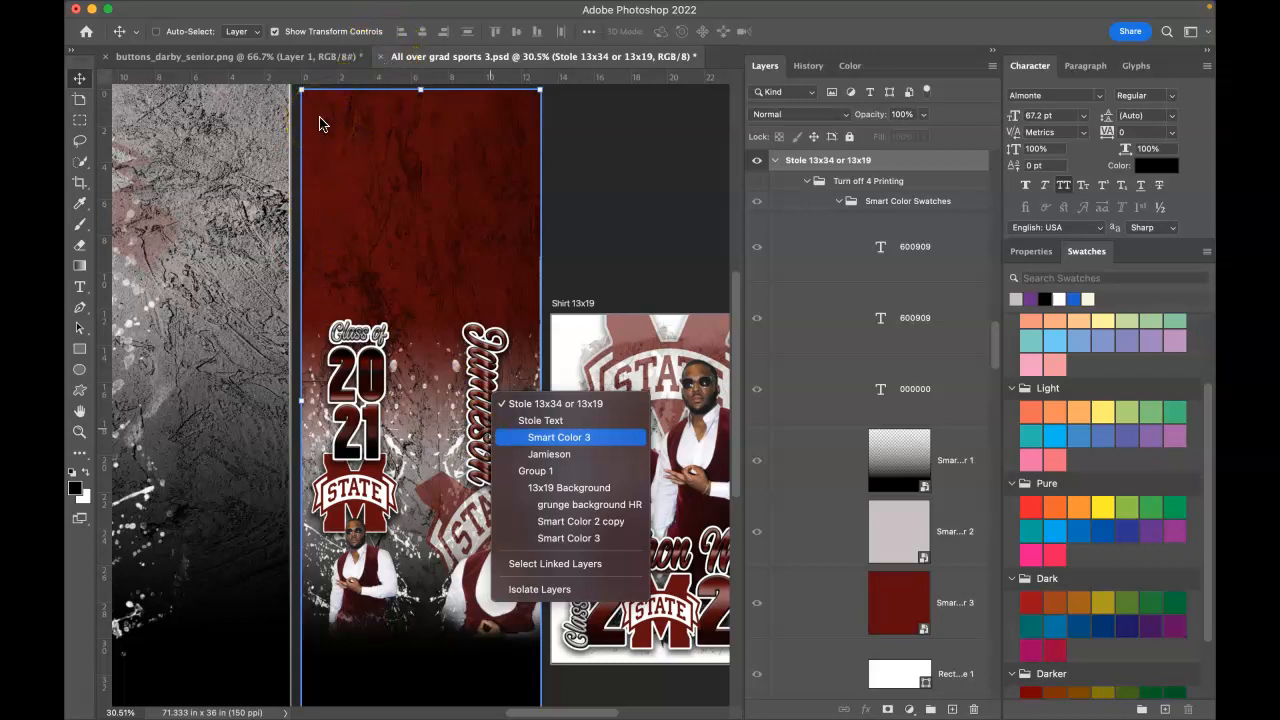
pyautogui.press('super+s')
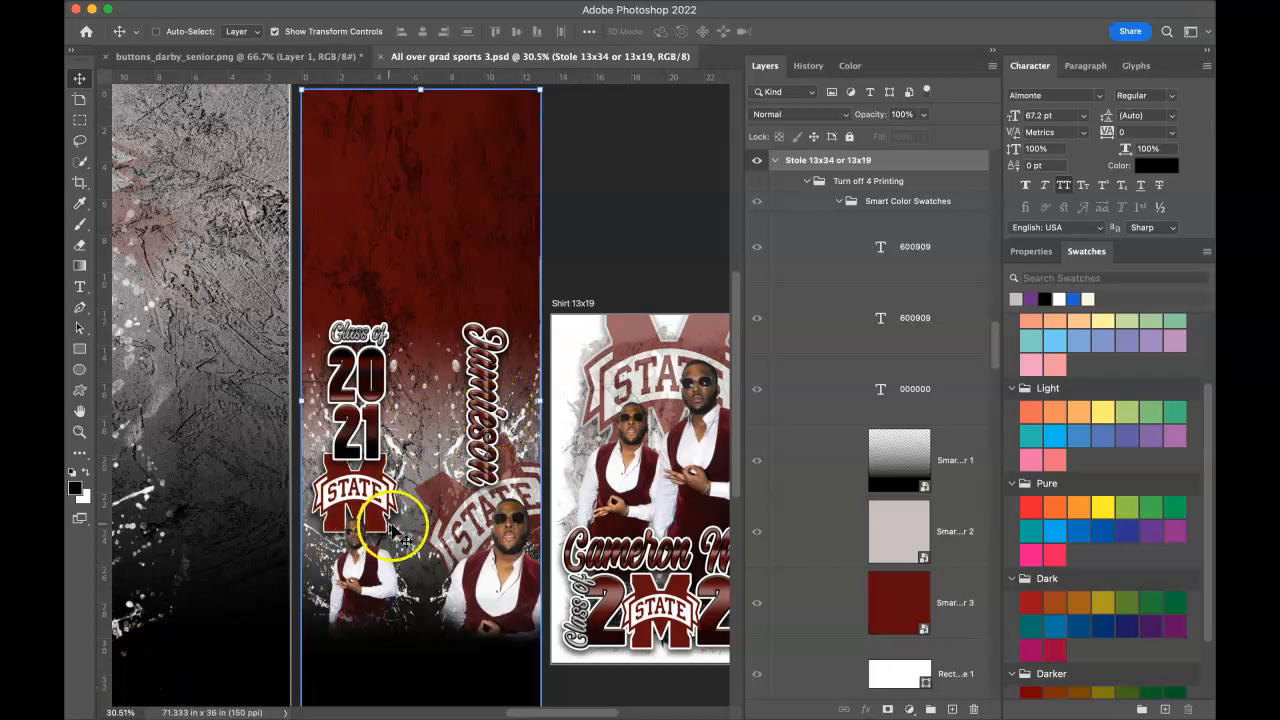
pyautogui.rightClick(487, 405)
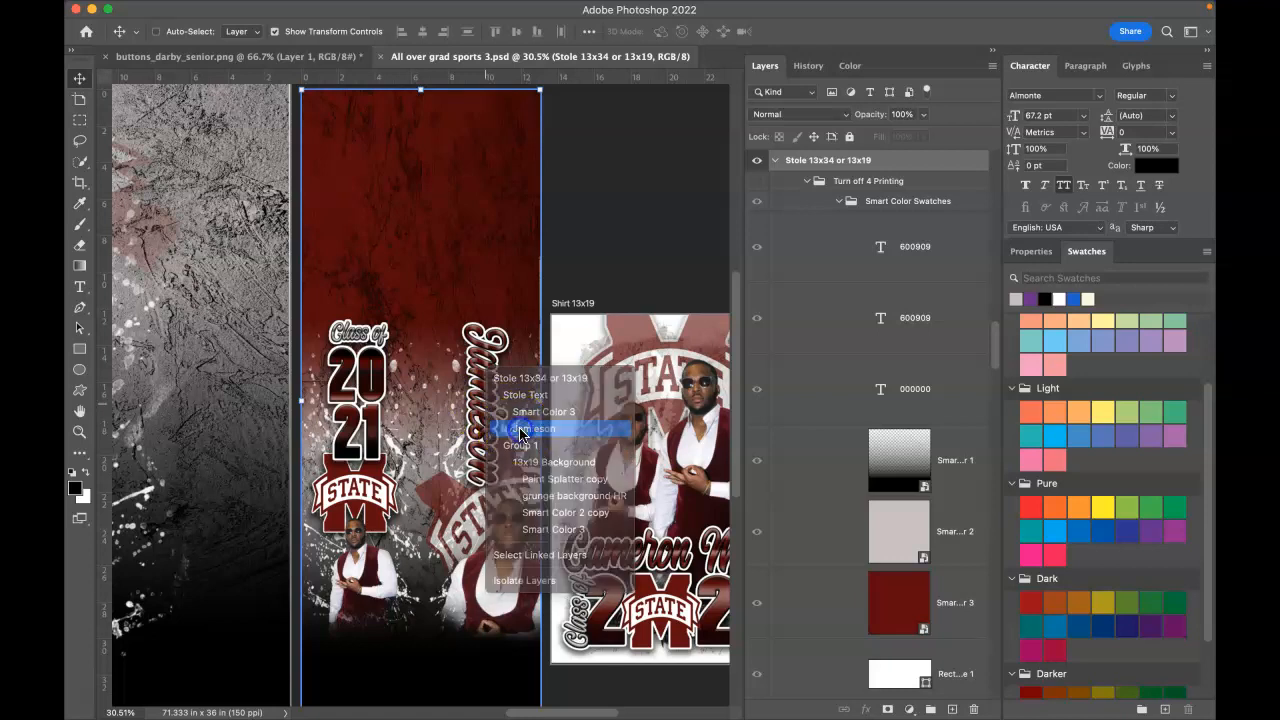
pyautogui.click(520, 430)
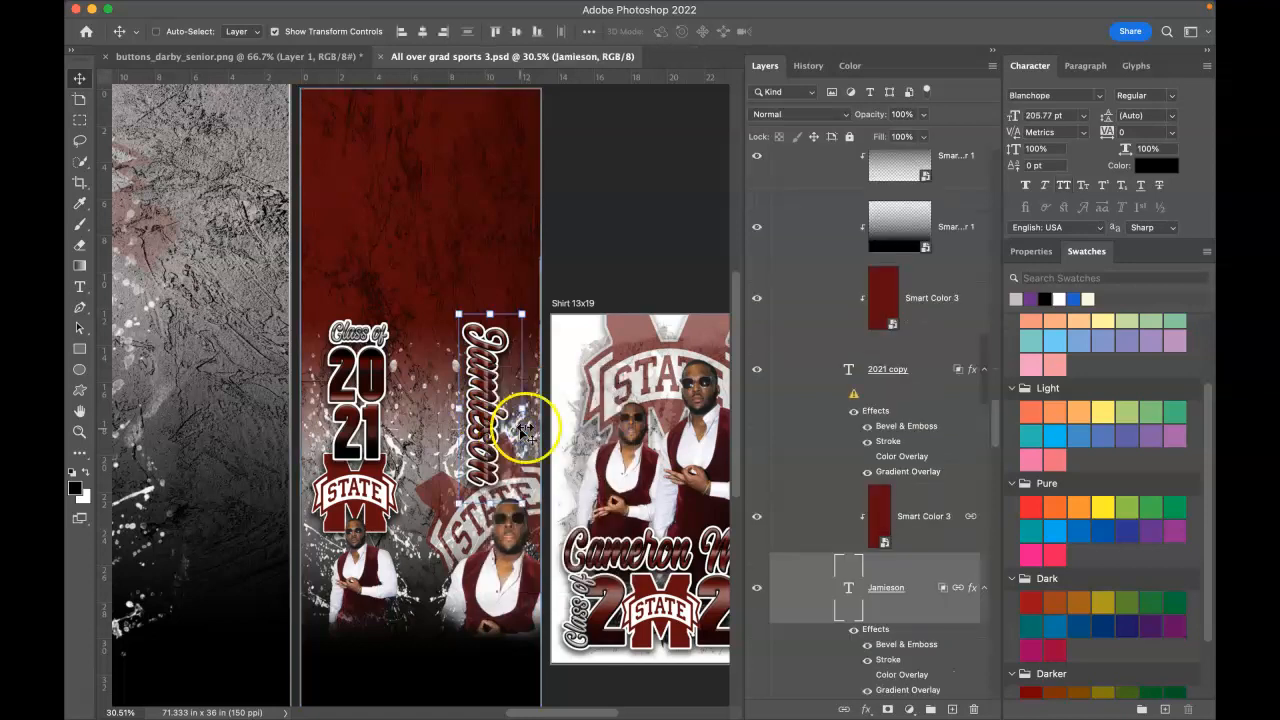
pyautogui.doubleClick(849, 590)
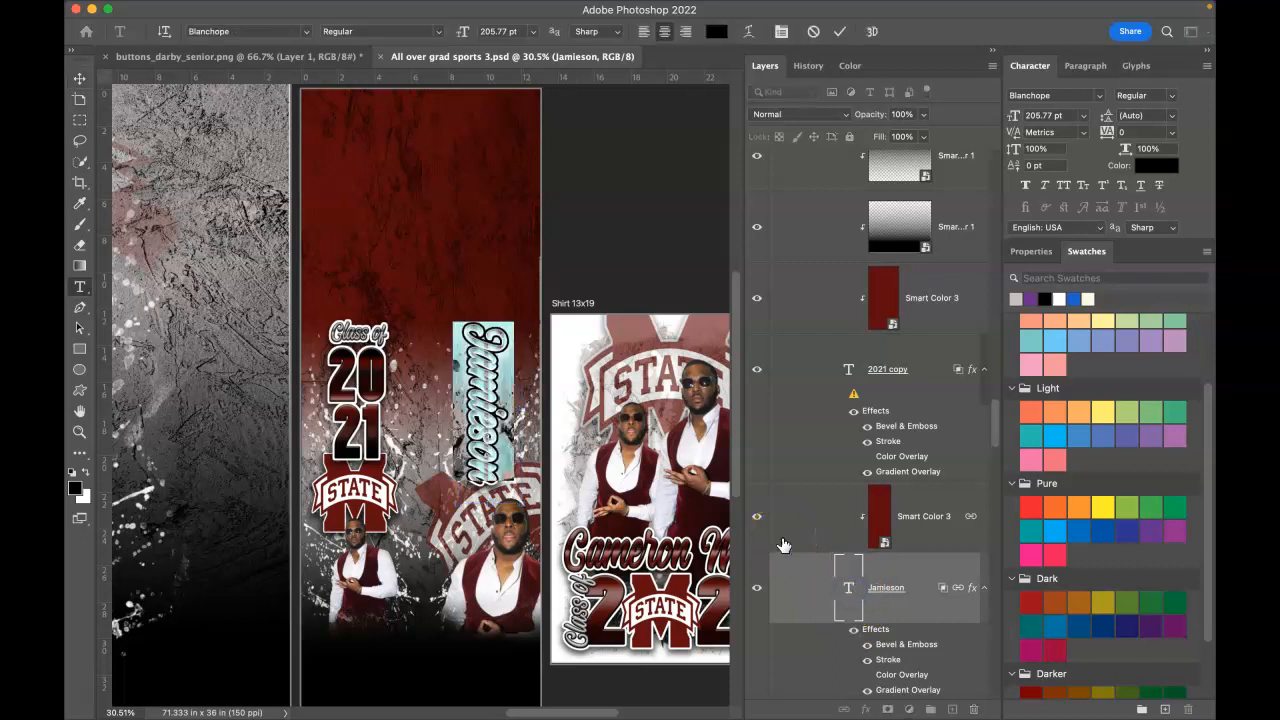
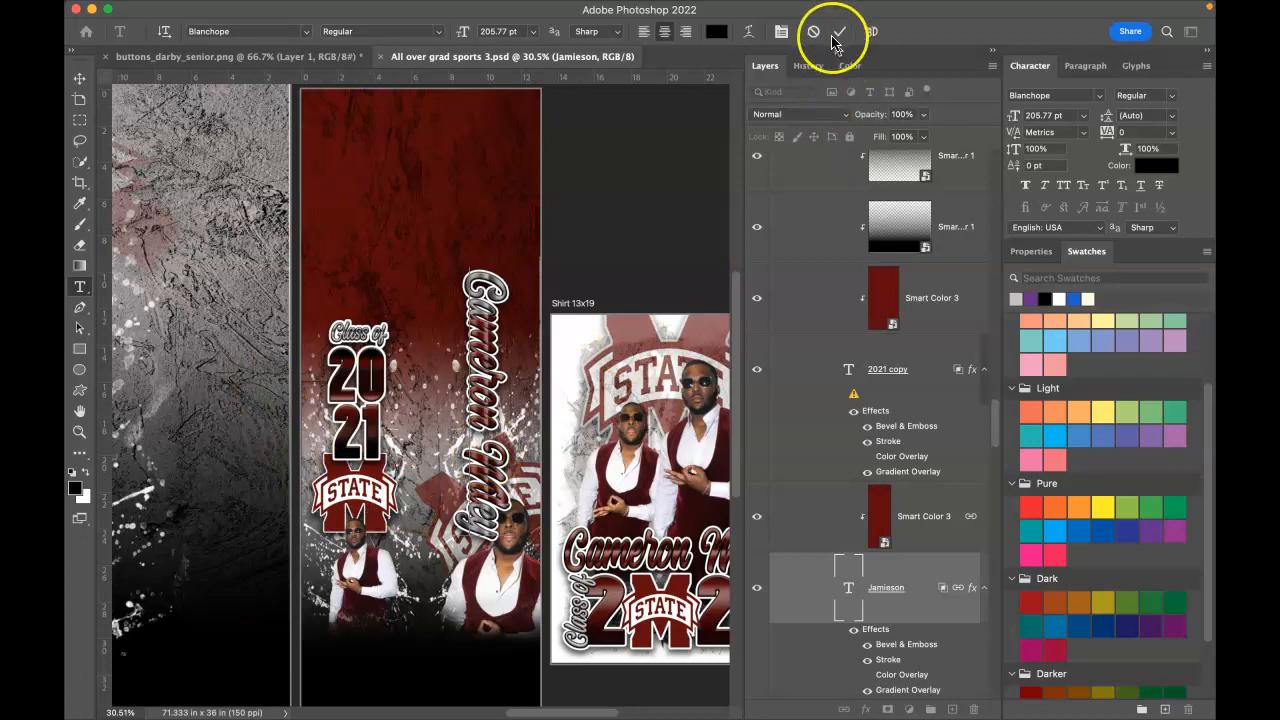
pyautogui.click(836, 36)
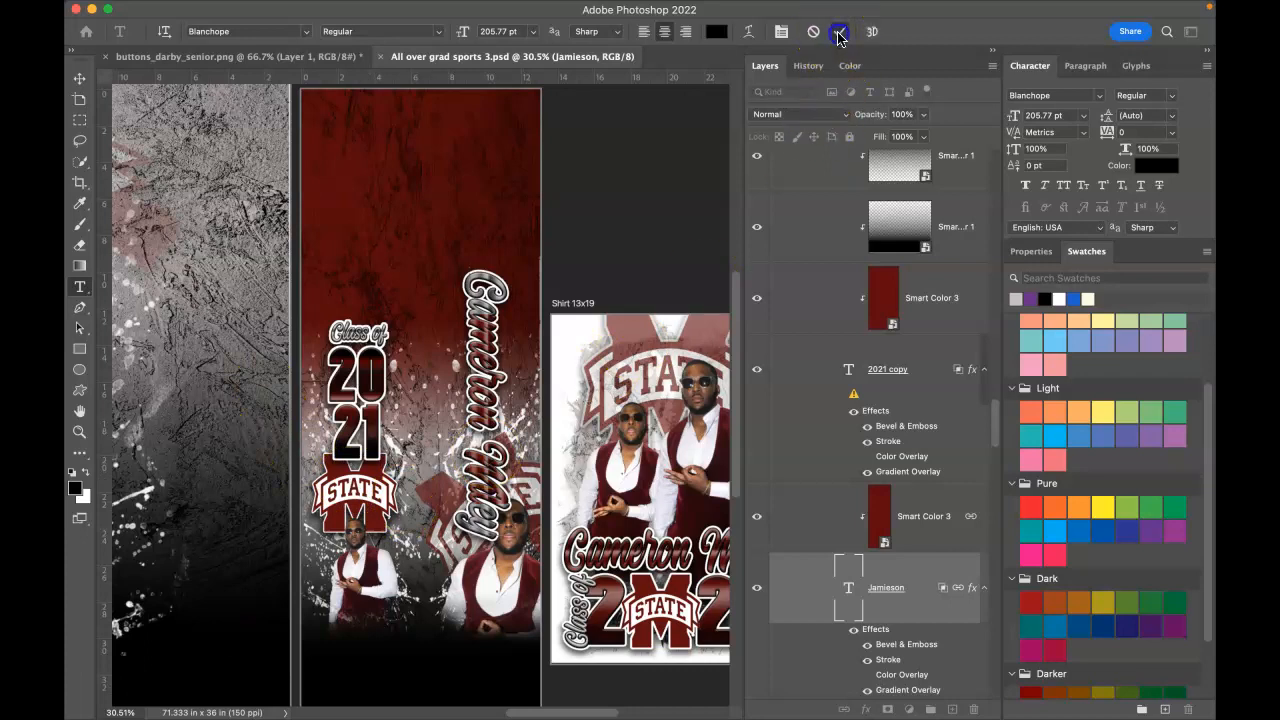
pyautogui.press('v')
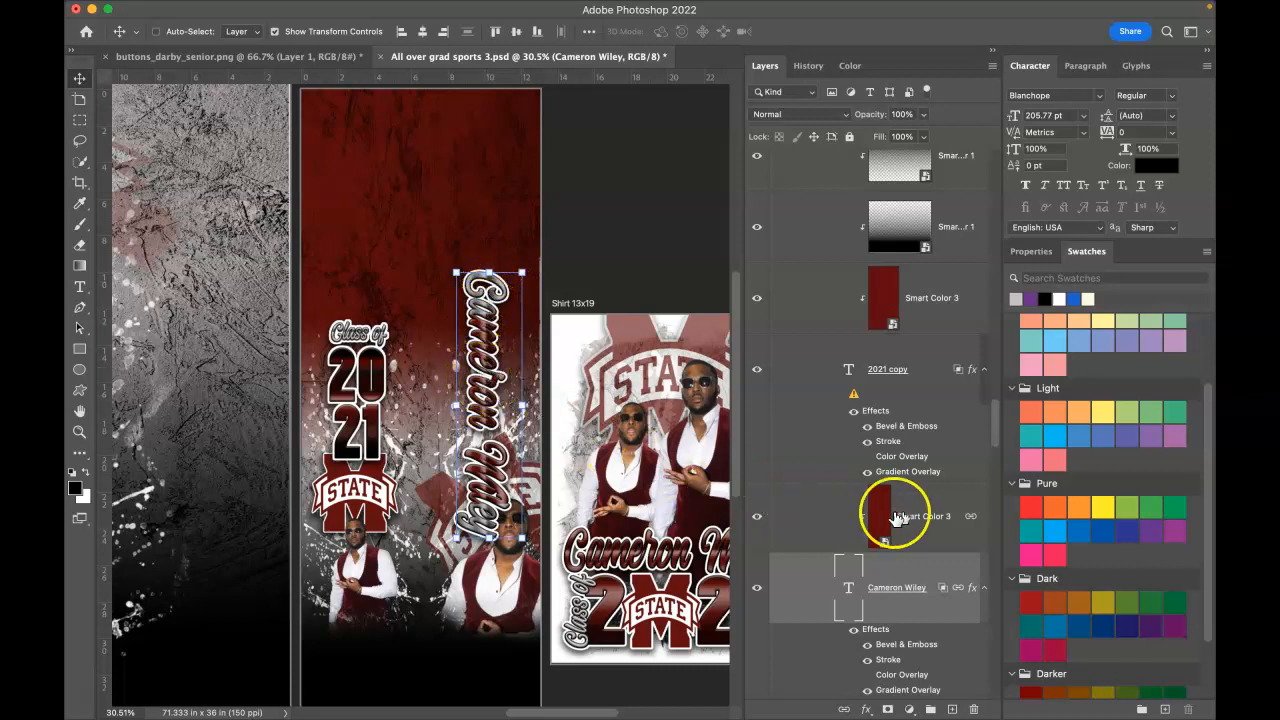
# Step: Unlink the Smart Color 3 overlay from the name text layer
pyautogui.click(758, 518)
pyautogui.click(758, 518)
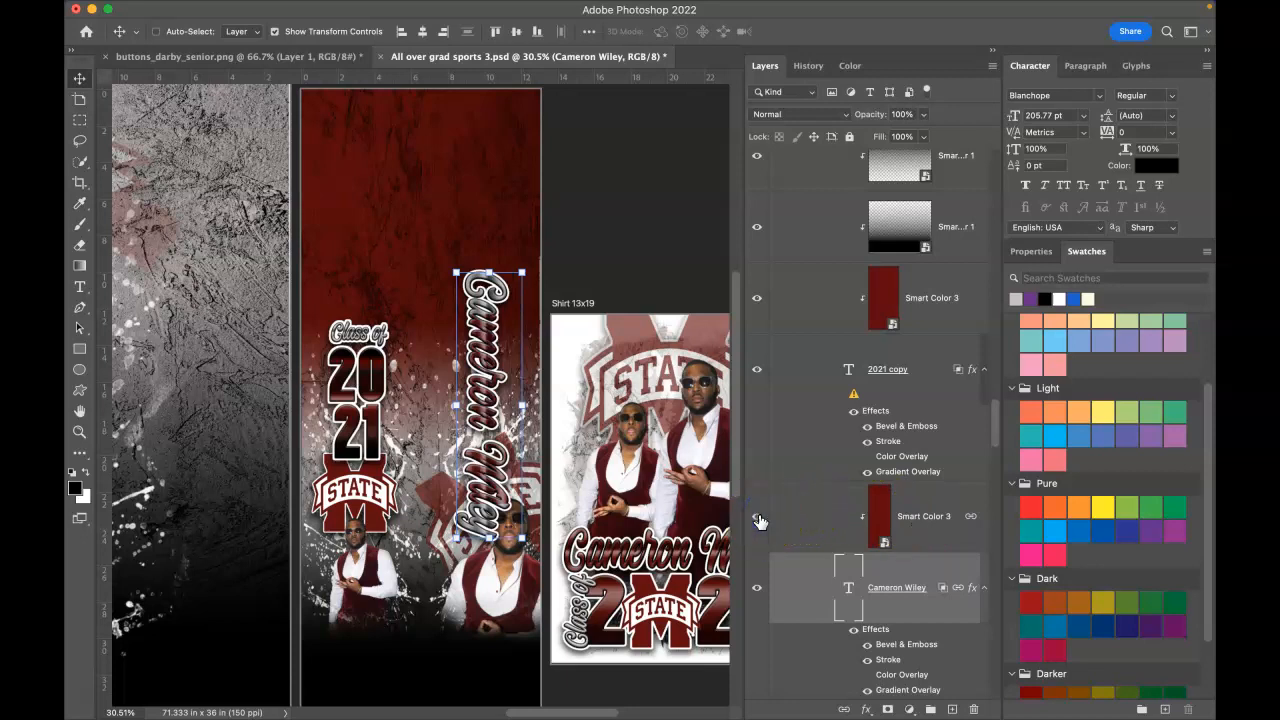
pyautogui.rightClick(970, 522)
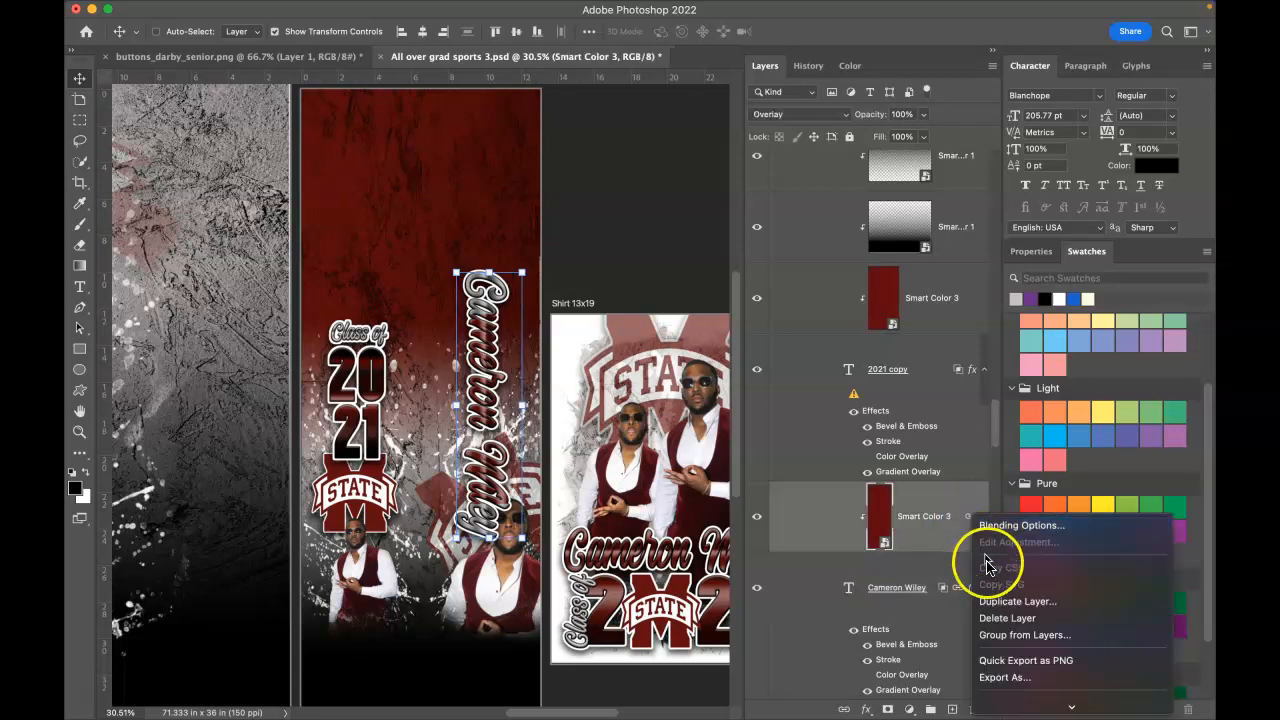
pyautogui.moveTo(1097, 708)
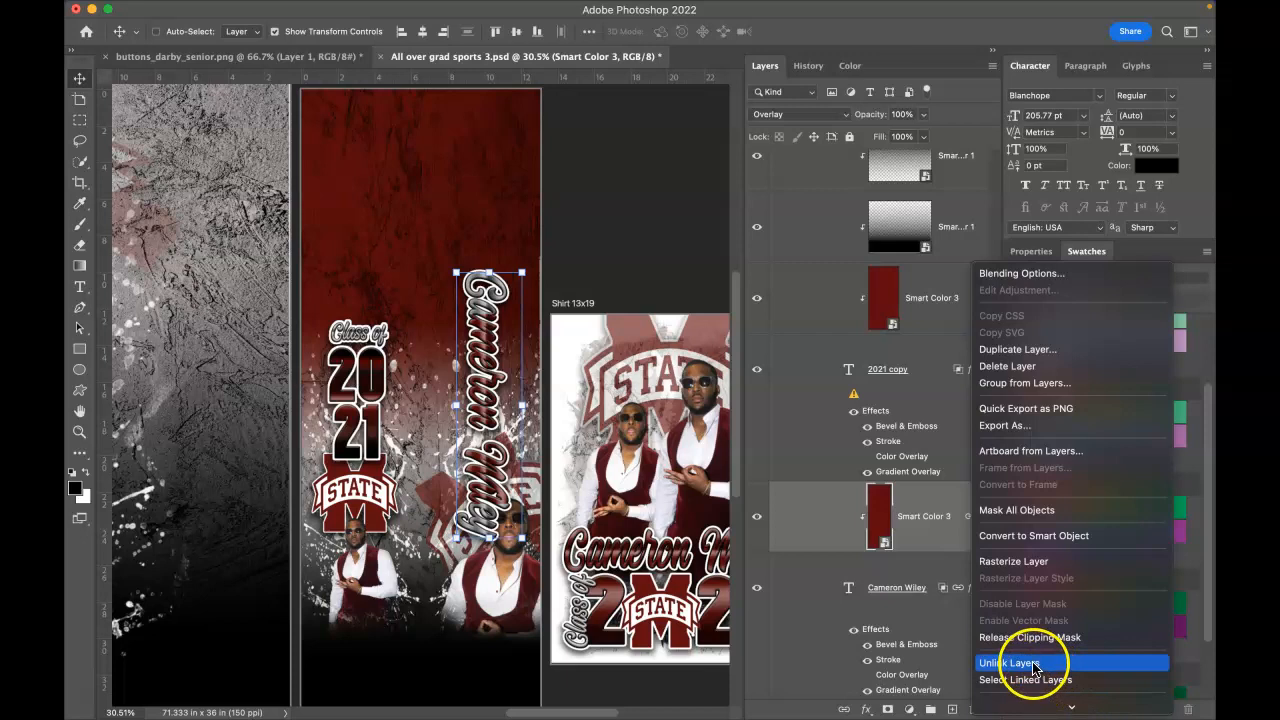
pyautogui.click(1034, 664)
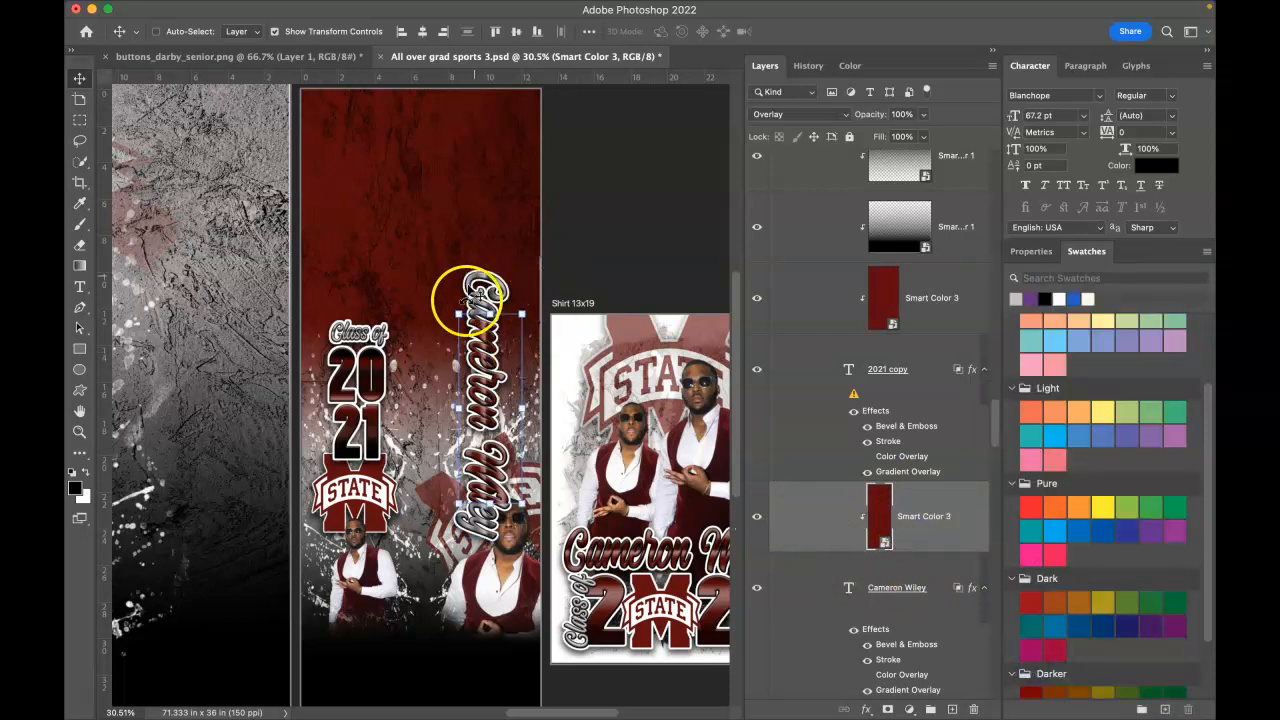
# Step: Stretch the stole's name text taller and wider, then shift it
pyautogui.moveTo(481, 312); pyautogui.dragTo(490, 262)
pyautogui.moveTo(490, 500); pyautogui.dragTo(490, 545)
pyautogui.click(848, 31)
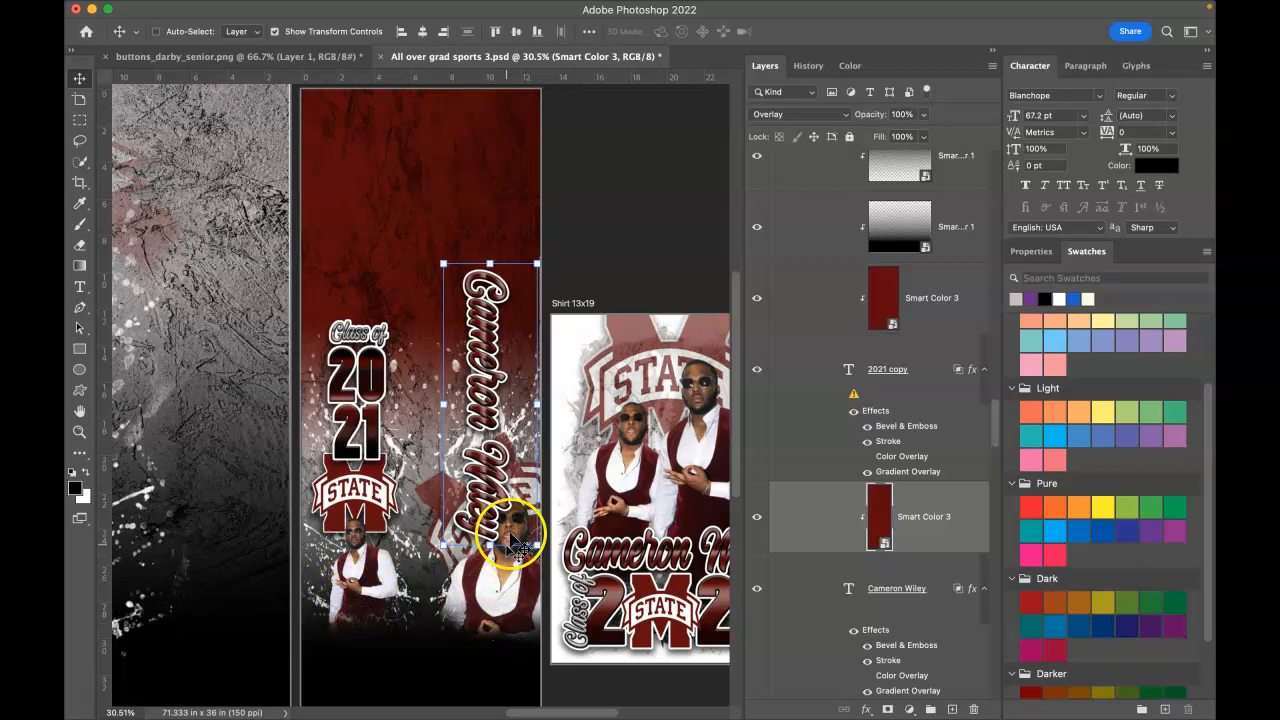
pyautogui.moveTo(481, 376); pyautogui.dragTo(535, 378)
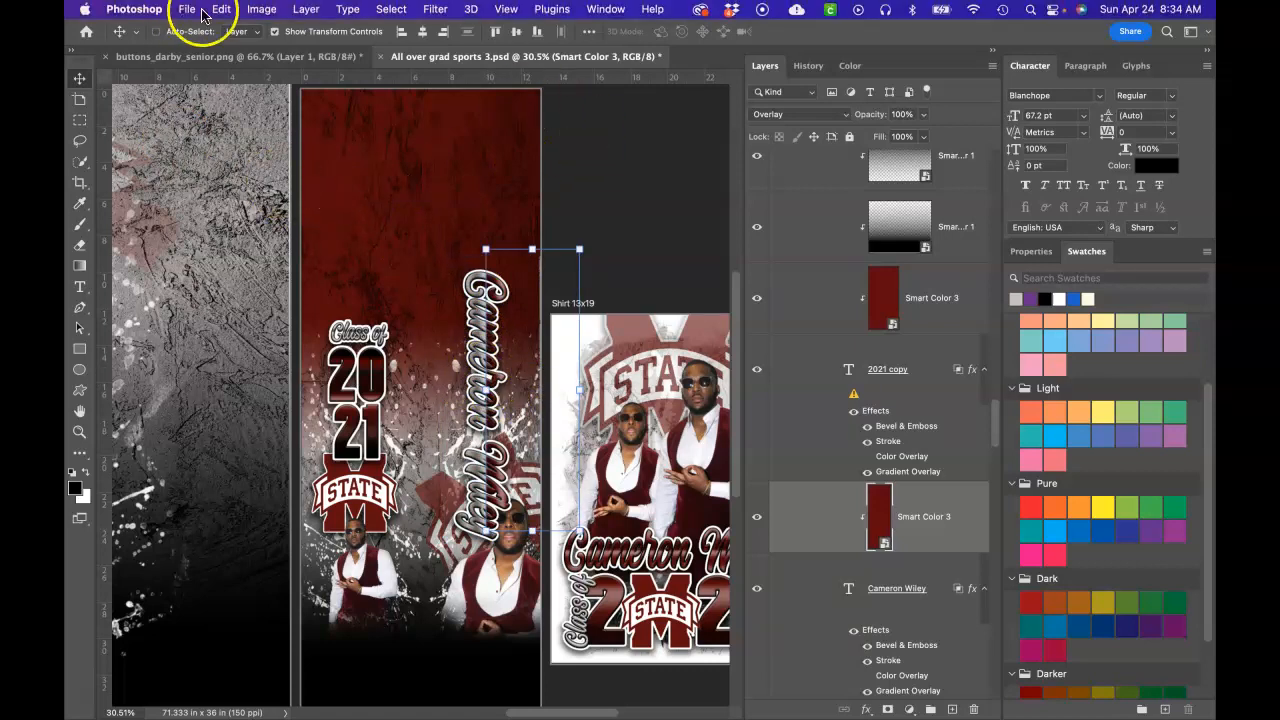
# Step: Undo the last move and relink Smart Color 3 with the name text layer
pyautogui.click(221, 9)
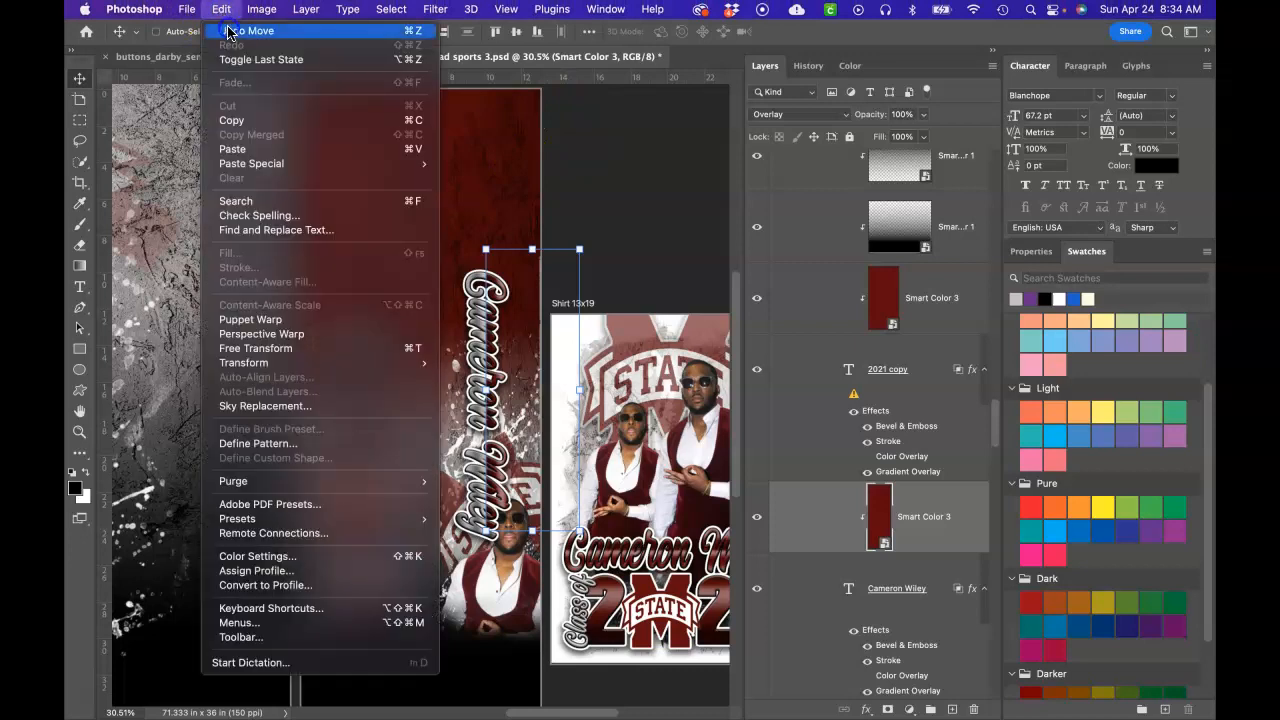
pyautogui.click(227, 31)
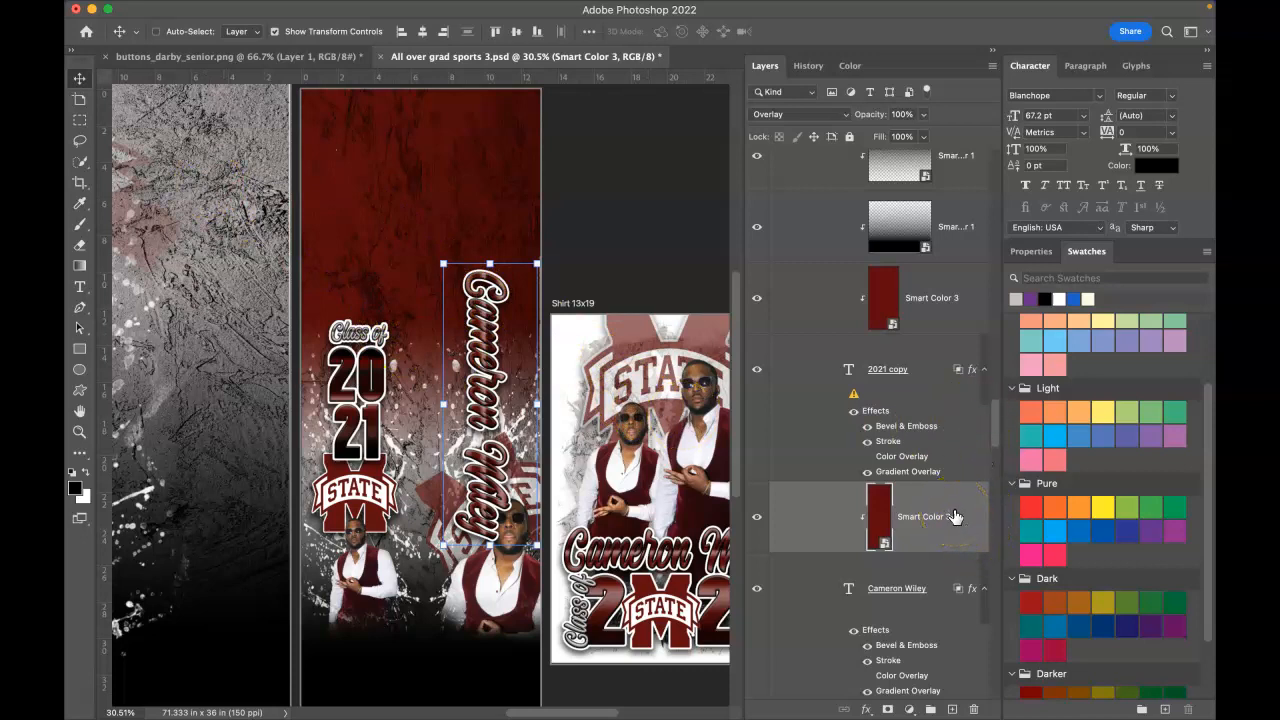
pyautogui.click(922, 530)
pyautogui.click(920, 540)
pyautogui.keyDown('shift'); pyautogui.click(918, 578); pyautogui.keyUp('shift')
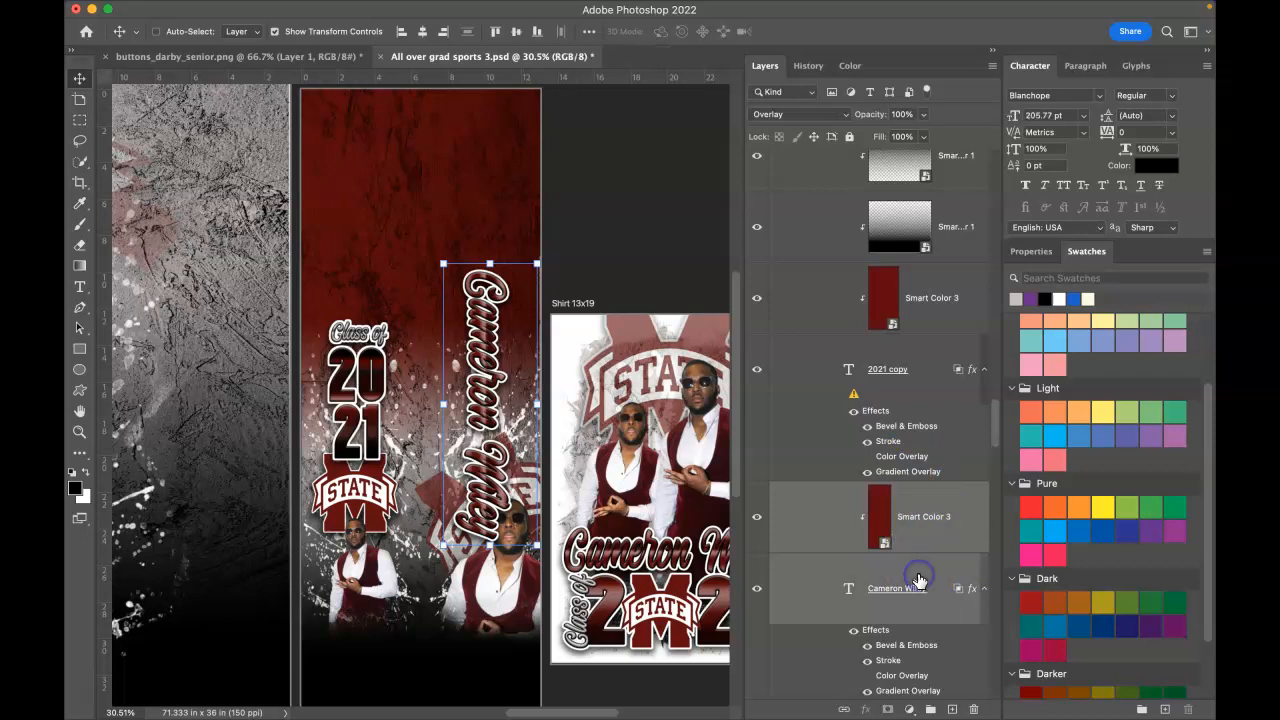
pyautogui.rightClick(955, 527)
pyautogui.moveTo(1017, 705)
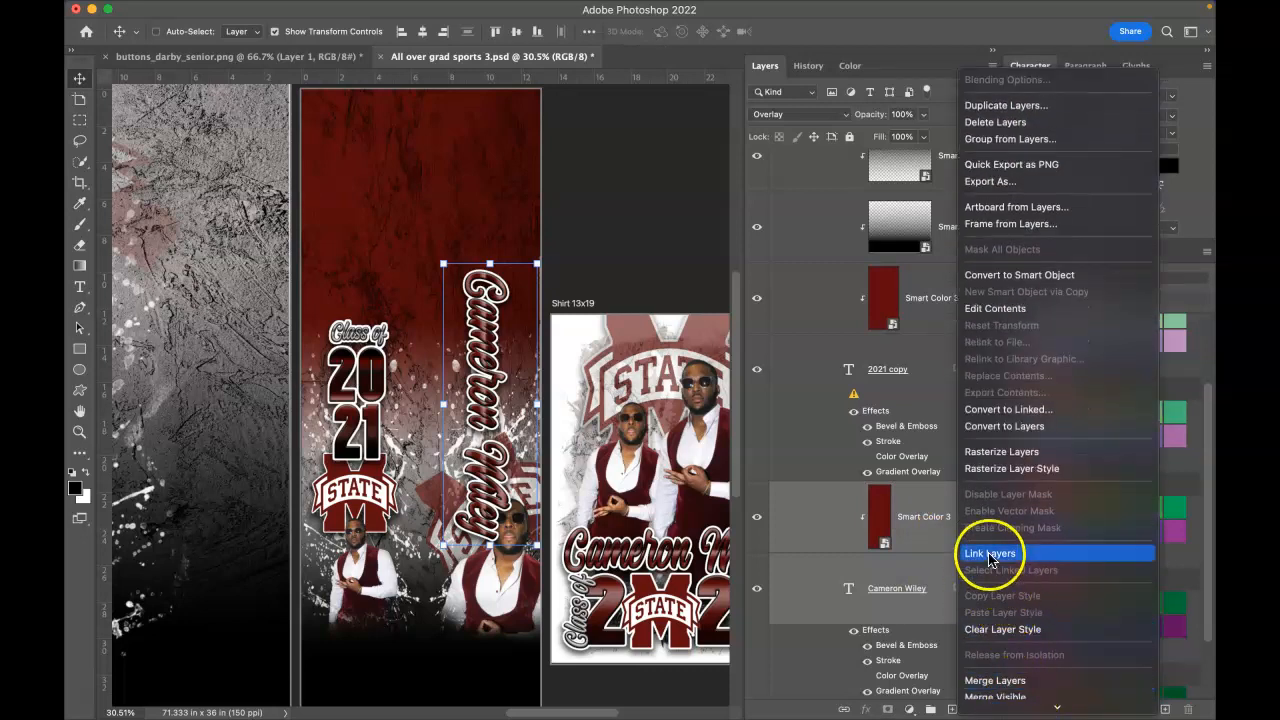
pyautogui.click(988, 554)
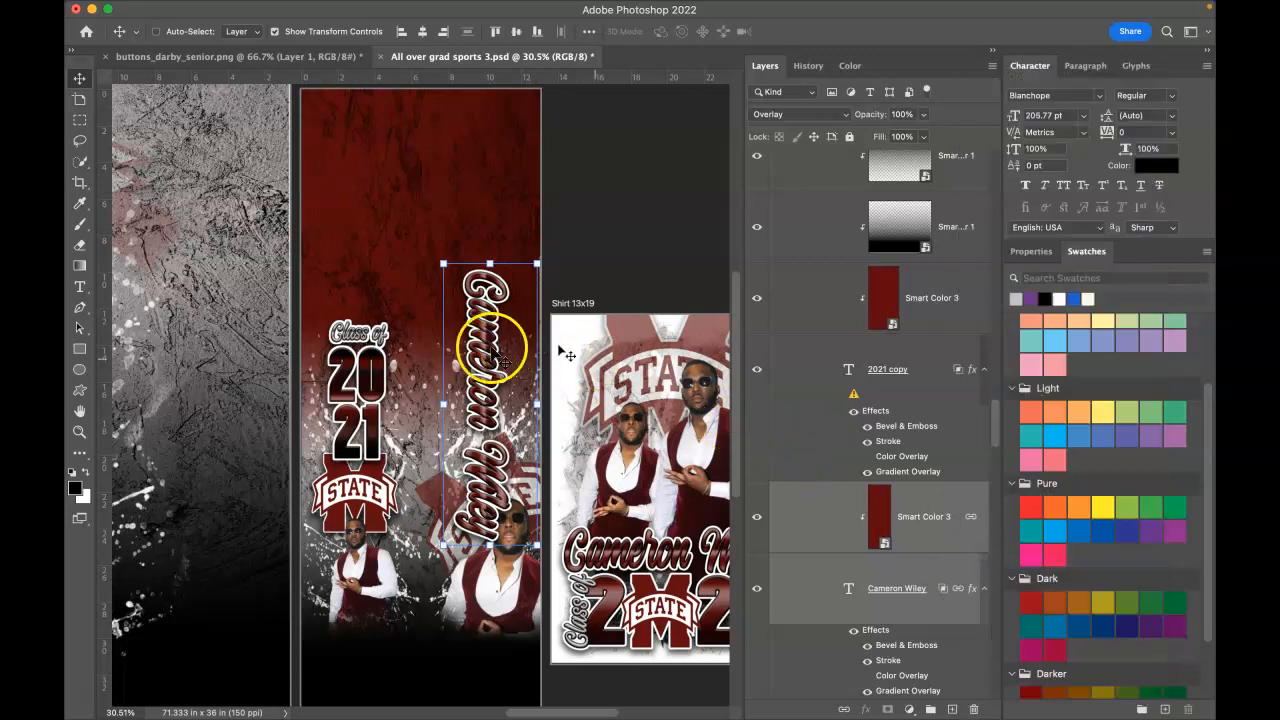
# Step: Move the linked name and overlay slightly up, then select the Stole 13x34 or 13x19 artboard
pyautogui.moveTo(484, 362); pyautogui.dragTo(486, 349)
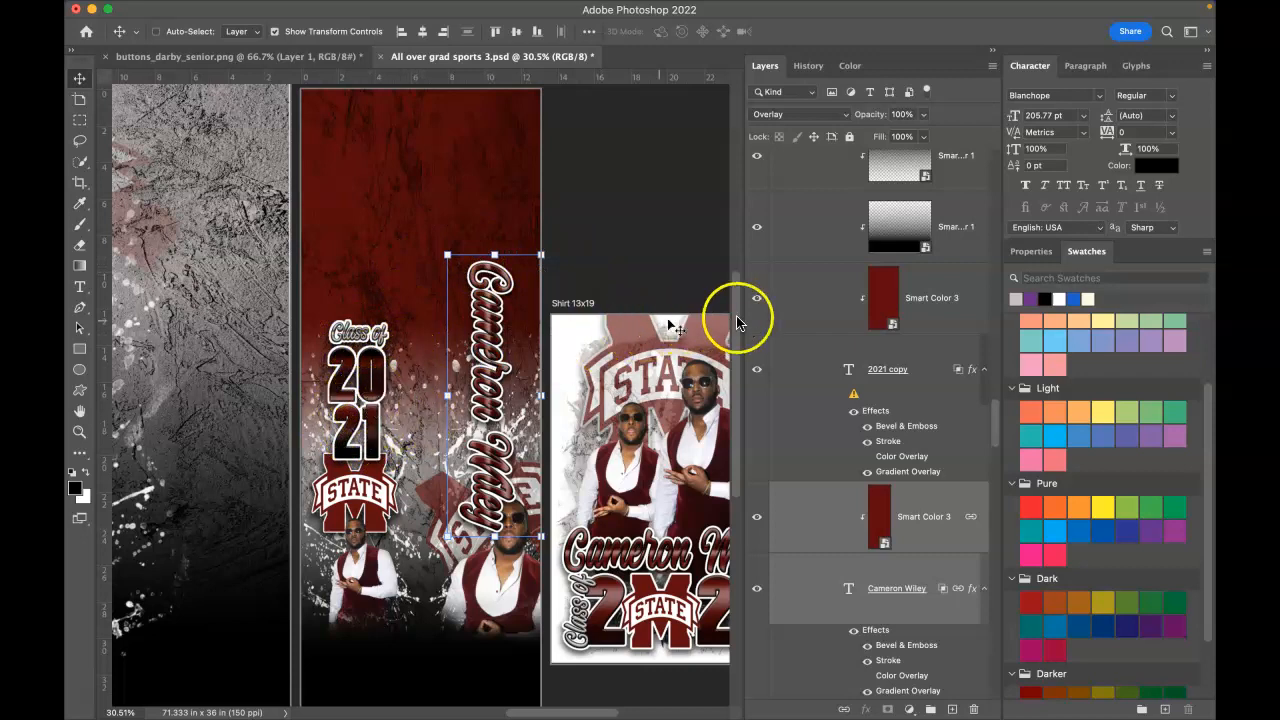
pyautogui.scroll(3, 807, 328)
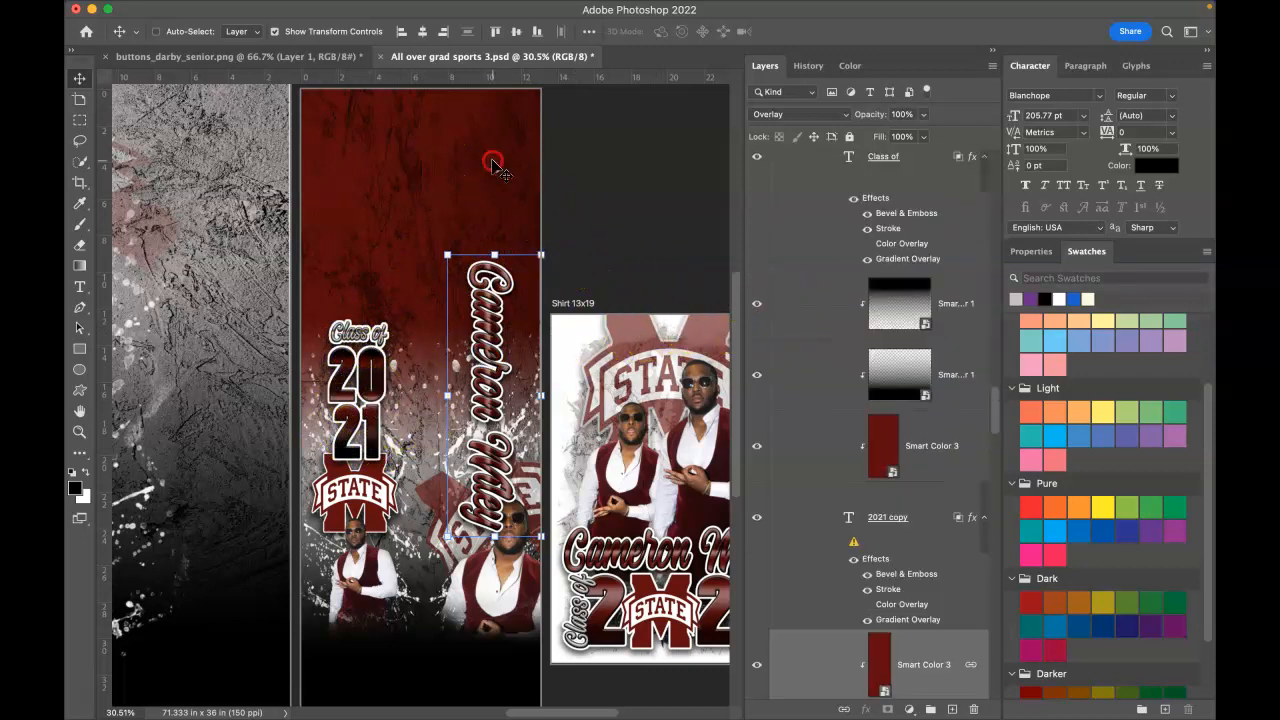
pyautogui.rightClick(490, 108)
pyautogui.click(524, 116)
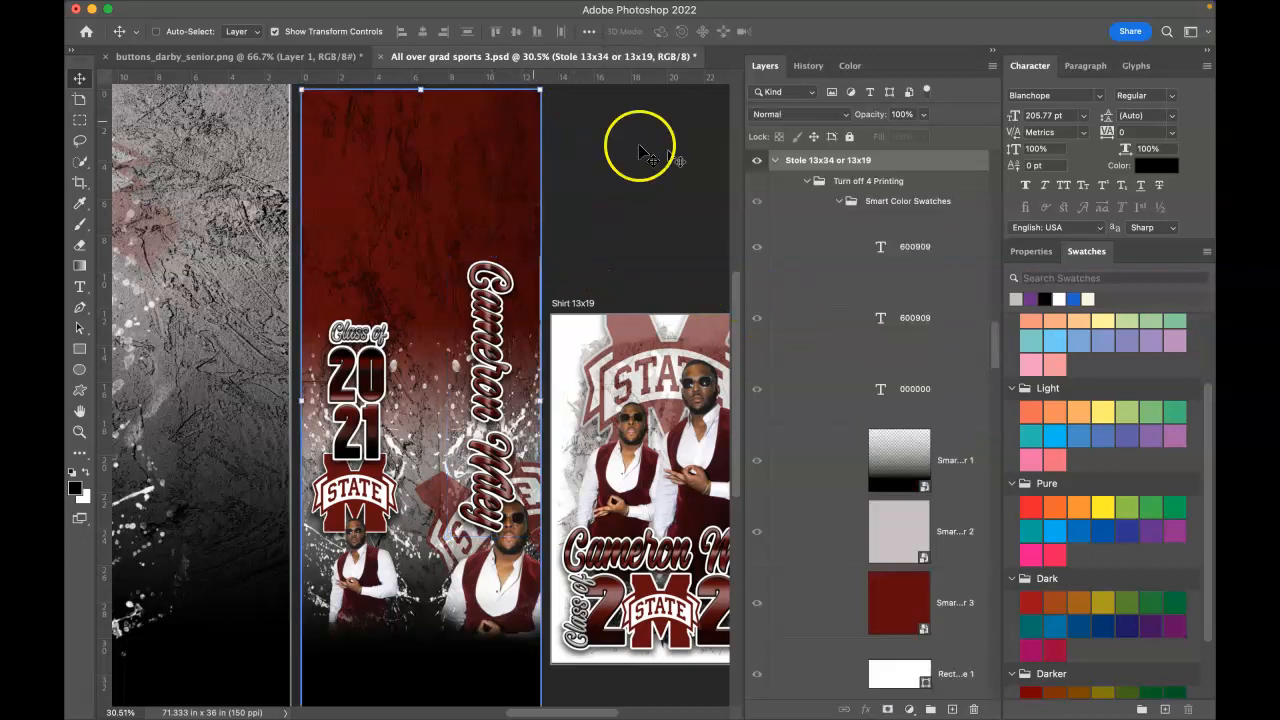
# Step: Show the Turn off 4 Printing group and select the vertical name text layer
pyautogui.click(756, 181)
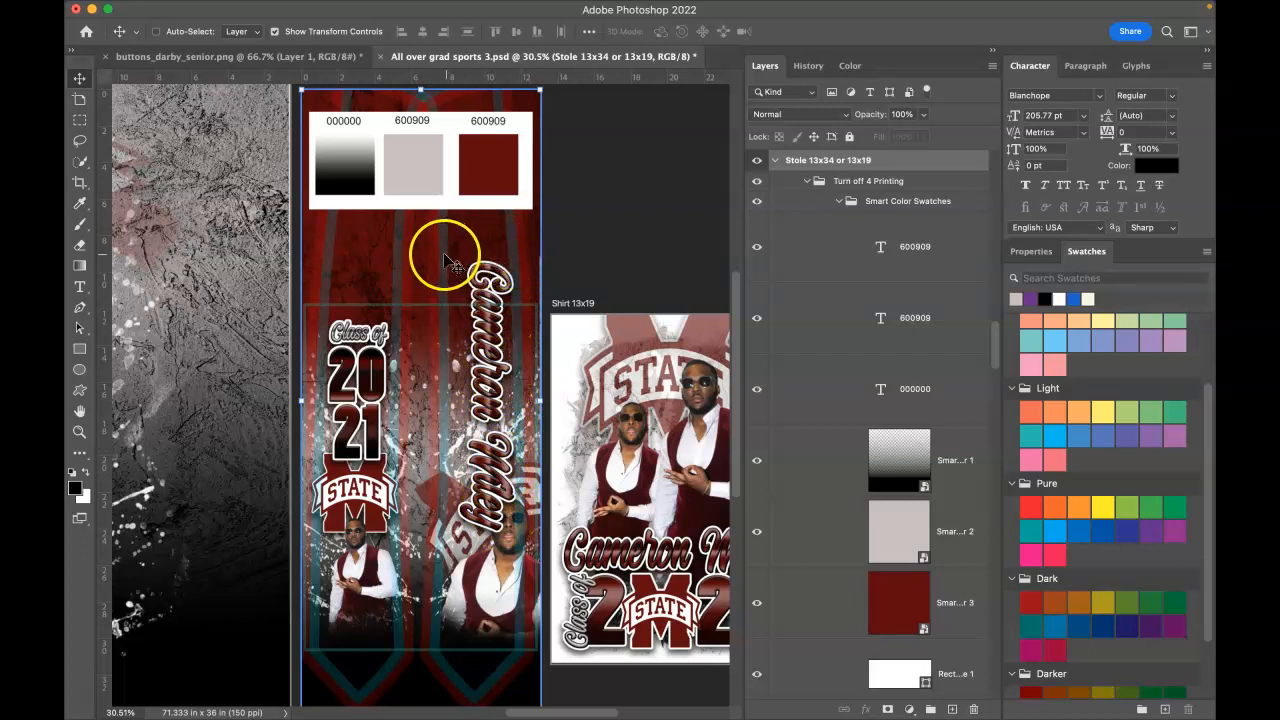
pyautogui.rightClick(494, 314)
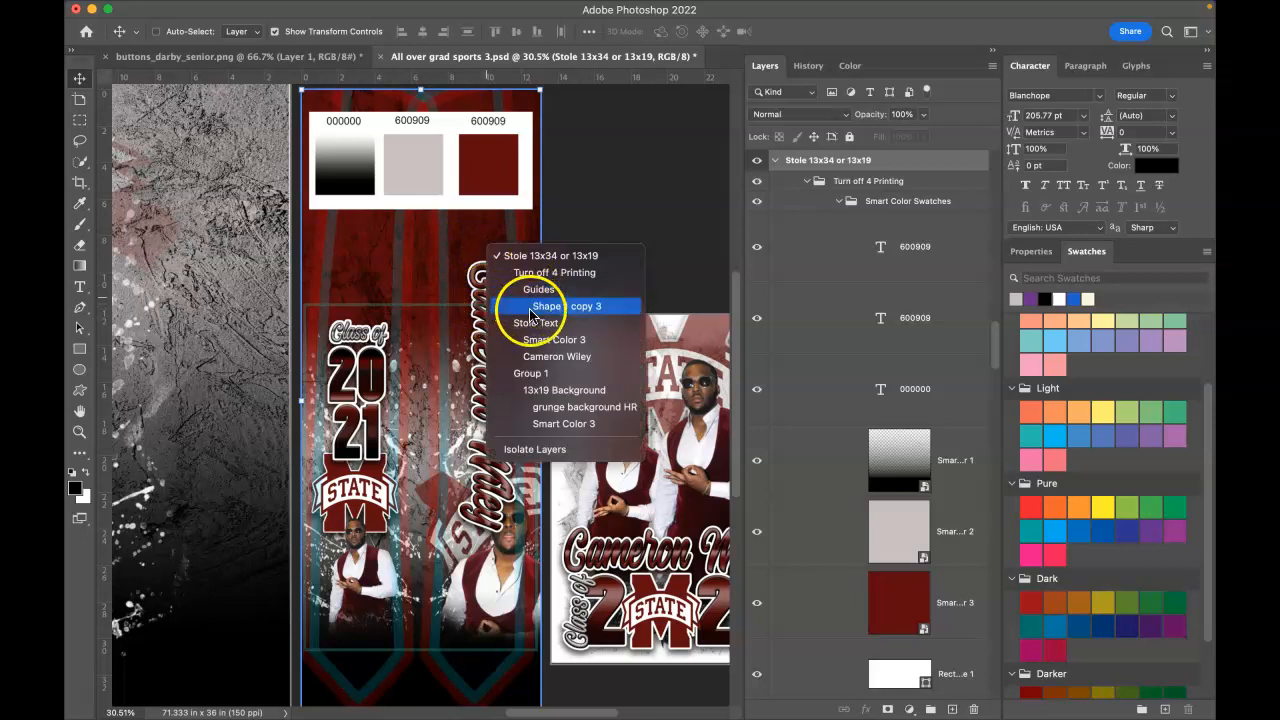
pyautogui.click(500, 356)
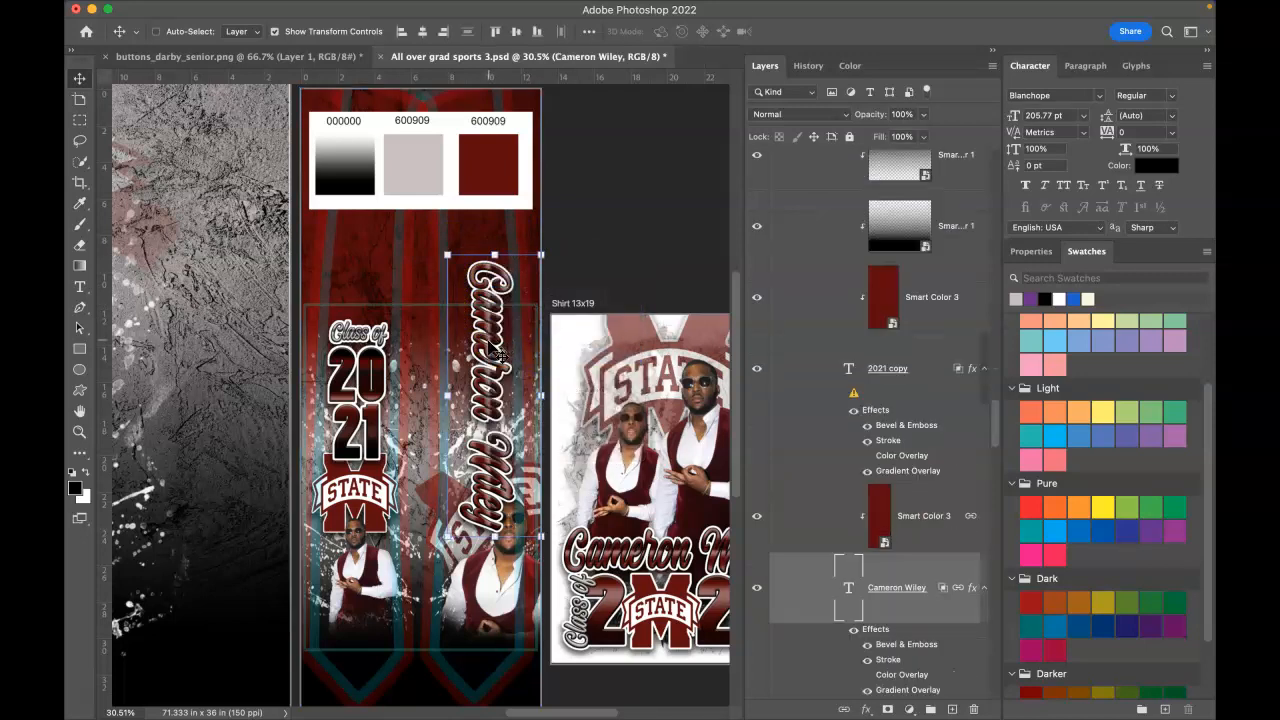
# Step: Nudge the vertical name slightly left and up, then shift it down about 1.36 in
pyautogui.moveTo(484, 343); pyautogui.dragTo(481, 341)
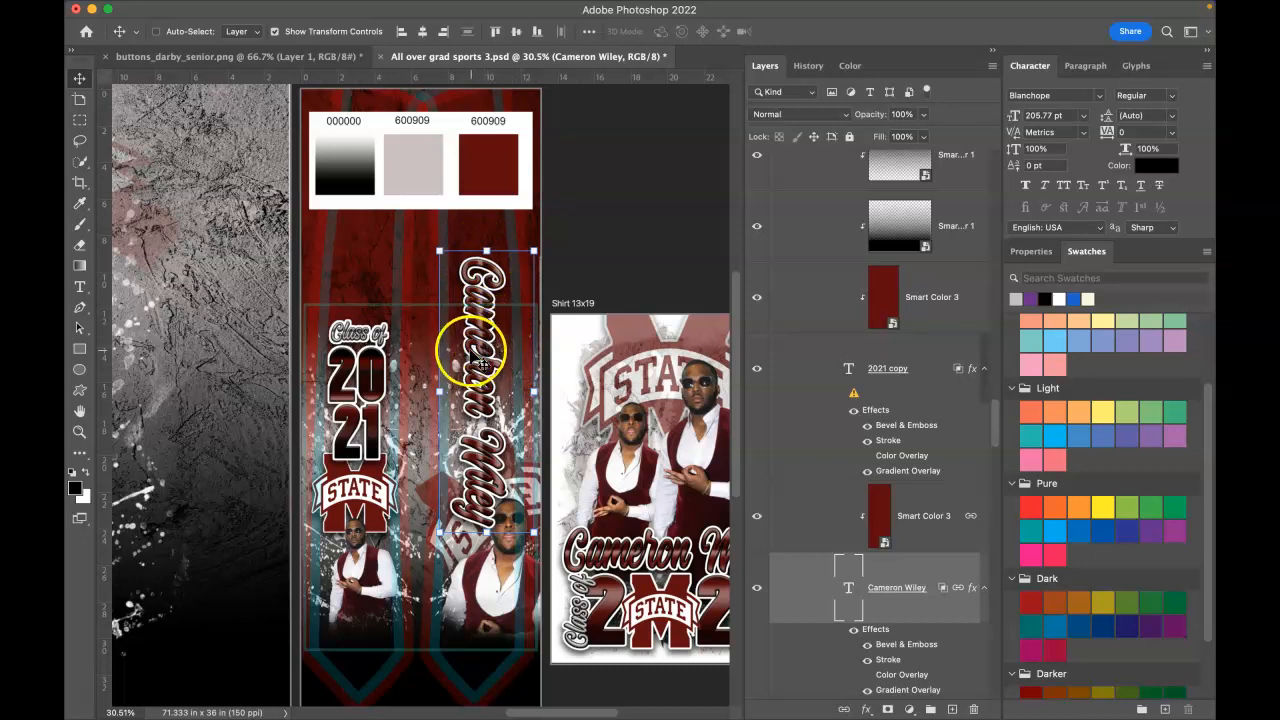
pyautogui.moveTo(475, 357); pyautogui.dragTo(476, 379)
pyautogui.scroll(2, 478, 383)
pyautogui.scroll(-5, 478, 383)
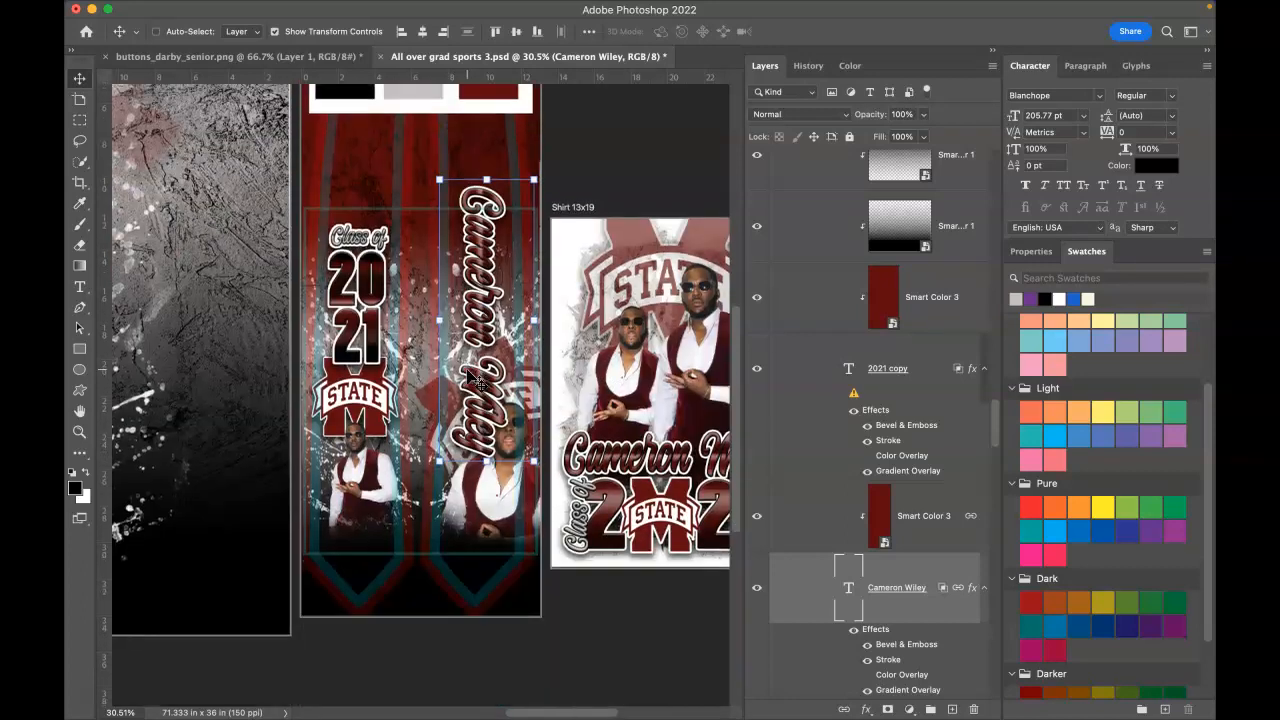
# Step: Select the Photo 2 layer beneath the lower photo on the stole
pyautogui.rightClick(493, 508)
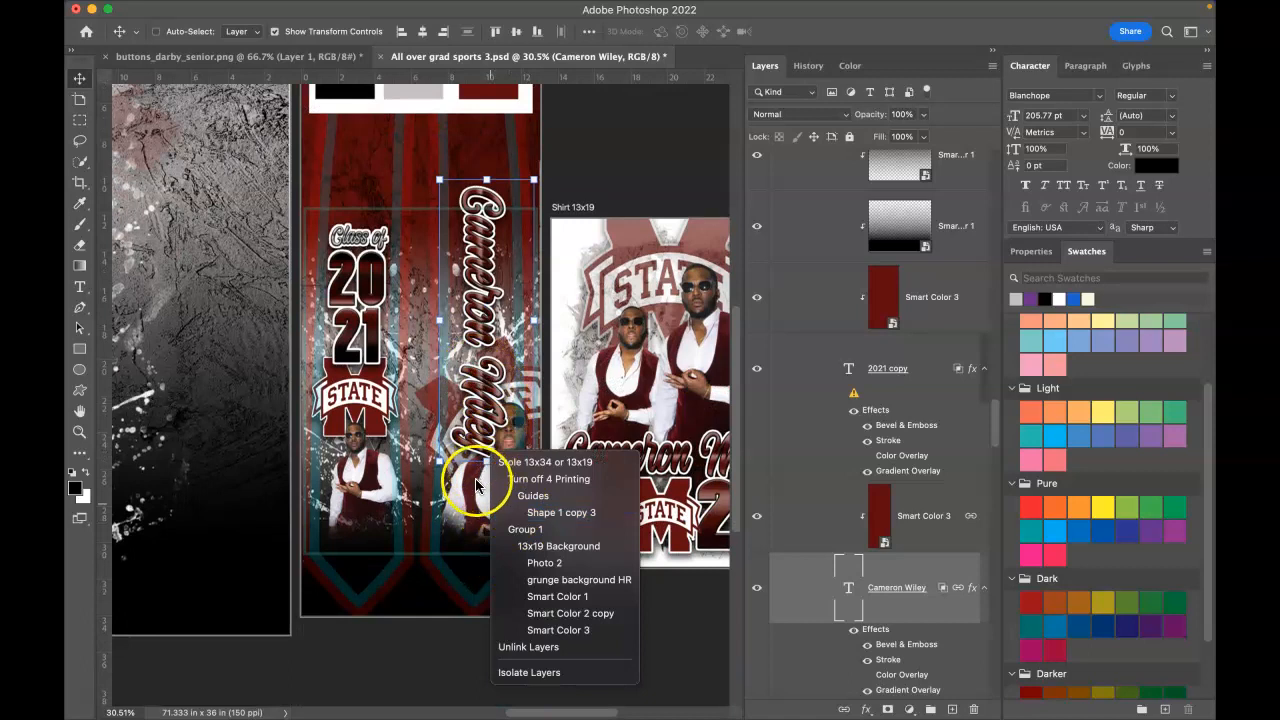
pyautogui.rightClick(477, 486)
pyautogui.click(496, 505)
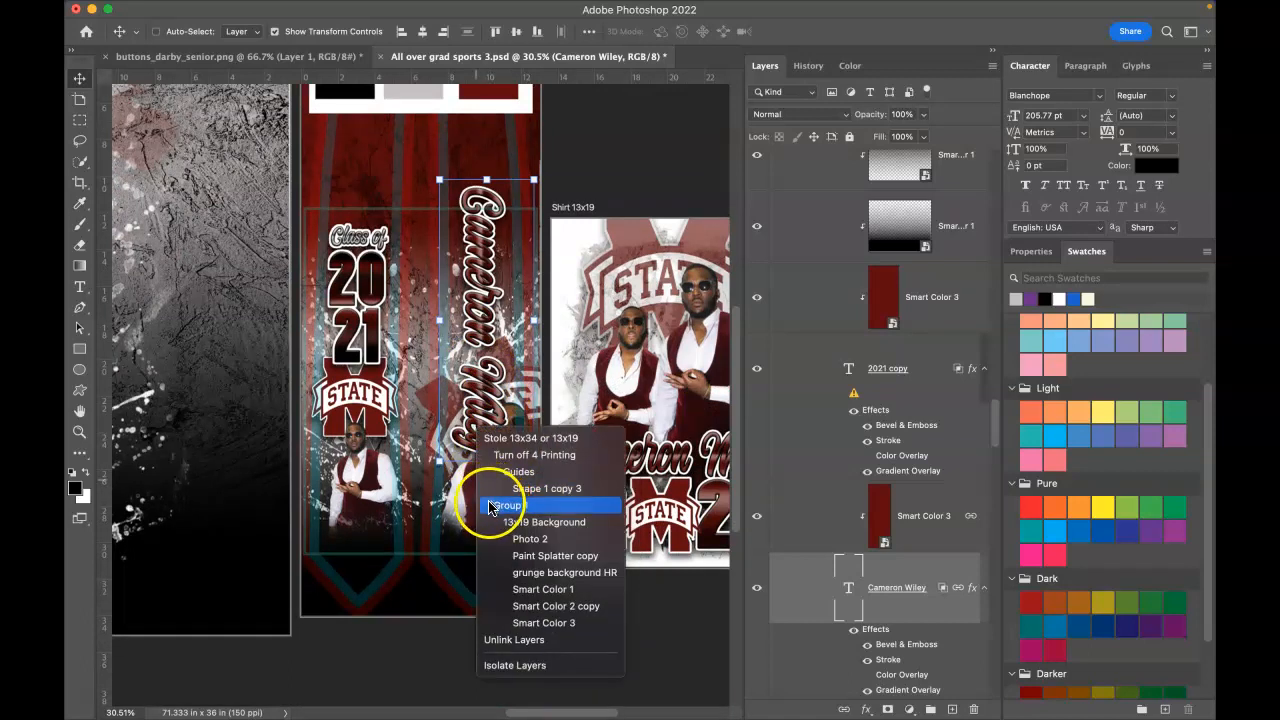
pyautogui.click(481, 505)
pyautogui.rightClick(475, 510)
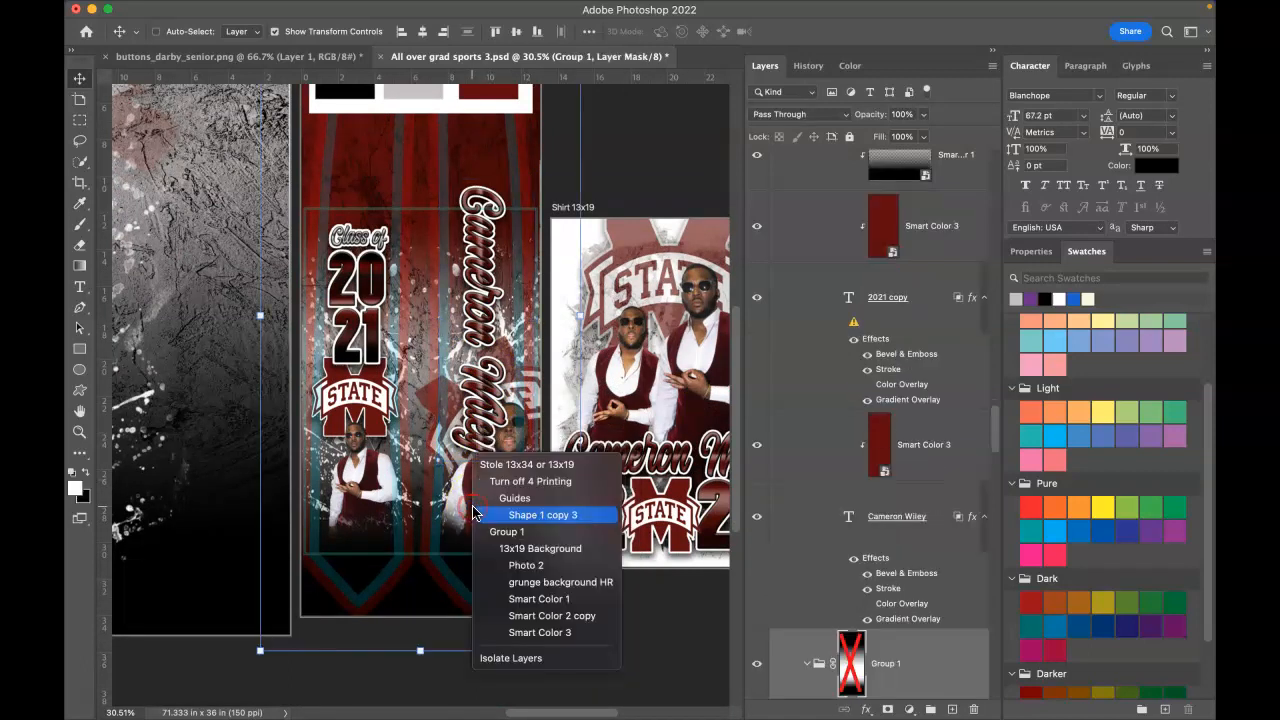
pyautogui.click(510, 565)
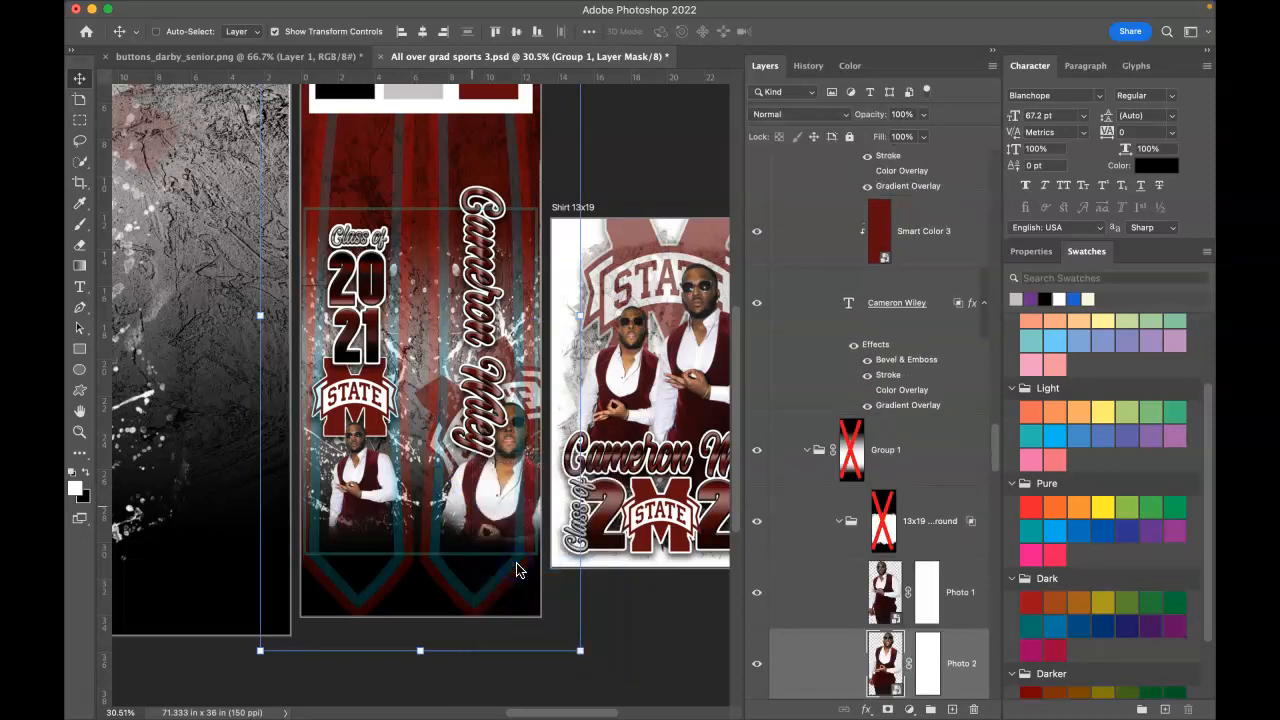
pyautogui.click(514, 523)
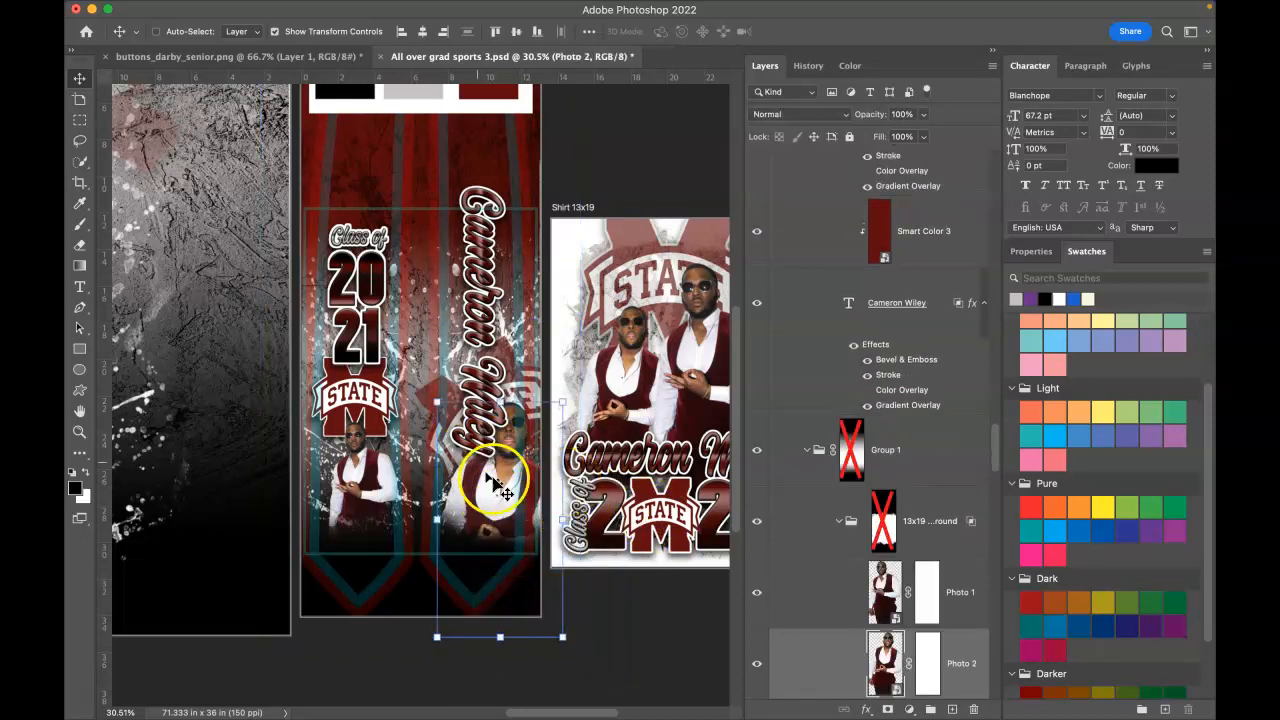
# Step: Scale Photo 2 to about 70.68% and move it down toward the stole's point
pyautogui.moveTo(565, 638); pyautogui.dragTo(514, 574)
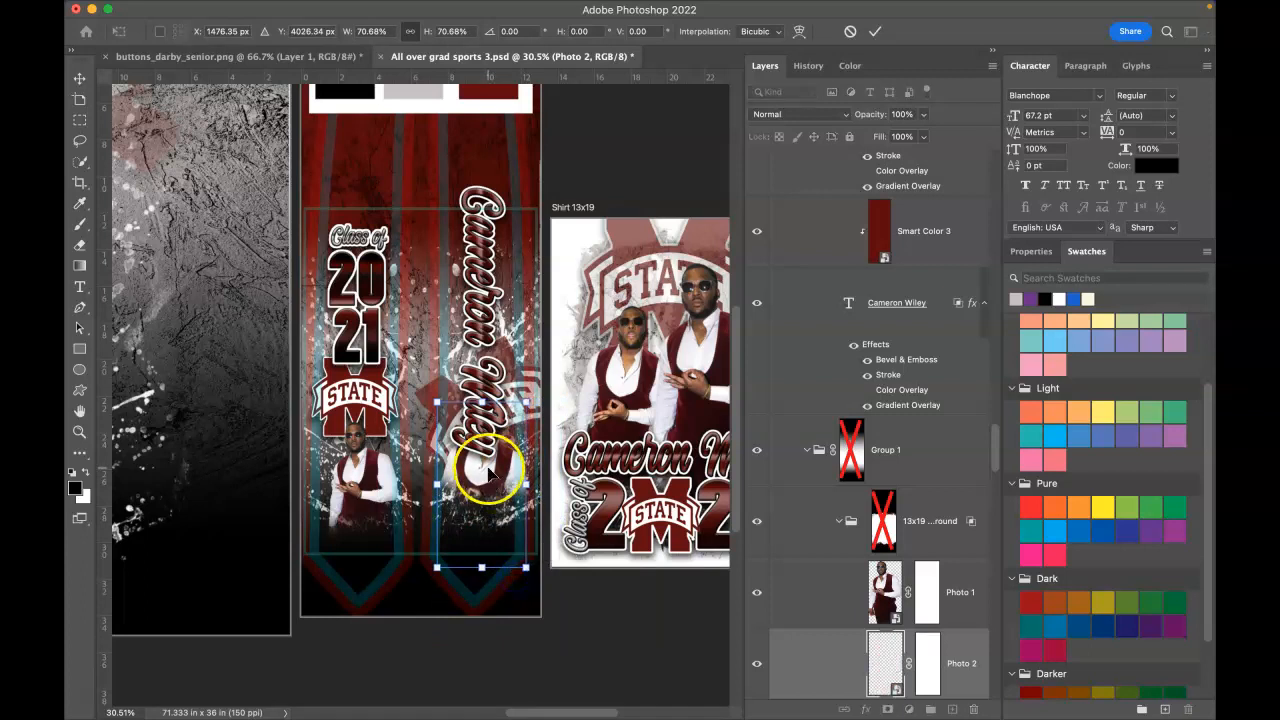
pyautogui.moveTo(490, 484); pyautogui.dragTo(482, 513)
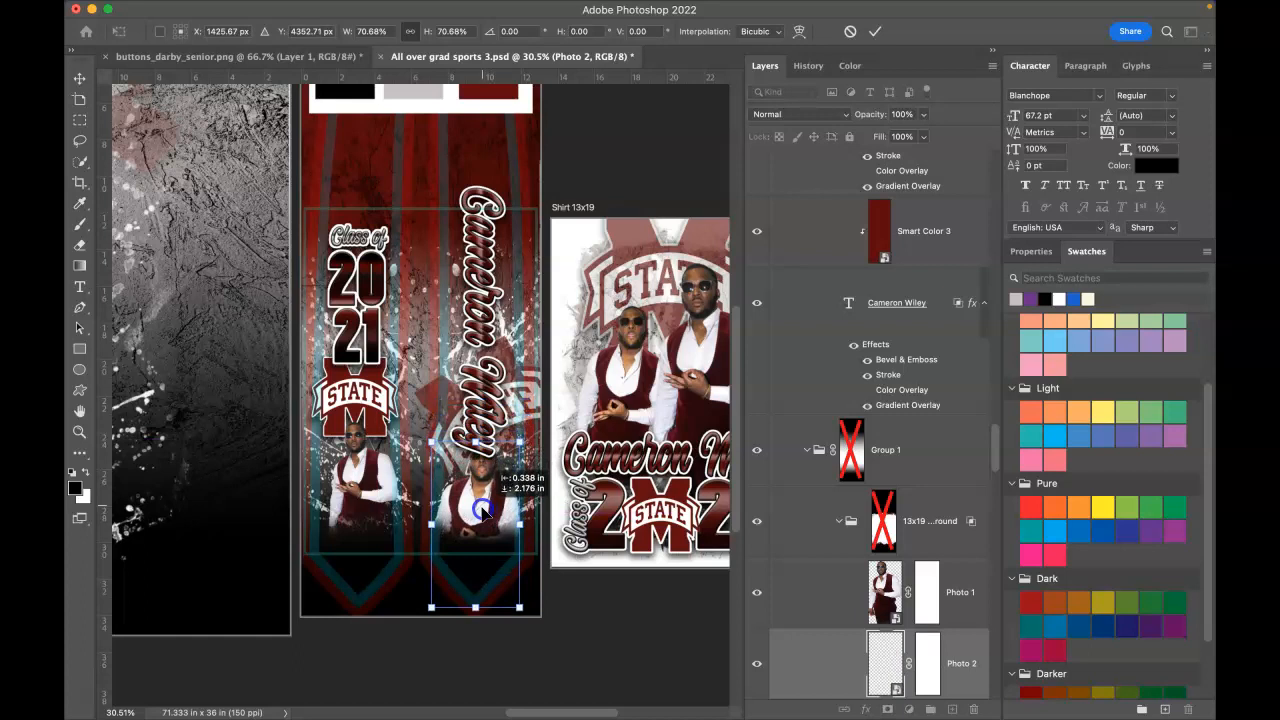
pyautogui.click(875, 35)
pyautogui.rightClick(471, 252)
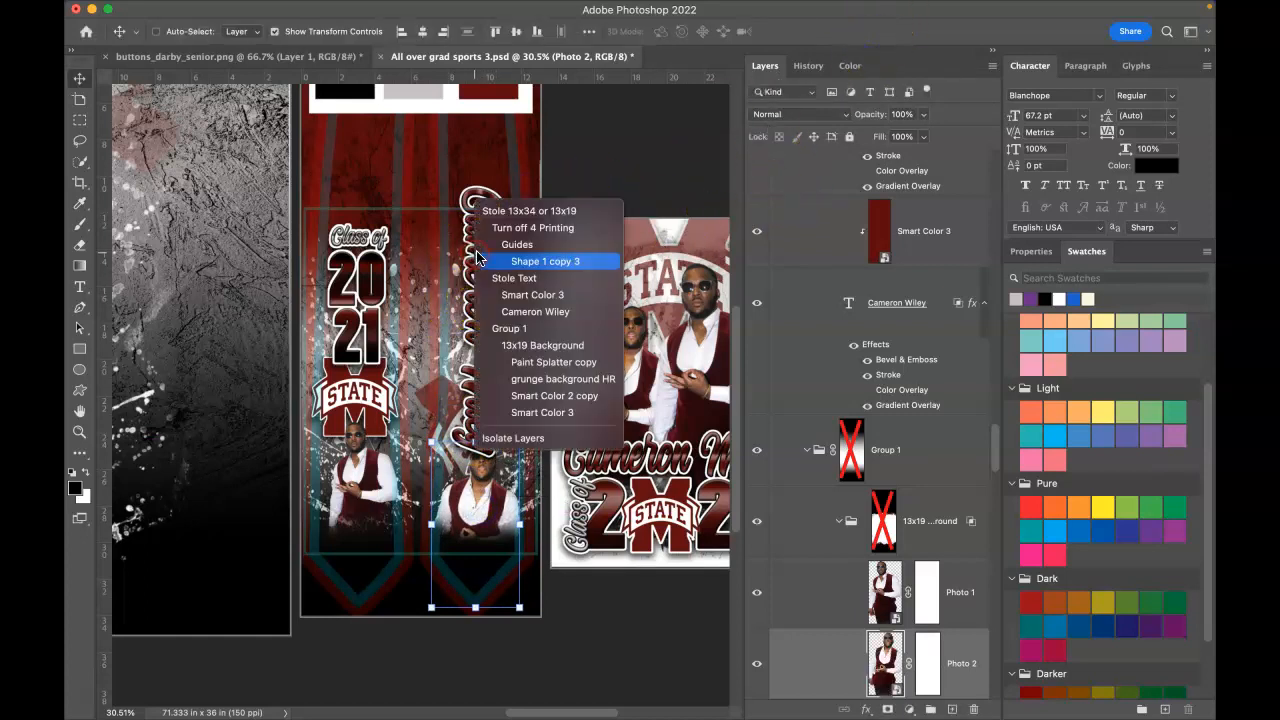
# Step: Squash the stole's vertical name text to about 92% height, nudged slightly right and down
pyautogui.click(531, 311)
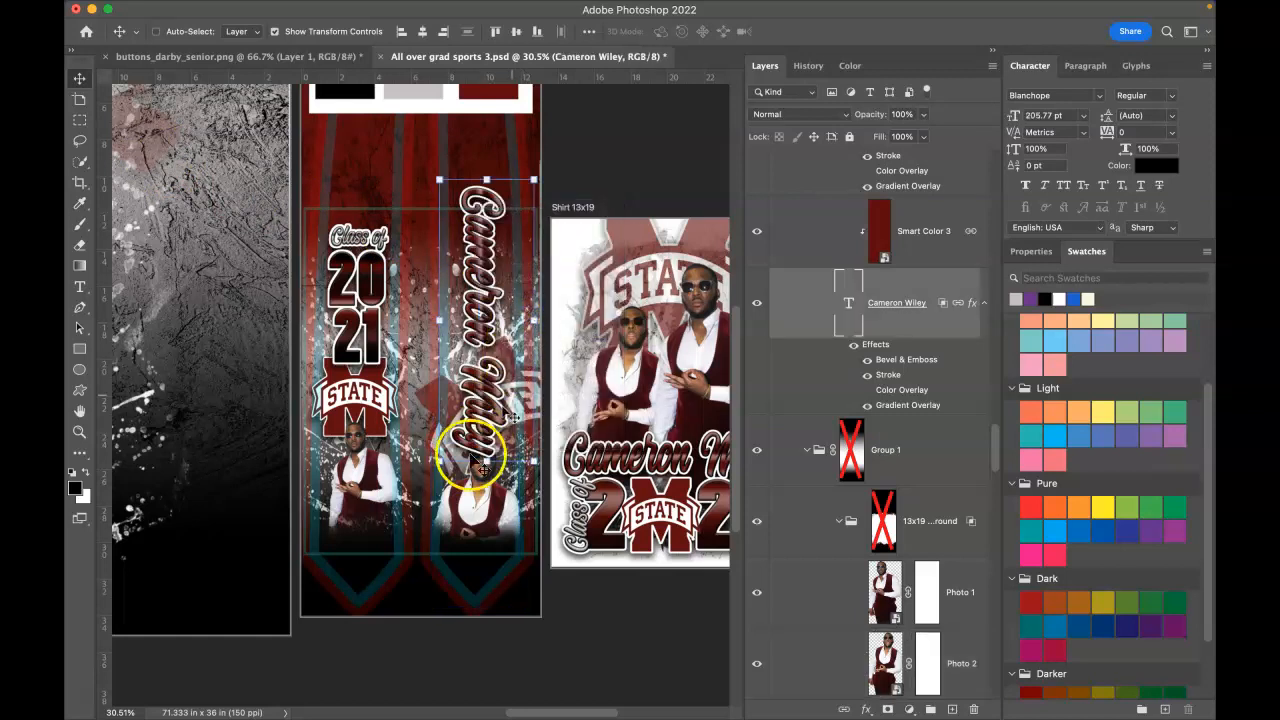
pyautogui.moveTo(486, 458); pyautogui.dragTo(484, 439)
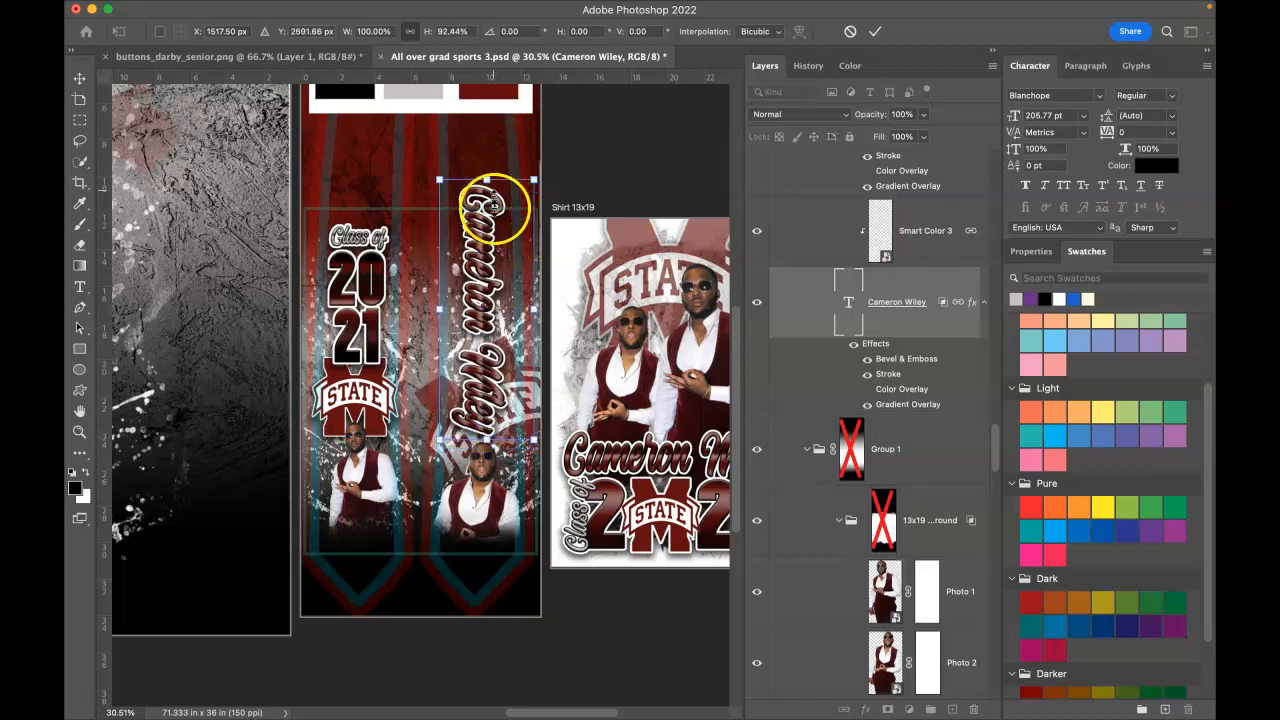
pyautogui.moveTo(478, 263); pyautogui.dragTo(479, 269)
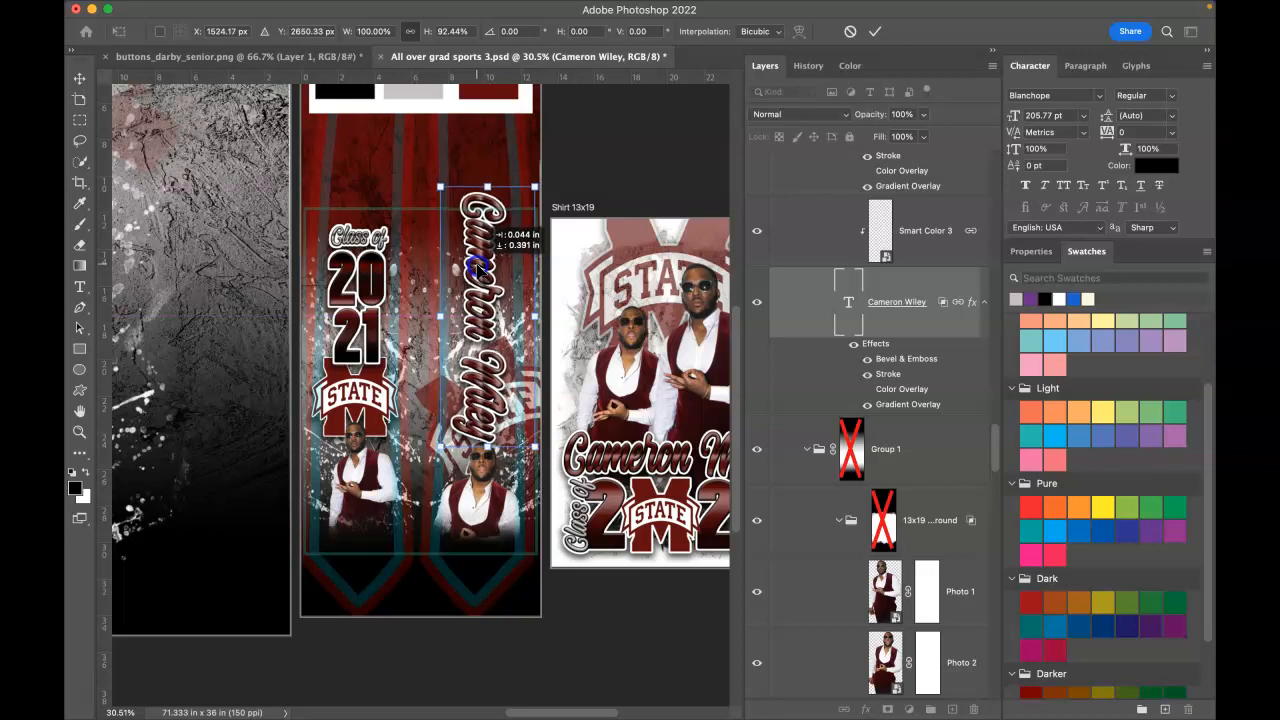
pyautogui.rightClick(492, 514)
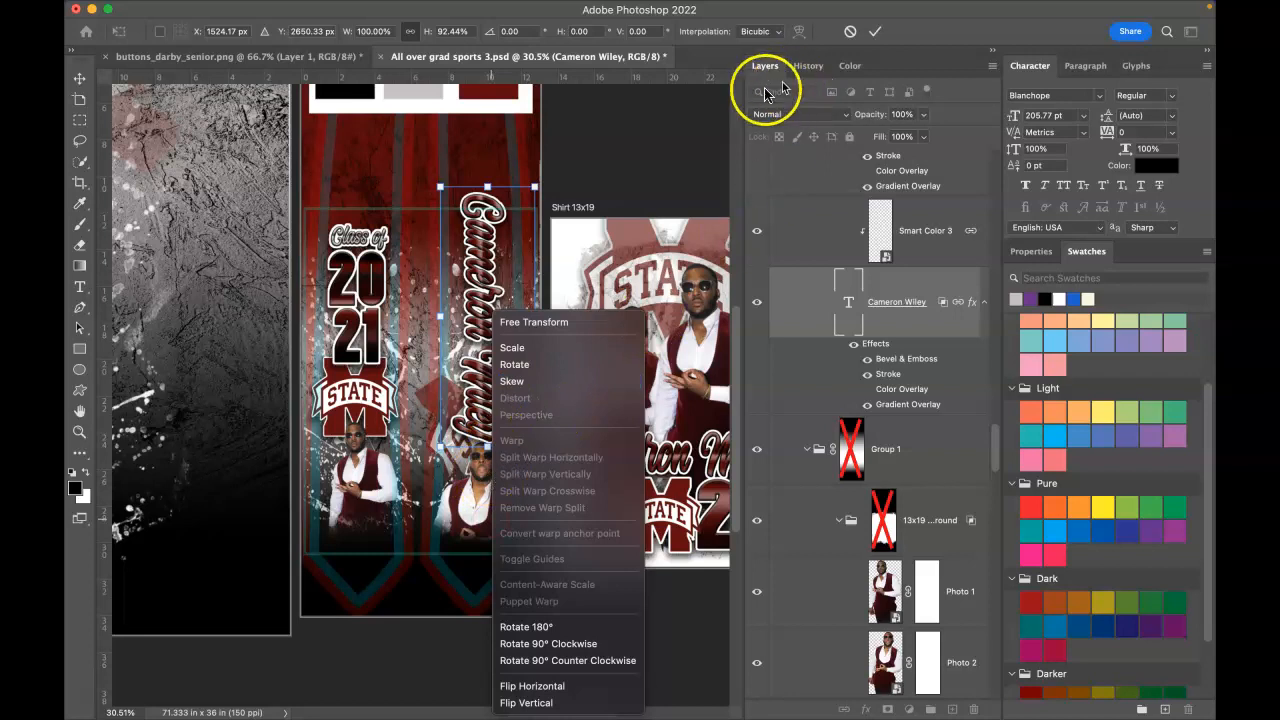
pyautogui.click(875, 31)
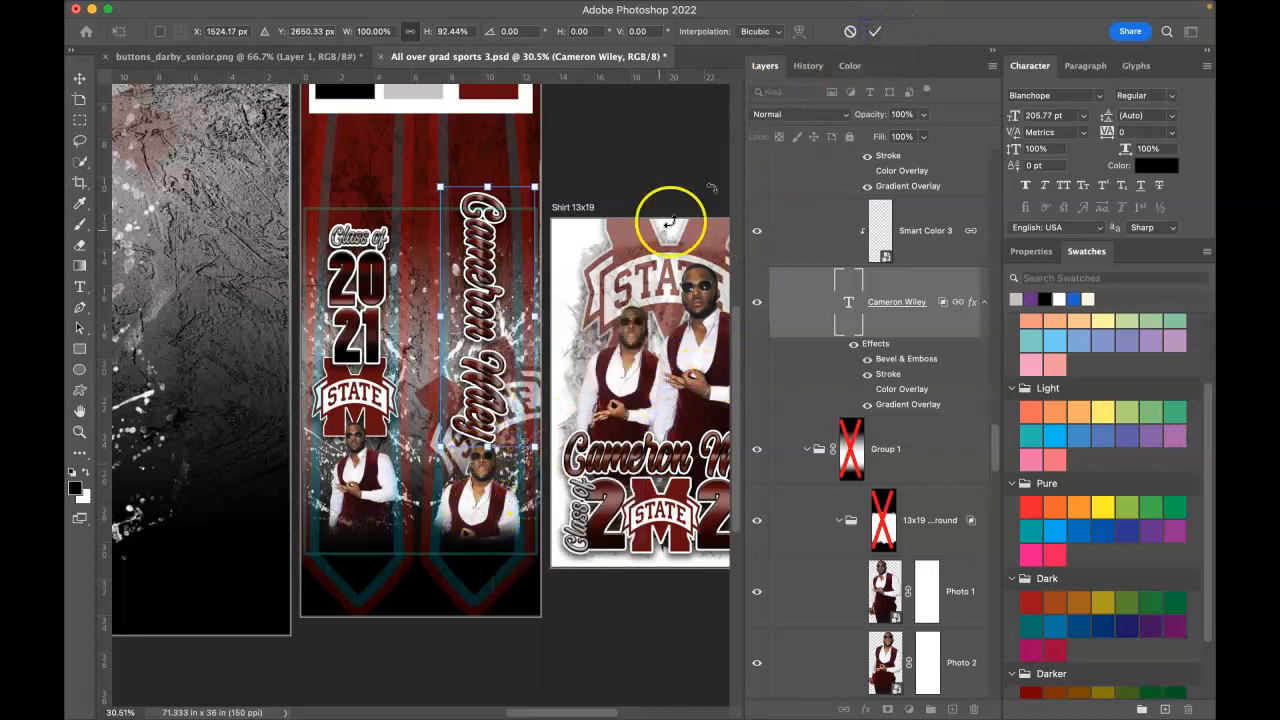
pyautogui.click(875, 31)
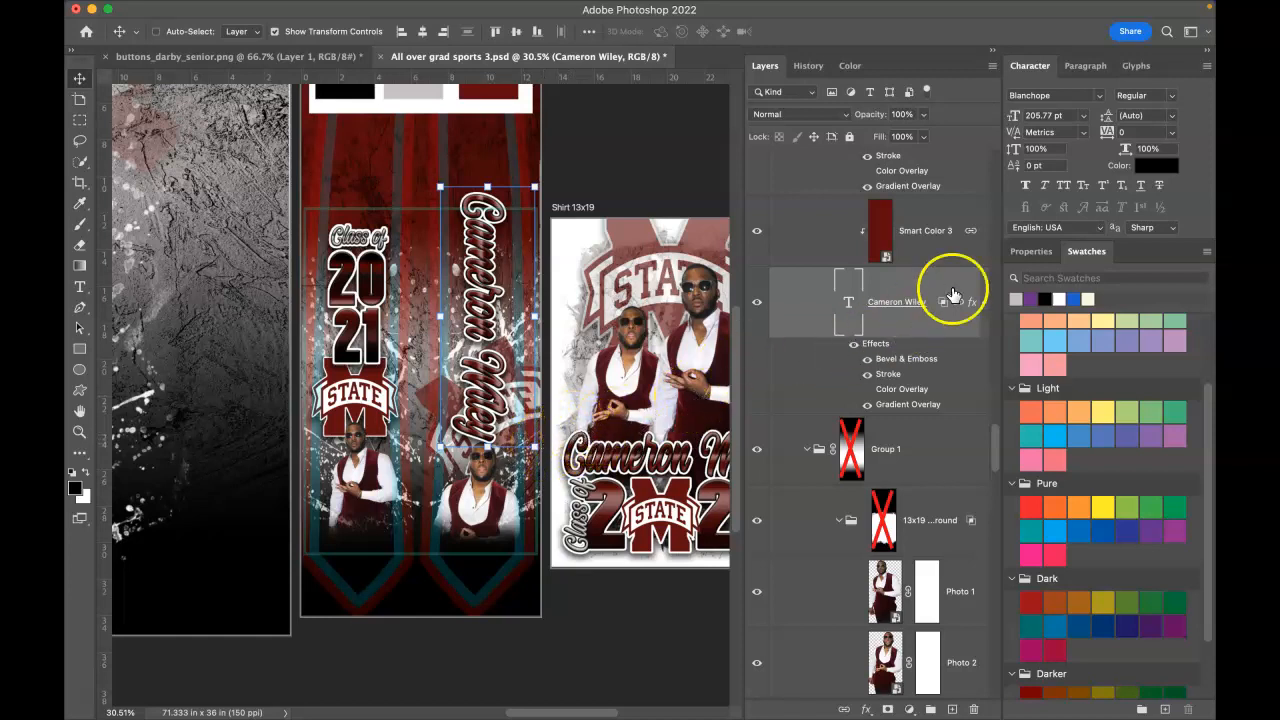
pyautogui.scroll(1, 827, 505)
pyautogui.scroll(2, 827, 505)
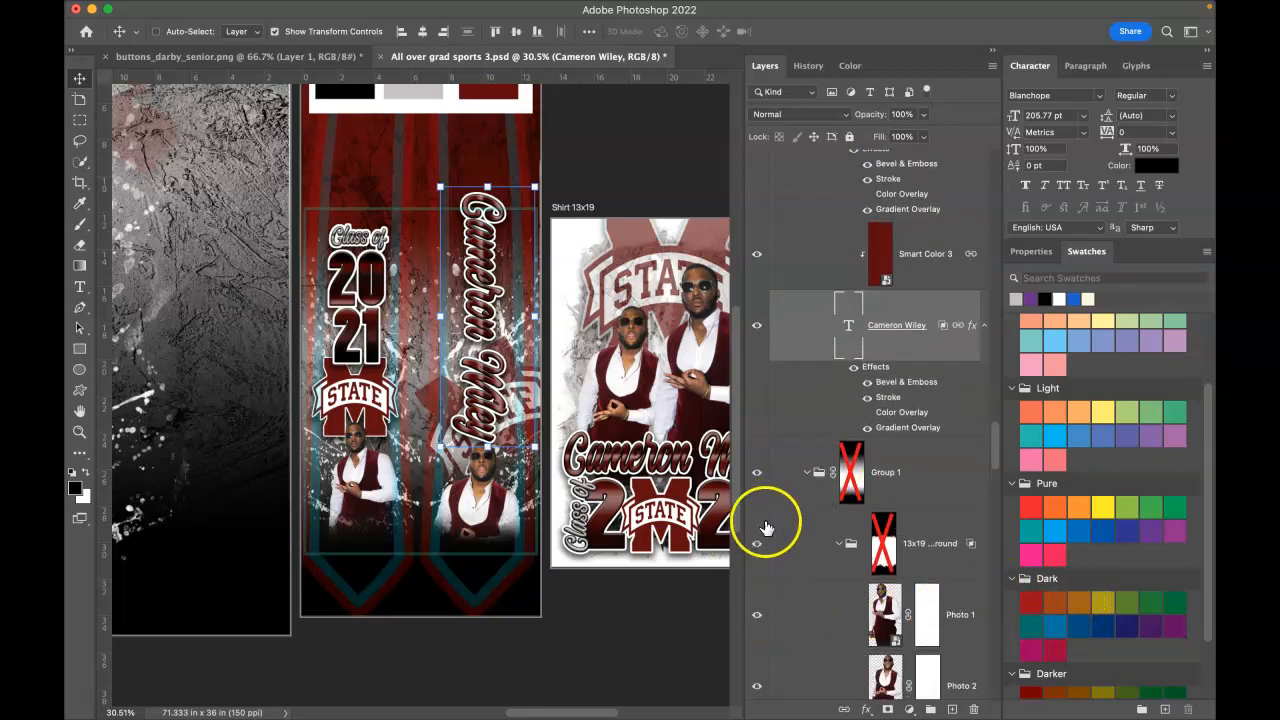
pyautogui.click(850, 672)
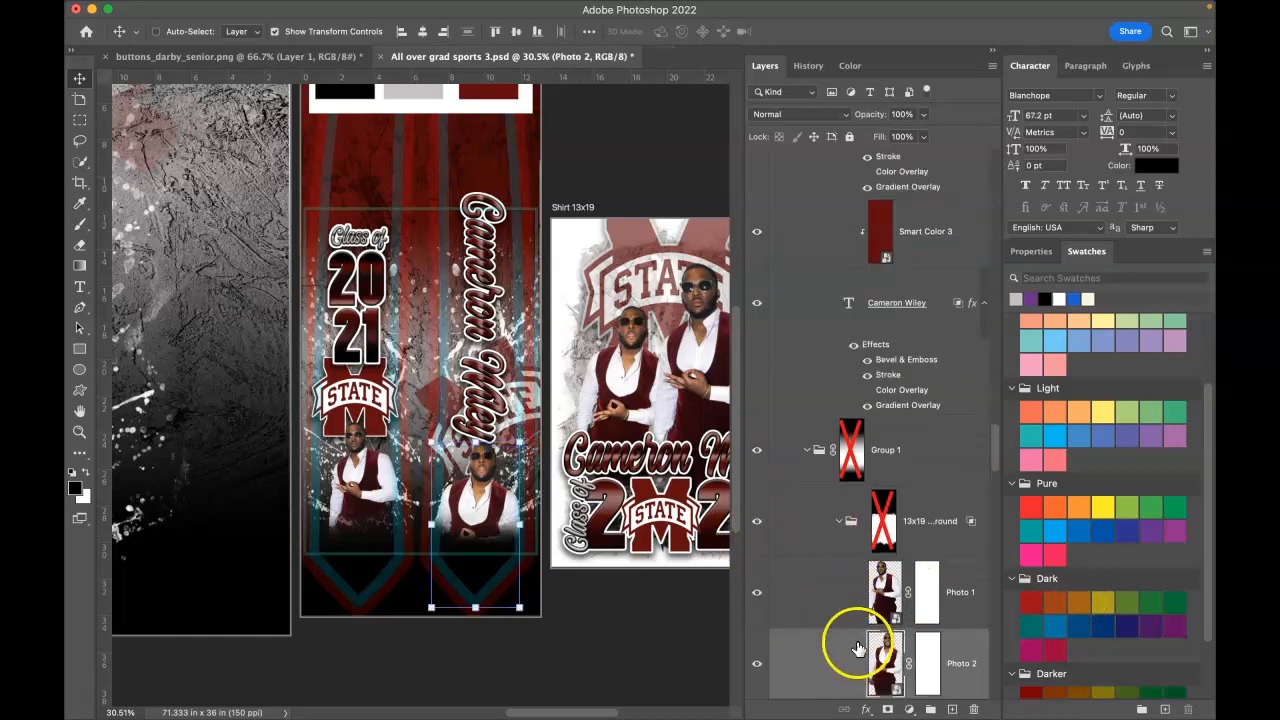
pyautogui.scroll(4, 856, 638)
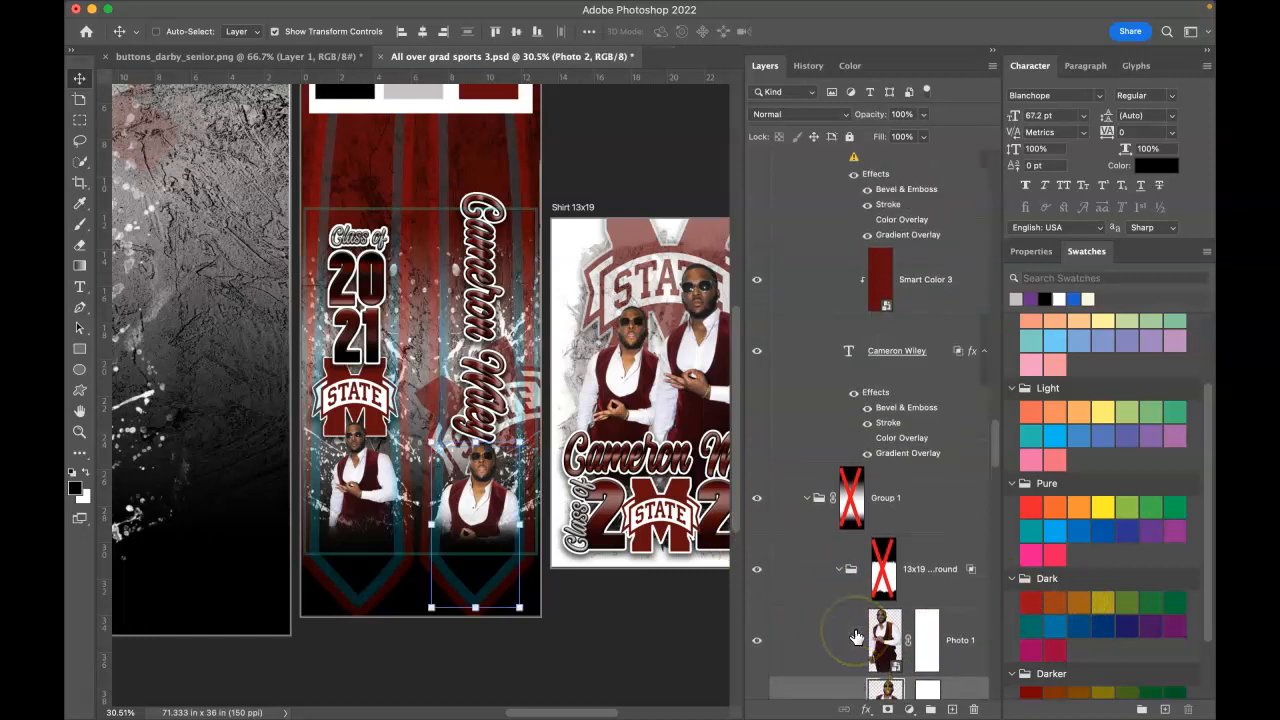
pyautogui.scroll(5, 855, 636)
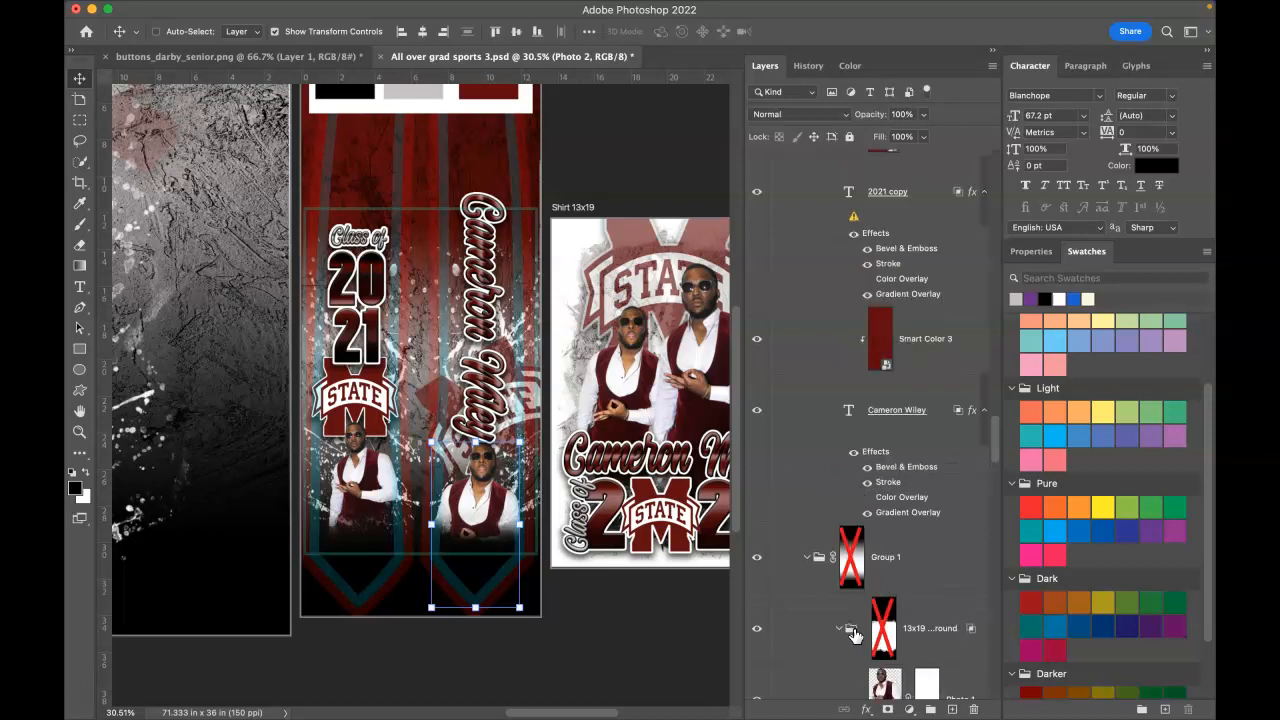
pyautogui.scroll(5, 860, 368)
pyautogui.scroll(10, 860, 368)
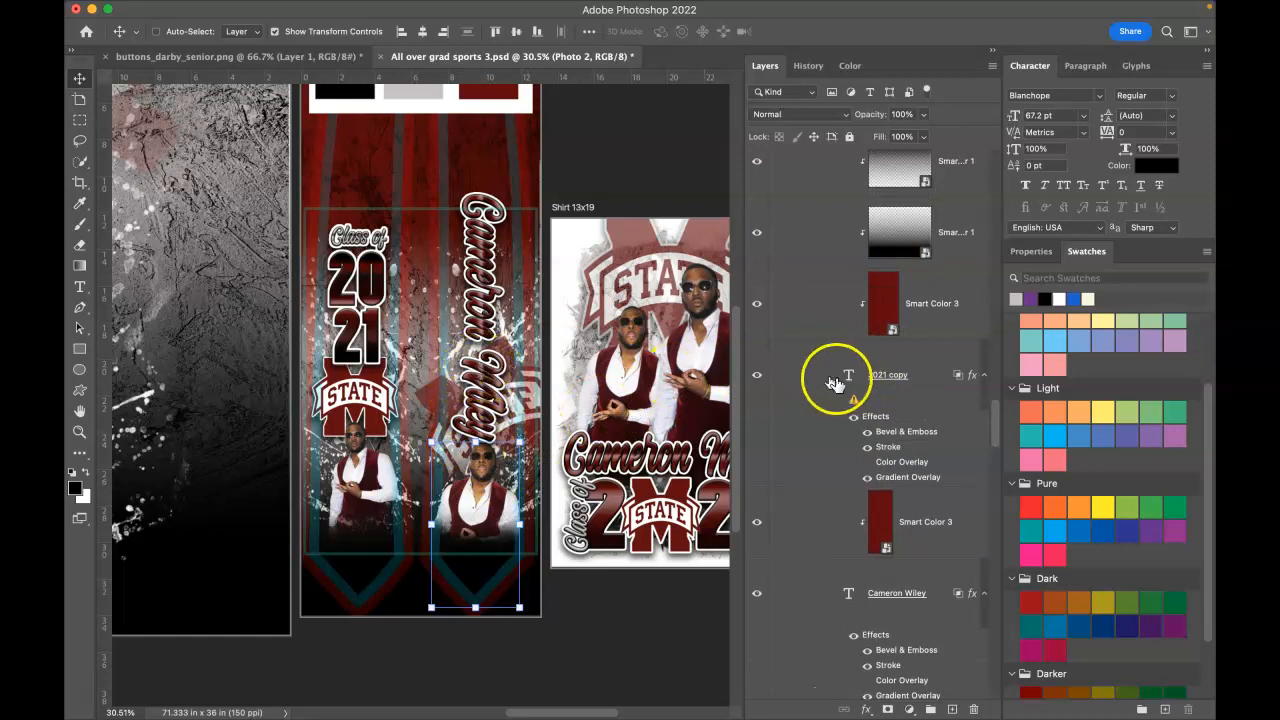
pyautogui.scroll(-10, 912, 401)
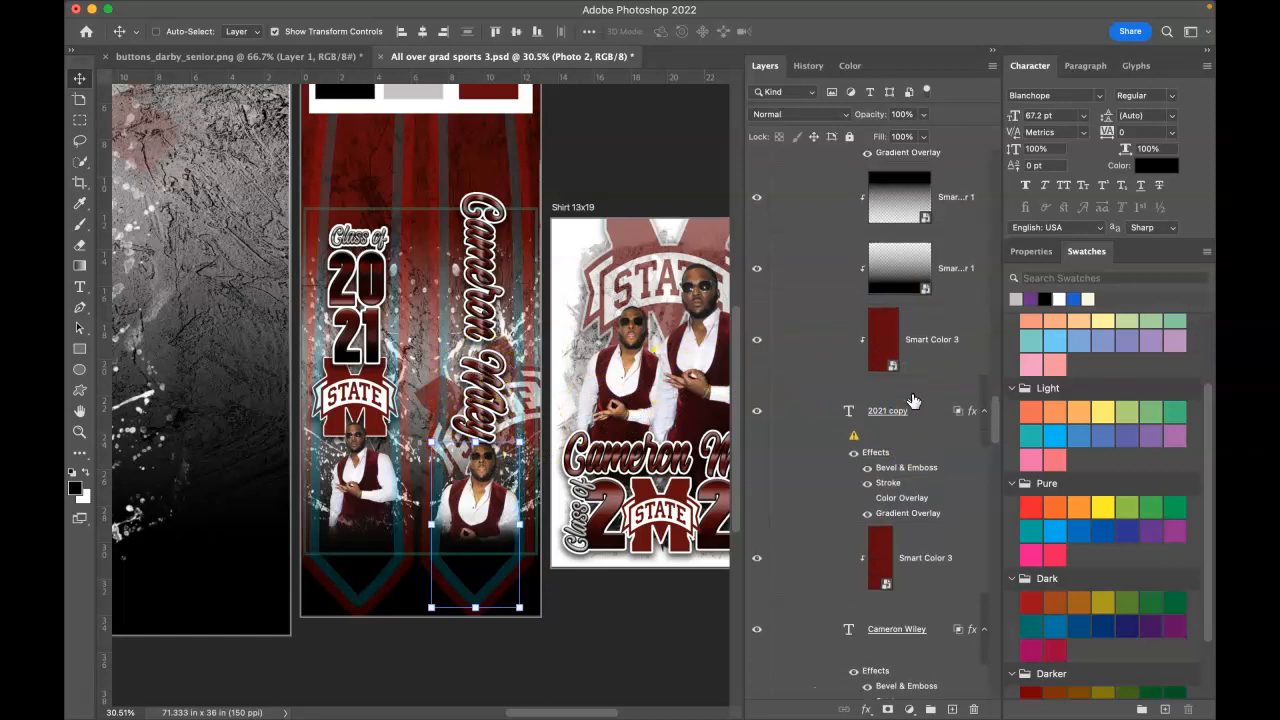
pyautogui.scroll(-2, 913, 401)
pyautogui.scroll(2, 914, 401)
pyautogui.scroll(2, 913, 401)
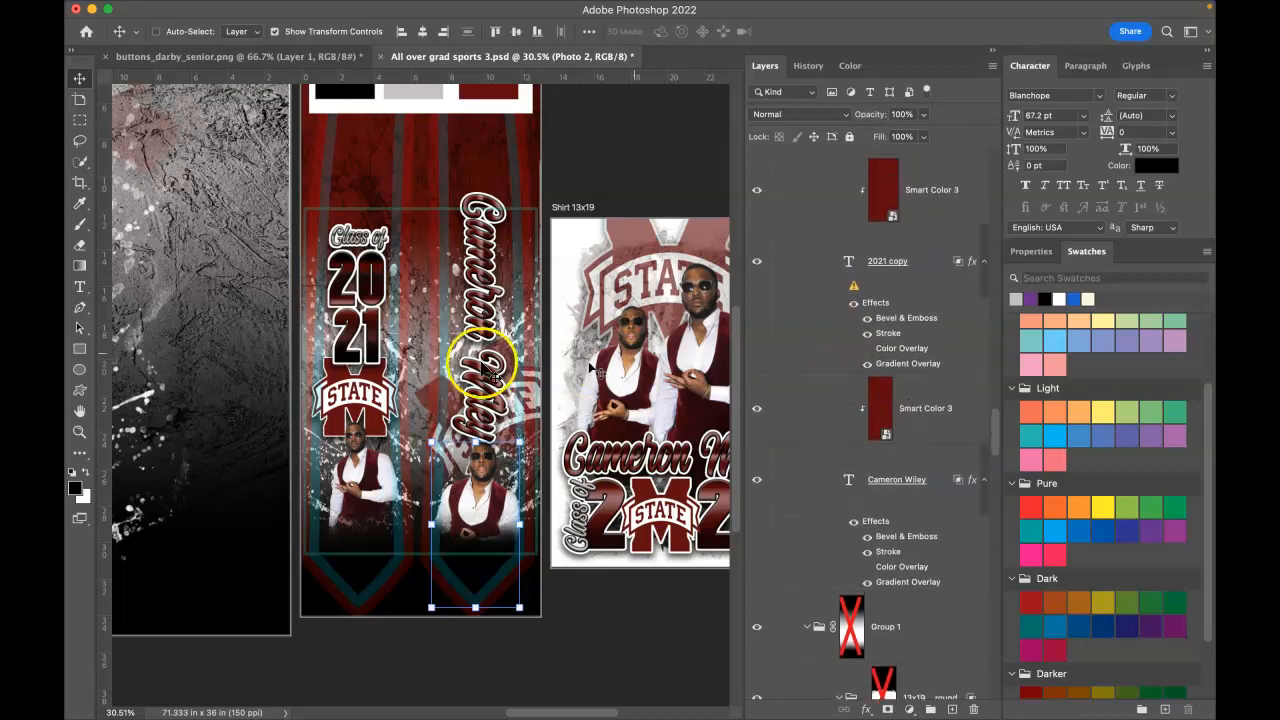
pyautogui.rightClick(505, 410)
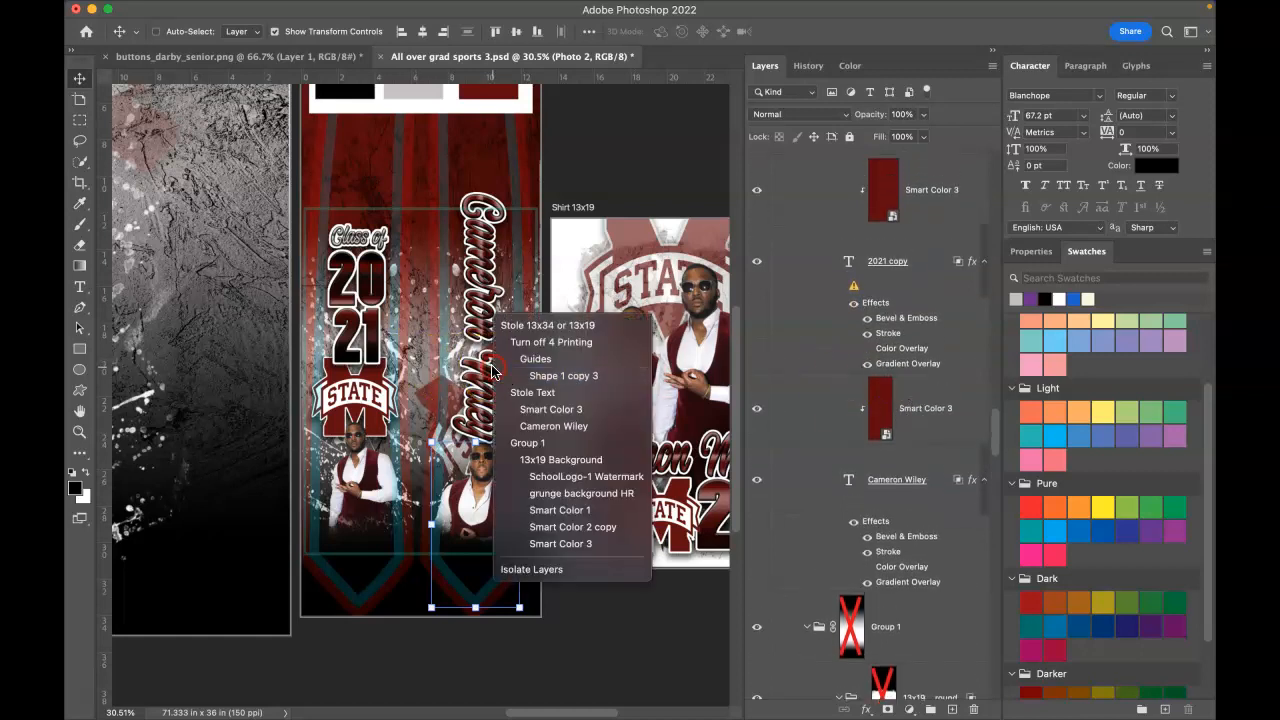
pyautogui.click(540, 426)
pyautogui.moveTo(991, 429); pyautogui.dragTo(987, 460)
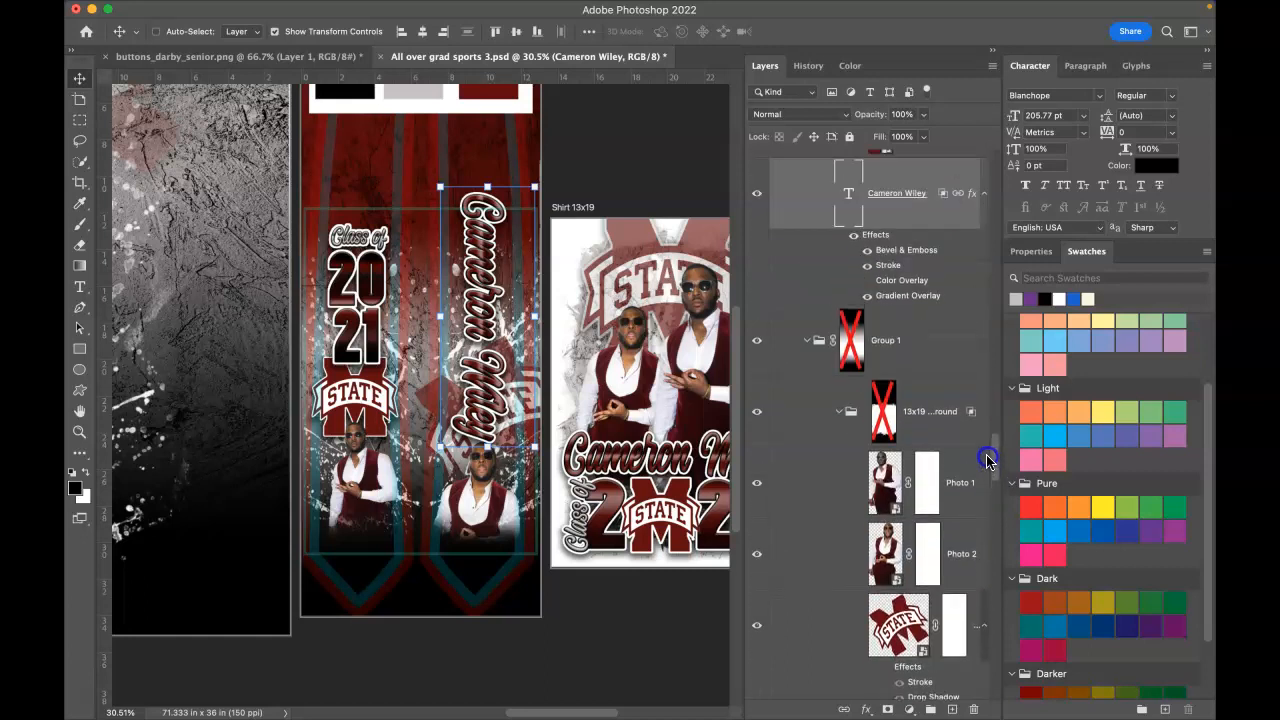
pyautogui.click(807, 341)
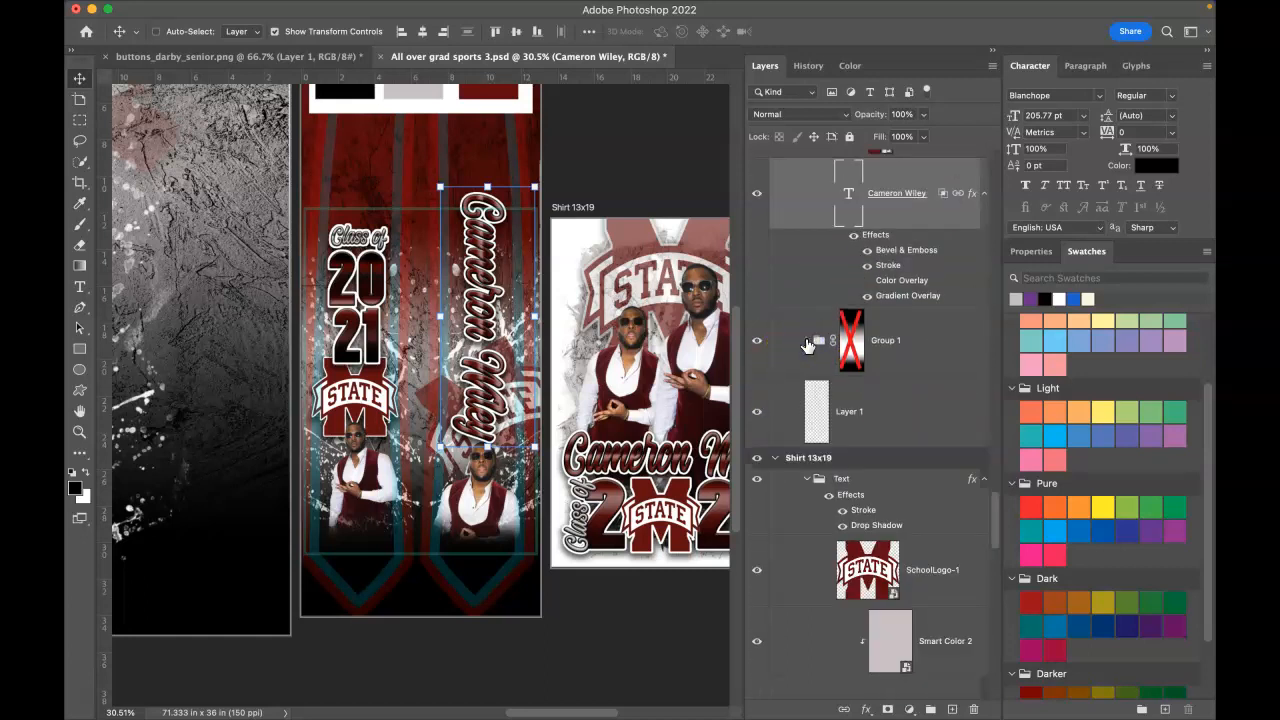
pyautogui.click(807, 341)
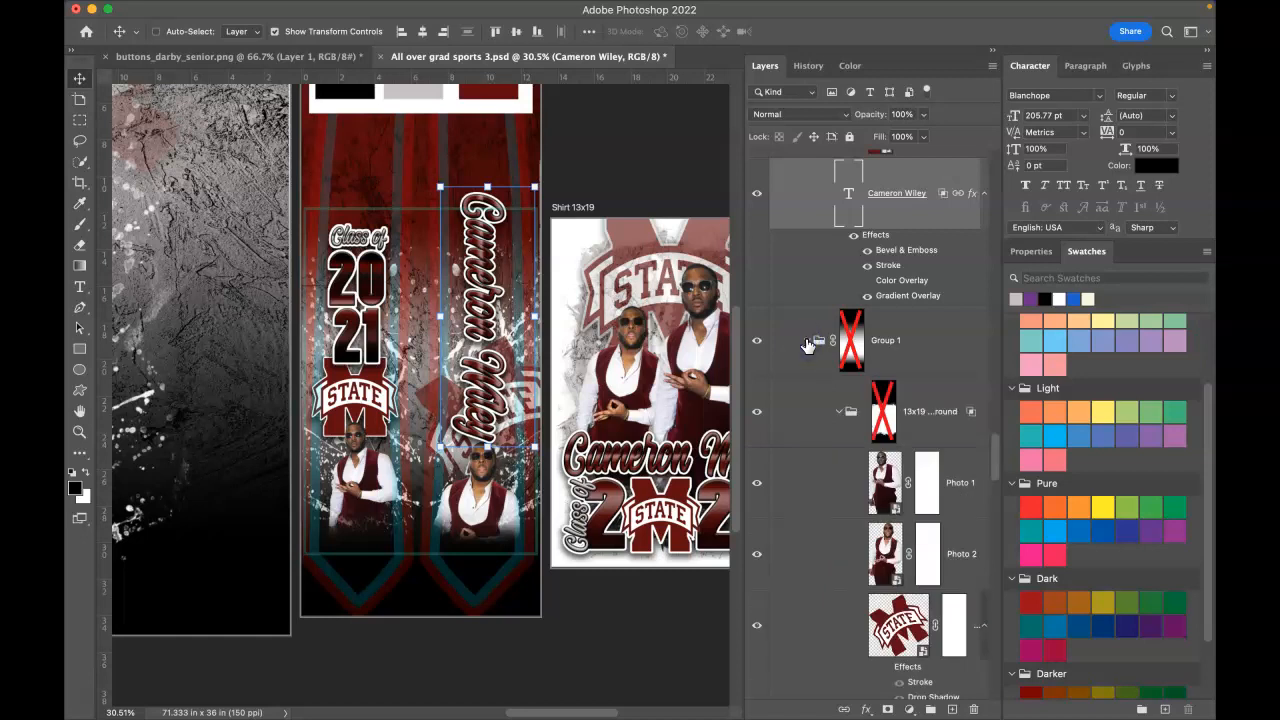
pyautogui.click(843, 345)
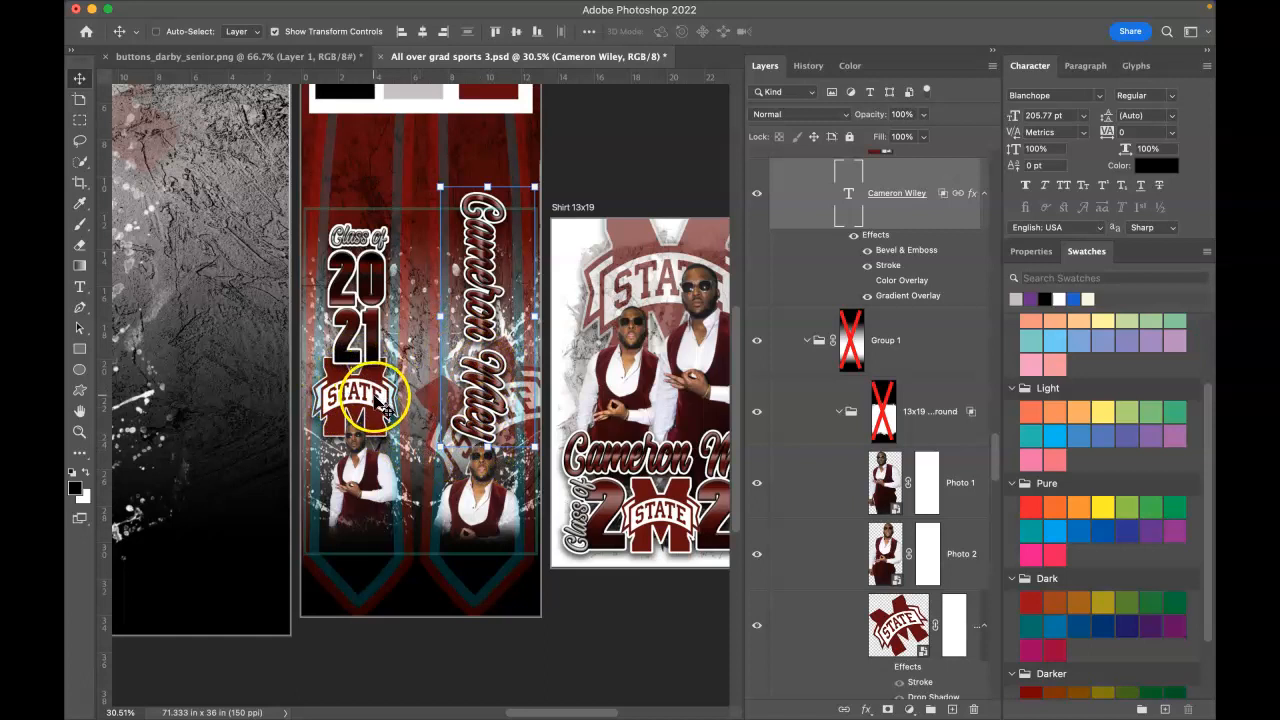
# Step: Scale the stole's STATE school logo down slightly and shift it a little down and right
pyautogui.rightClick(384, 408)
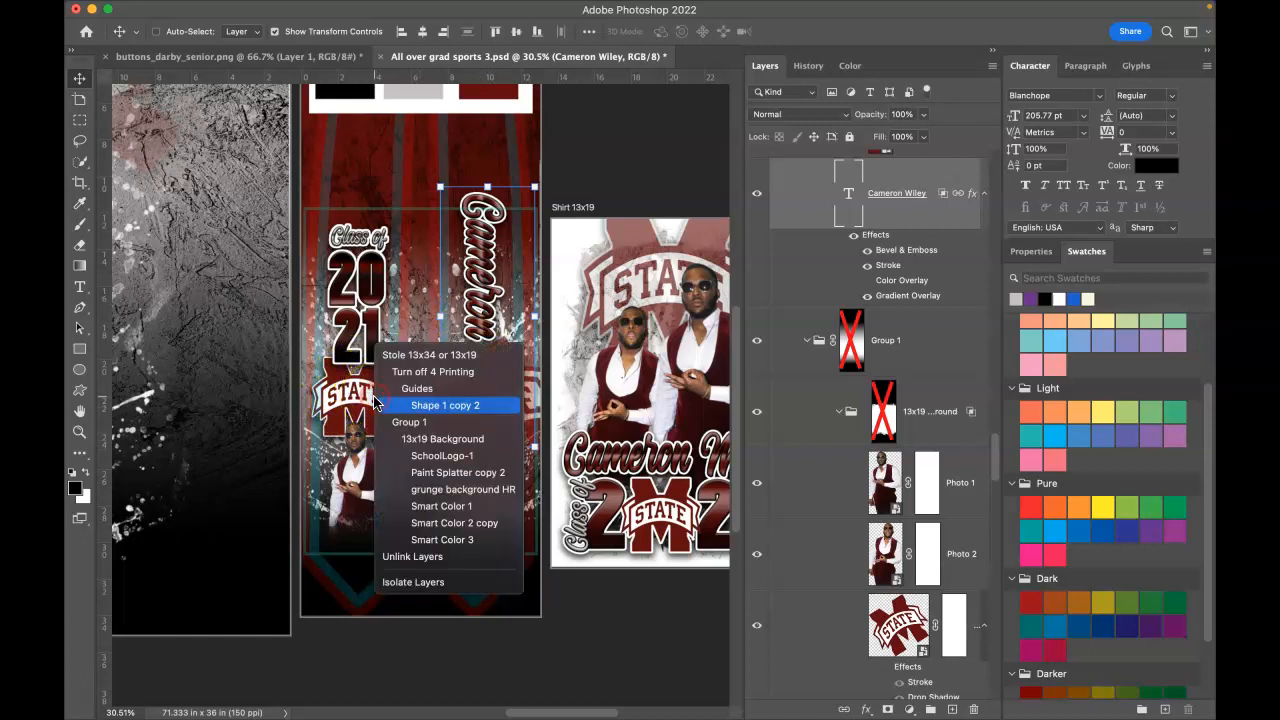
pyautogui.click(441, 457)
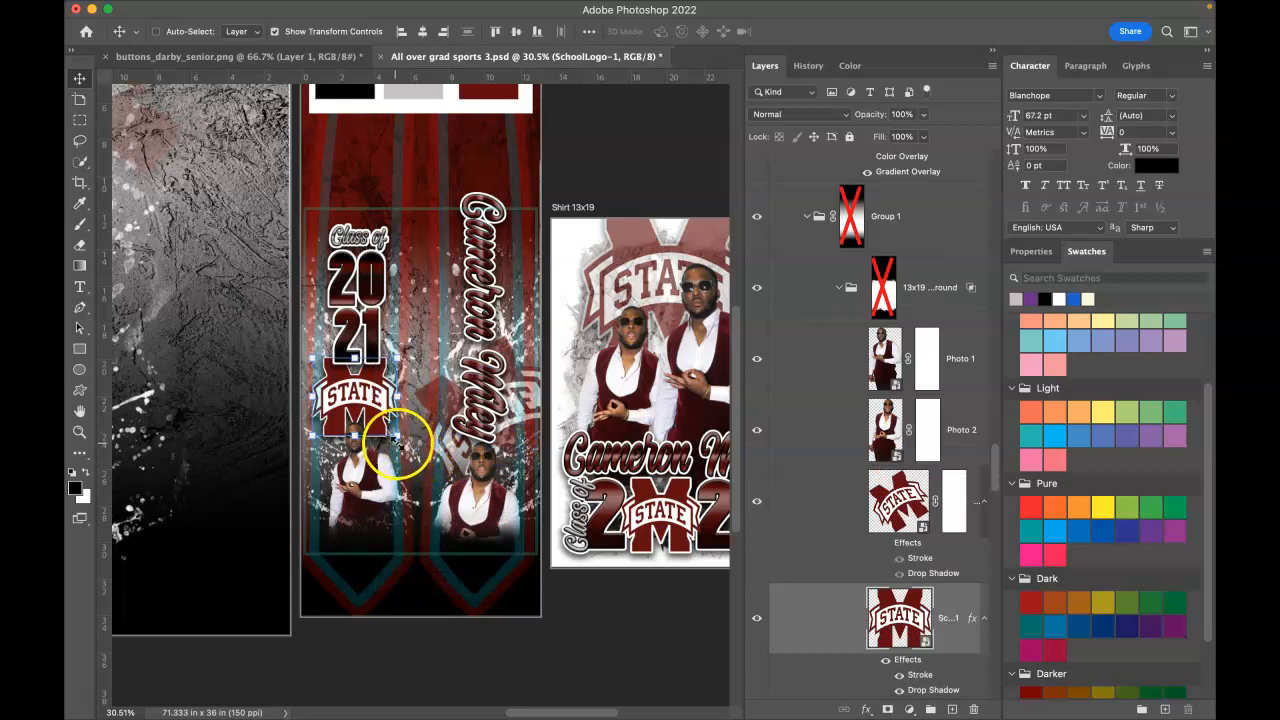
pyautogui.click(397, 438)
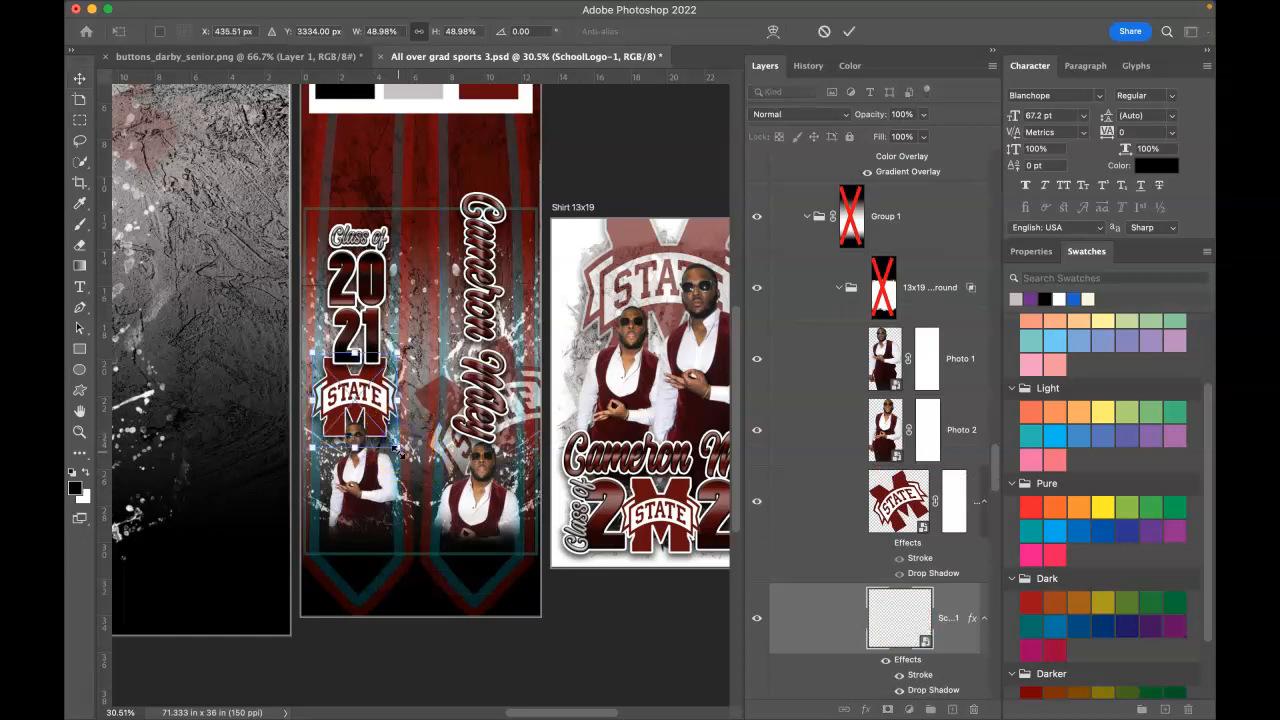
pyautogui.moveTo(396, 447); pyautogui.dragTo(387, 437)
pyautogui.moveTo(366, 394); pyautogui.dragTo(368, 396)
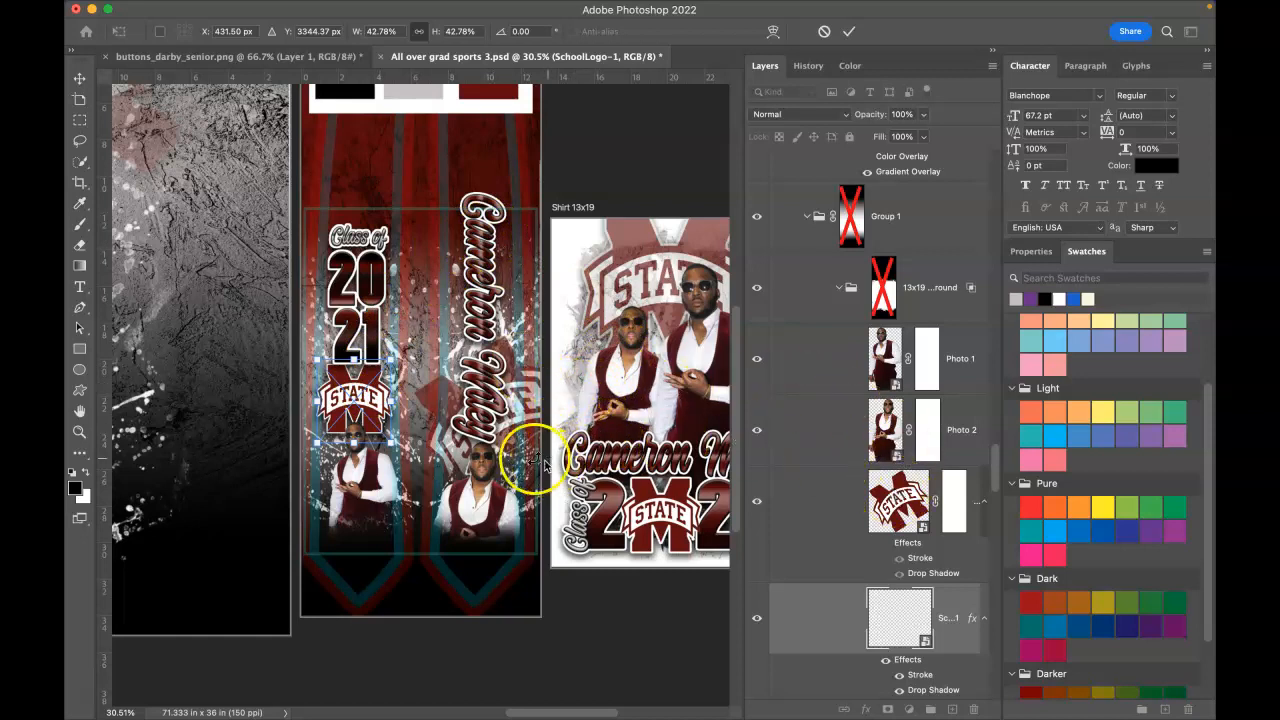
pyautogui.press('Return')
# Step: Reselect the SchoolLogo-1 layer on the stole
pyautogui.rightClick(372, 396)
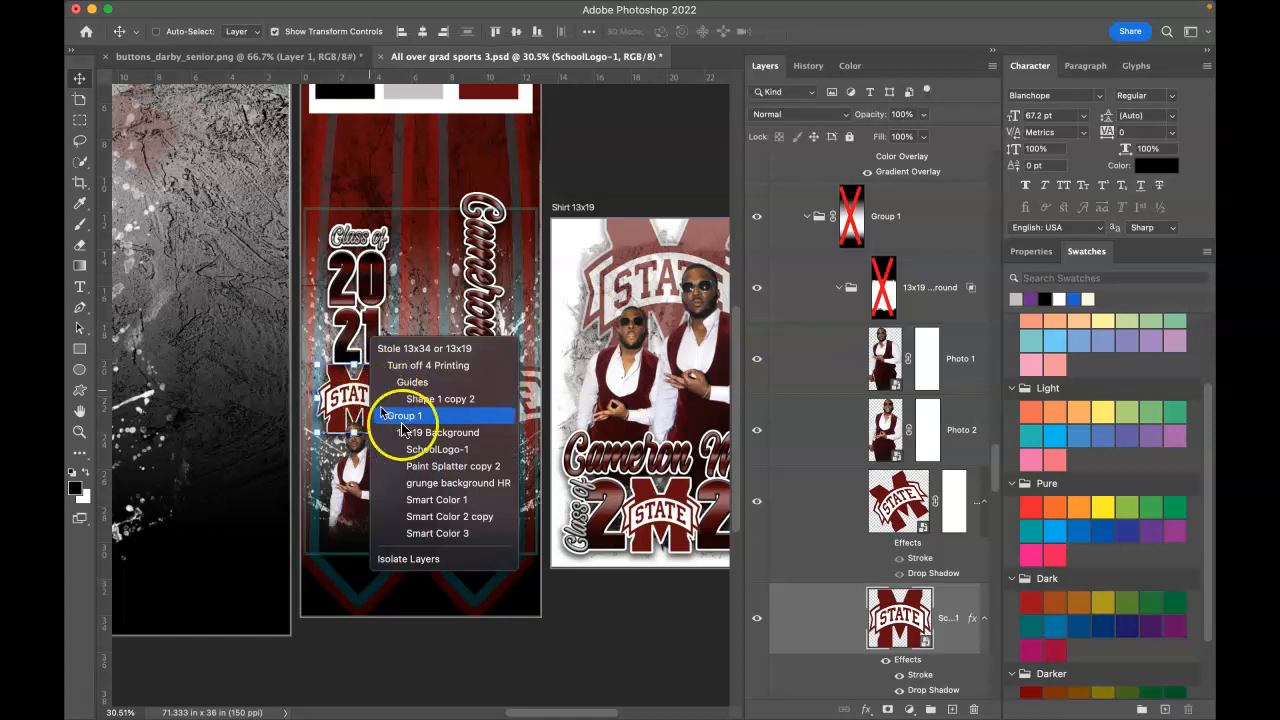
pyautogui.click(437, 450)
pyautogui.click(823, 623)
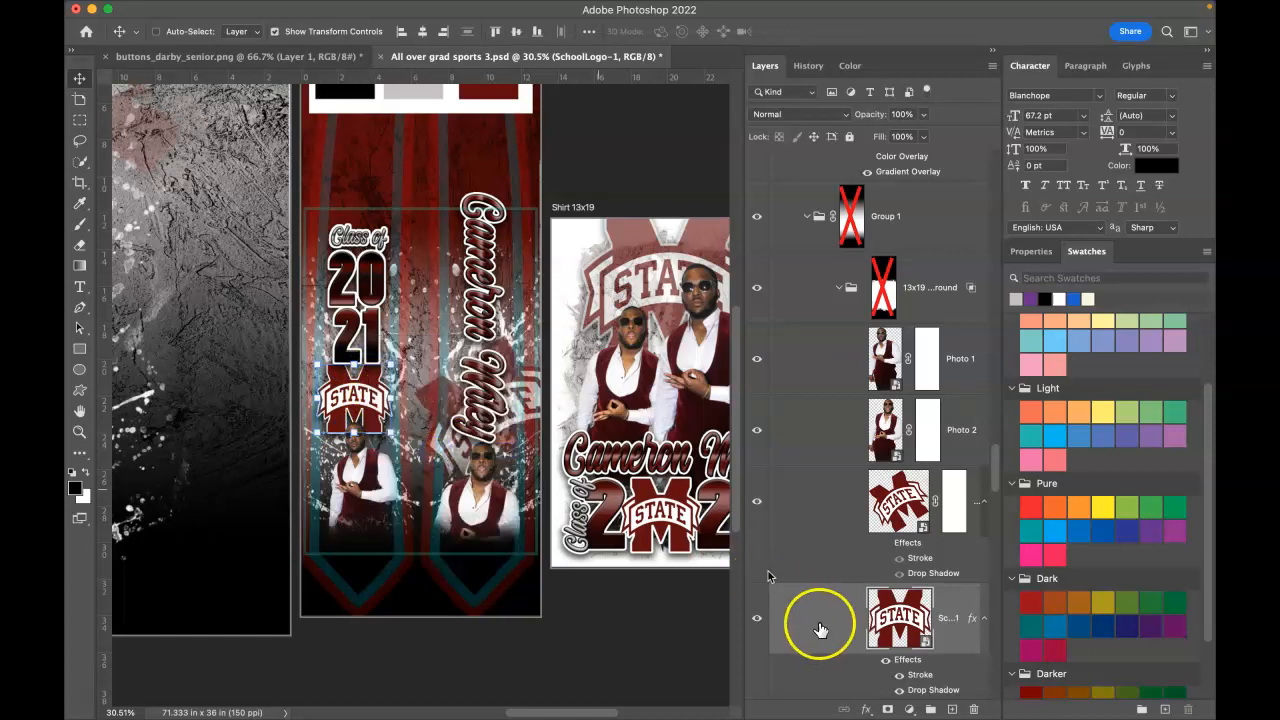
pyautogui.scroll(1, 843, 628)
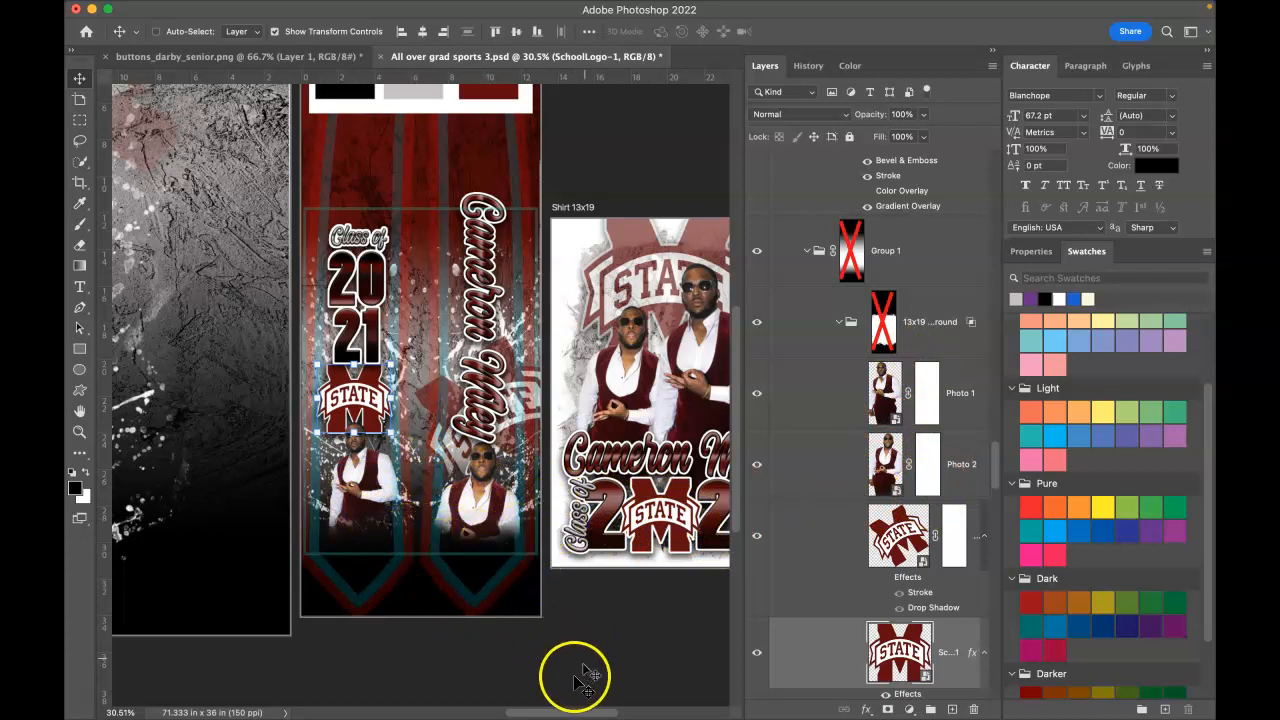
# Step: Select the shirt's script name text layer and retype it with the graduate's full name
pyautogui.moveTo(557, 713); pyautogui.dragTo(457, 709)
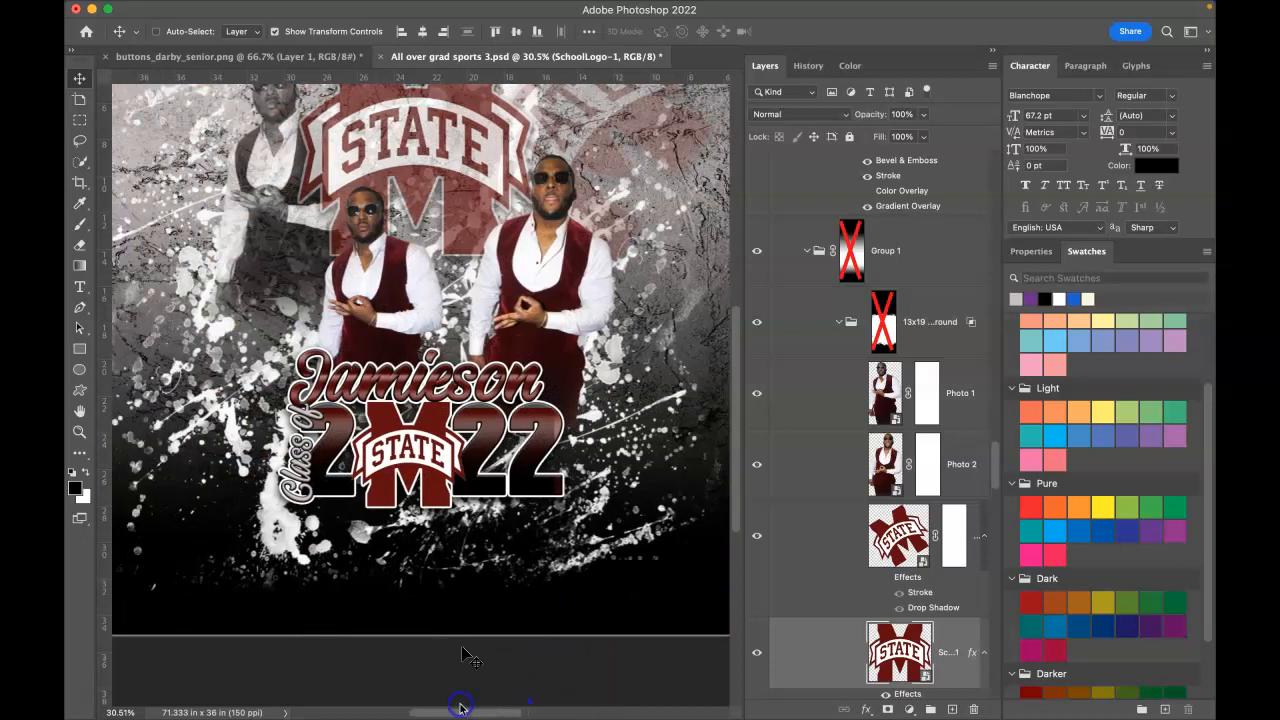
pyautogui.rightClick(412, 356)
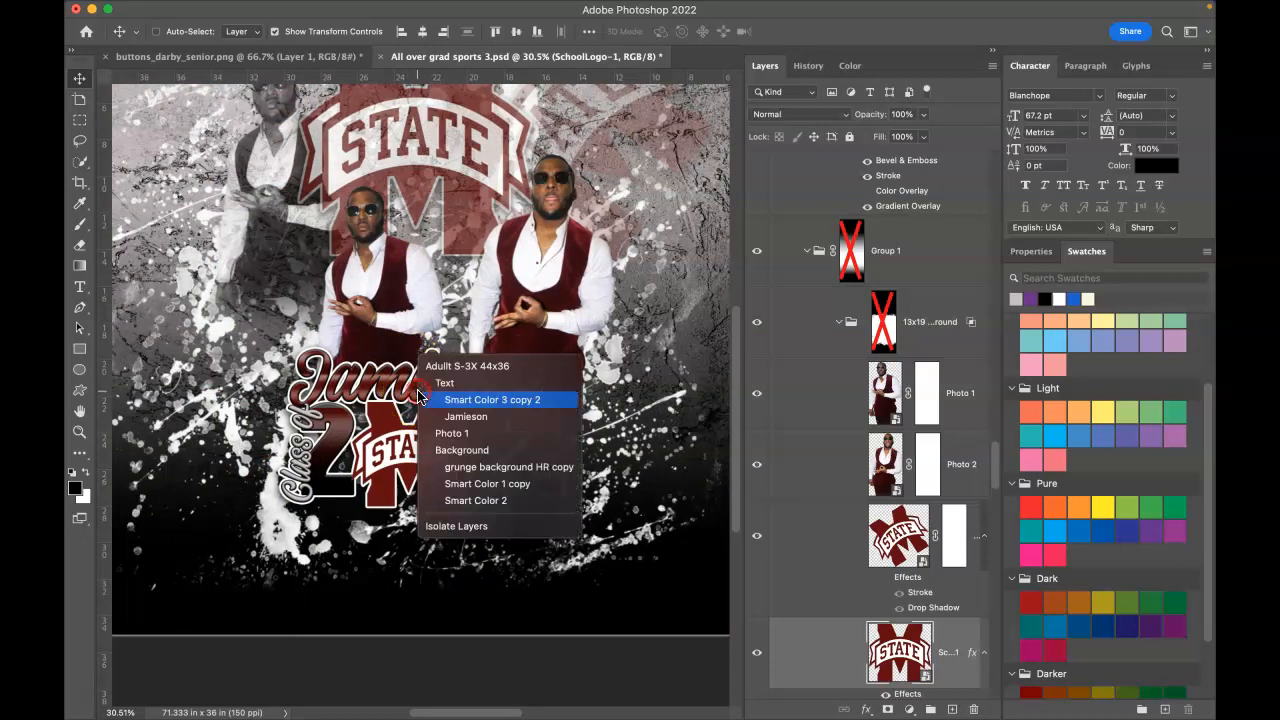
pyautogui.click(420, 397)
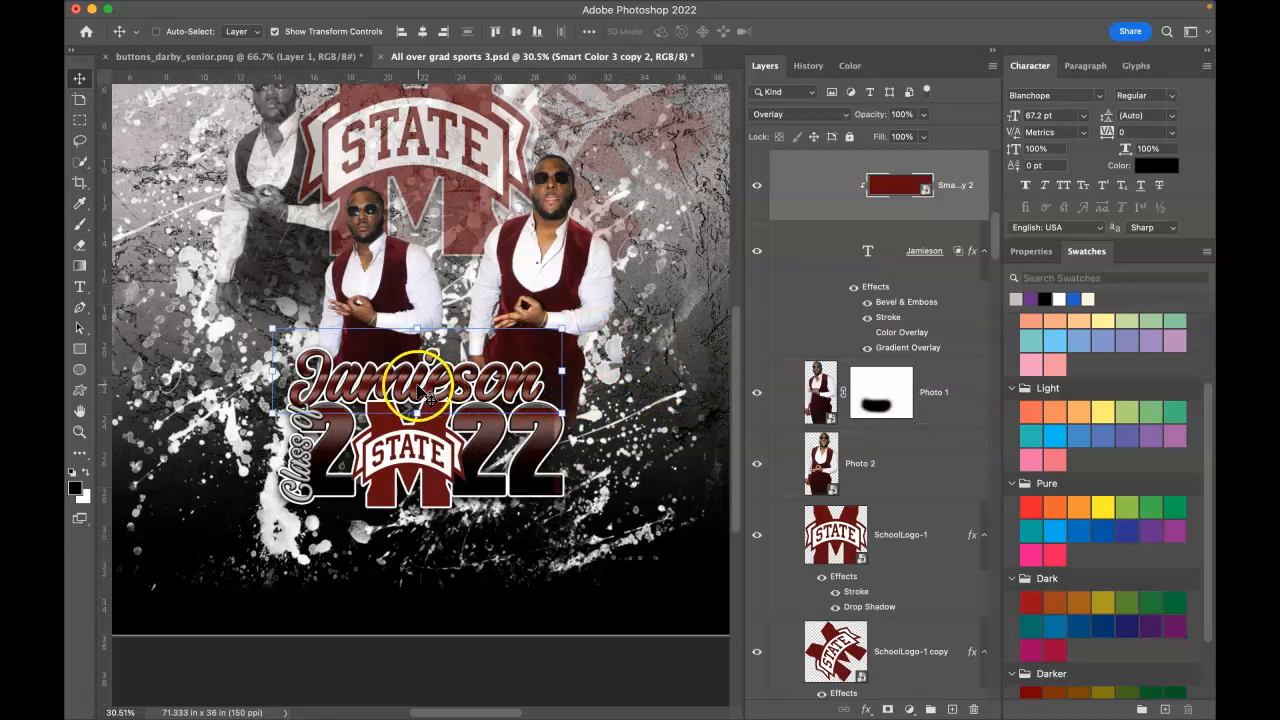
pyautogui.rightClick(428, 398)
pyautogui.click(440, 412)
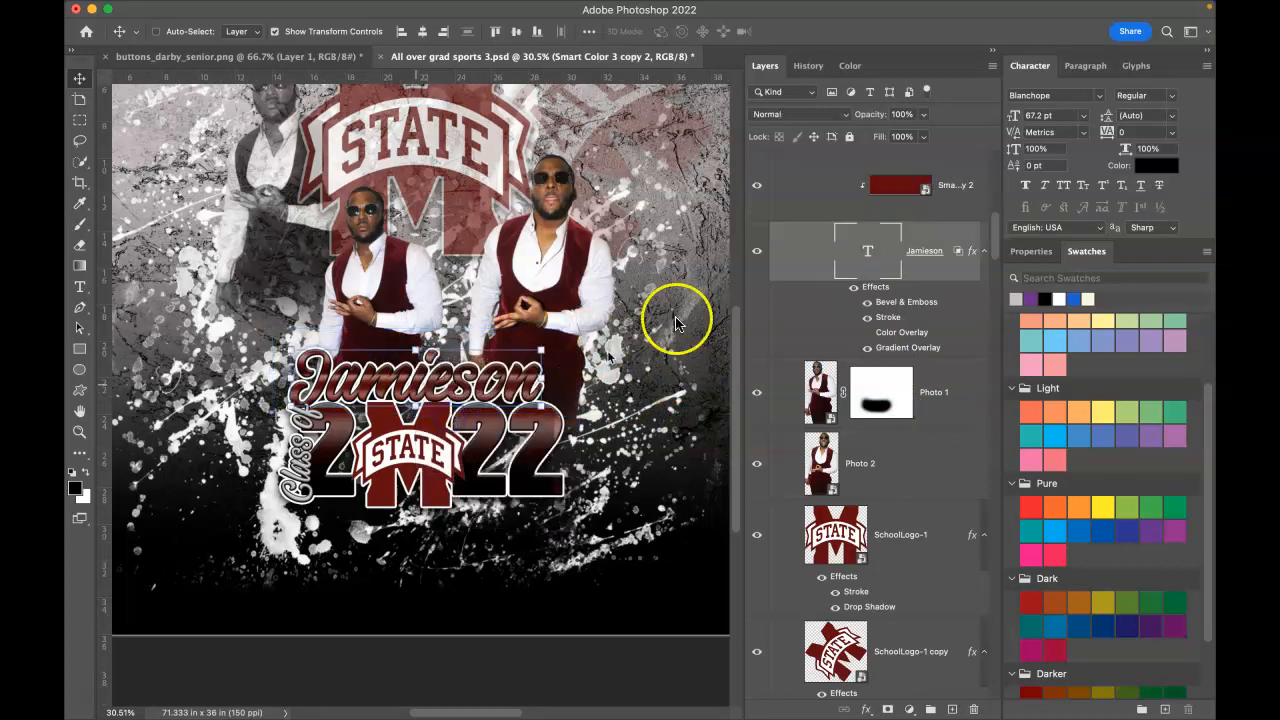
pyautogui.doubleClick(868, 251)
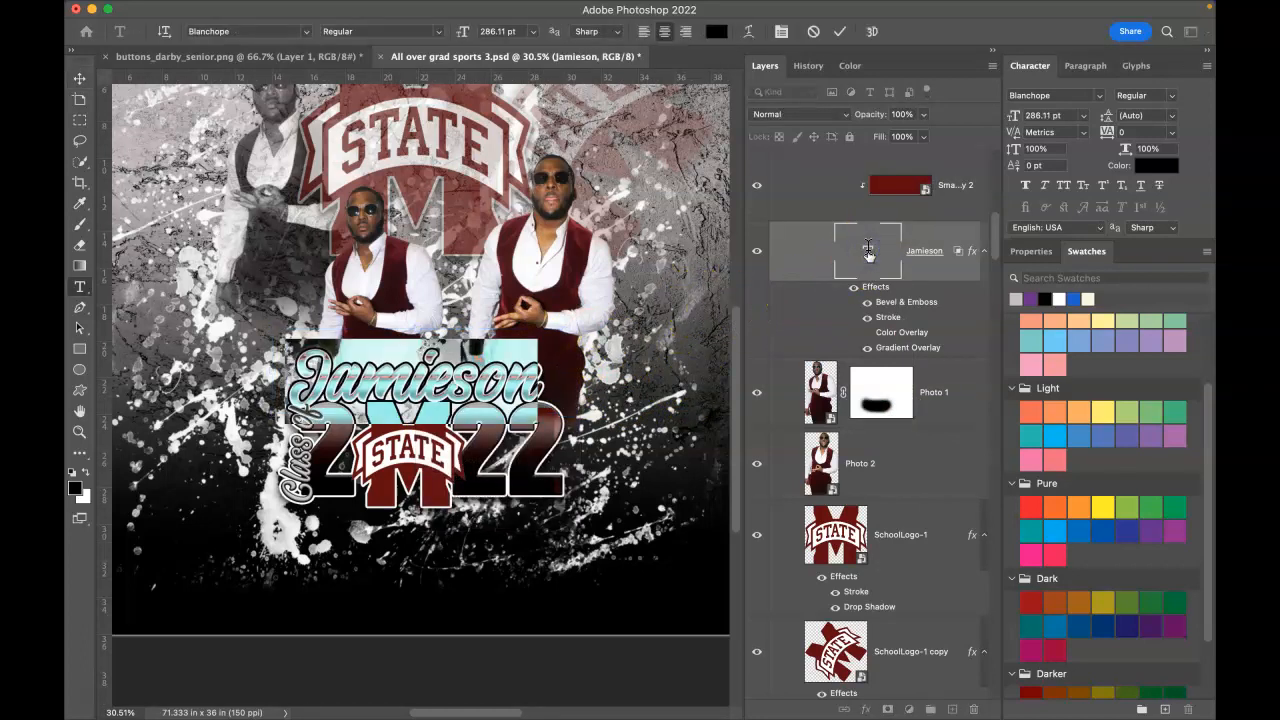
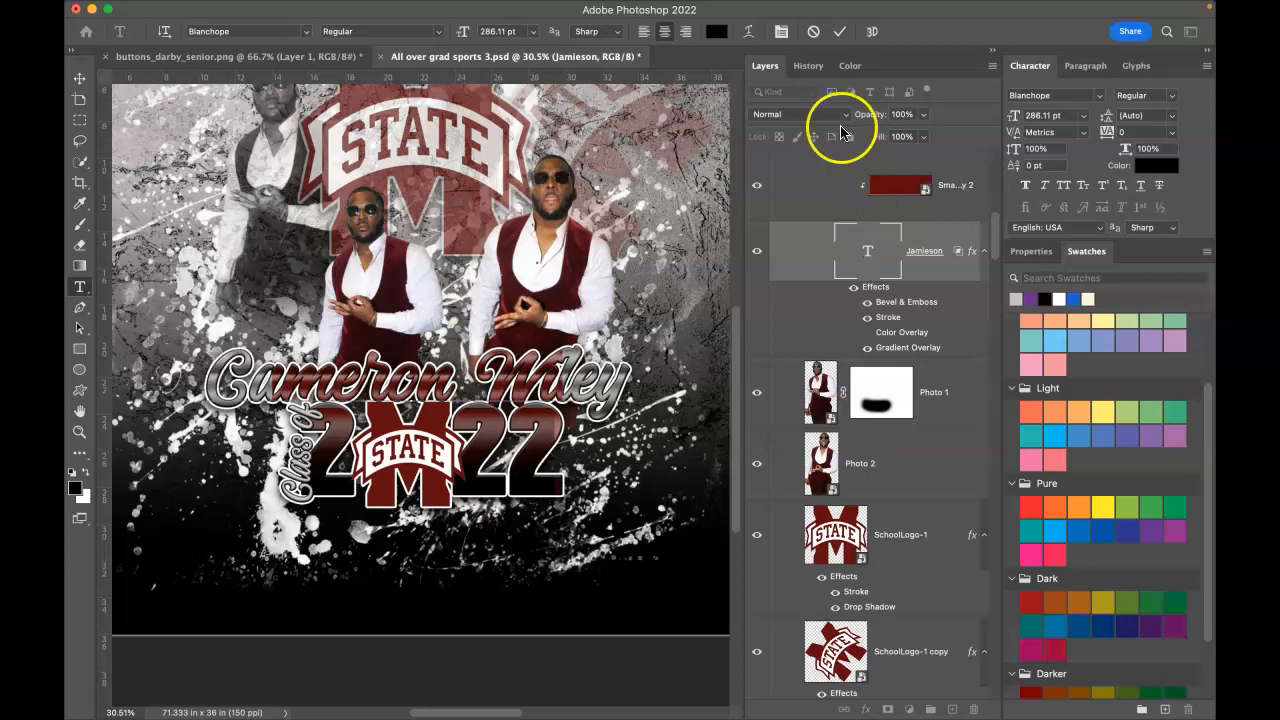
# Step: Stretch the Smart Color 3 copy 2 maroon overlay left and right to cover the whole name
pyautogui.click(903, 193)
pyautogui.press('v')
pyautogui.moveTo(565, 370); pyautogui.dragTo(636, 375)
pyautogui.click(331, 373)
pyautogui.moveTo(271, 371); pyautogui.dragTo(193, 367)
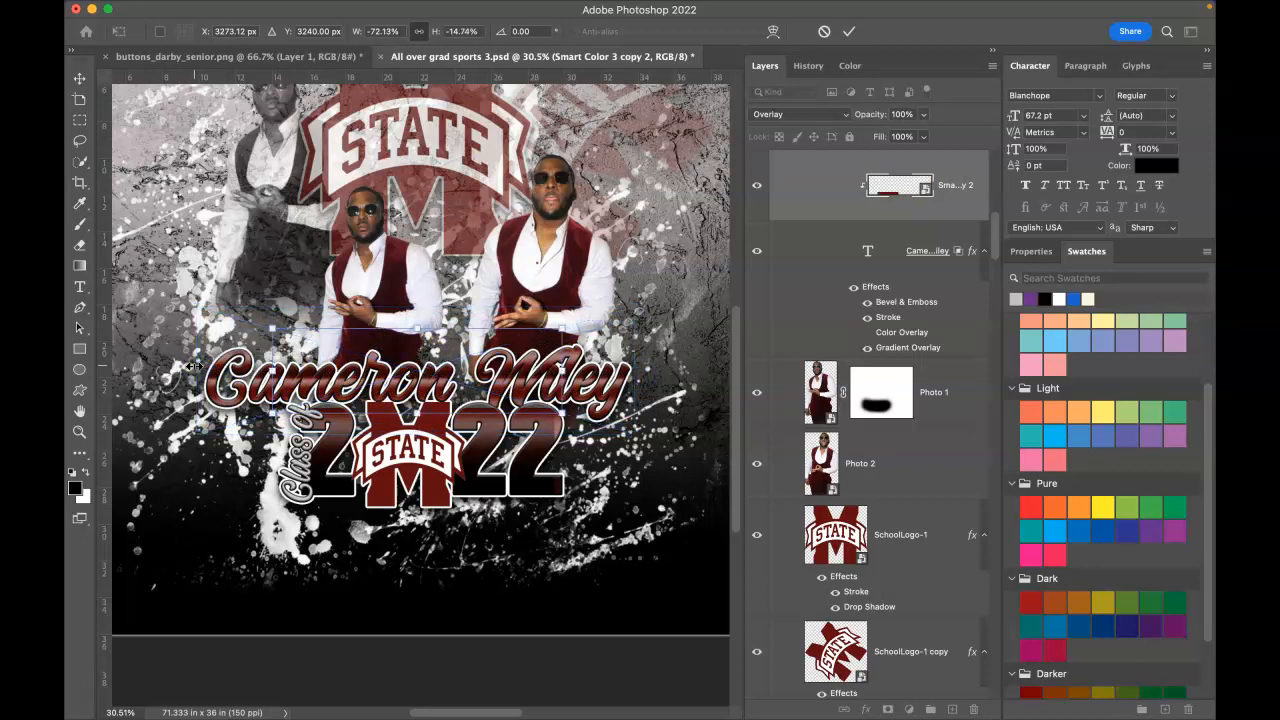
pyautogui.press('Return')
# Step: Unlink the Smart Color 3 copy 3 overlay from the 2022 lettering and resize it vertically
pyautogui.rightClick(474, 462)
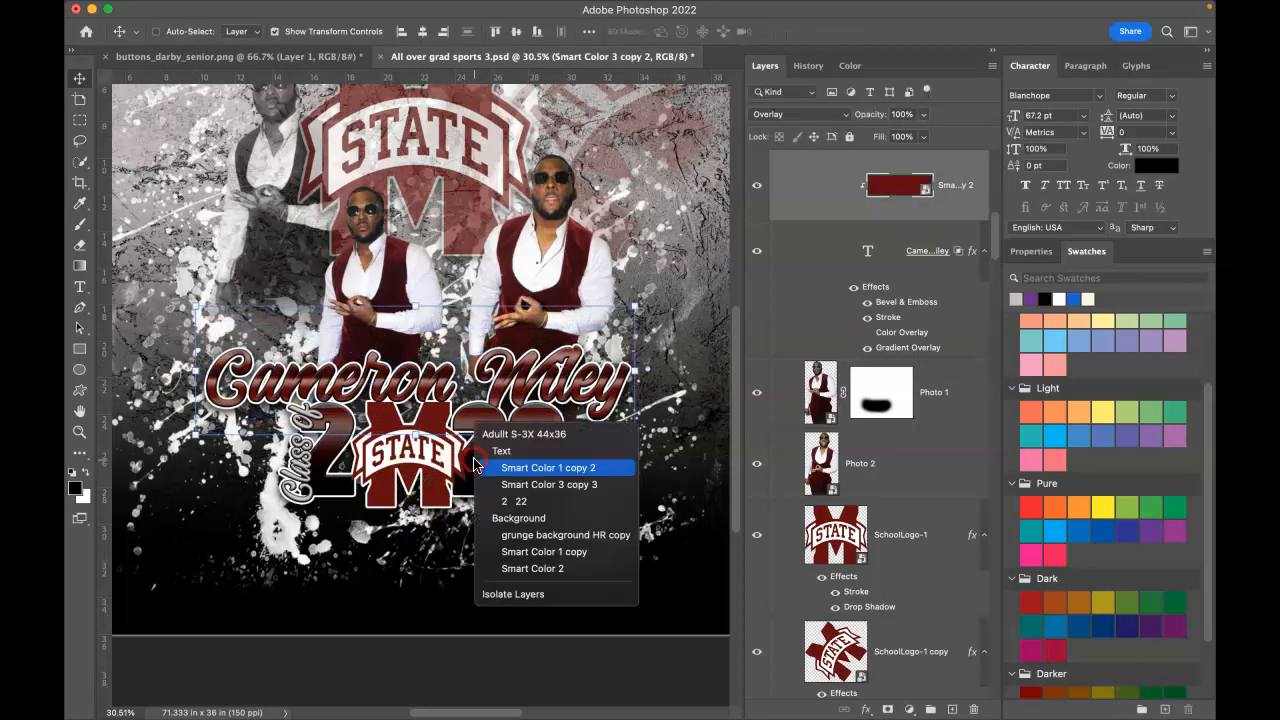
pyautogui.click(510, 484)
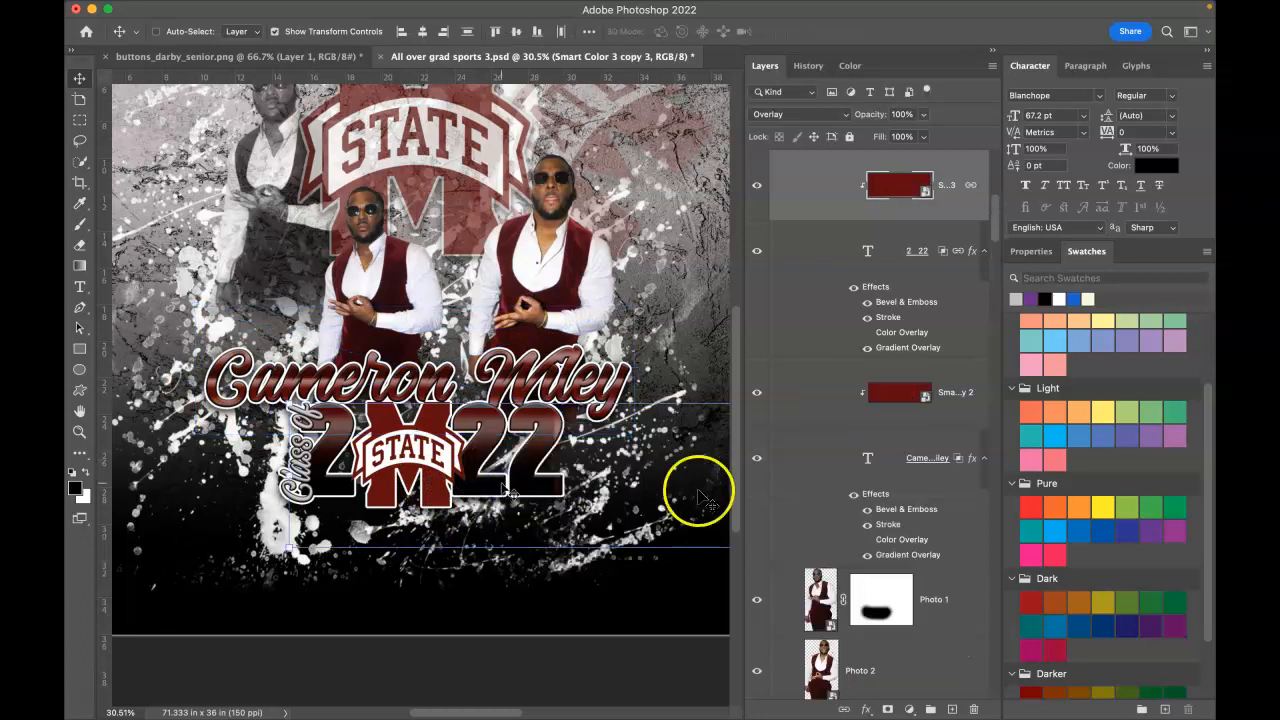
pyautogui.rightClick(970, 188)
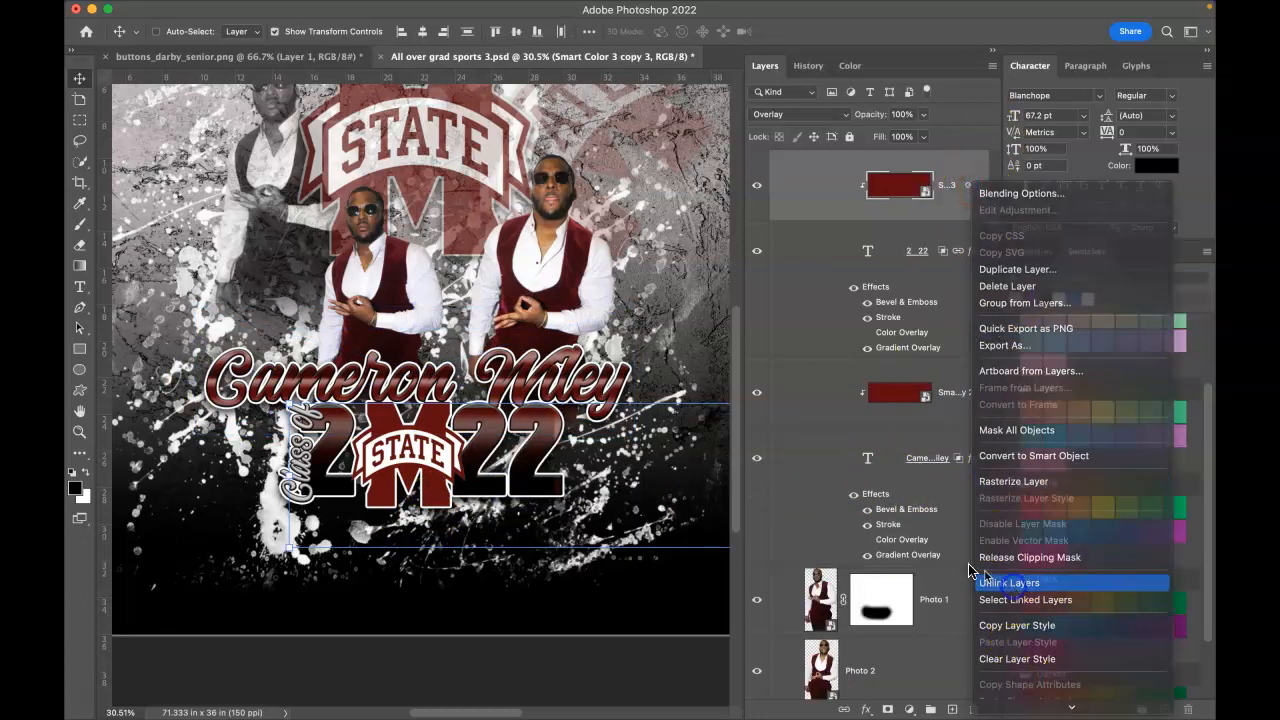
pyautogui.click(1012, 585)
pyautogui.moveTo(434, 404); pyautogui.dragTo(432, 384)
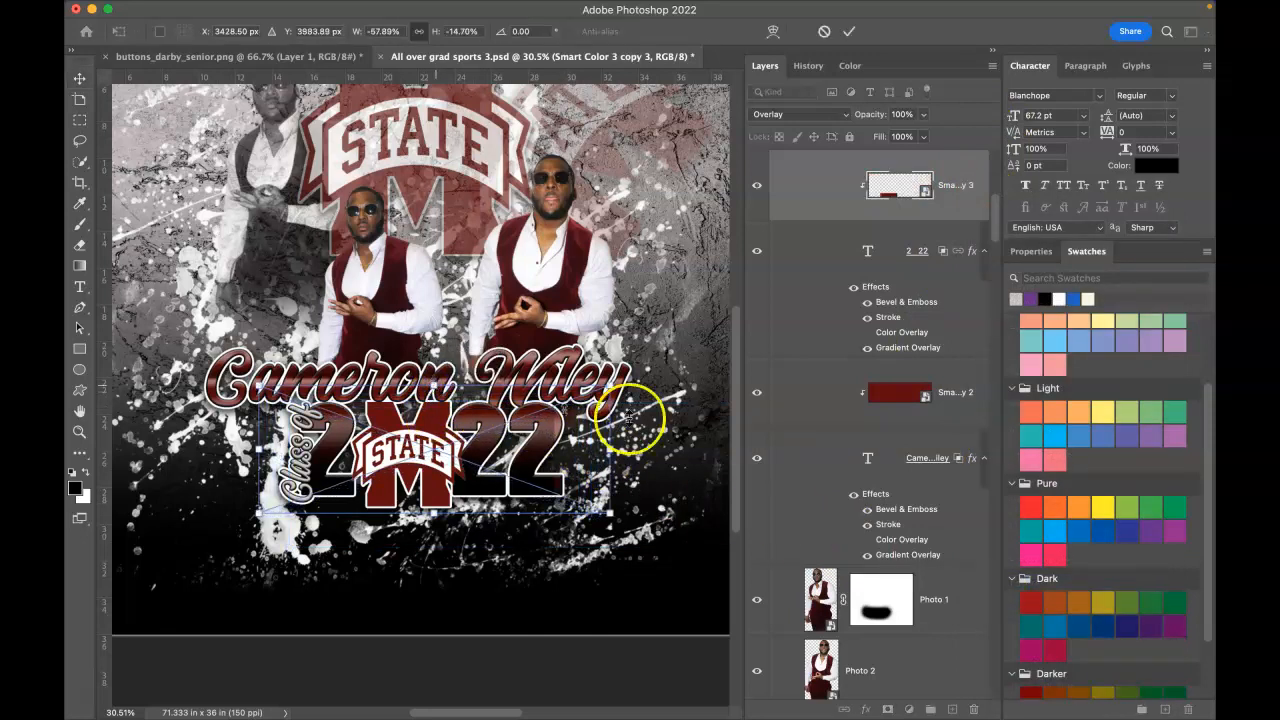
pyautogui.click(849, 32)
pyautogui.click(868, 253)
# Step: Link the Smart Color 3 copy 3 overlay with the 2 22 text layer
pyautogui.rightClick(887, 255)
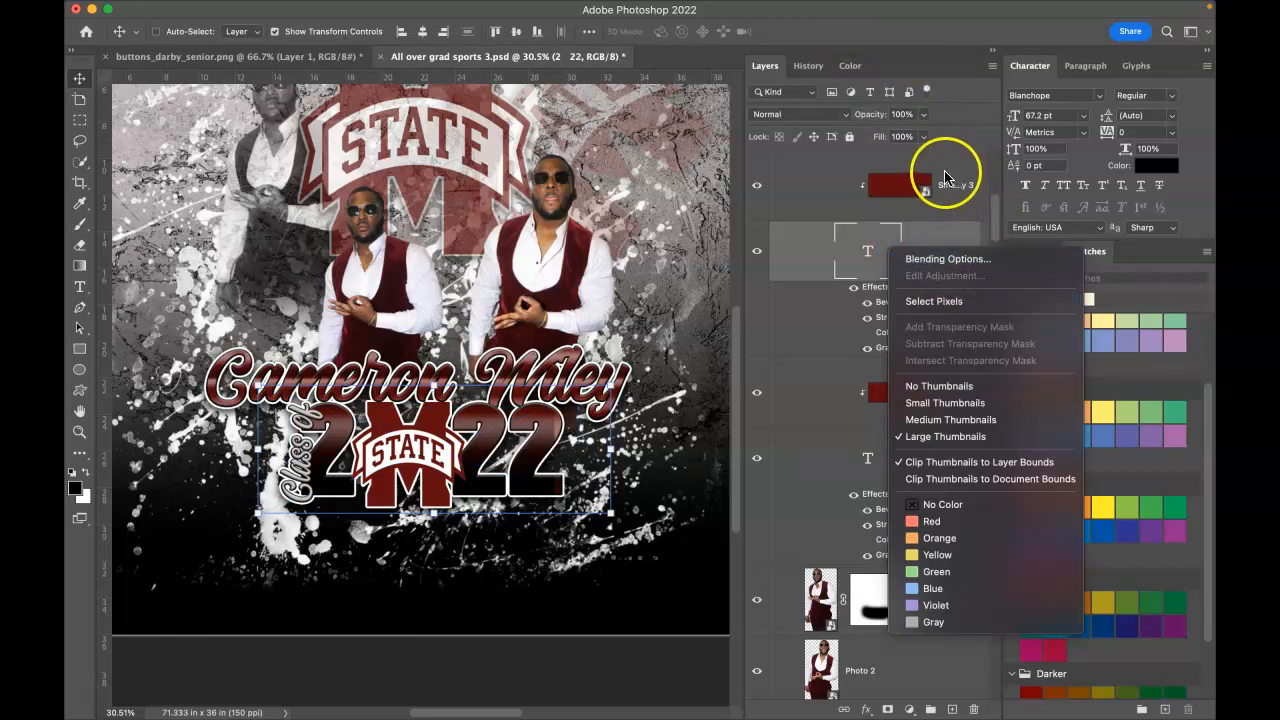
pyautogui.click(945, 176)
pyautogui.click(945, 175)
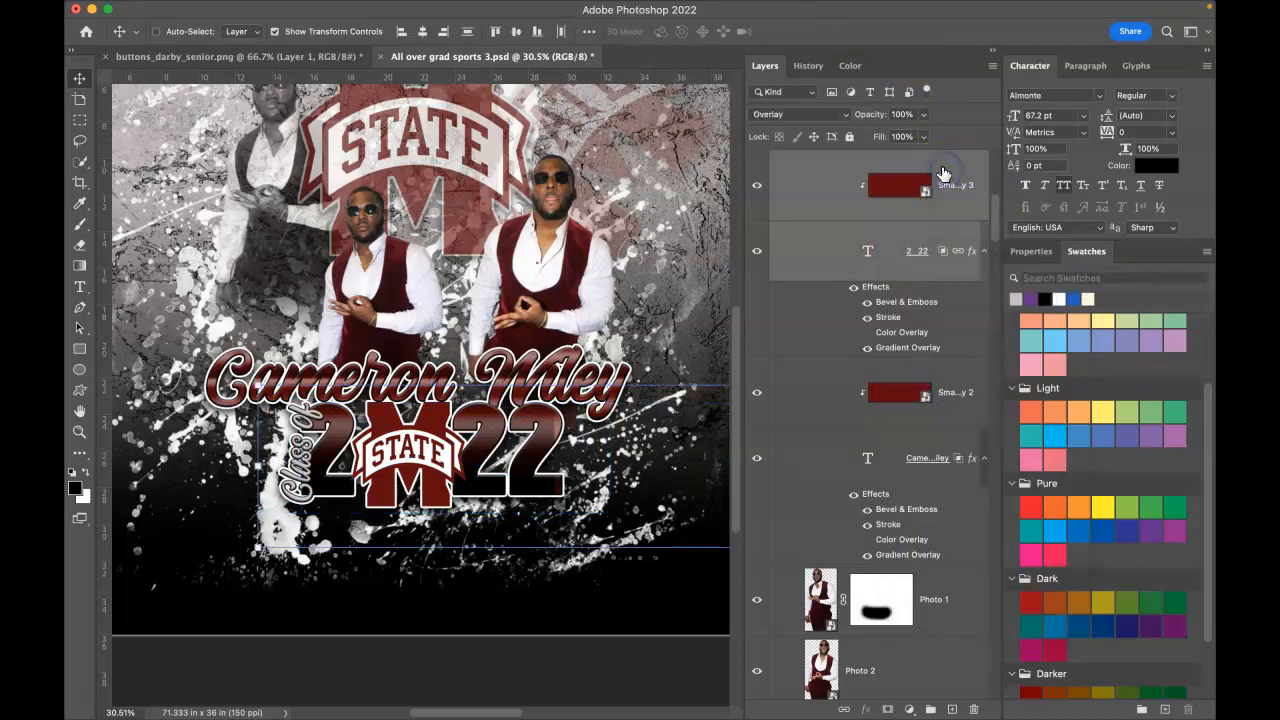
pyautogui.rightClick(953, 177)
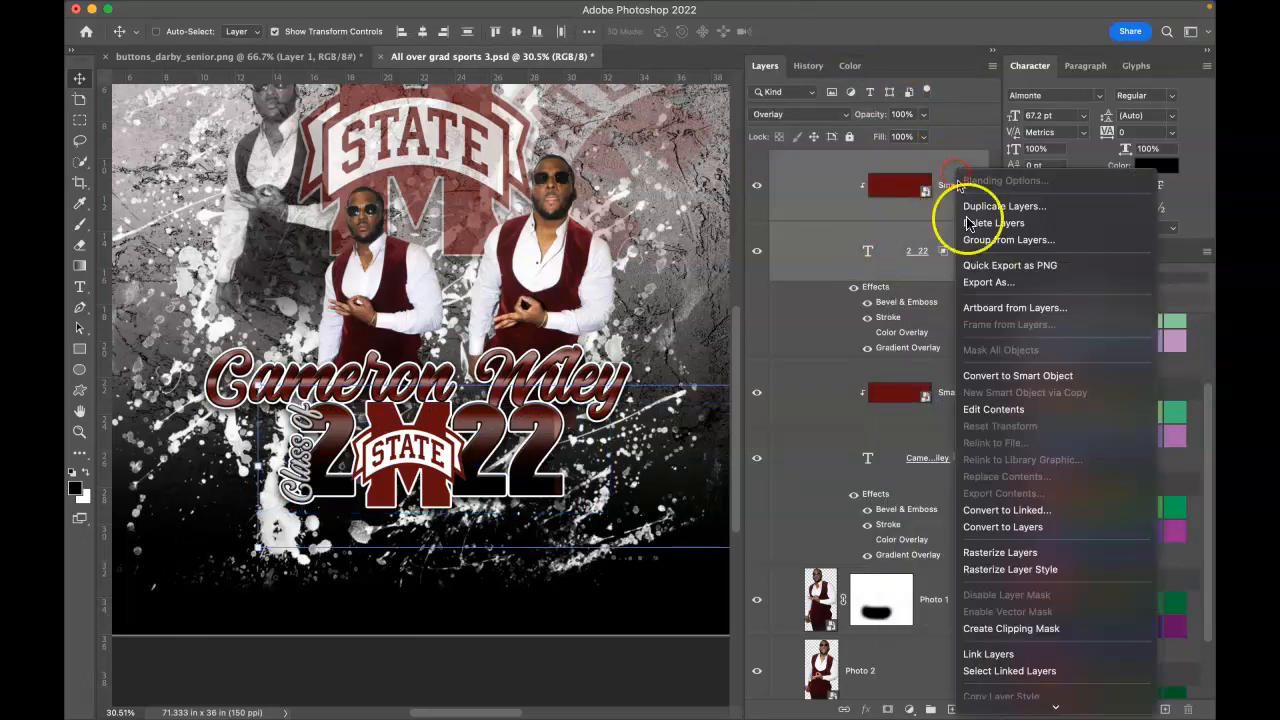
pyautogui.click(990, 654)
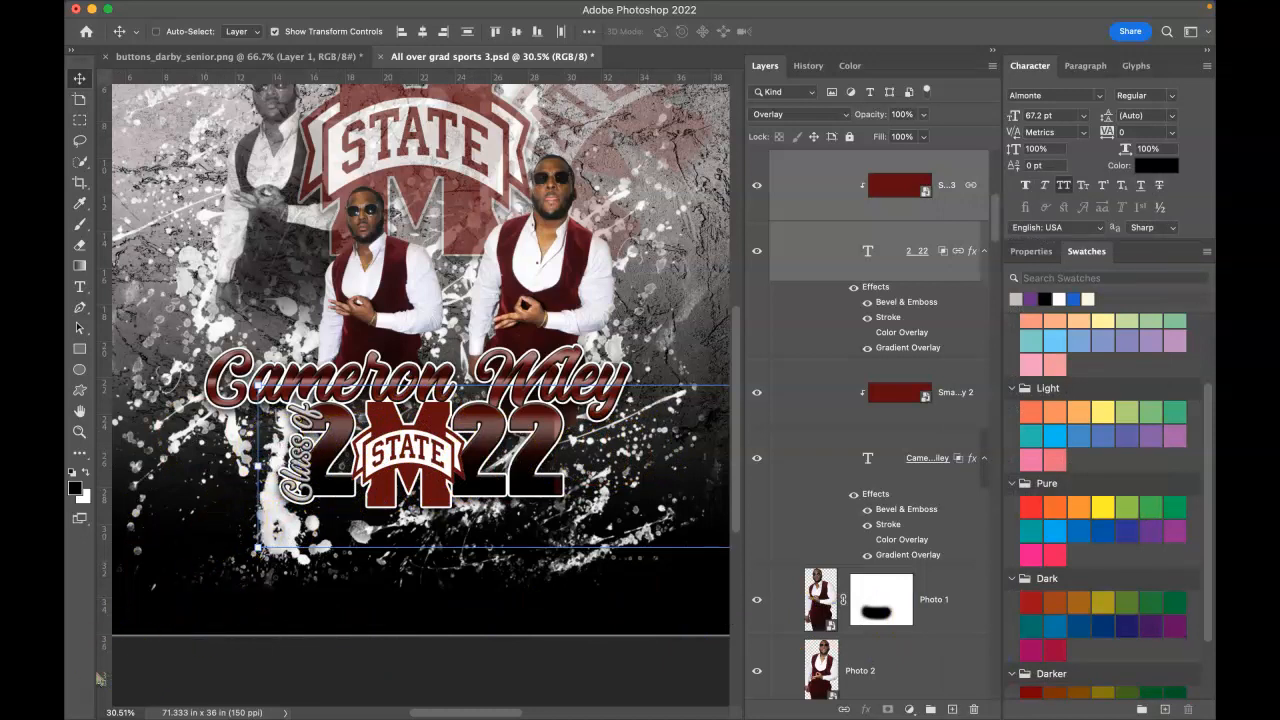
# Step: Hide the top gradient Smart Color overlay layer on the shirt
pyautogui.rightClick(554, 437)
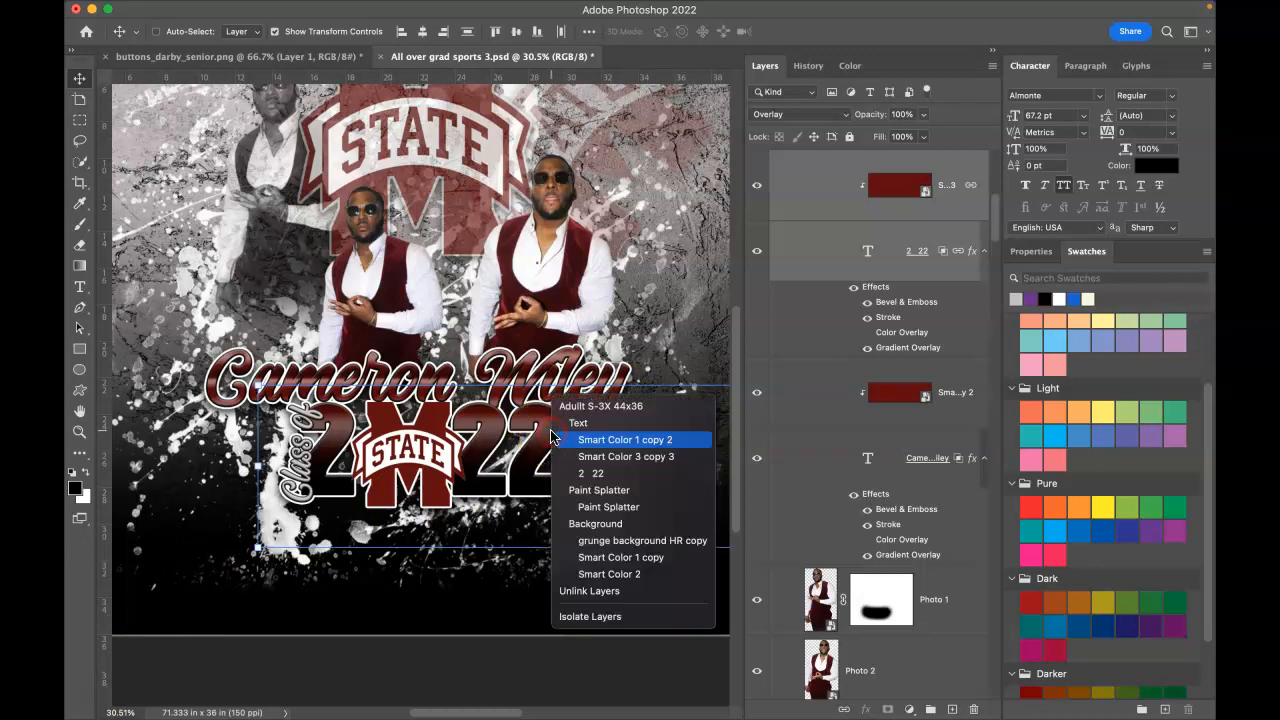
pyautogui.click(606, 440)
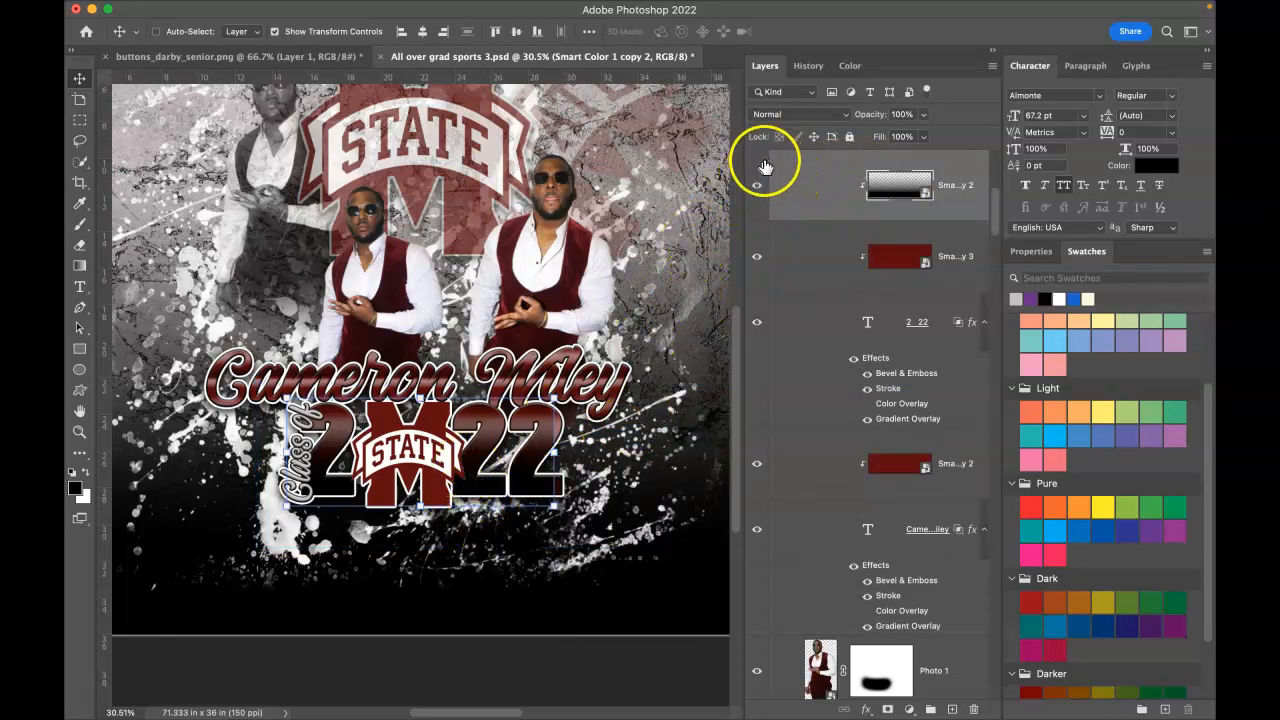
pyautogui.click(756, 187)
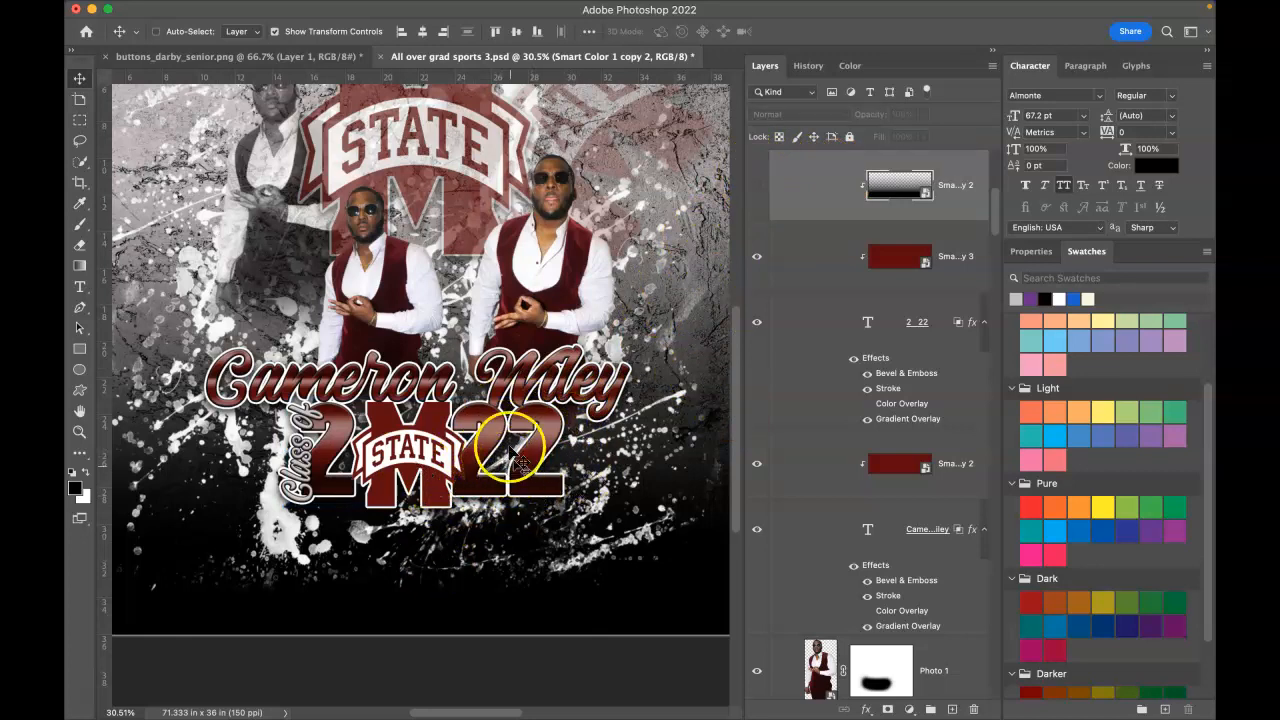
# Step: Move the STATE logo so it sits centred between 2 and 22
pyautogui.rightClick(380, 372)
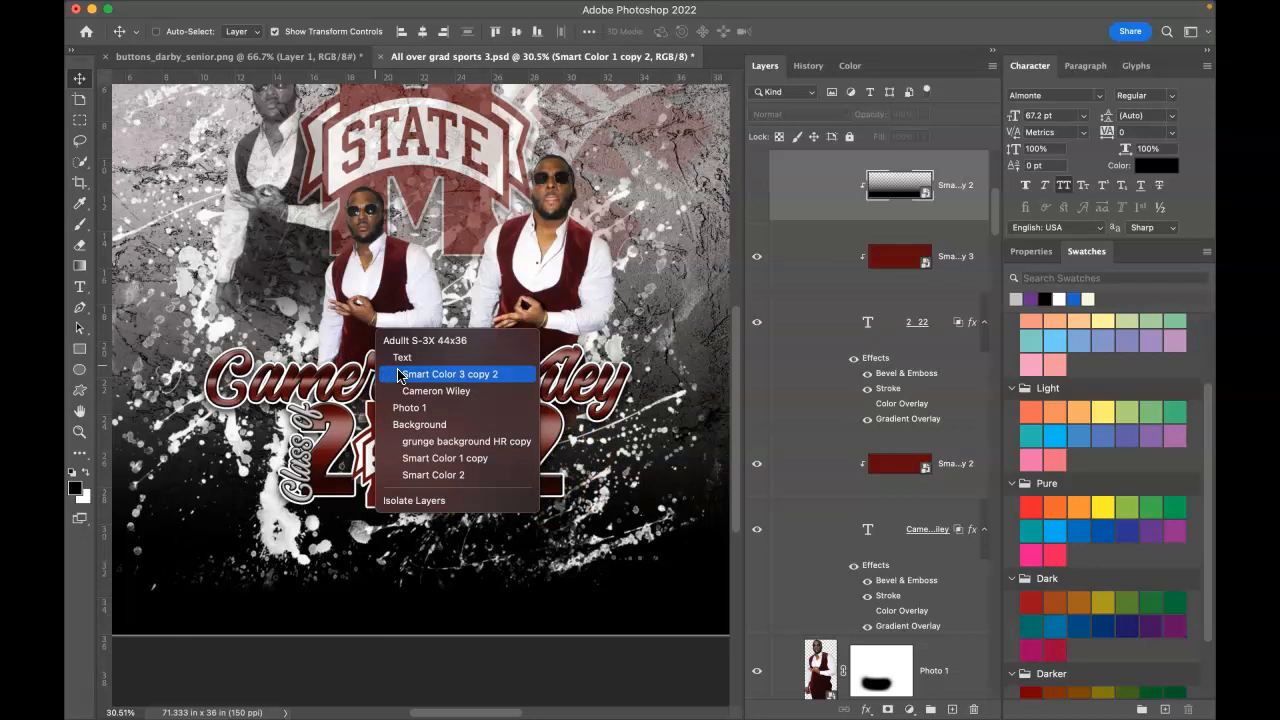
pyautogui.click(630, 464)
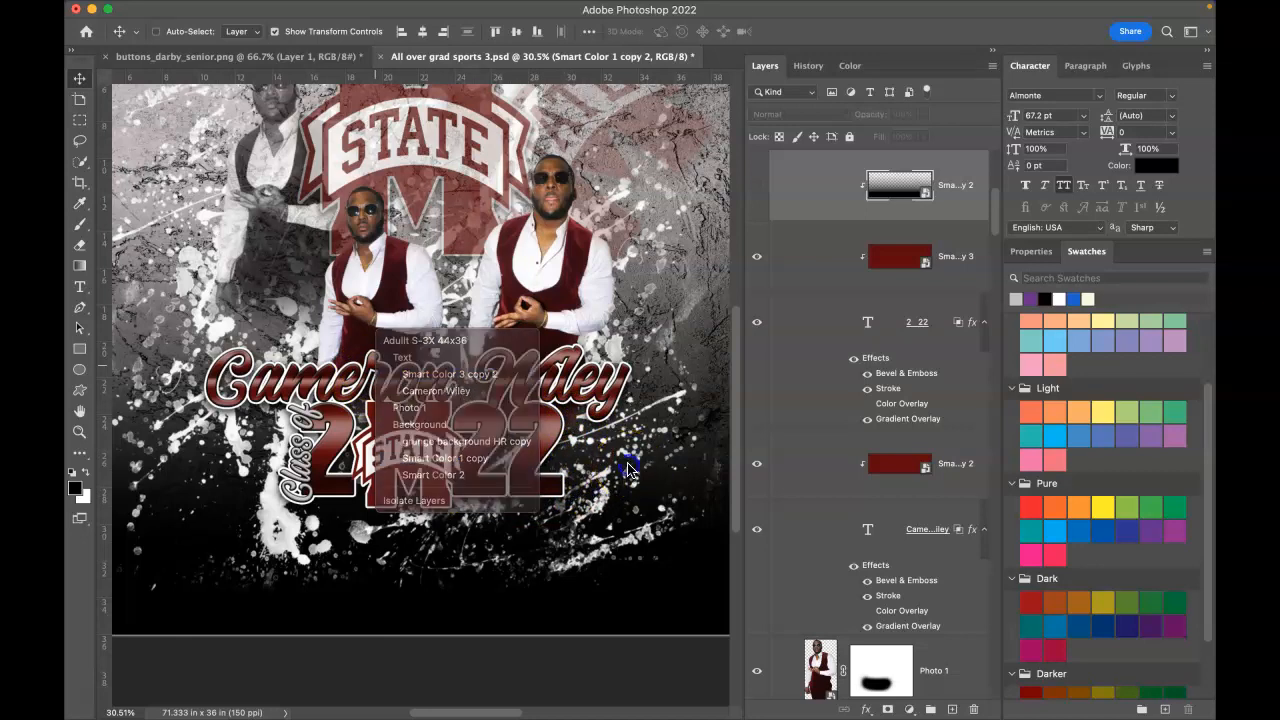
pyautogui.moveTo(366, 455); pyautogui.dragTo(405, 405)
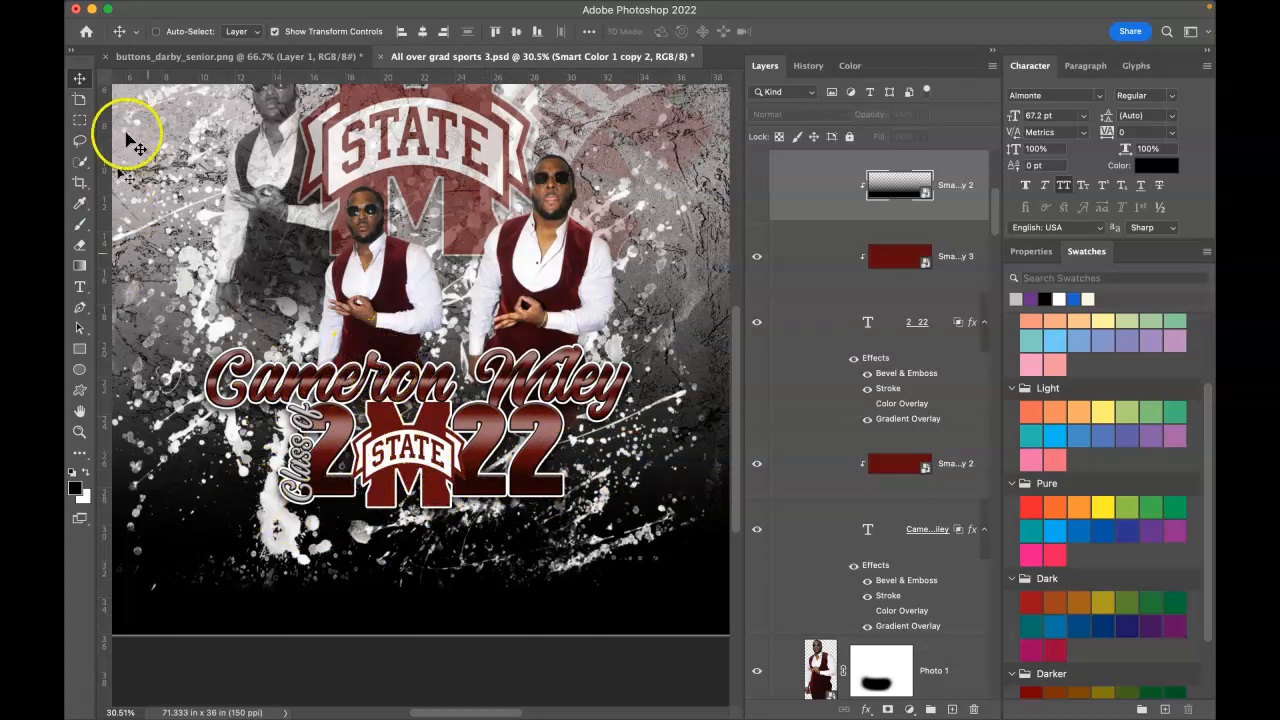
# Step: Save All over grad sports 3.psd and fit all three artboards in the window
pyautogui.scroll(6, 480, 308)
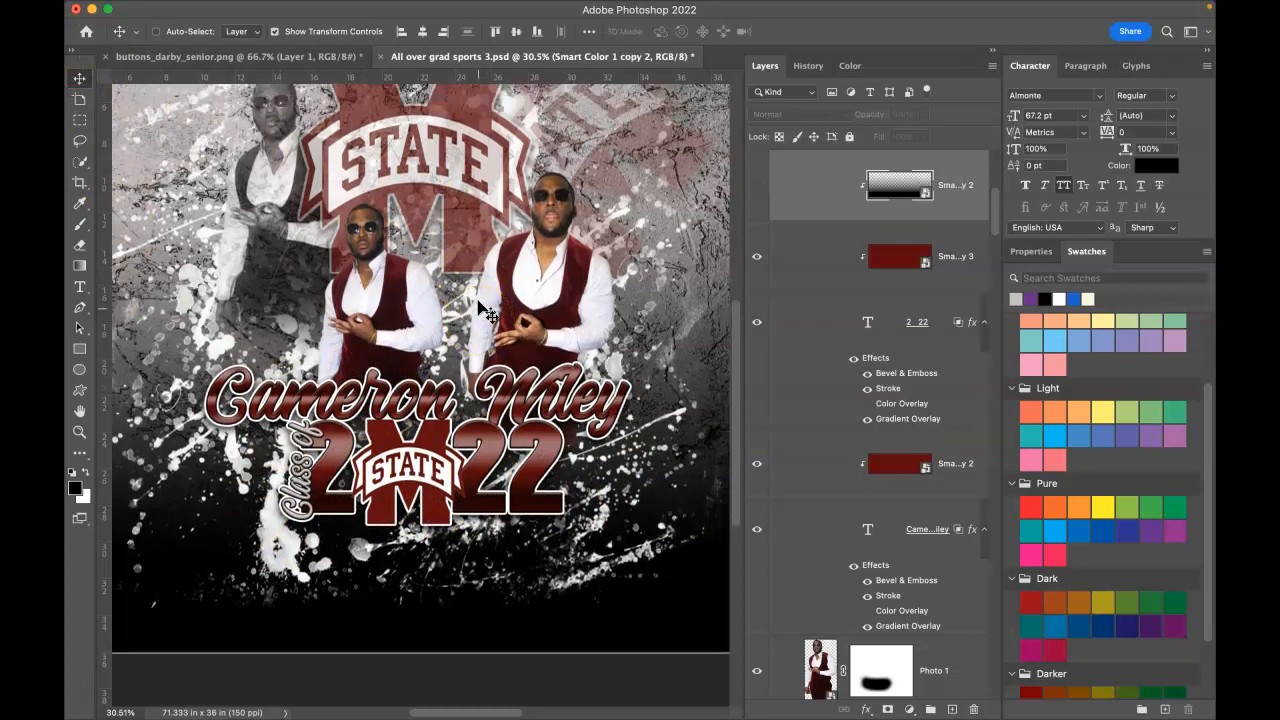
pyautogui.scroll(-1, 480, 308)
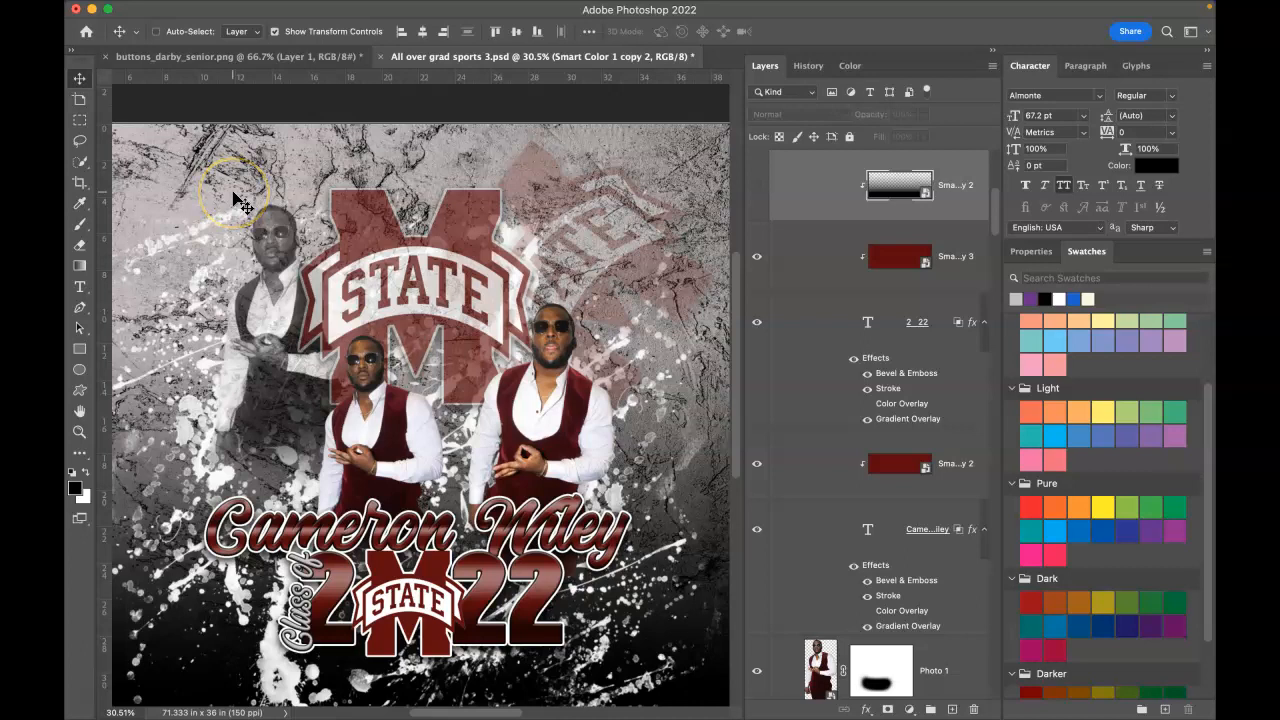
pyautogui.moveTo(124, 7)
pyautogui.click(185, 12)
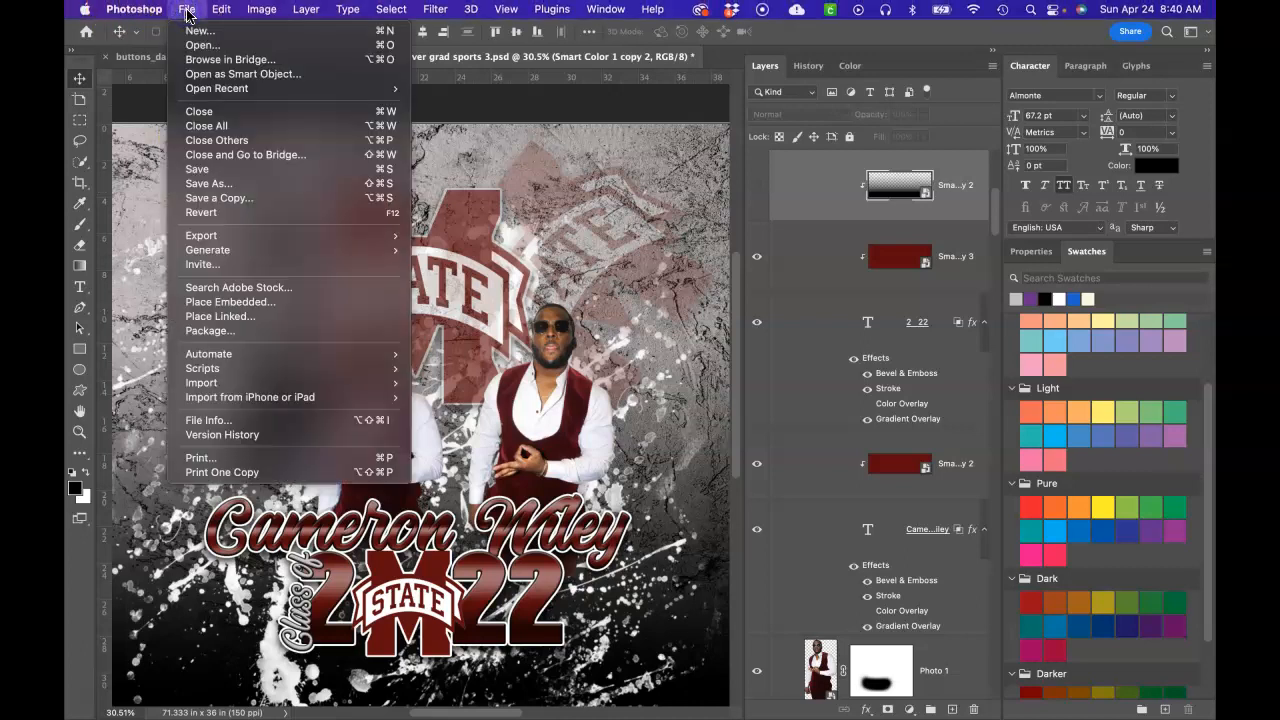
pyautogui.click(228, 172)
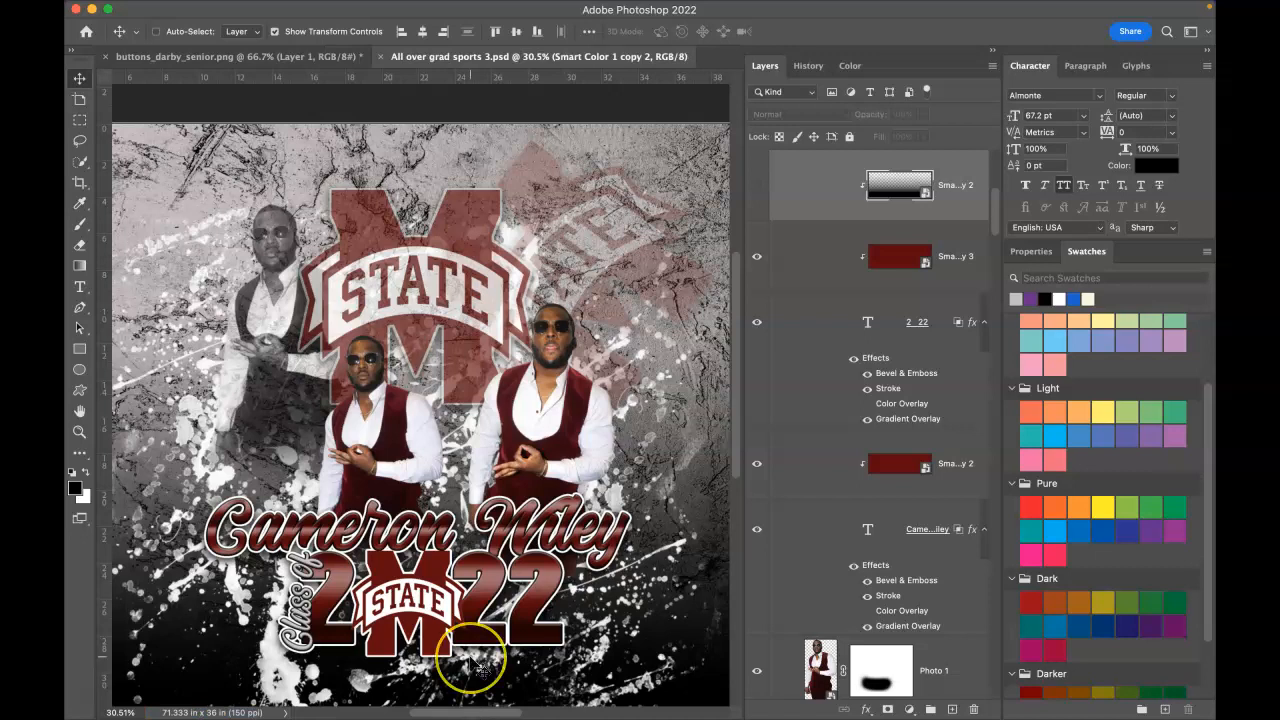
pyautogui.press('super+0')
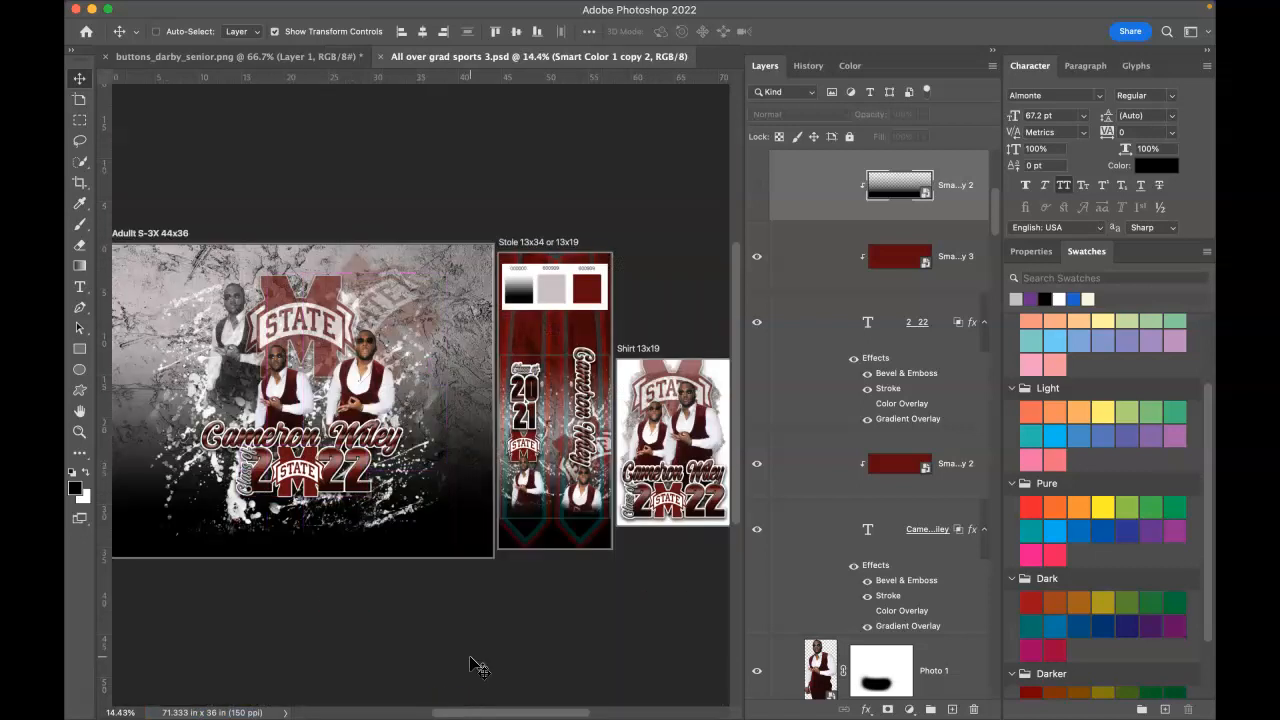
# Step: Select the stole's 2021 copy text layer
pyautogui.rightClick(692, 508)
pyautogui.rightClick(532, 432)
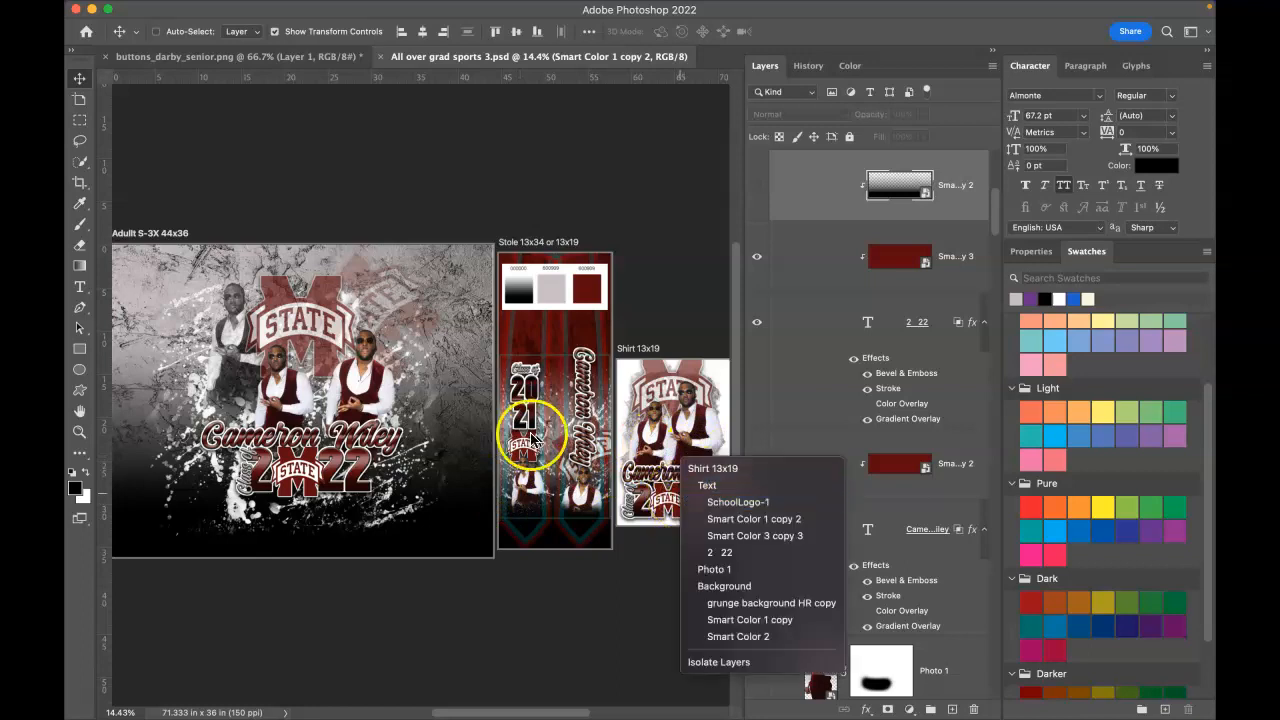
pyautogui.rightClick(558, 336)
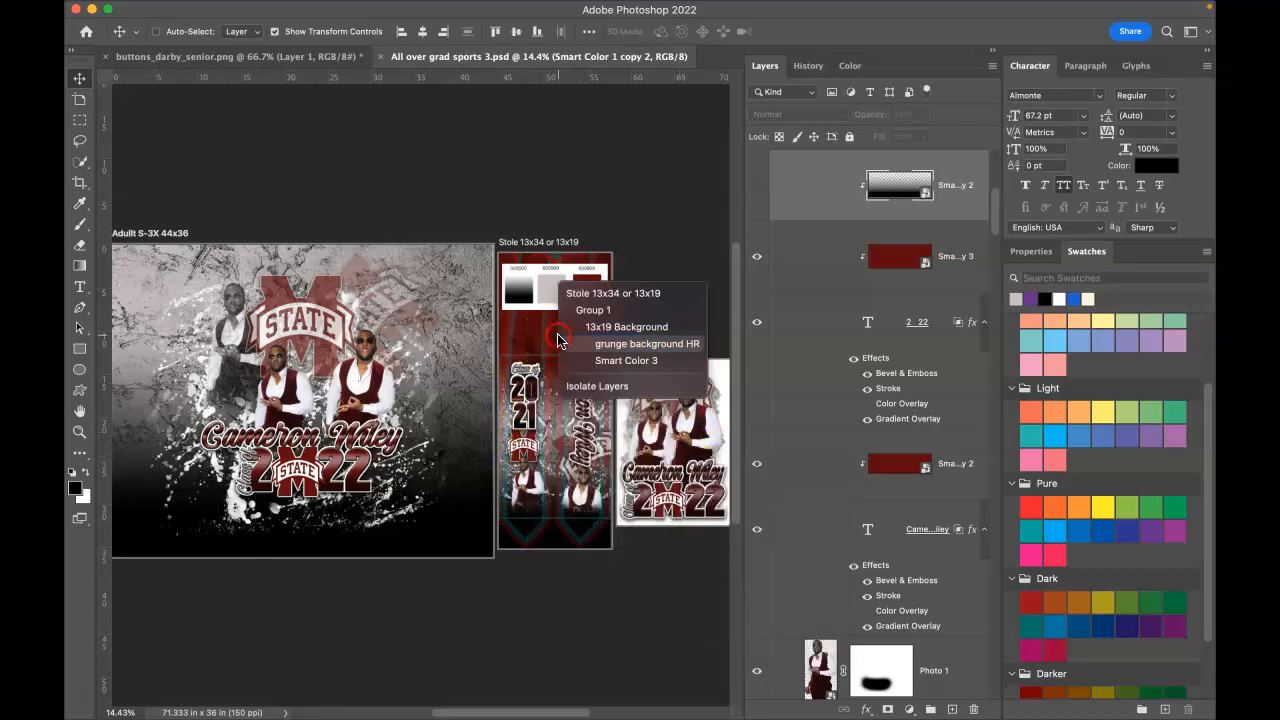
pyautogui.click(606, 297)
pyautogui.scroll(3, 606, 297)
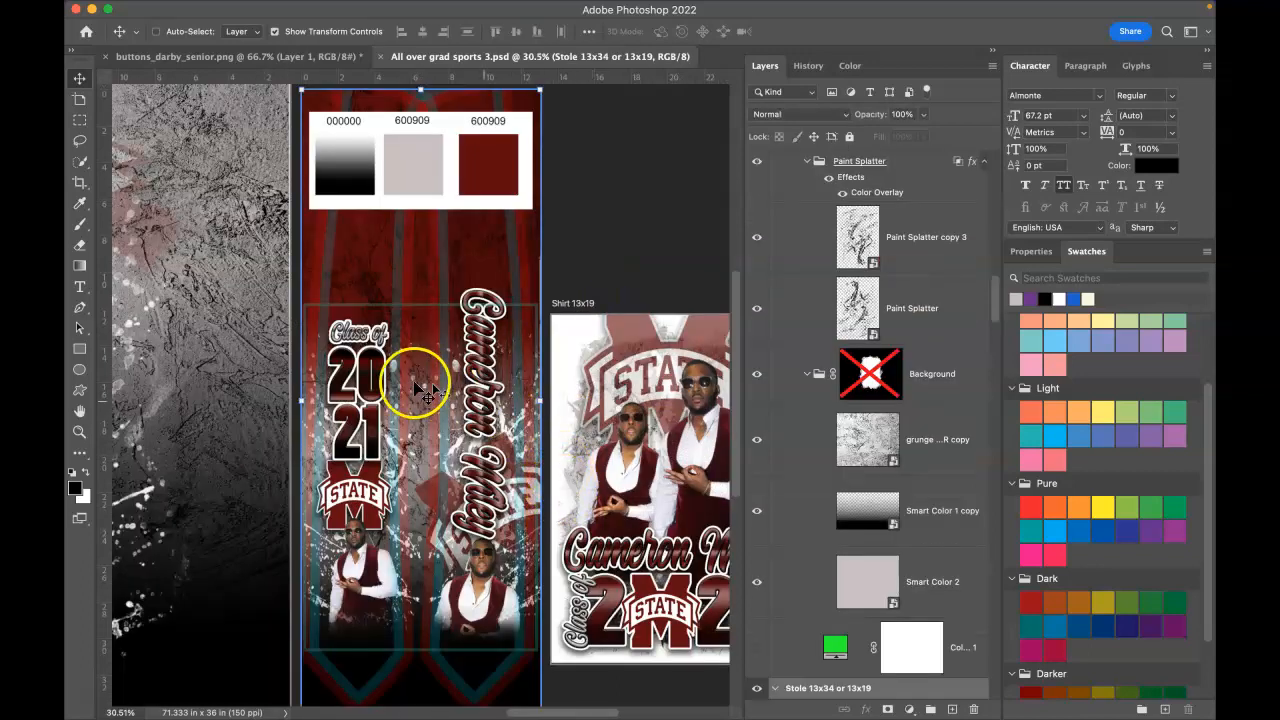
pyautogui.rightClick(378, 394)
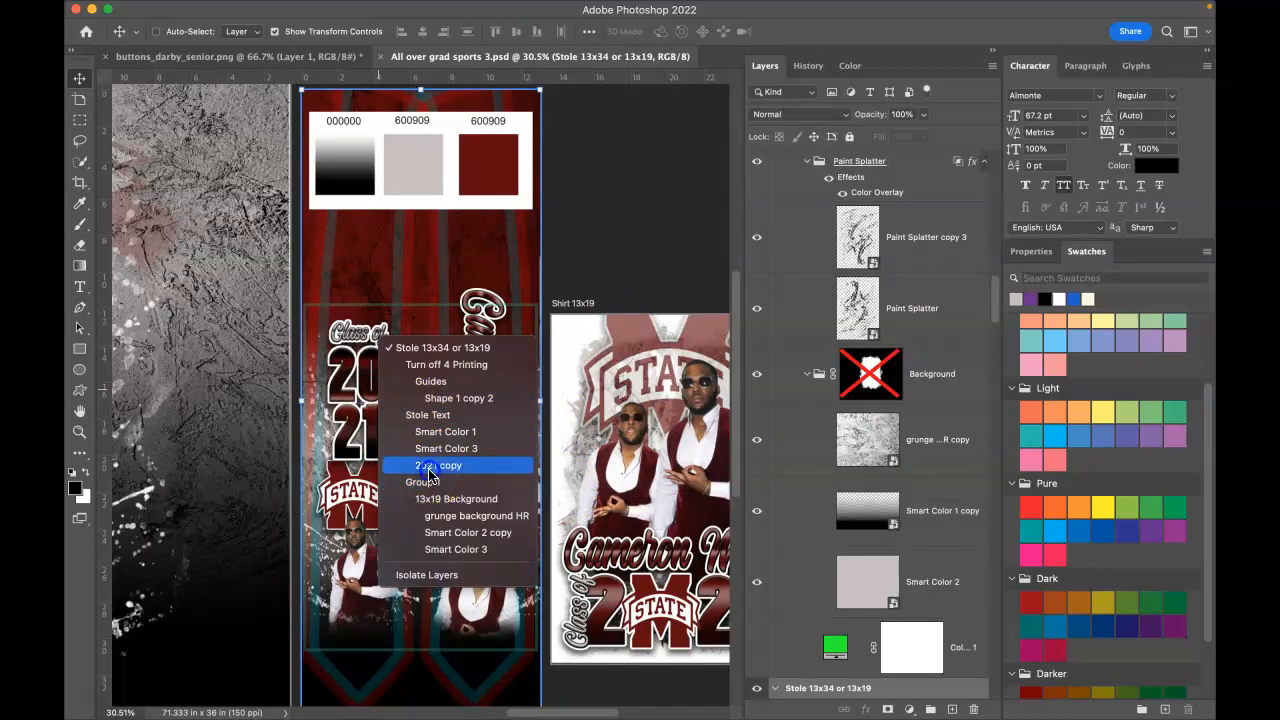
pyautogui.click(429, 465)
pyautogui.click(366, 426)
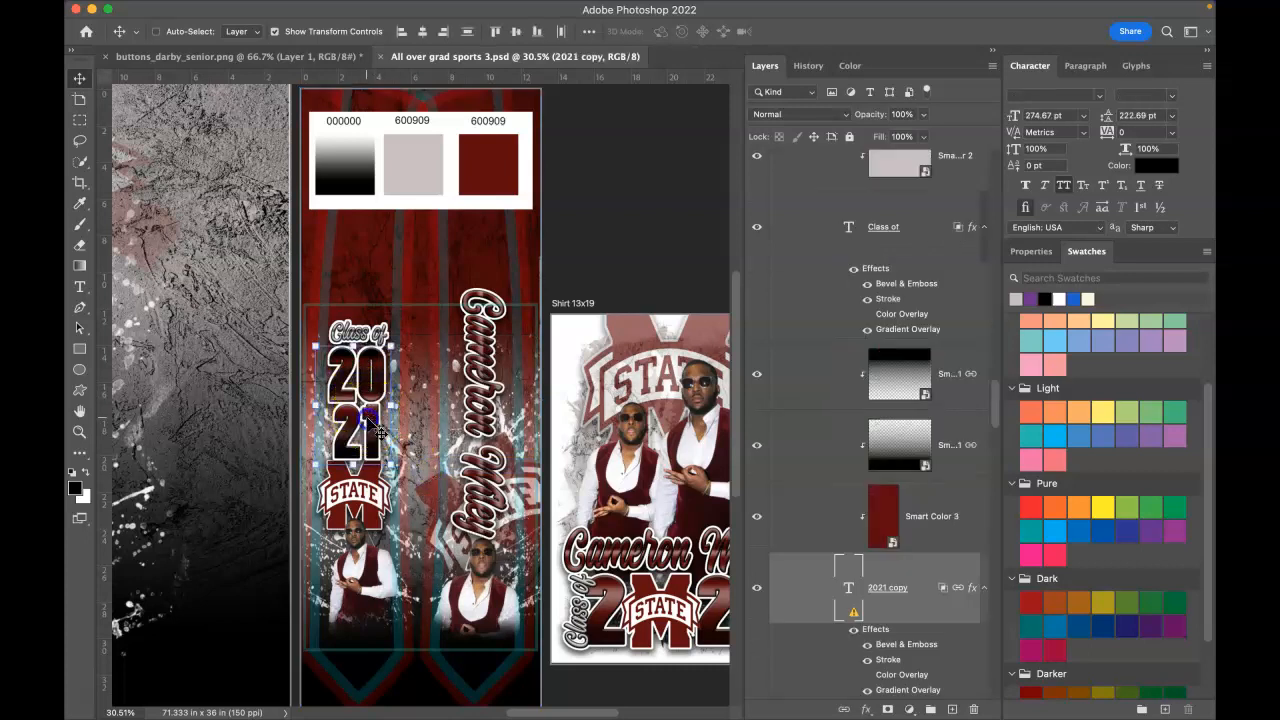
# Step: Replace the missing font, change the stole year to 2022, and set it in Almonte
pyautogui.doubleClick(848, 587)
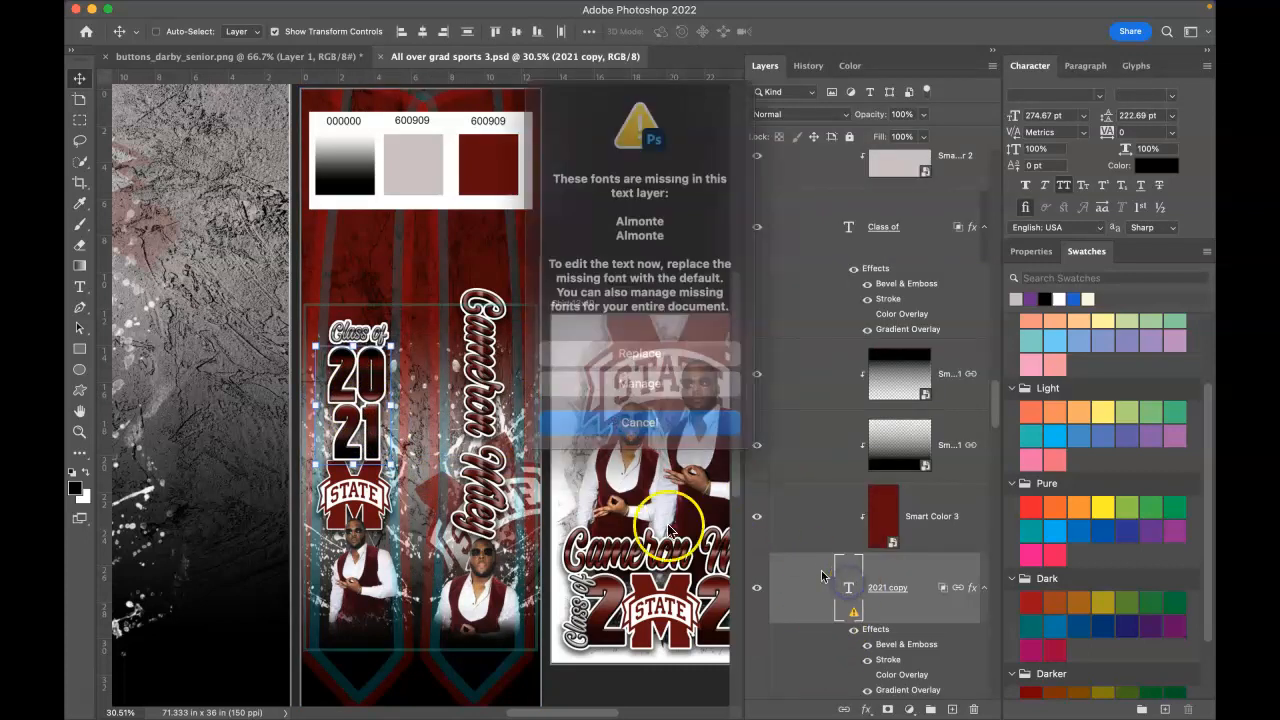
pyautogui.click(636, 338)
pyautogui.click(383, 425)
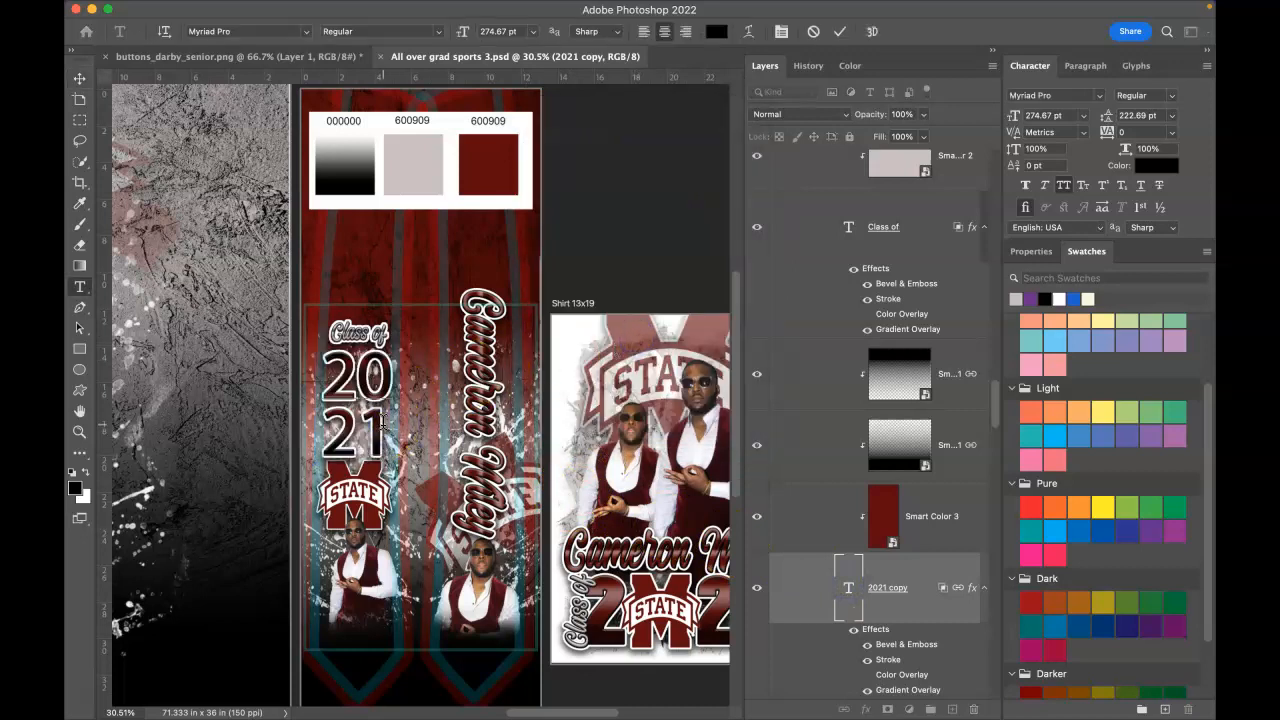
pyautogui.press('BackSpace')
pyautogui.write('2')
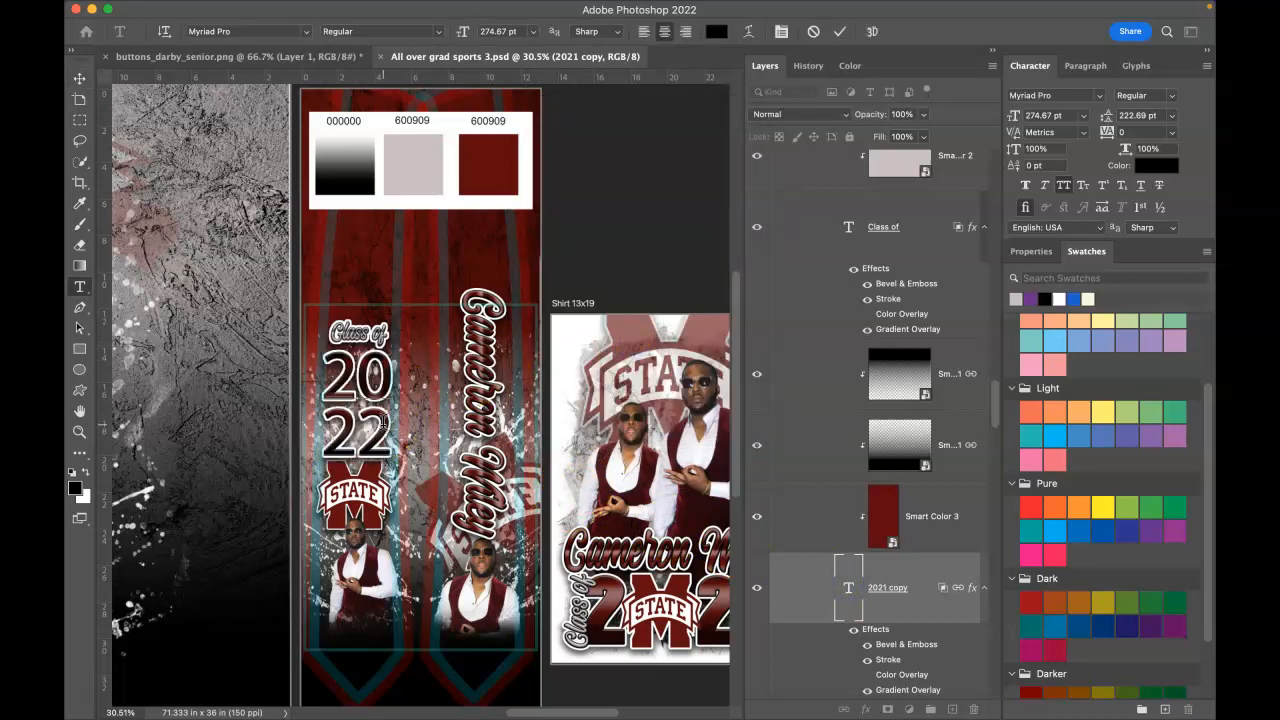
pyautogui.click(841, 35)
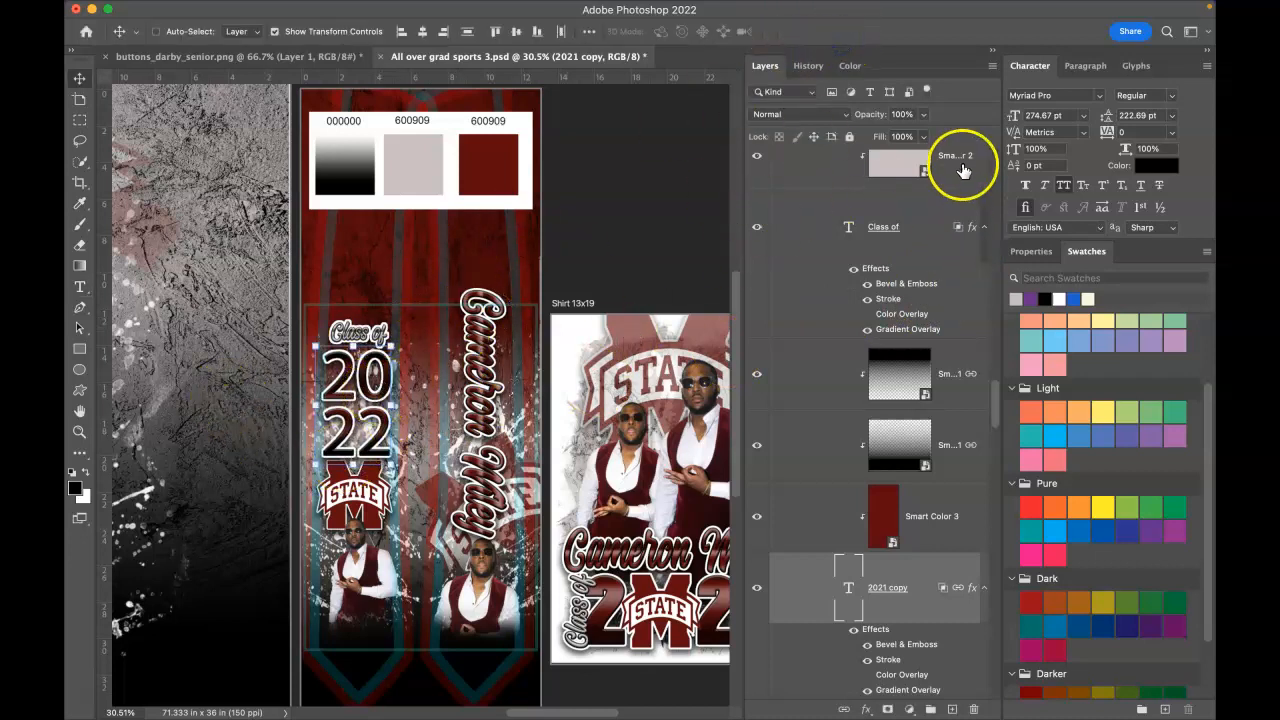
pyautogui.click(1103, 96)
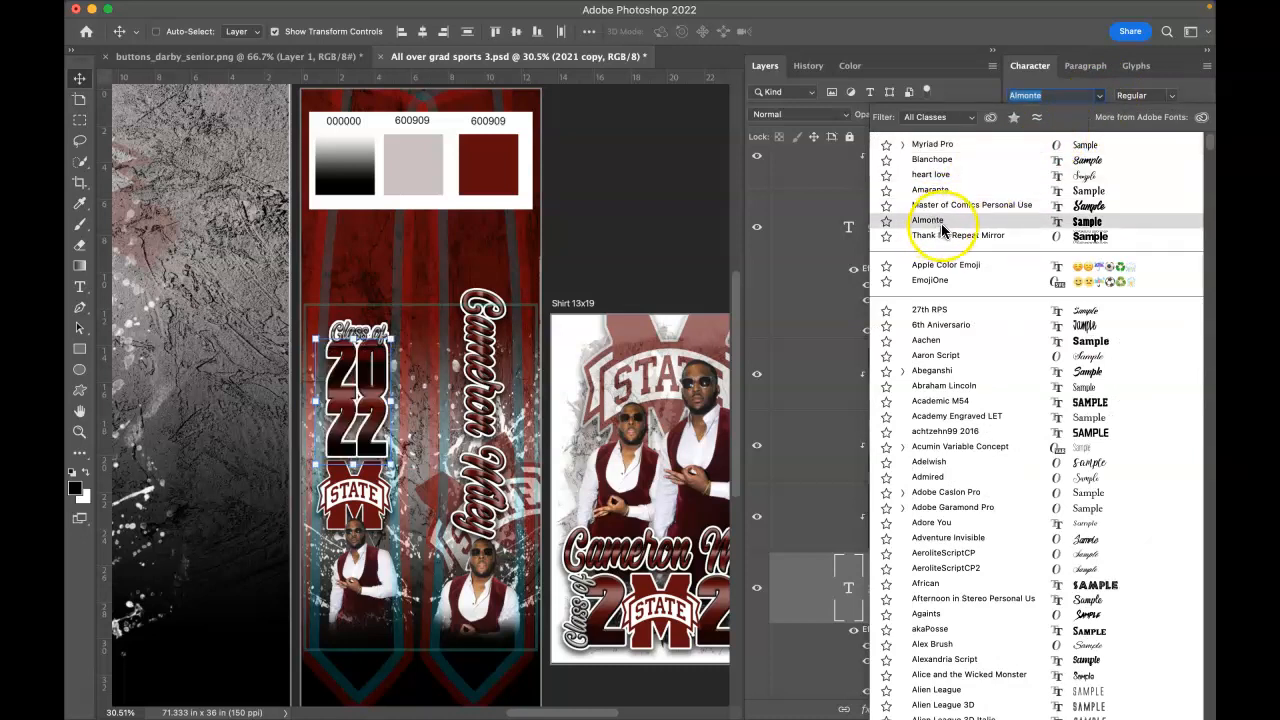
pyautogui.click(942, 226)
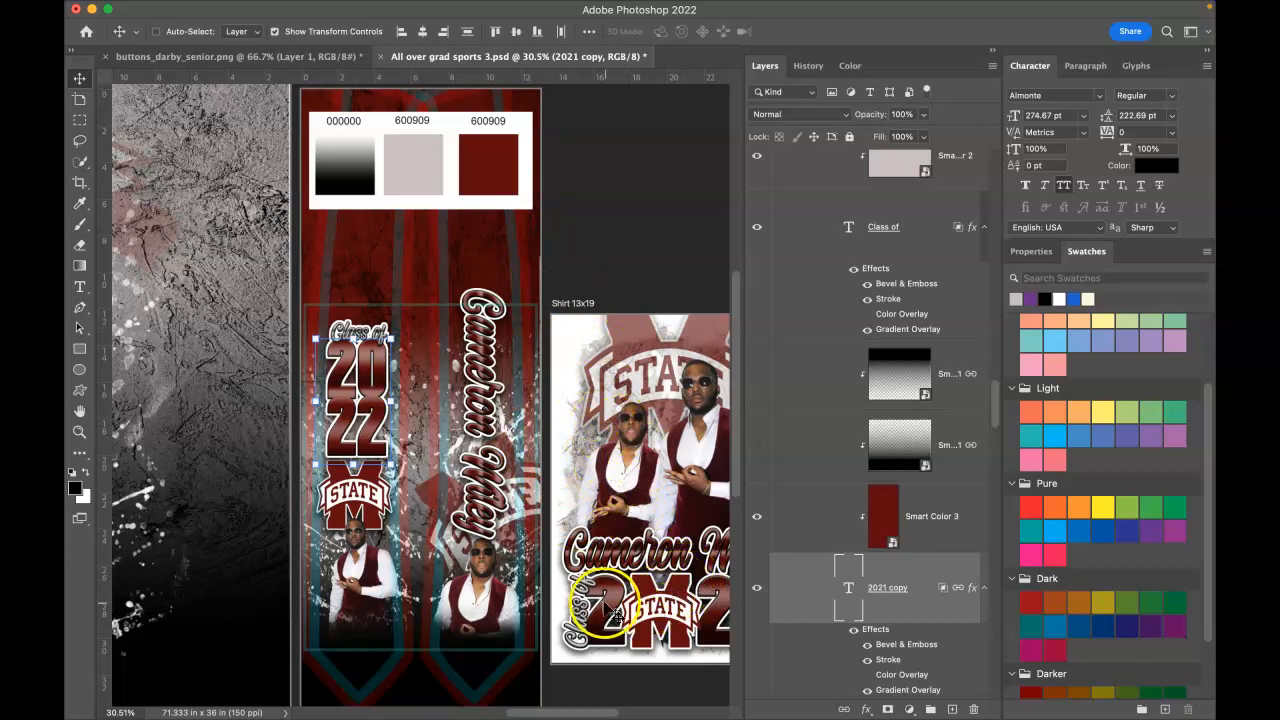
# Step: Hide the shirt's Smart Color 1 copy 2 layer
pyautogui.rightClick(620, 570)
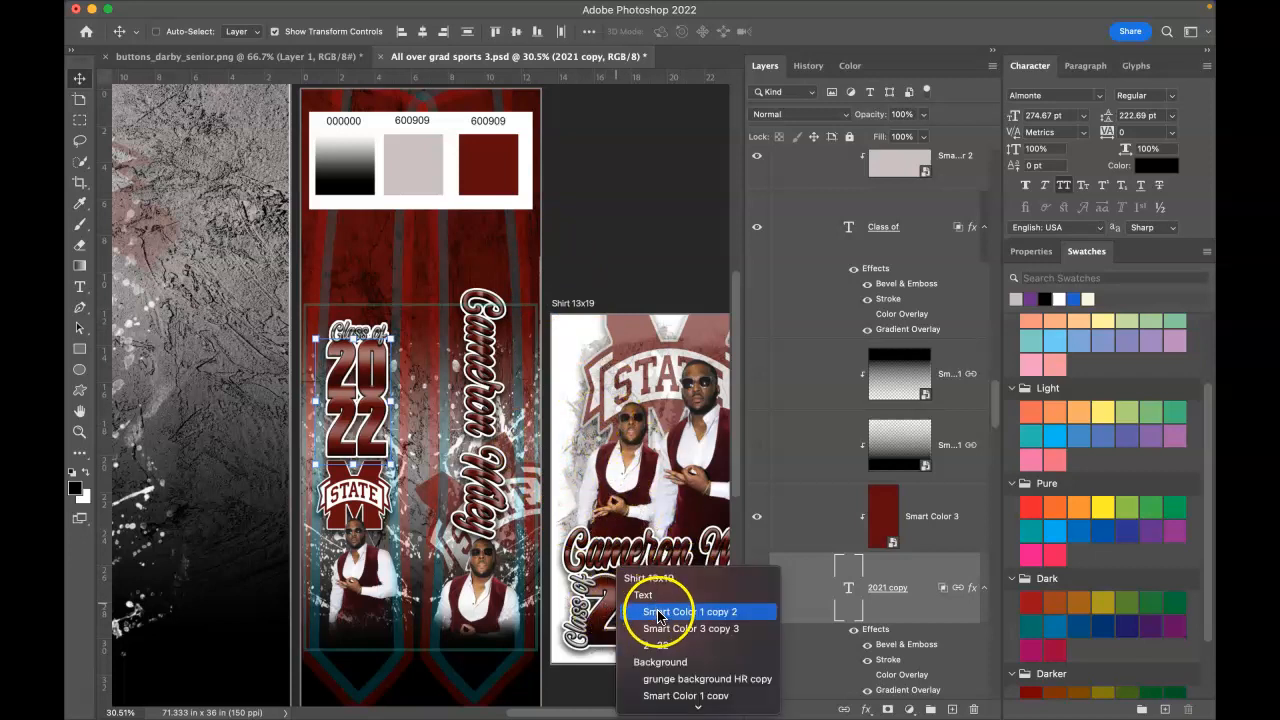
pyautogui.click(655, 612)
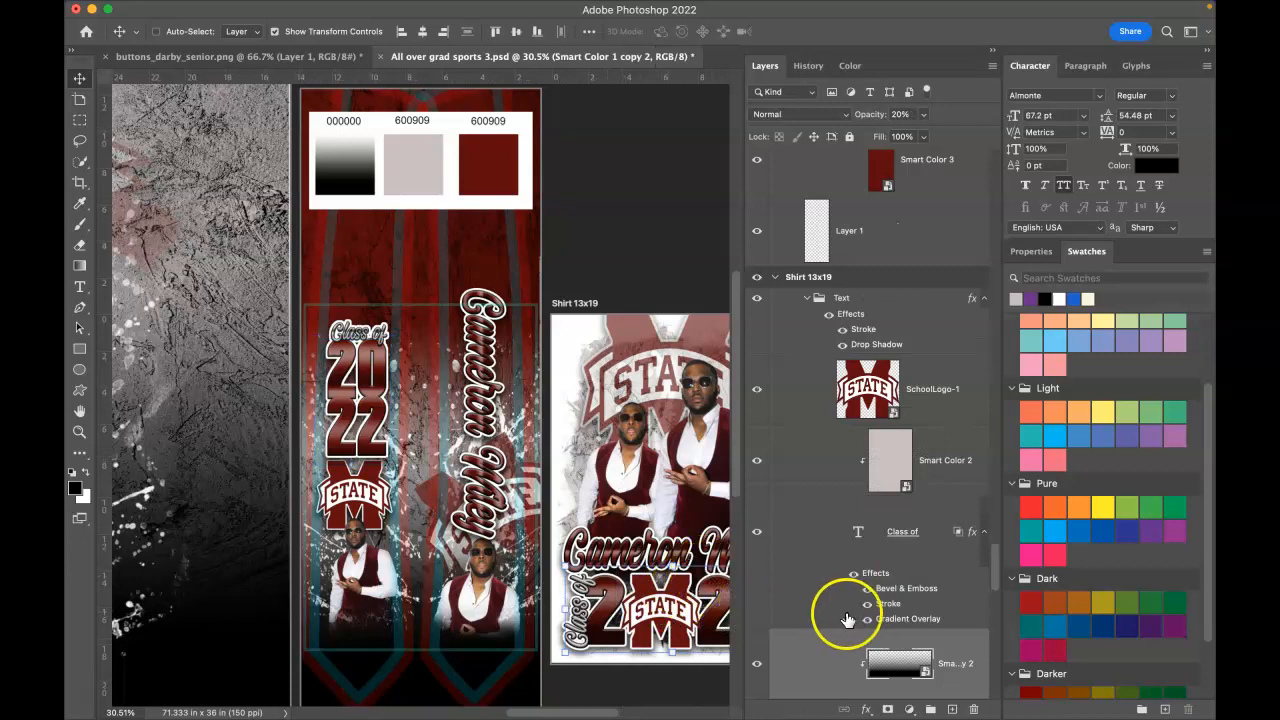
pyautogui.click(757, 664)
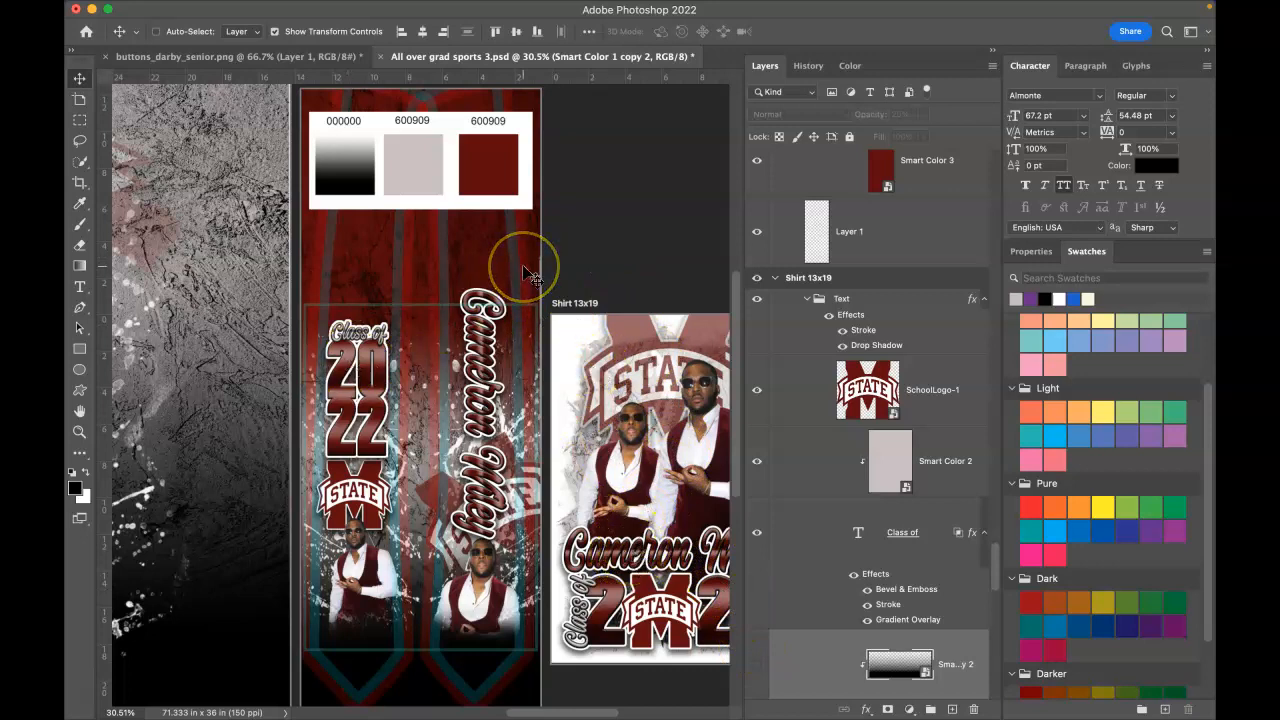
# Step: Hide the stole's Turn off 4 Printing group of swatches and stripes, then fit all artboards
pyautogui.press('super+minus')
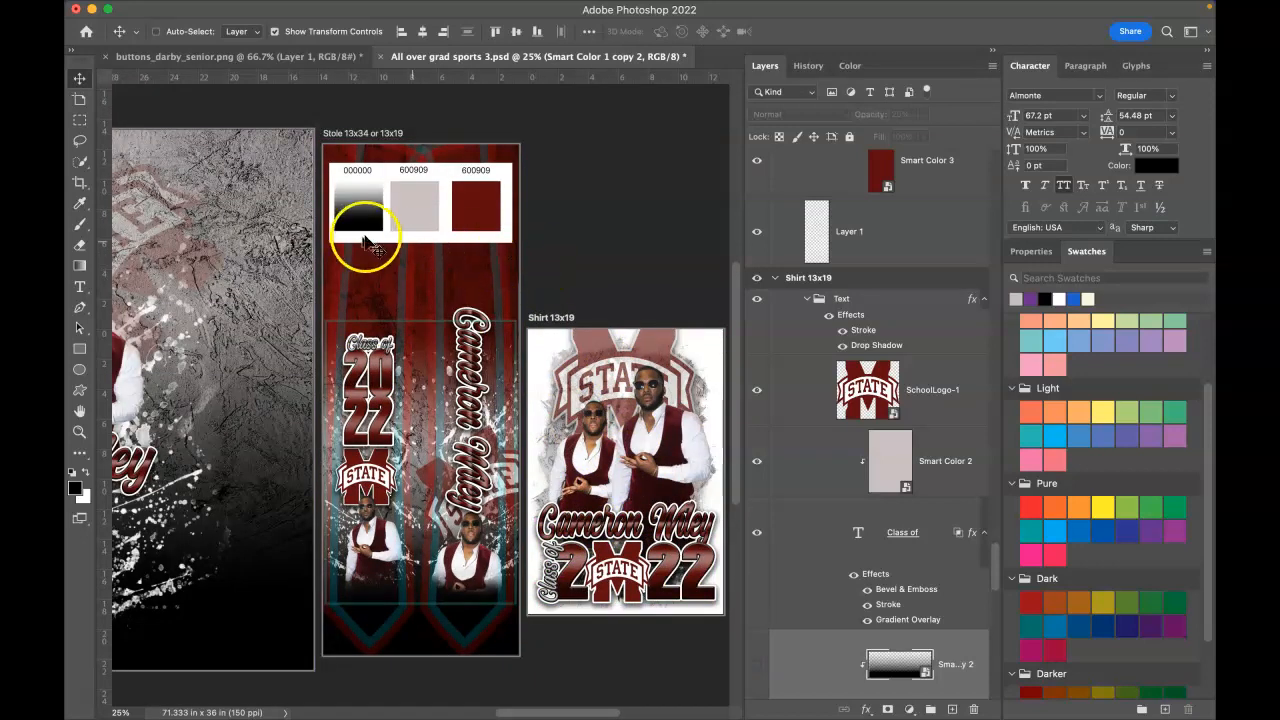
pyautogui.rightClick(414, 289)
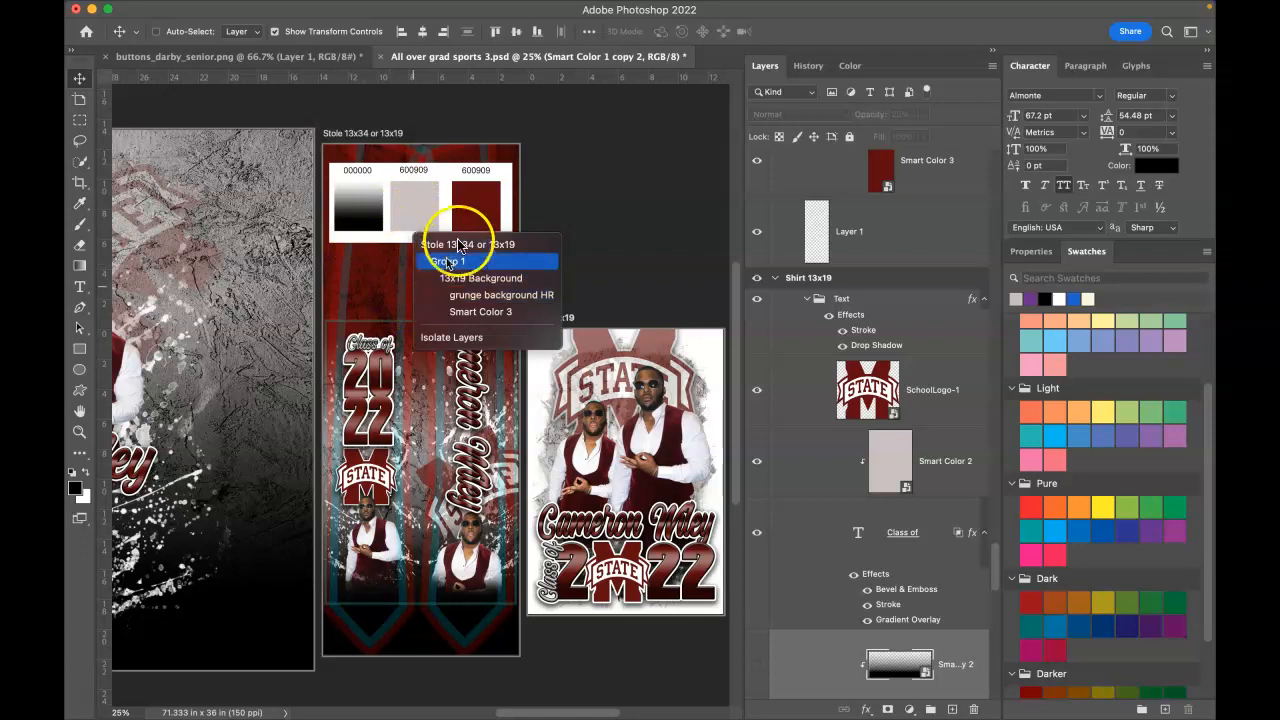
pyautogui.click(460, 244)
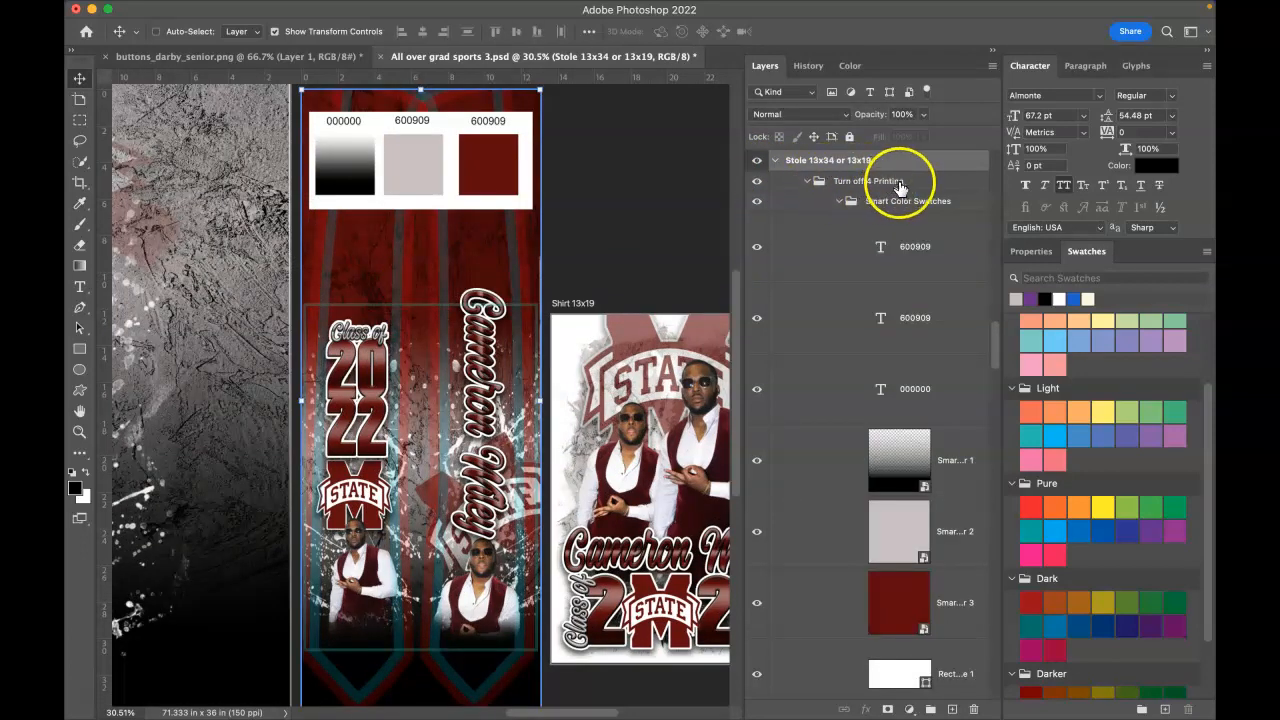
pyautogui.click(756, 183)
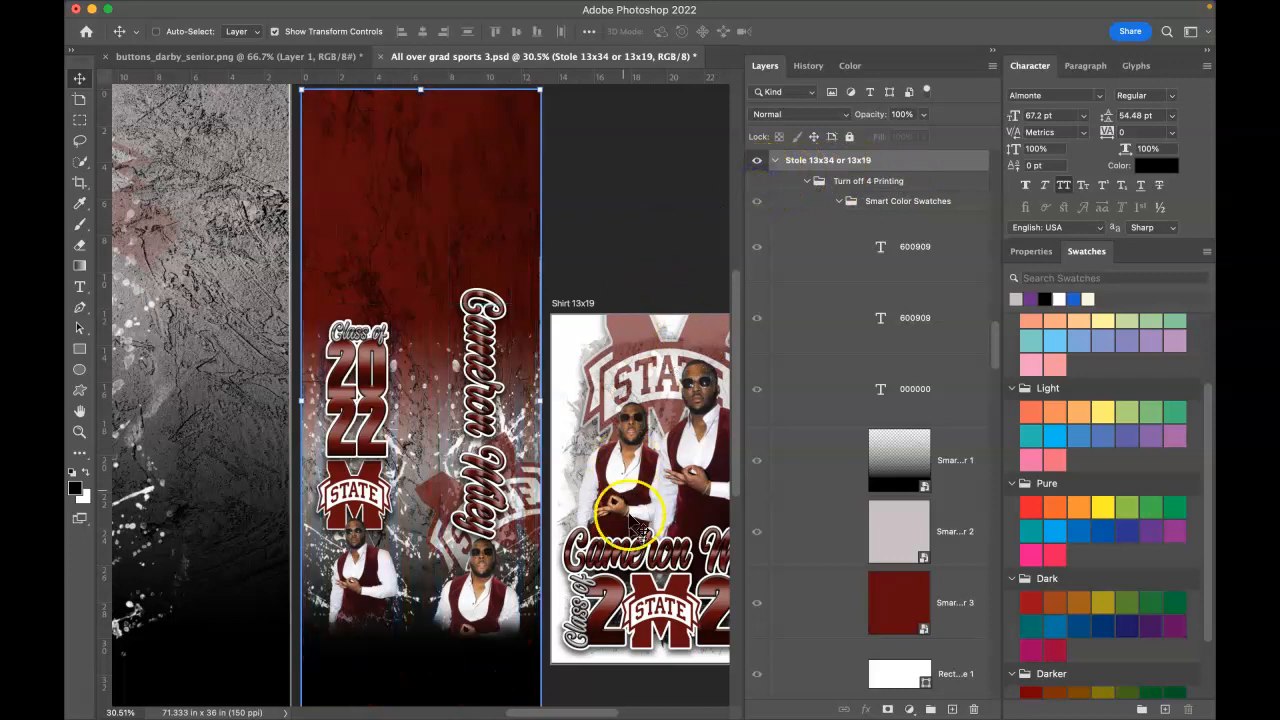
pyautogui.hscroll(-3, 505, 700)
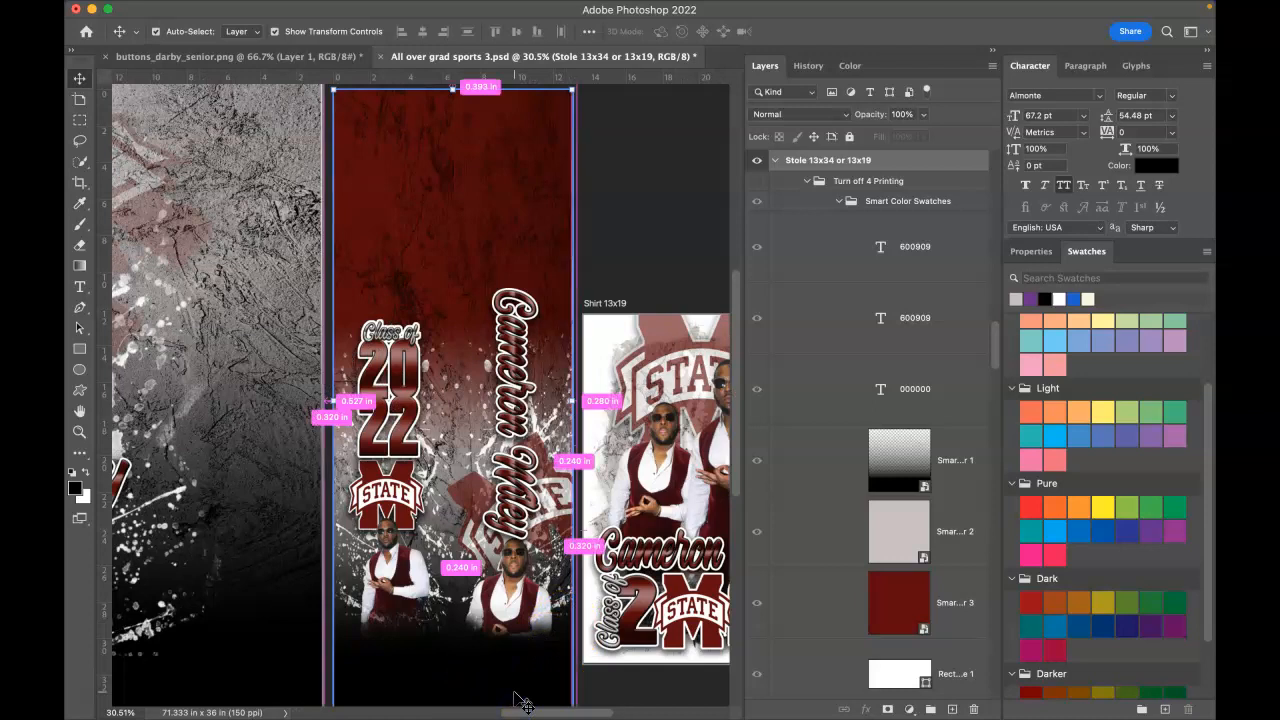
pyautogui.hotkey('ctrl', '-')
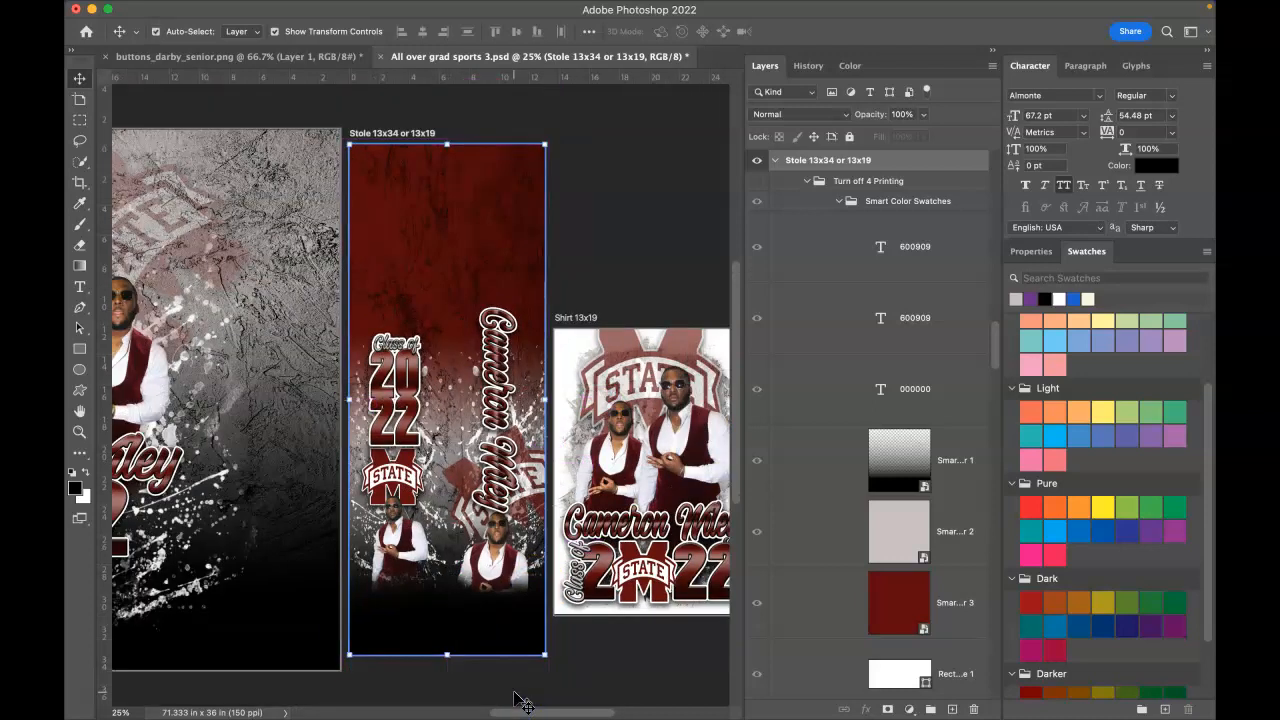
pyautogui.press('super+0')
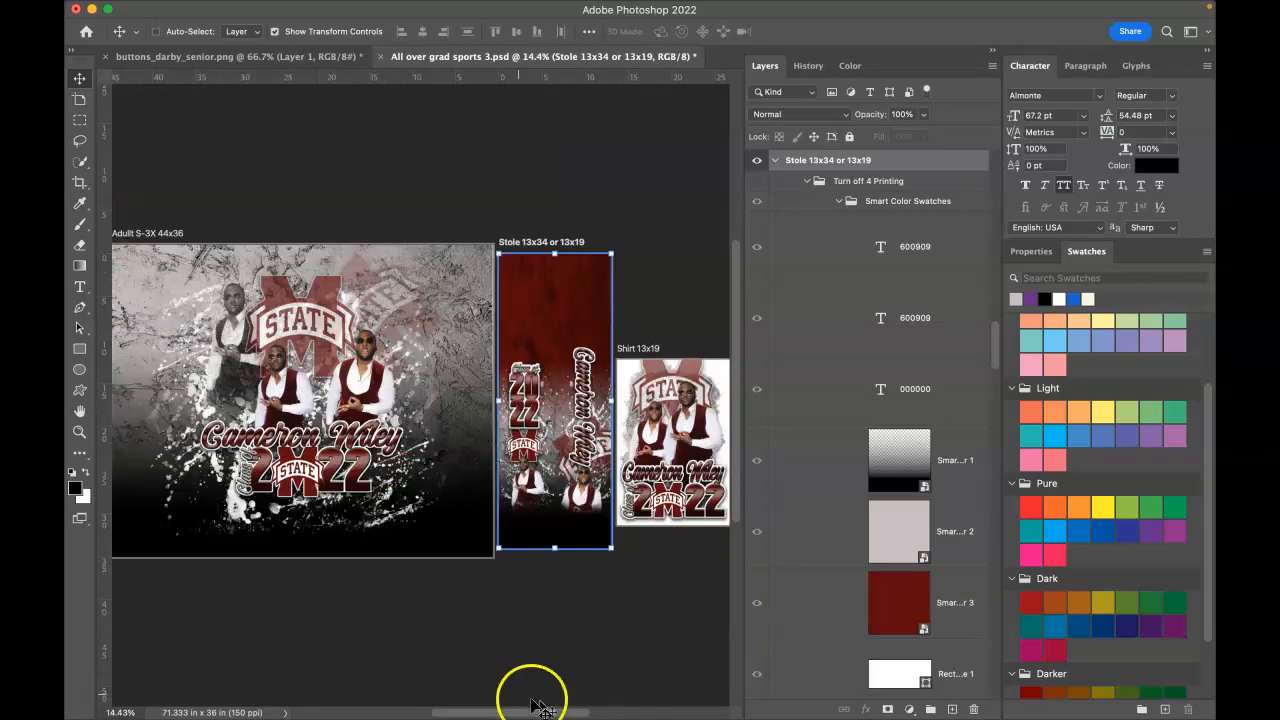